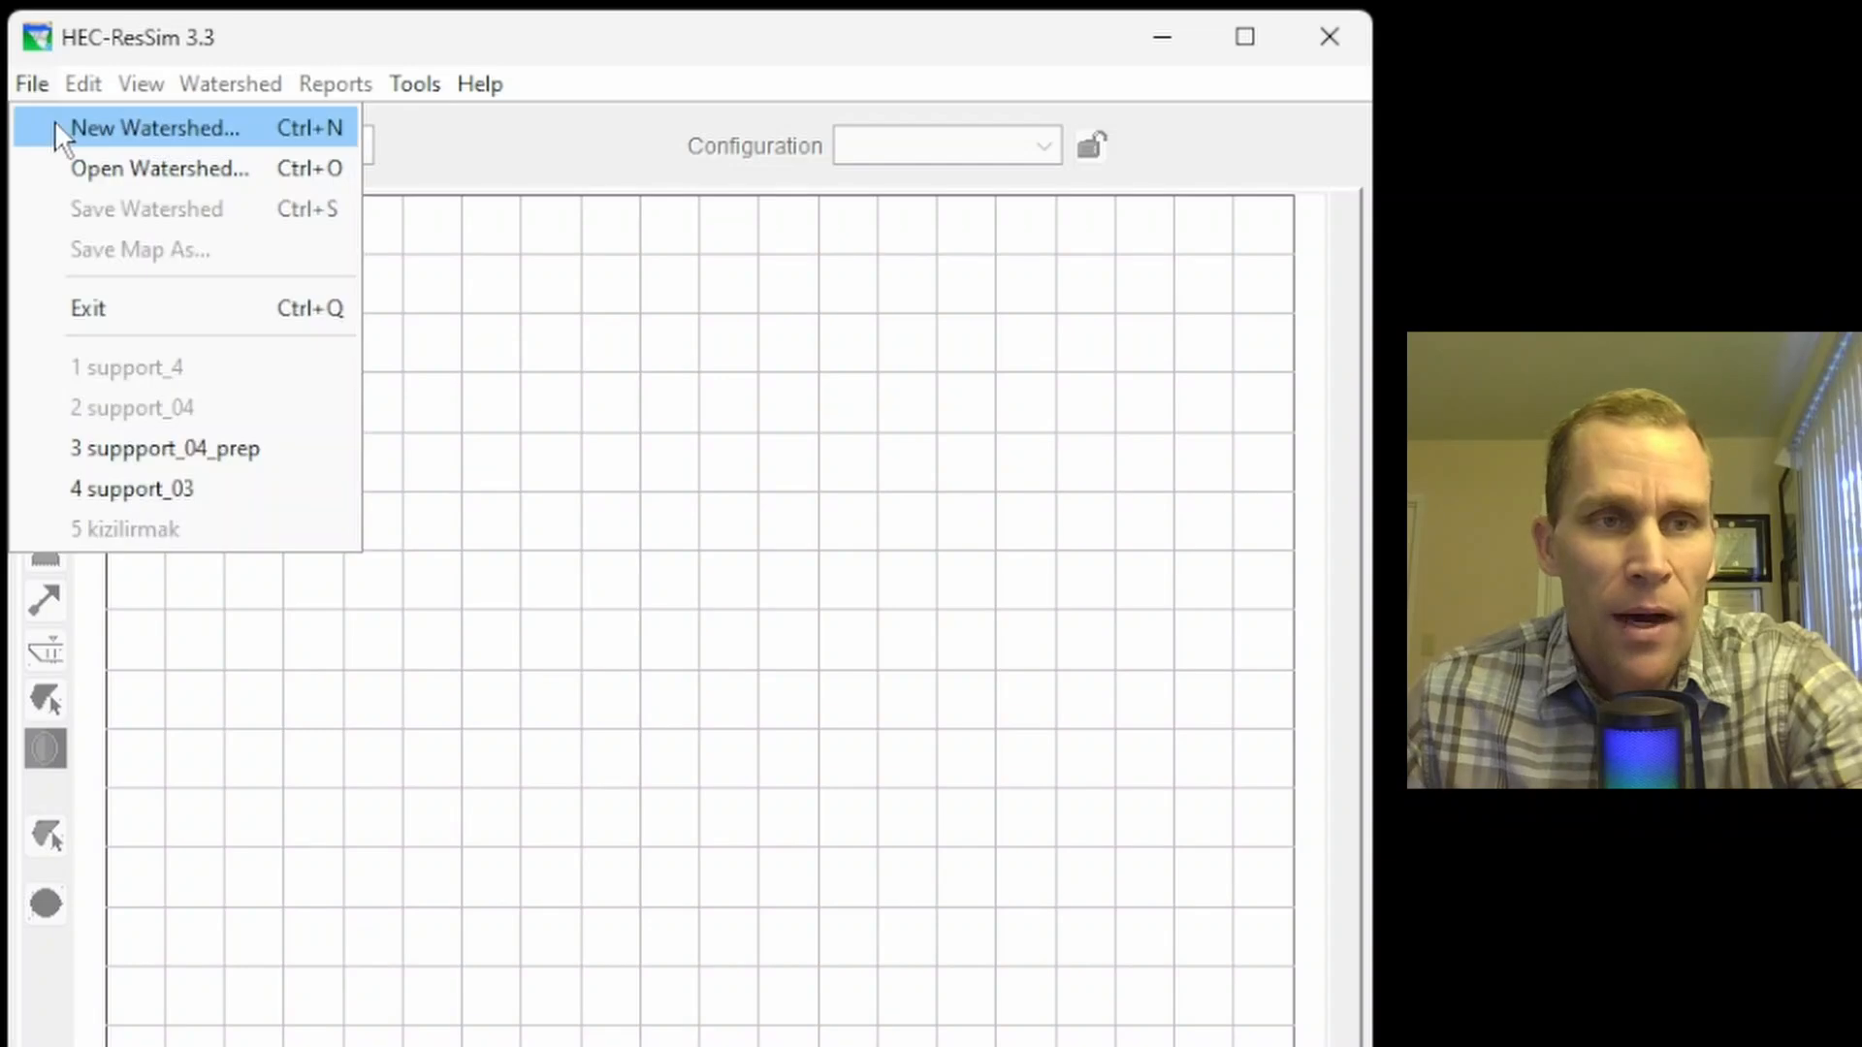
Set up a new watershed named support_04, located in the project folder, with SI units.
click(54, 120)
text(support_04)
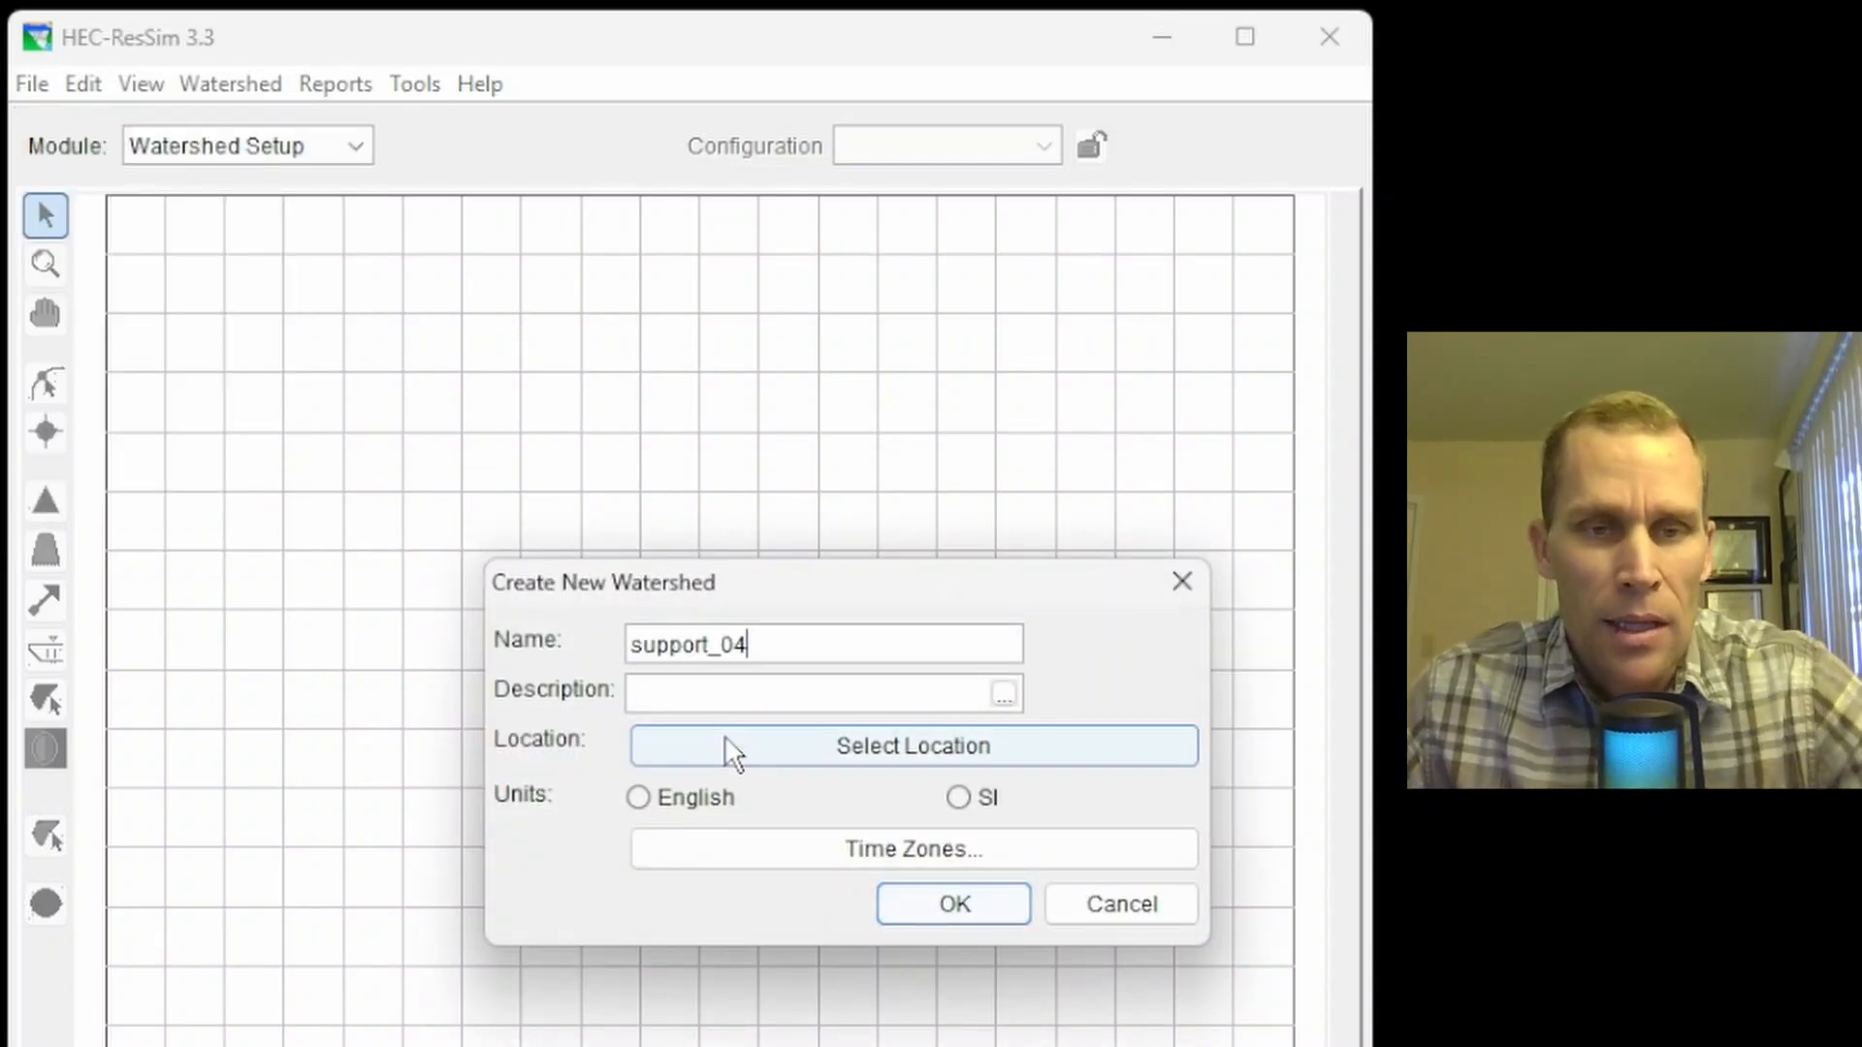
click(875, 762)
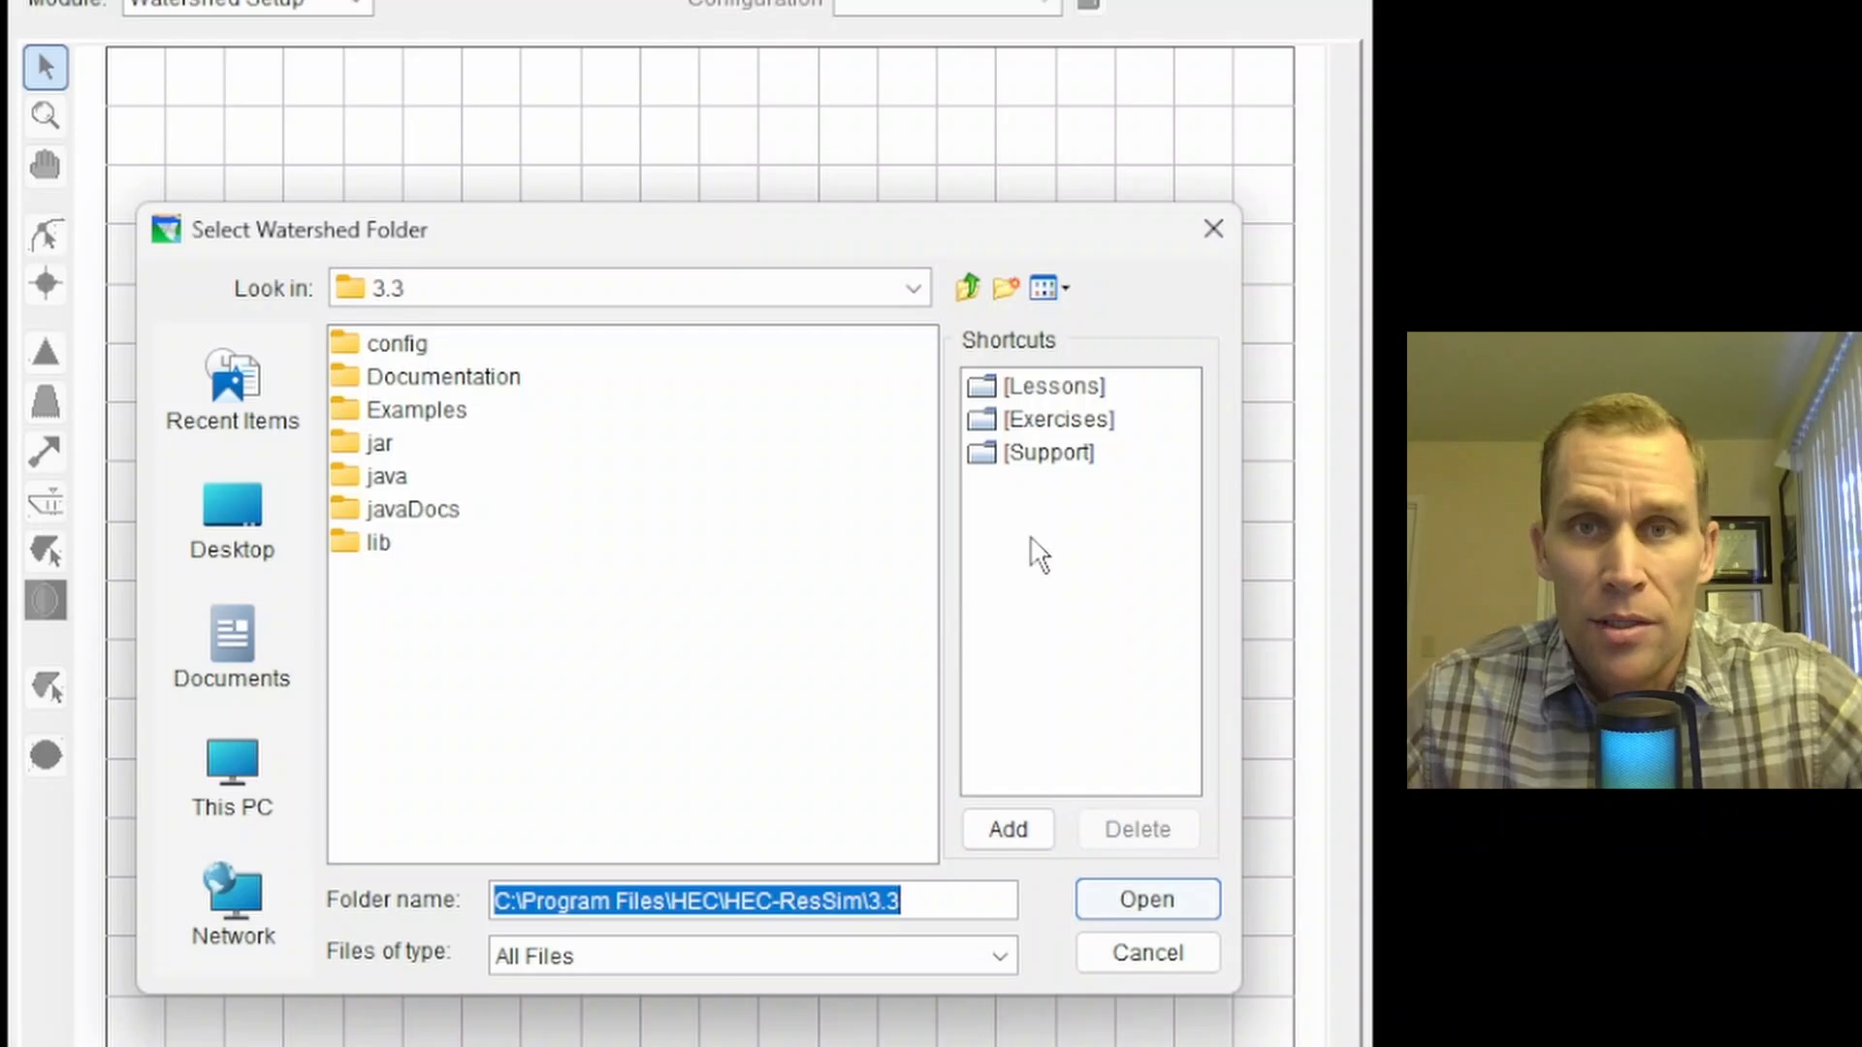
click(1049, 571)
click(1094, 899)
click(959, 649)
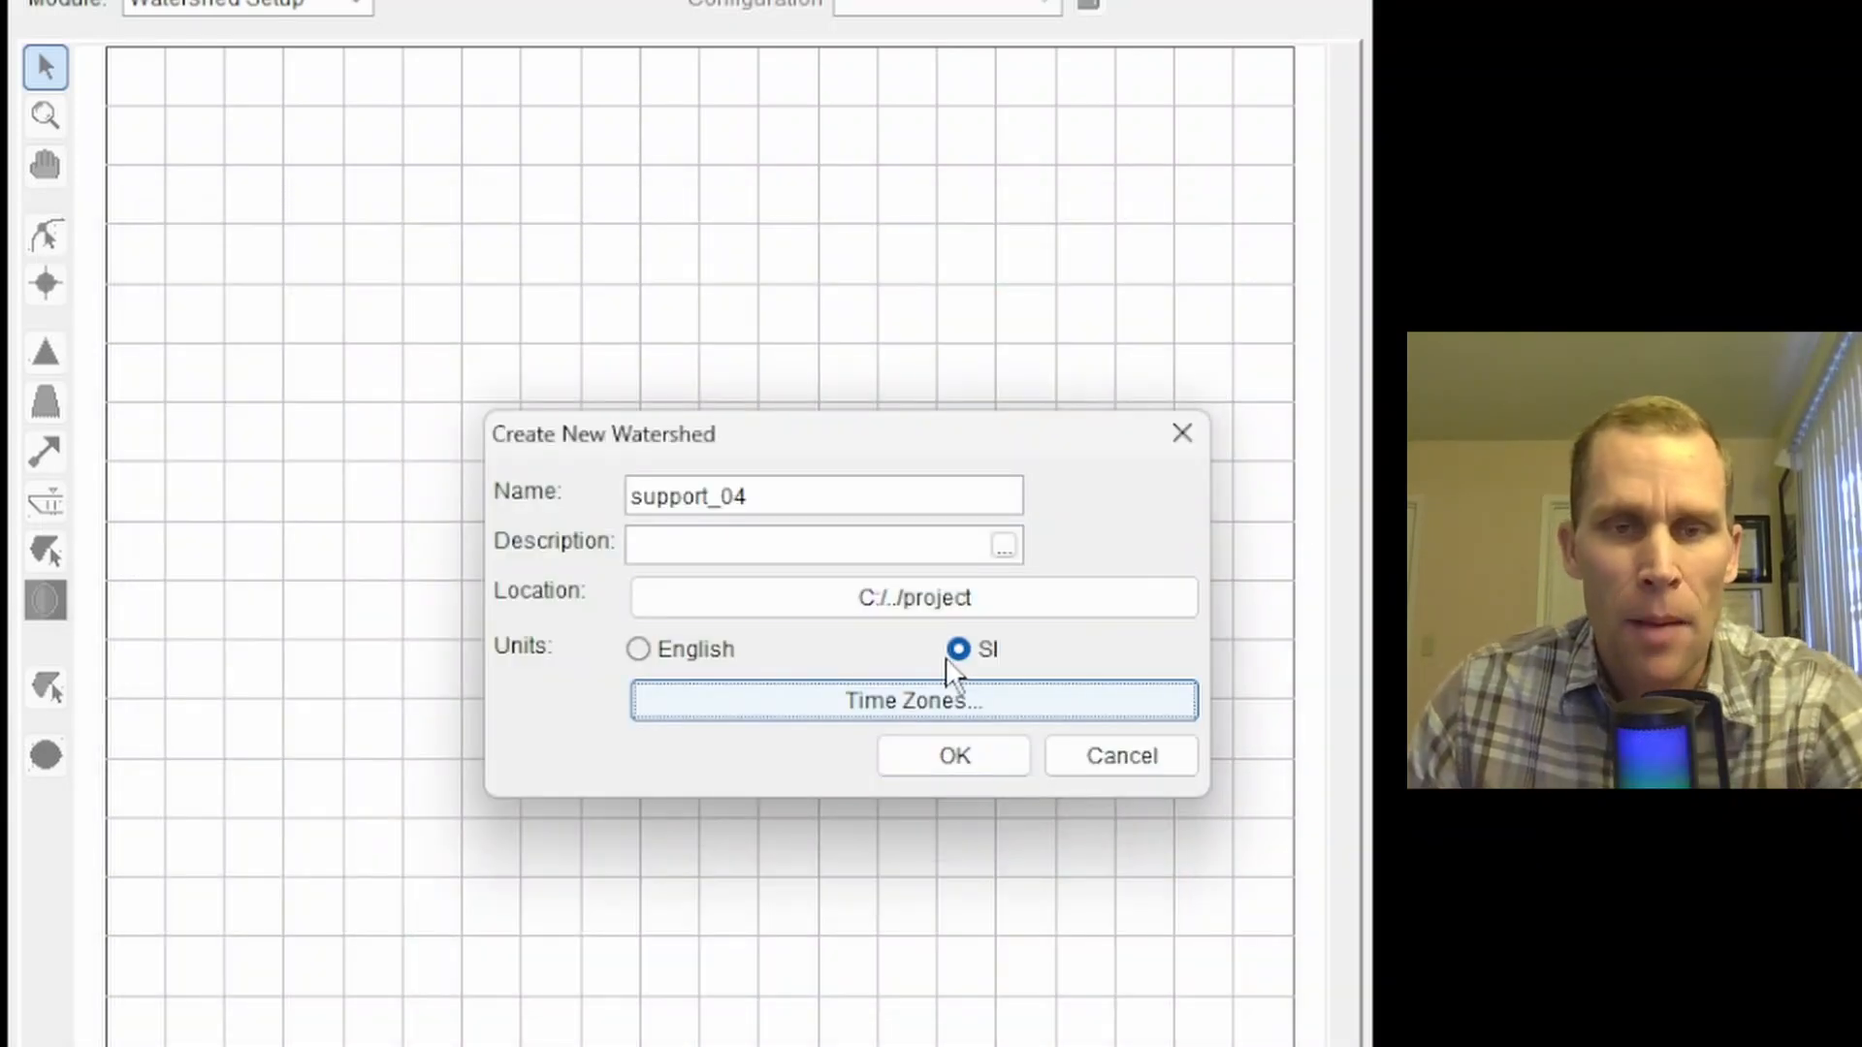
Accept (GMT -00:00) Greenwich Mean Time as the time zone and create the watershed.
click(917, 711)
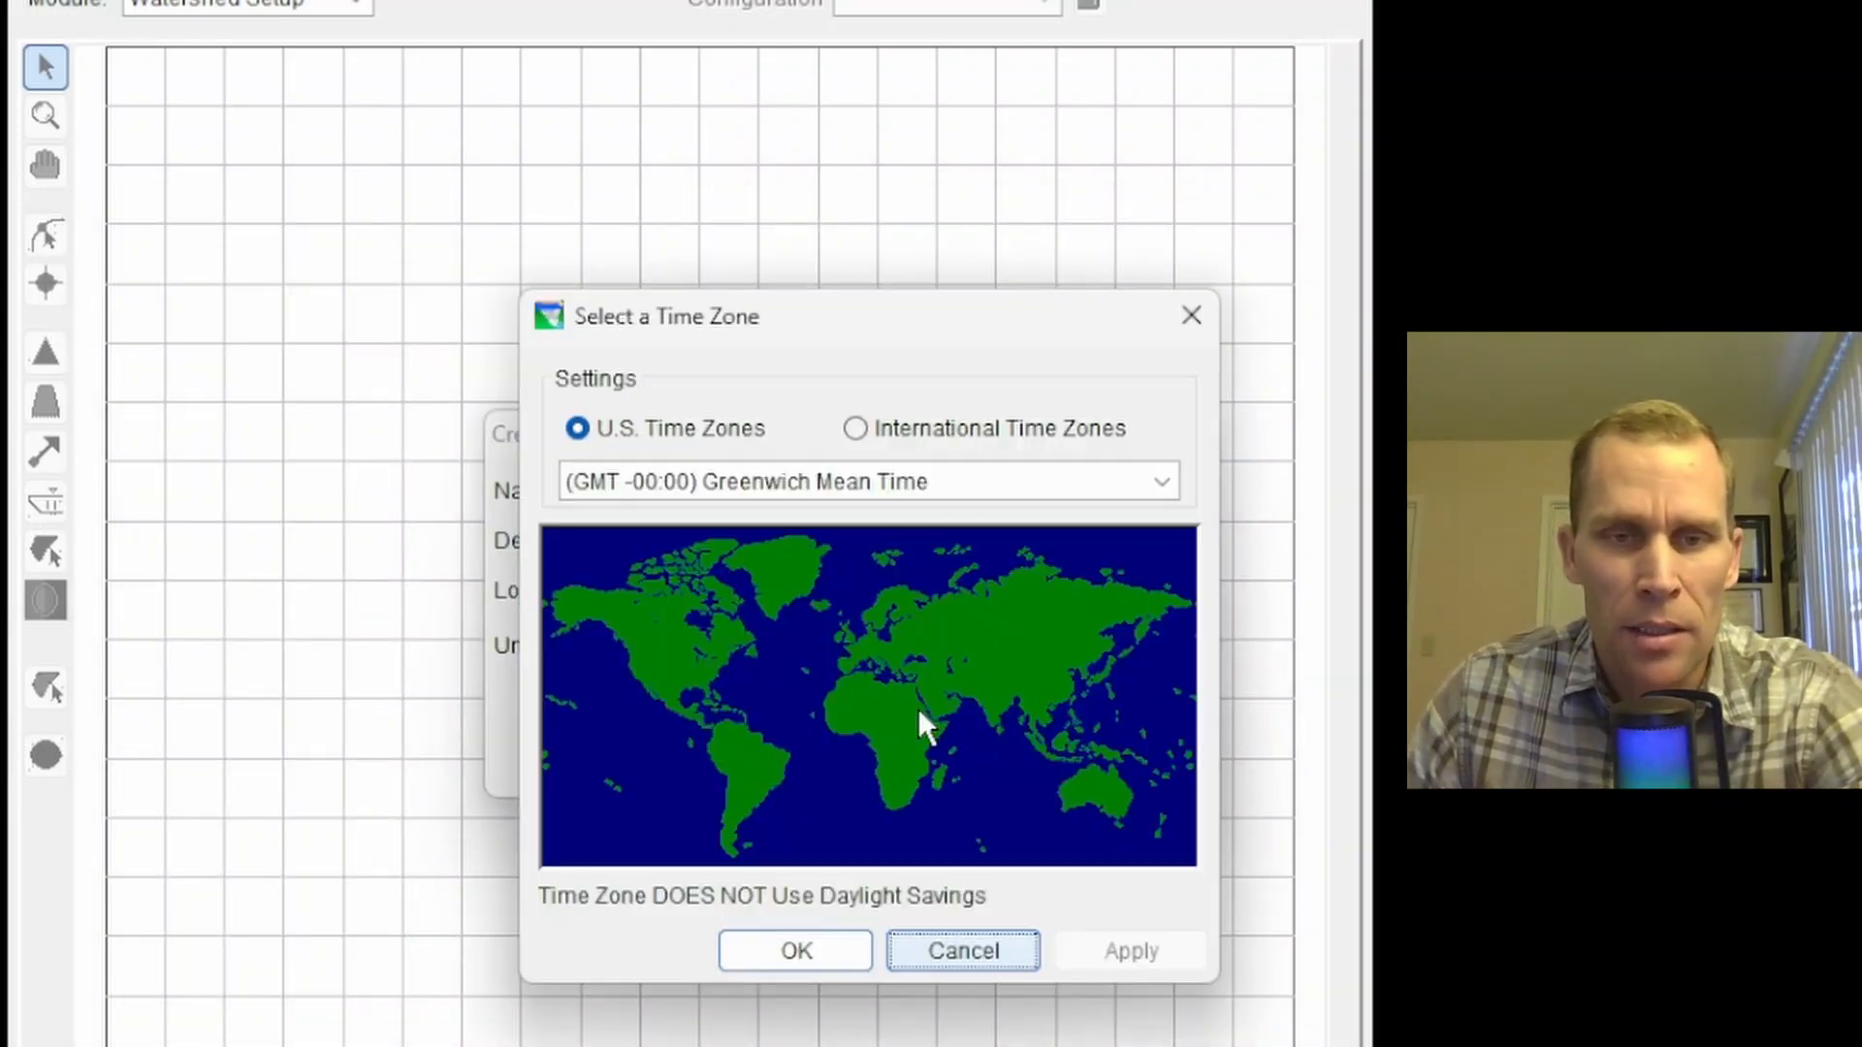
click(831, 954)
click(947, 753)
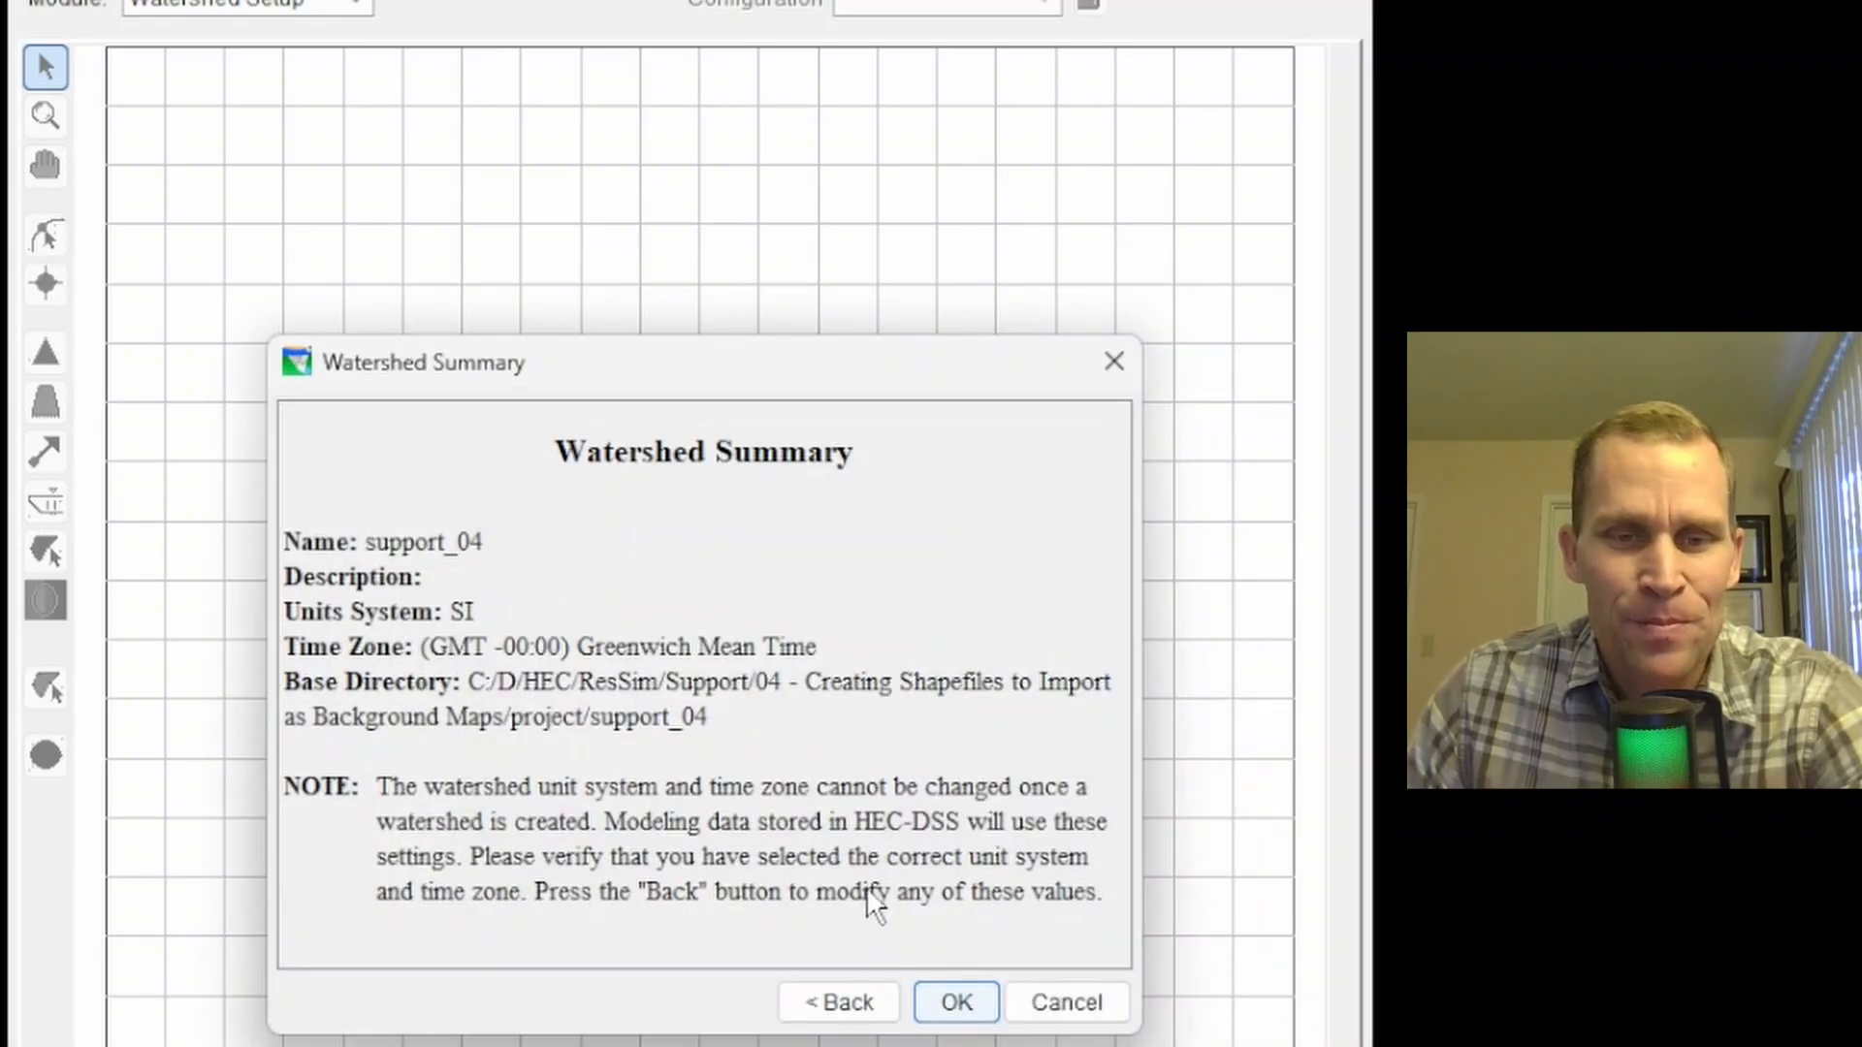
click(956, 1002)
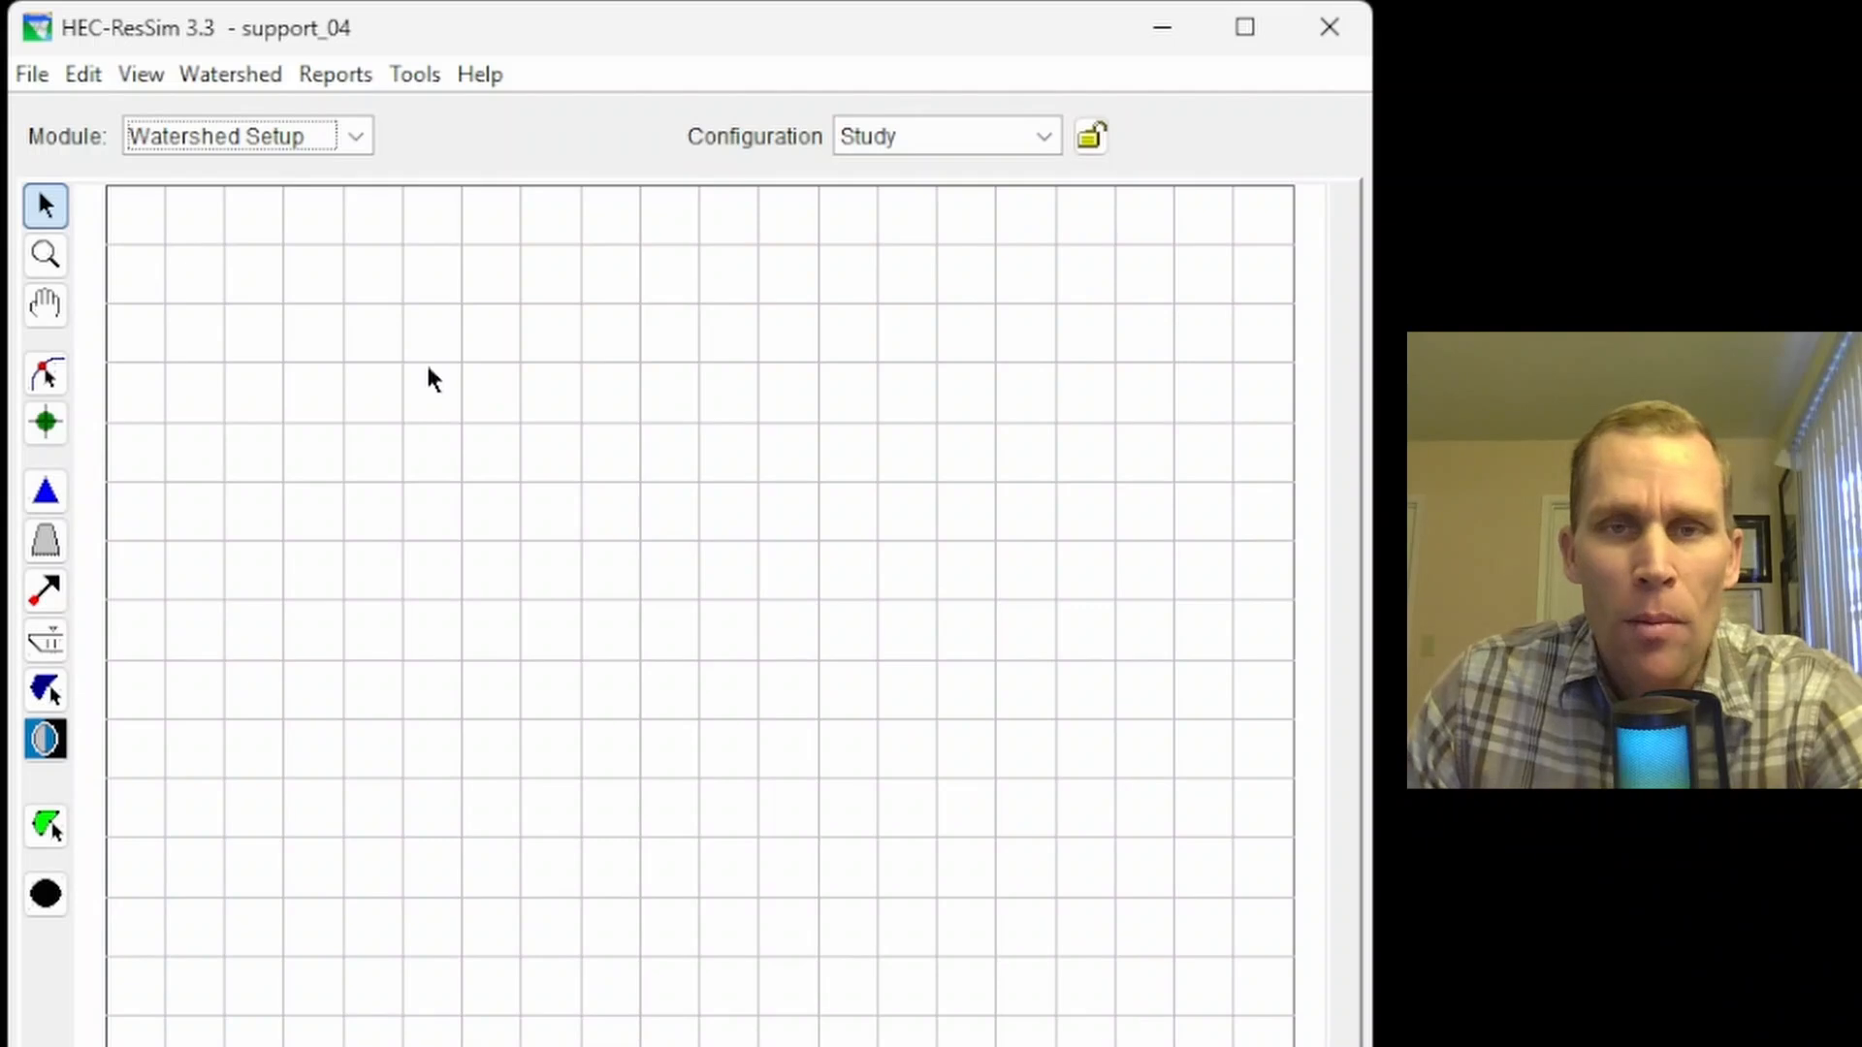
Allow layer editing in the Layer Selector and choose to add a map layer.
click(137, 76)
mouse_move(113, 77)
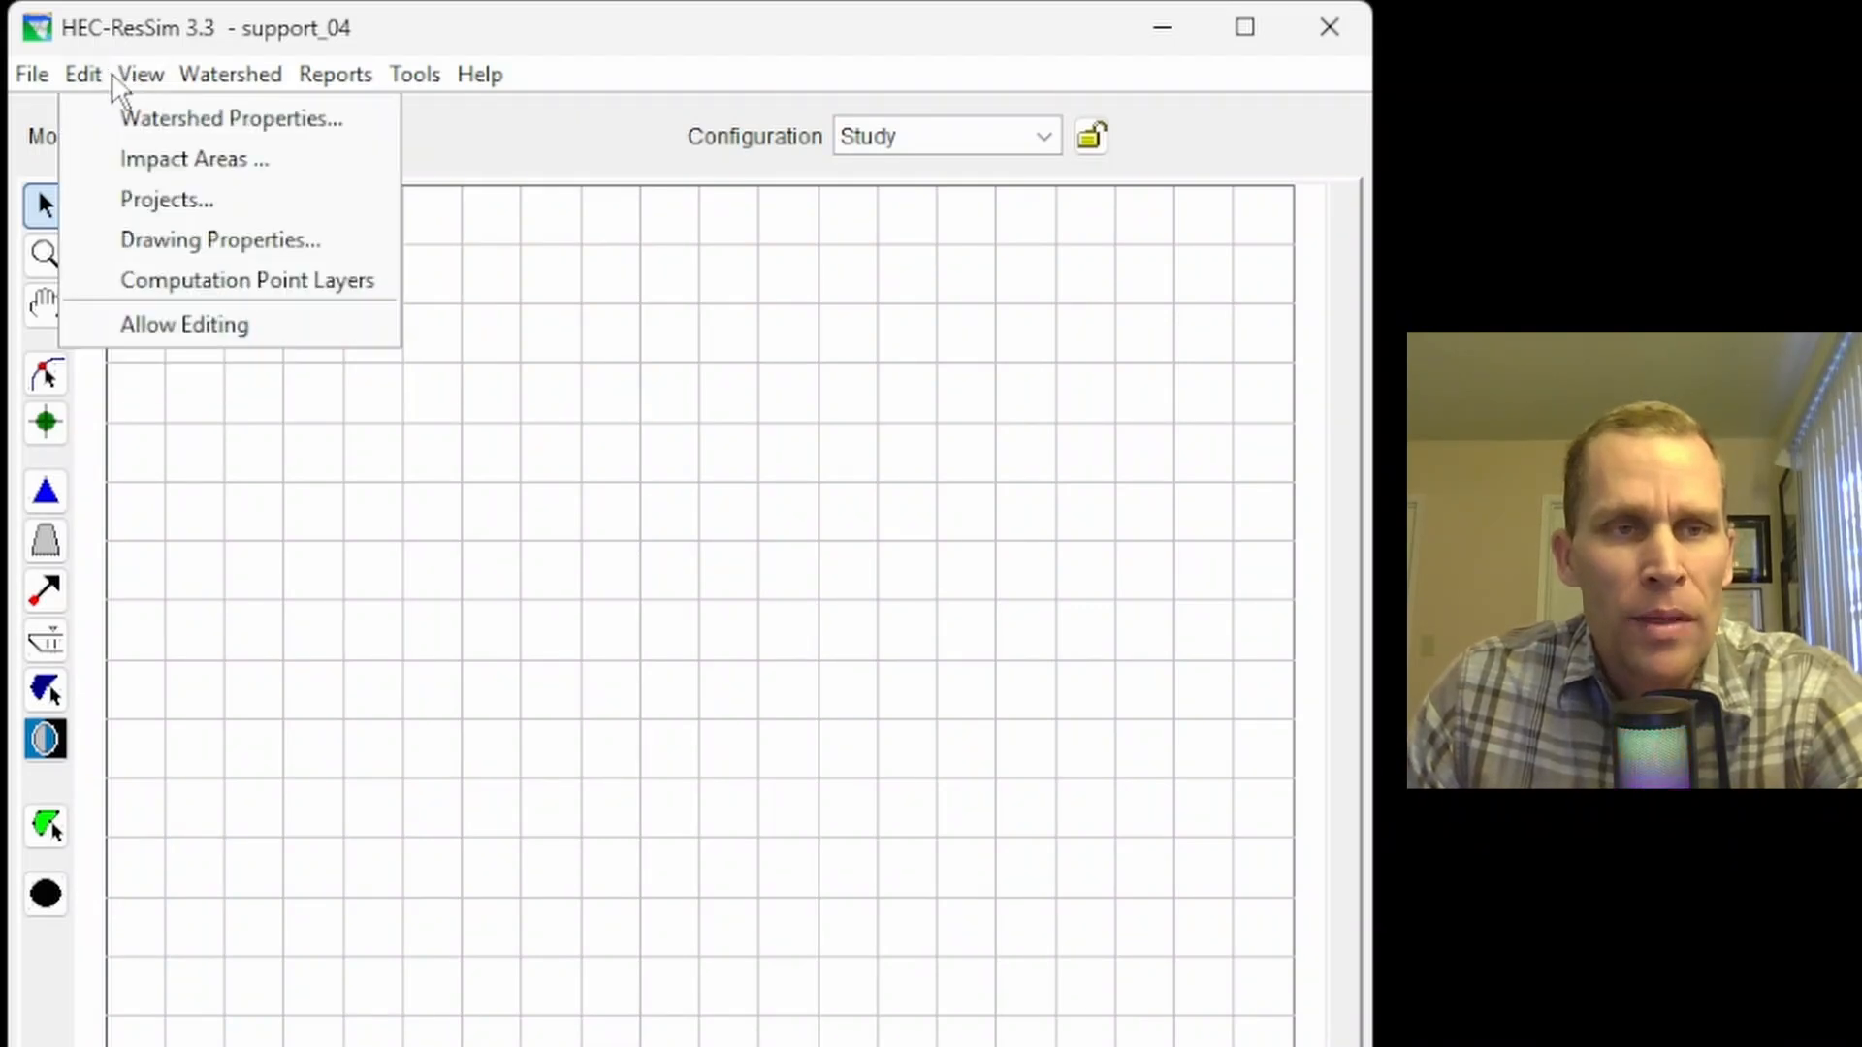
click(194, 178)
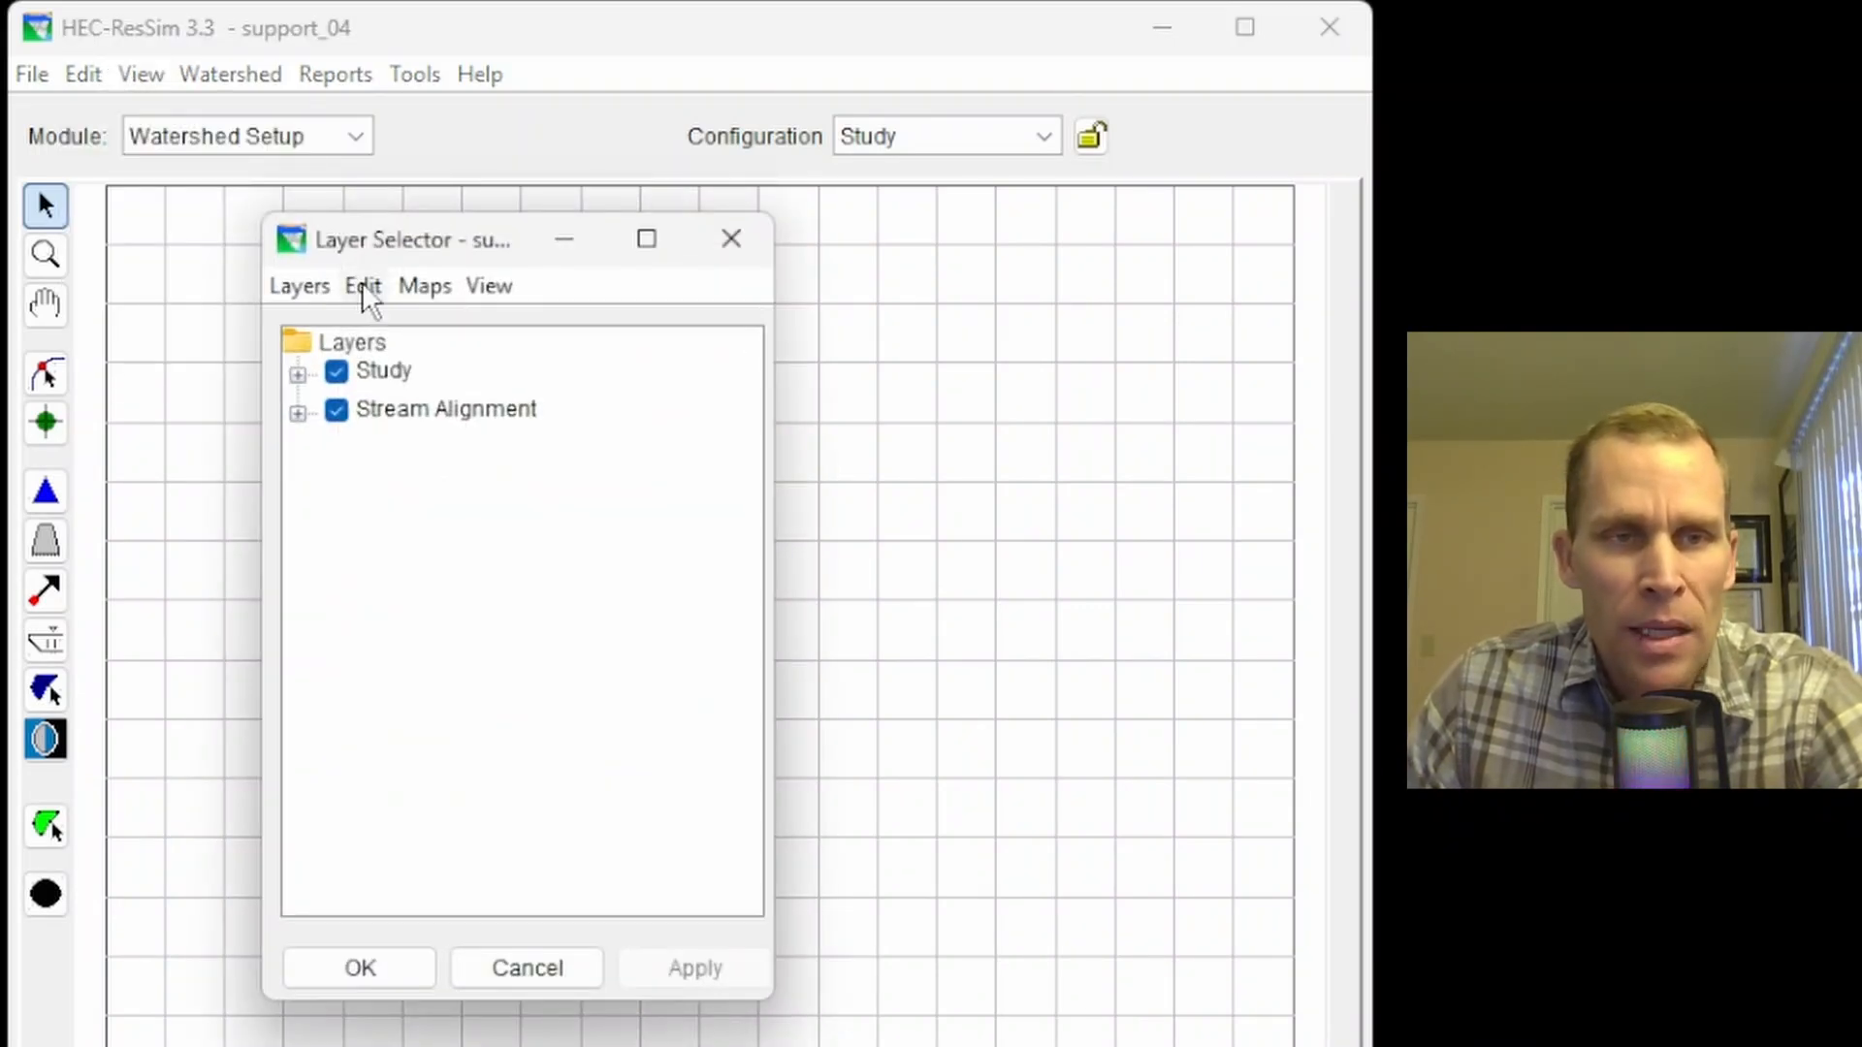
click(405, 287)
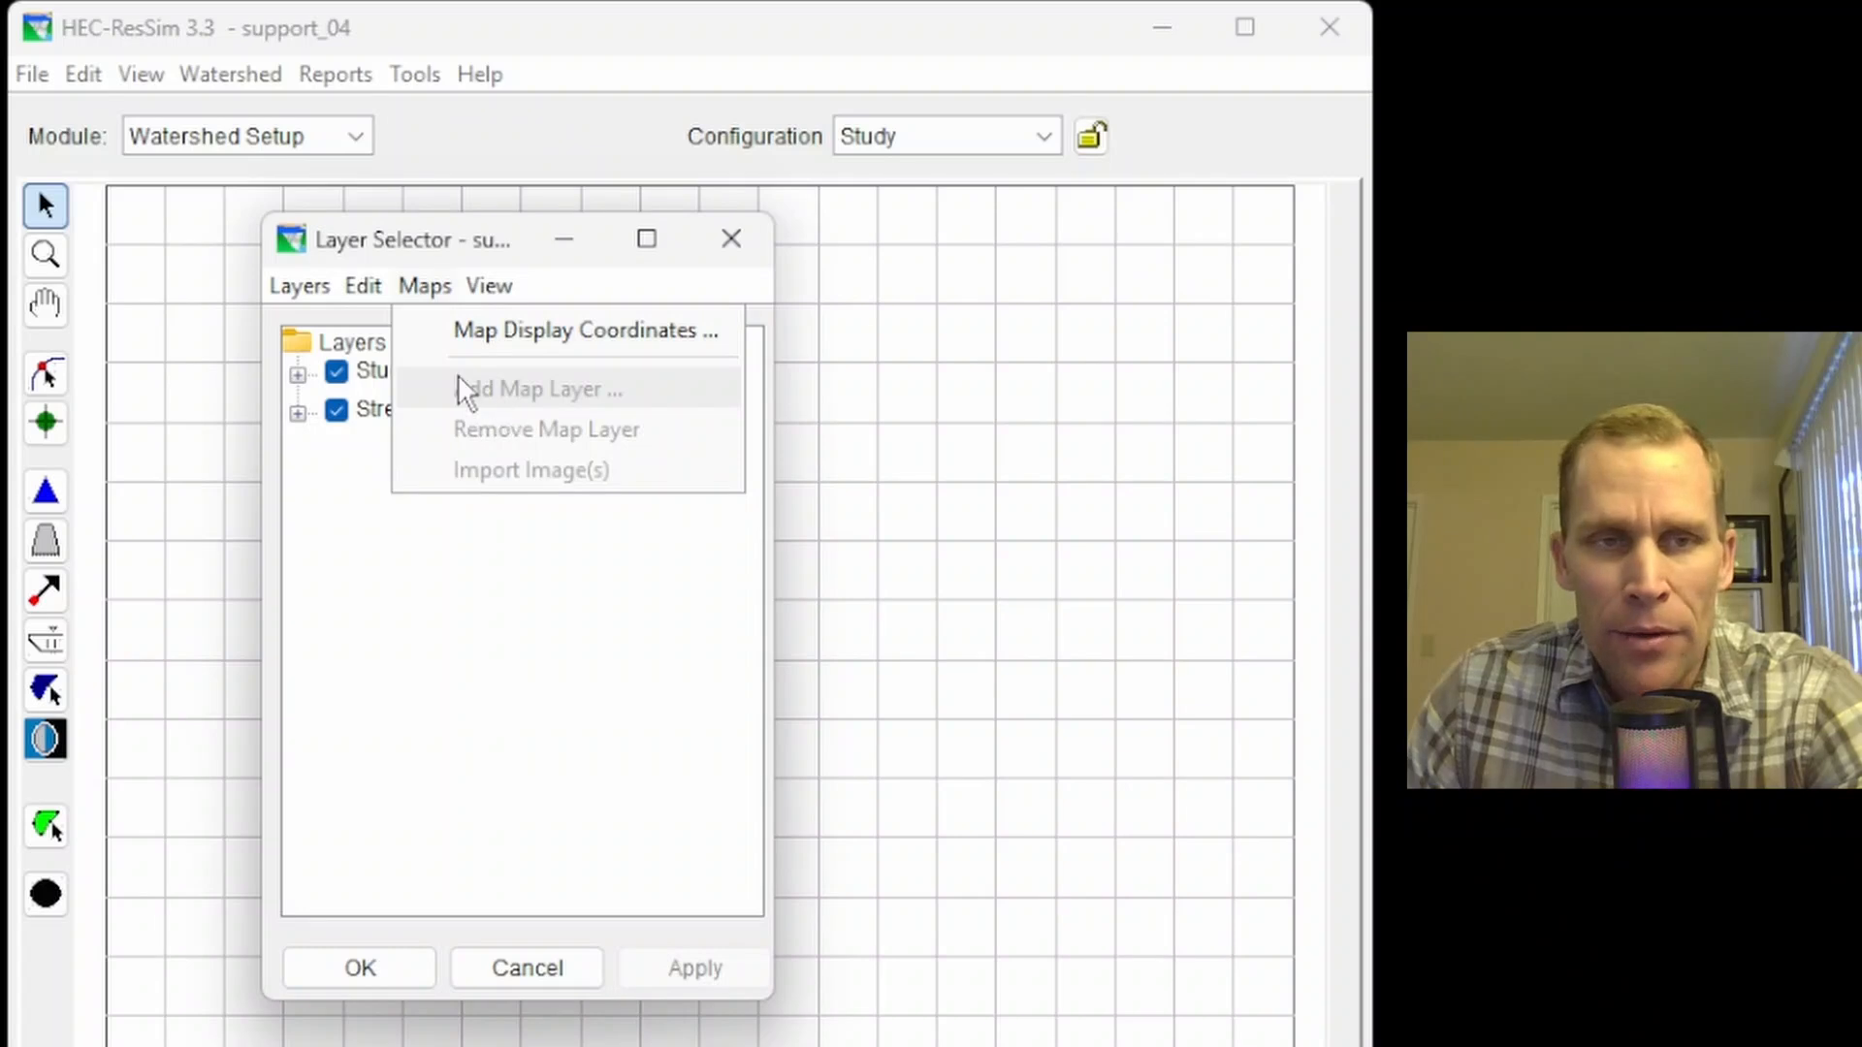
mouse_move(362, 285)
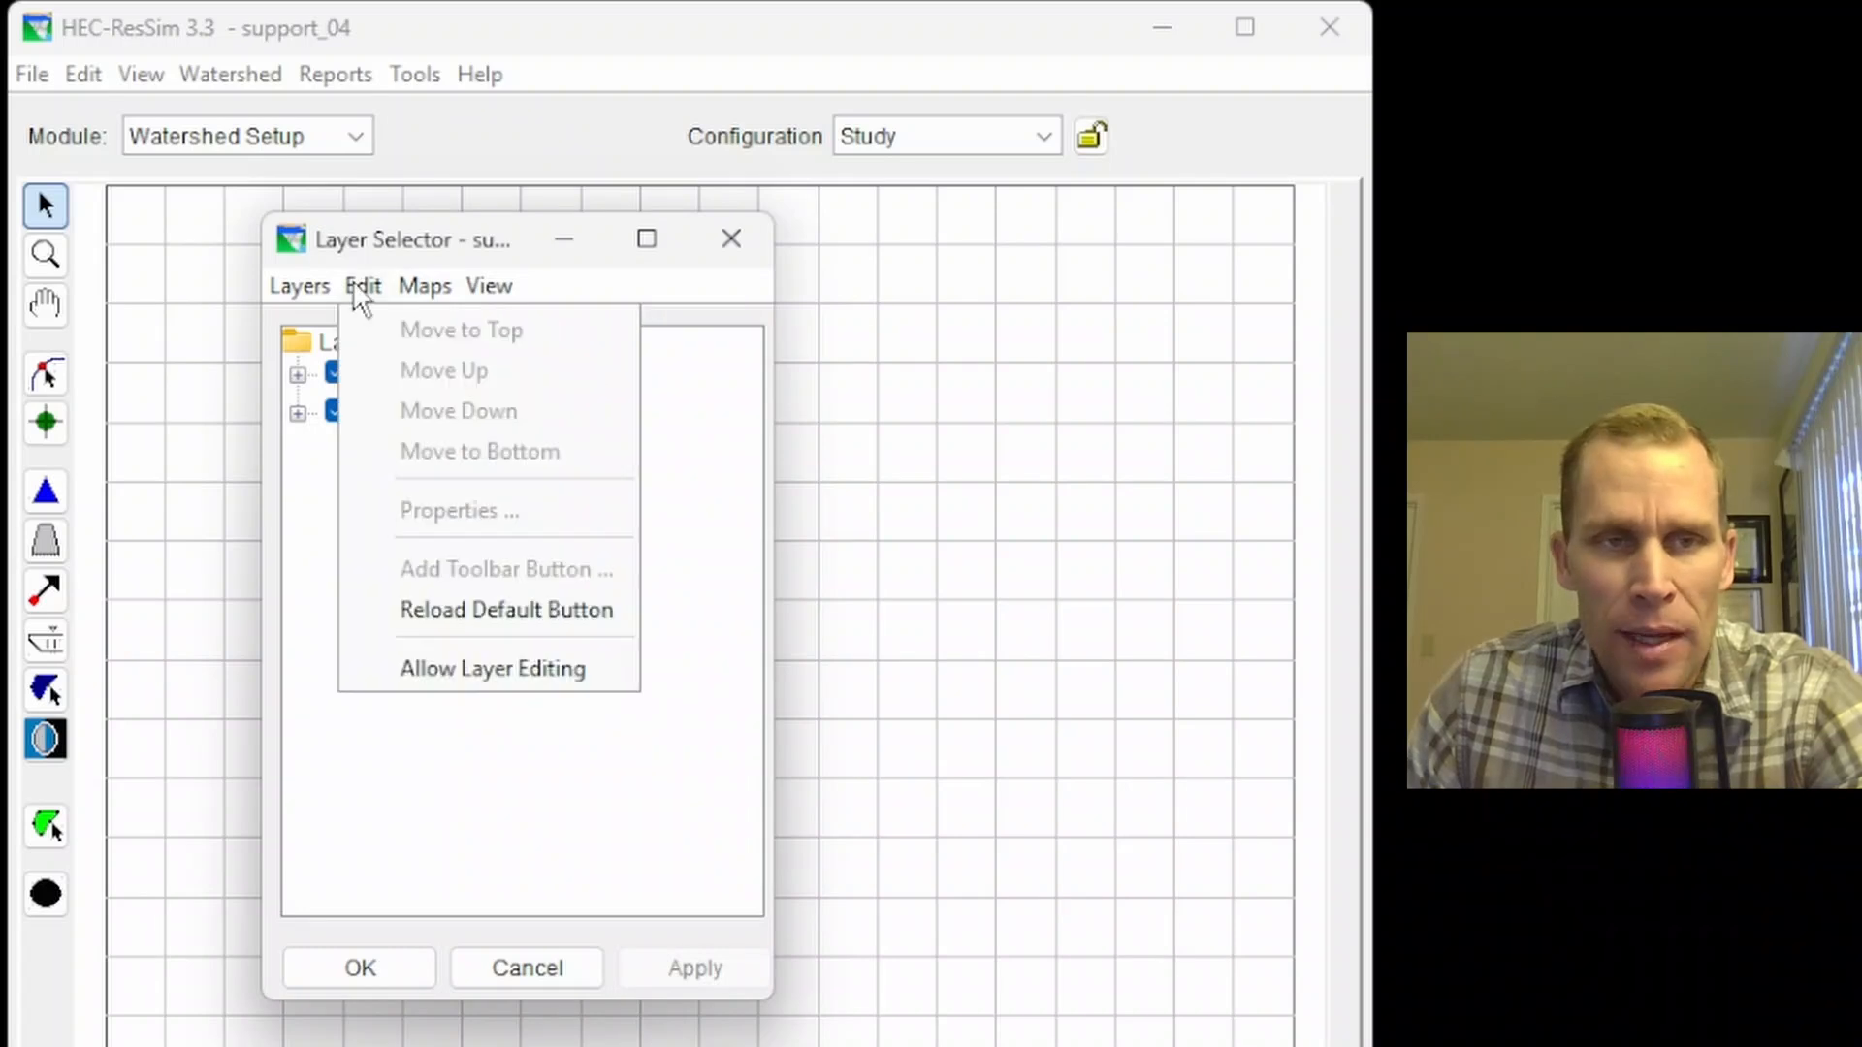
click(434, 661)
click(424, 285)
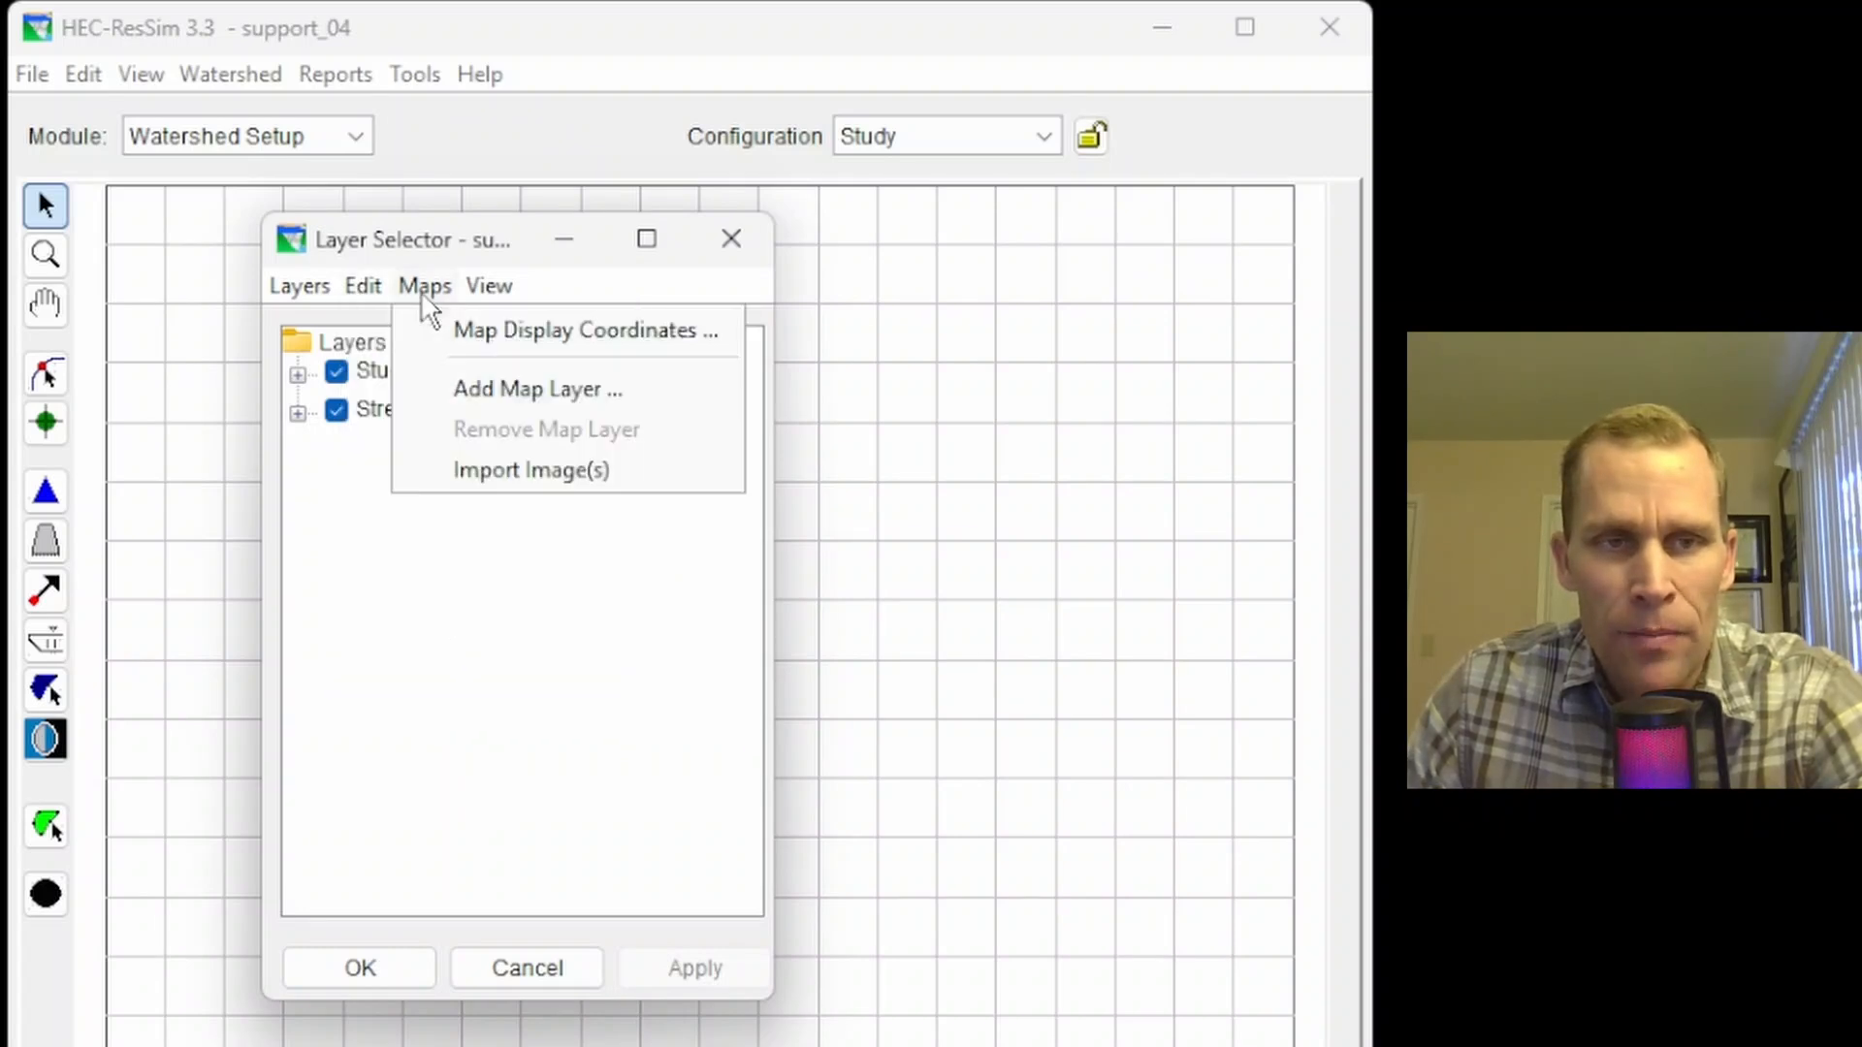
click(458, 390)
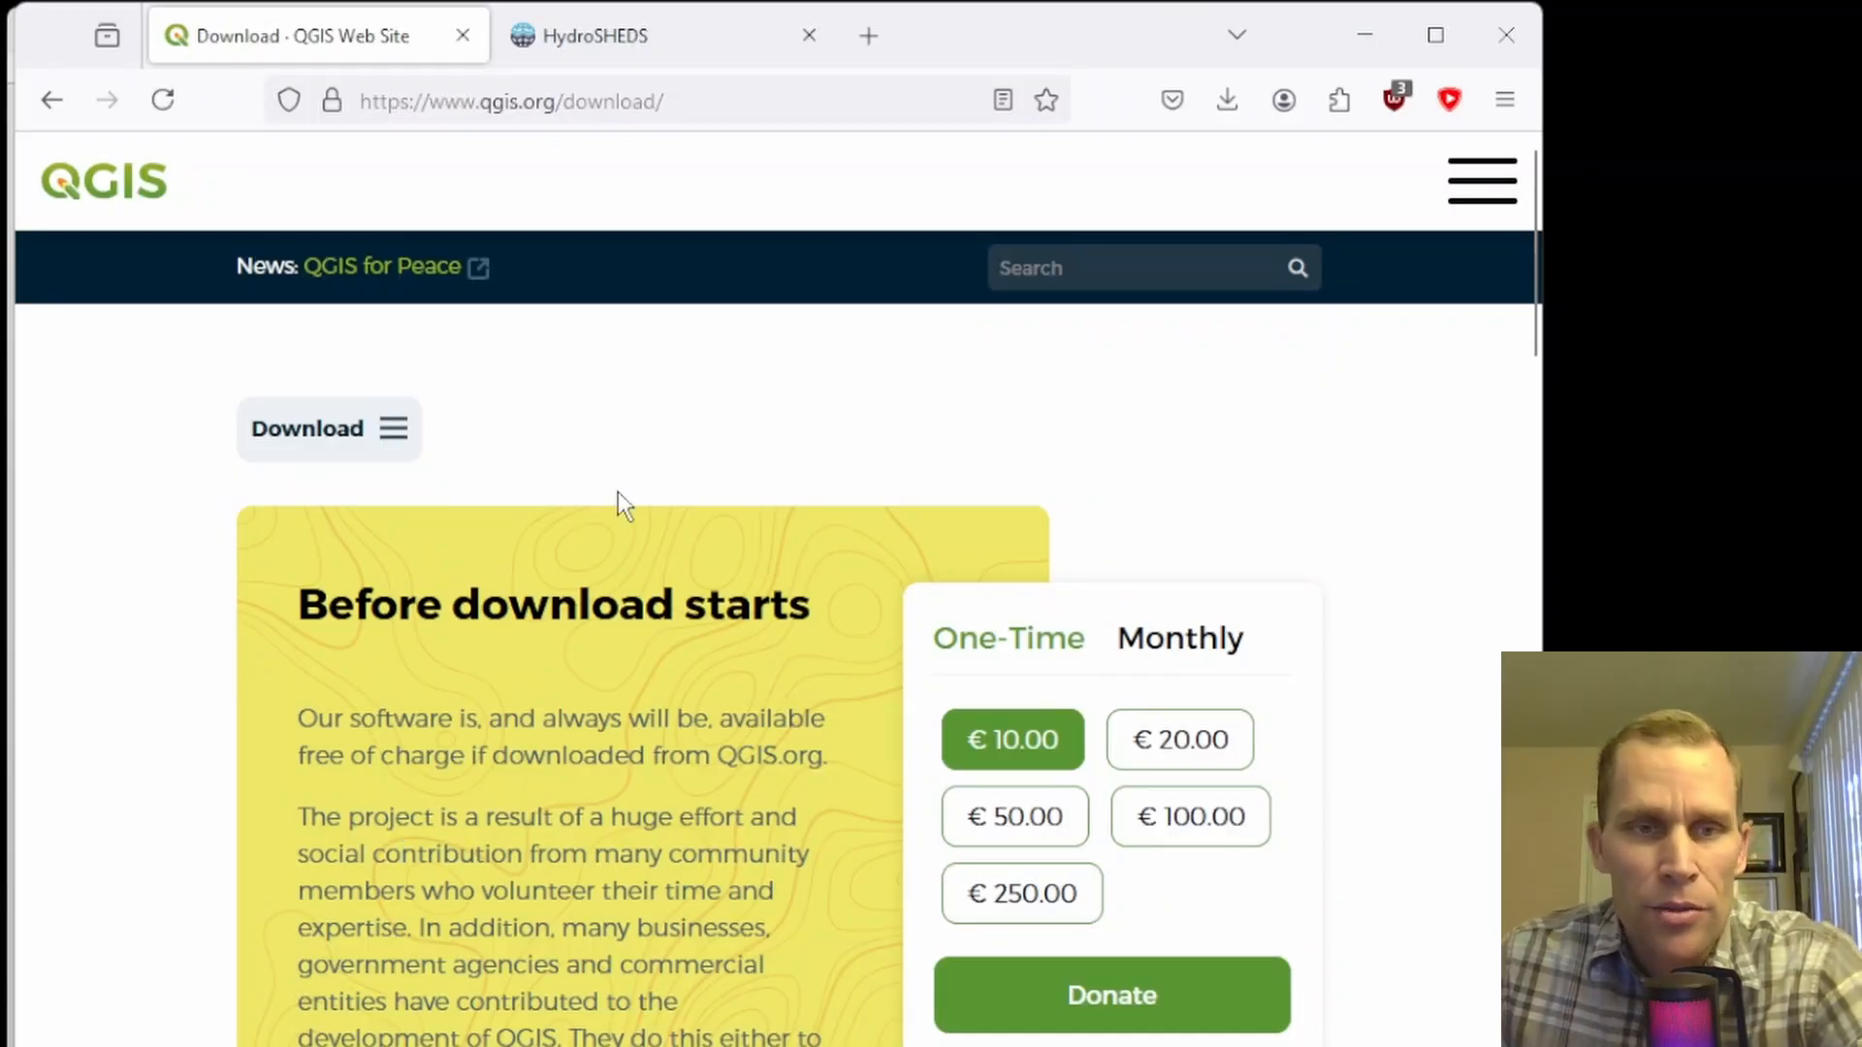
Switch to the QGIS download page in the browser, skip the donation request and review the Windows installers and other platforms.
scroll(567, 642, down, 8)
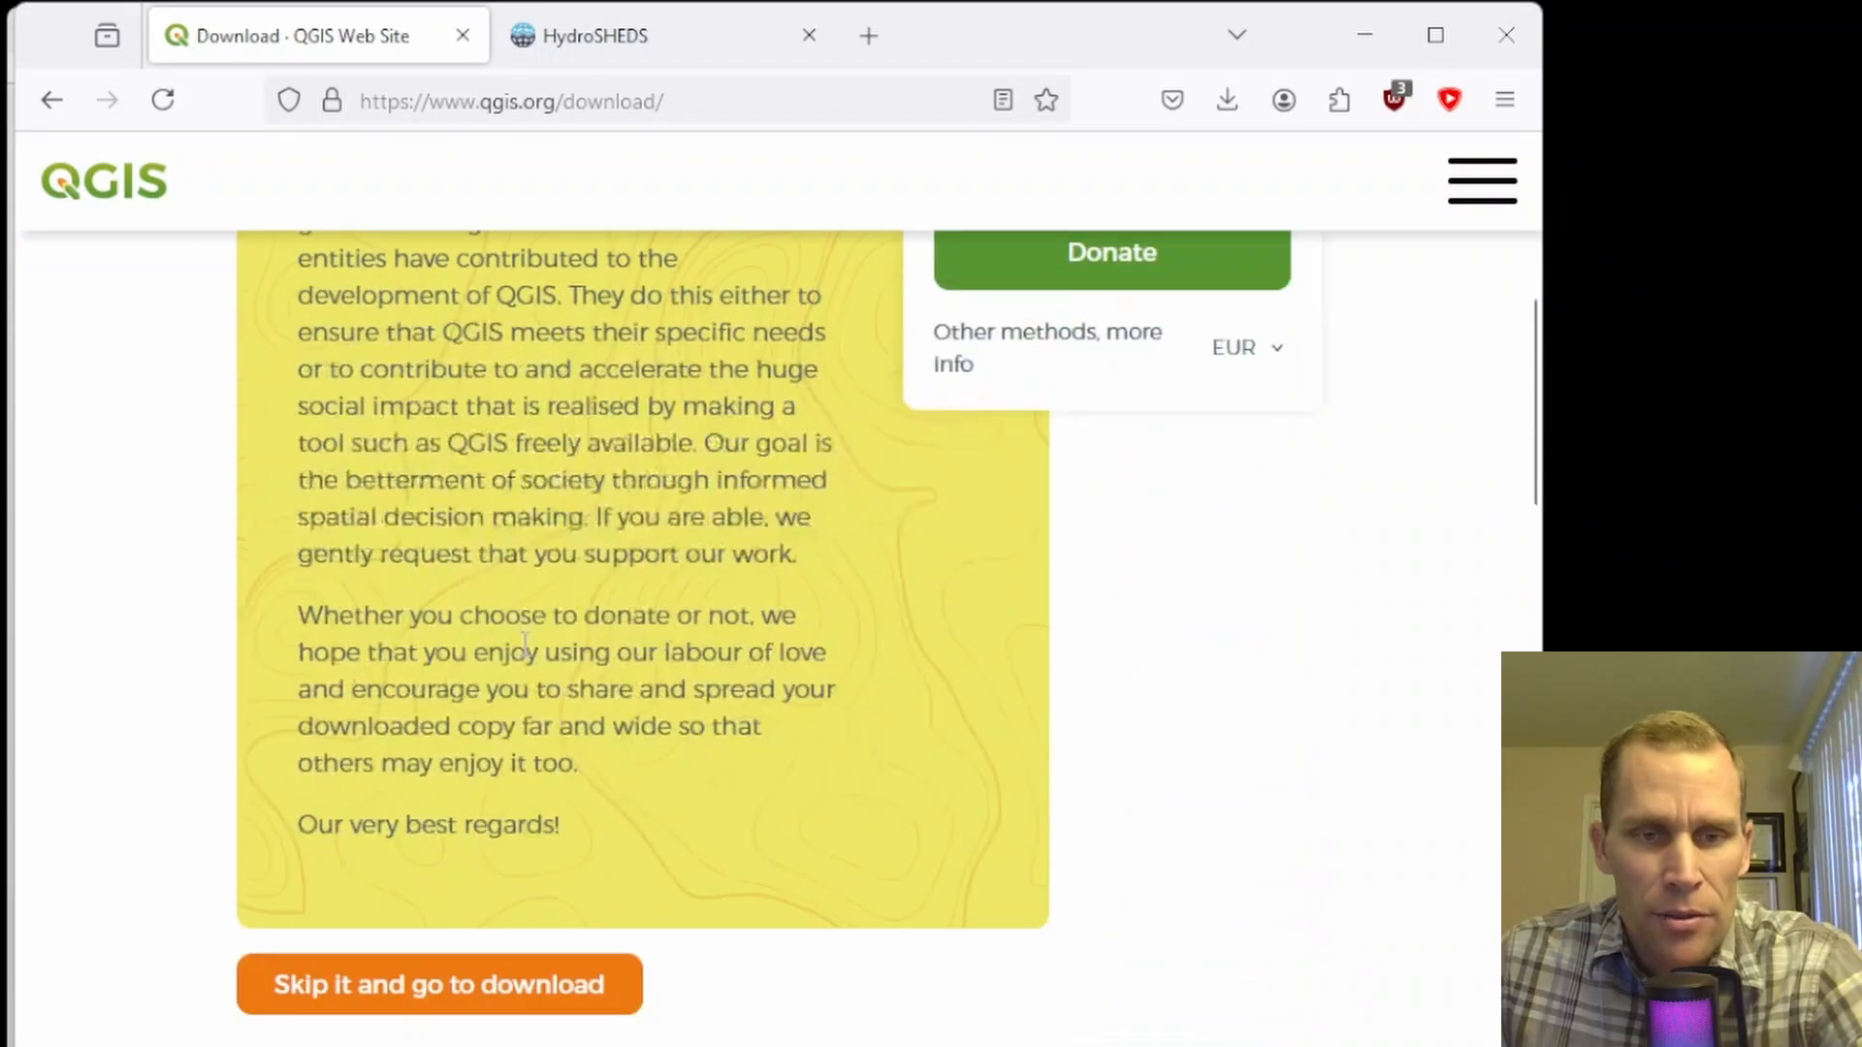
click(465, 941)
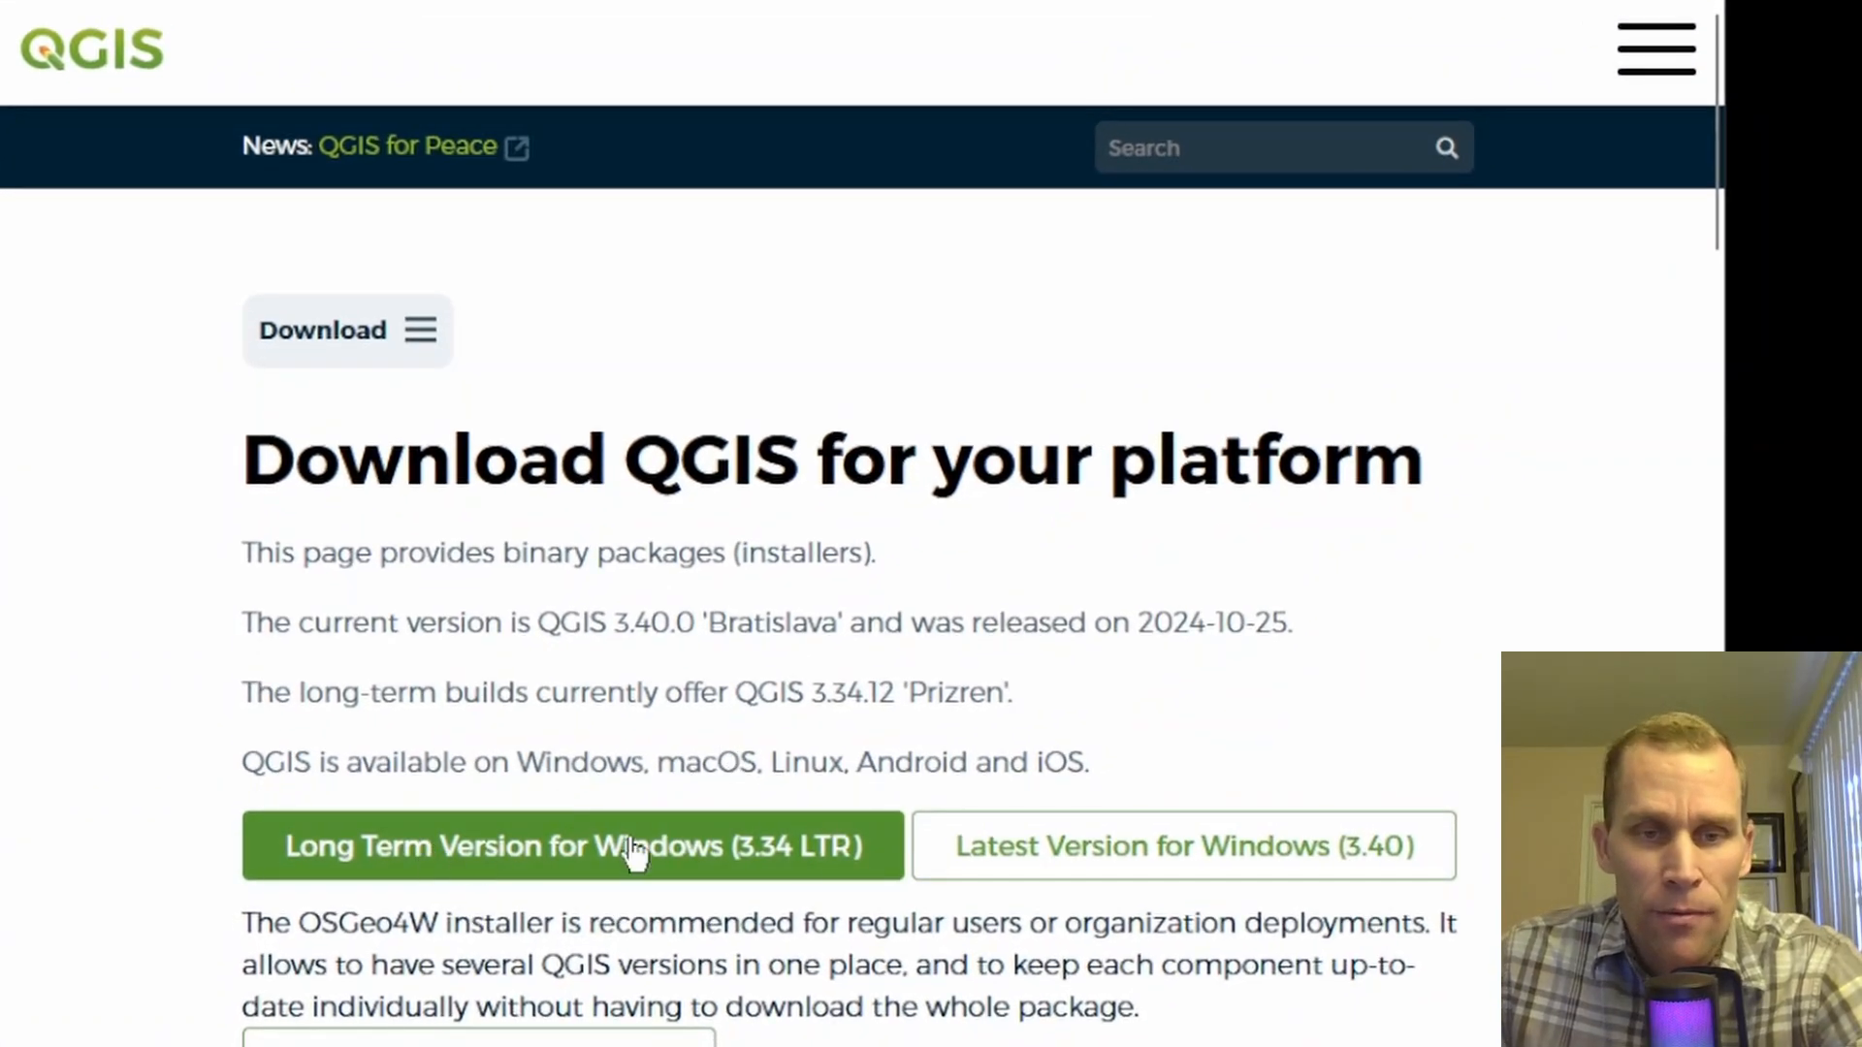
scroll(490, 873, down, 5)
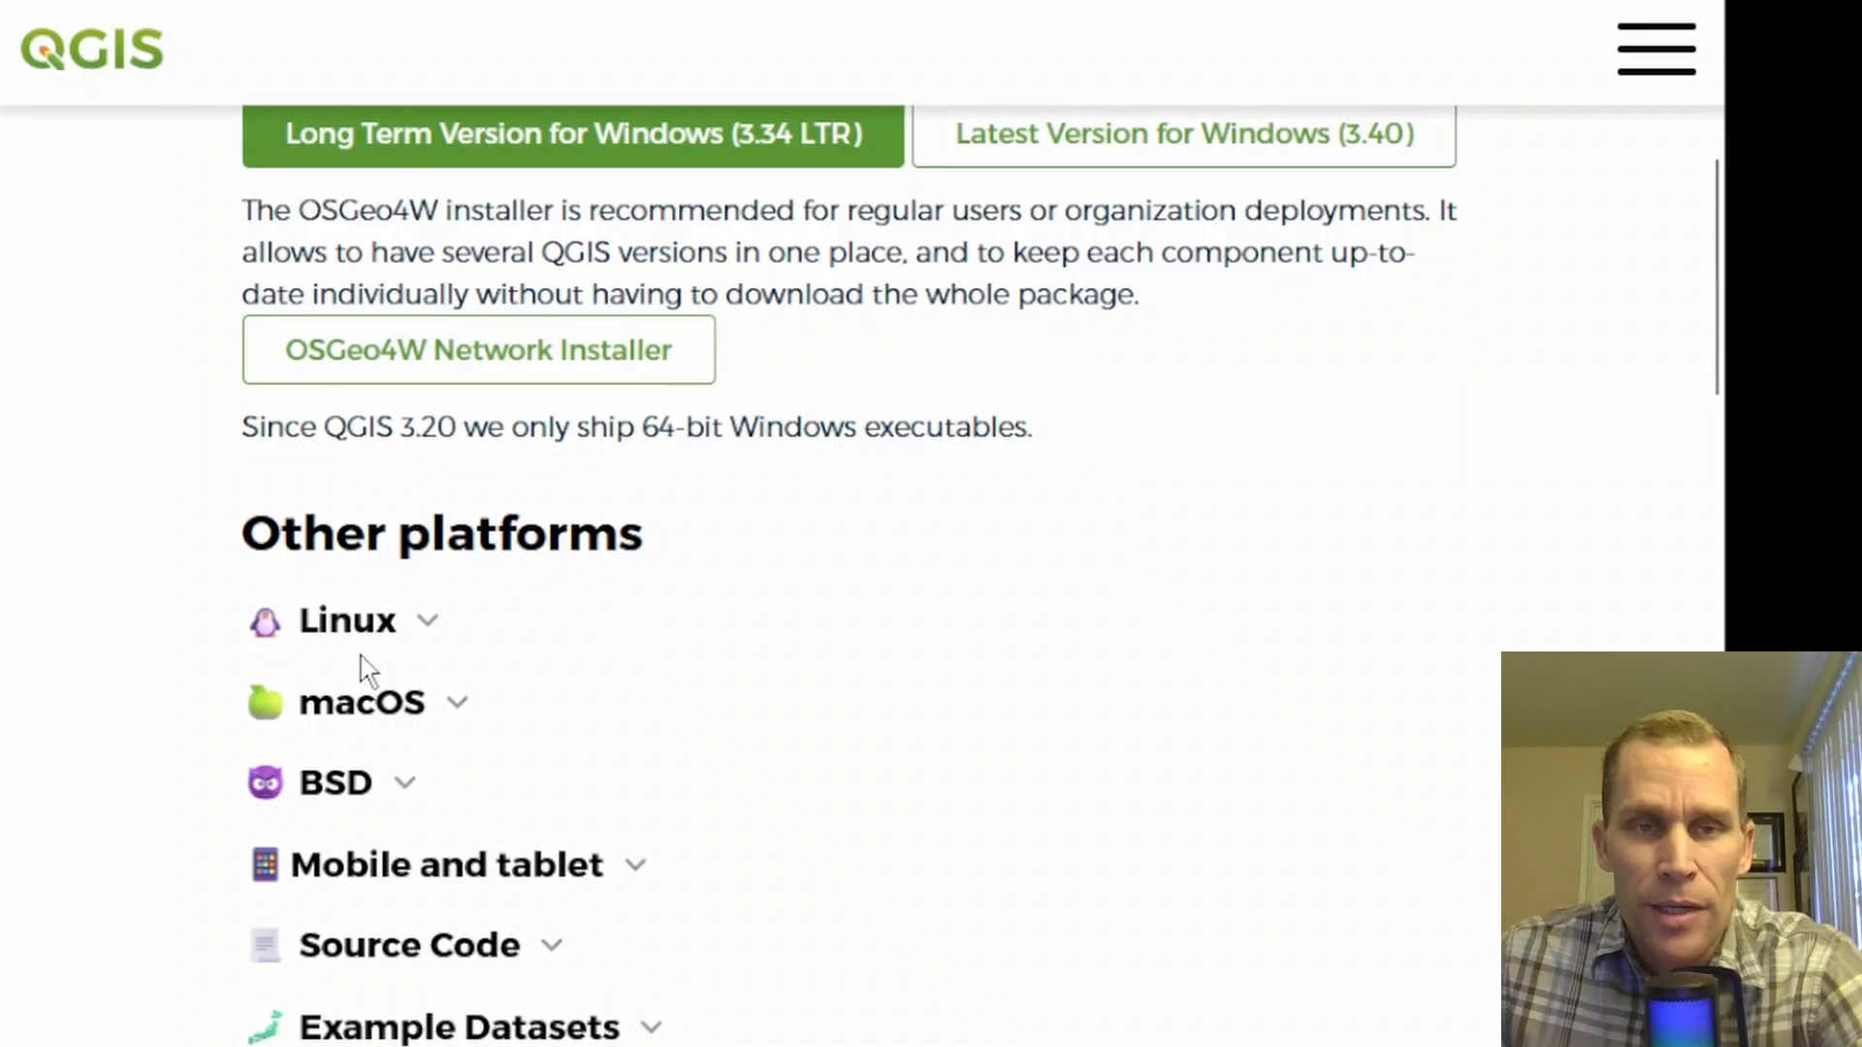
scroll(367, 669, up, 5)
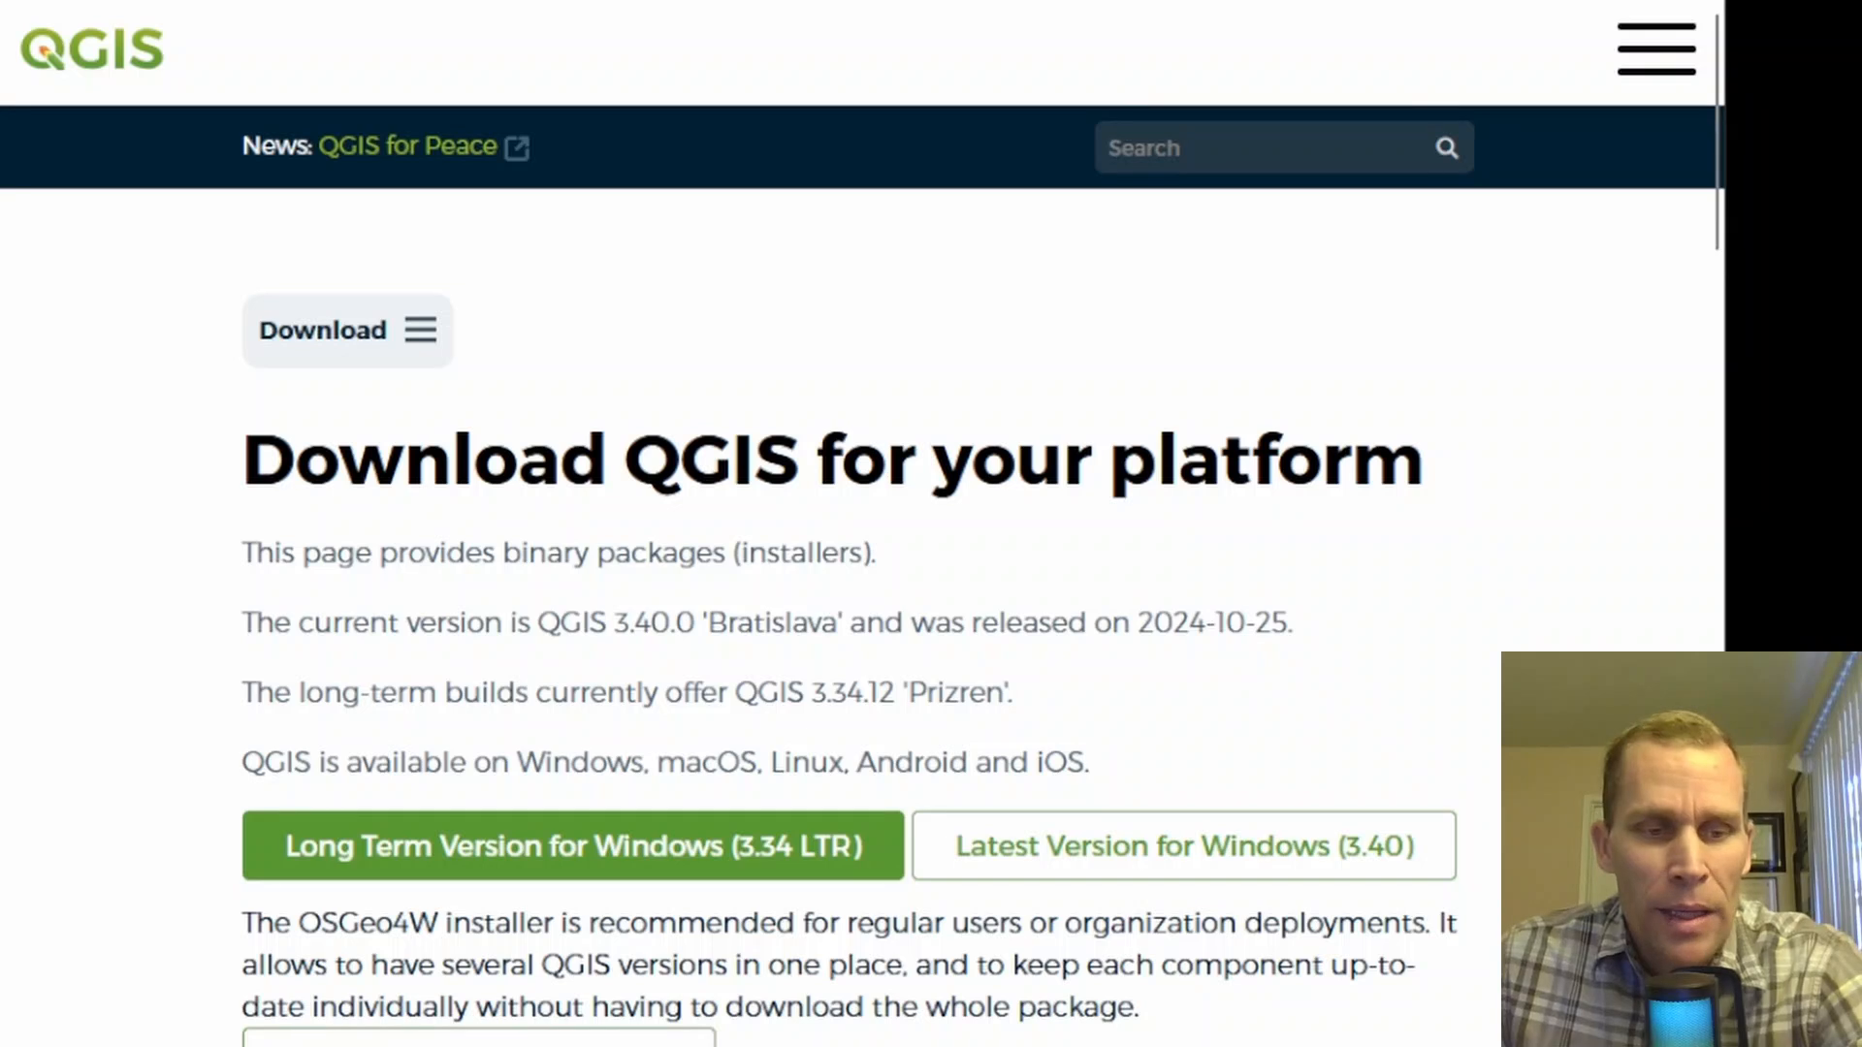
key(super)
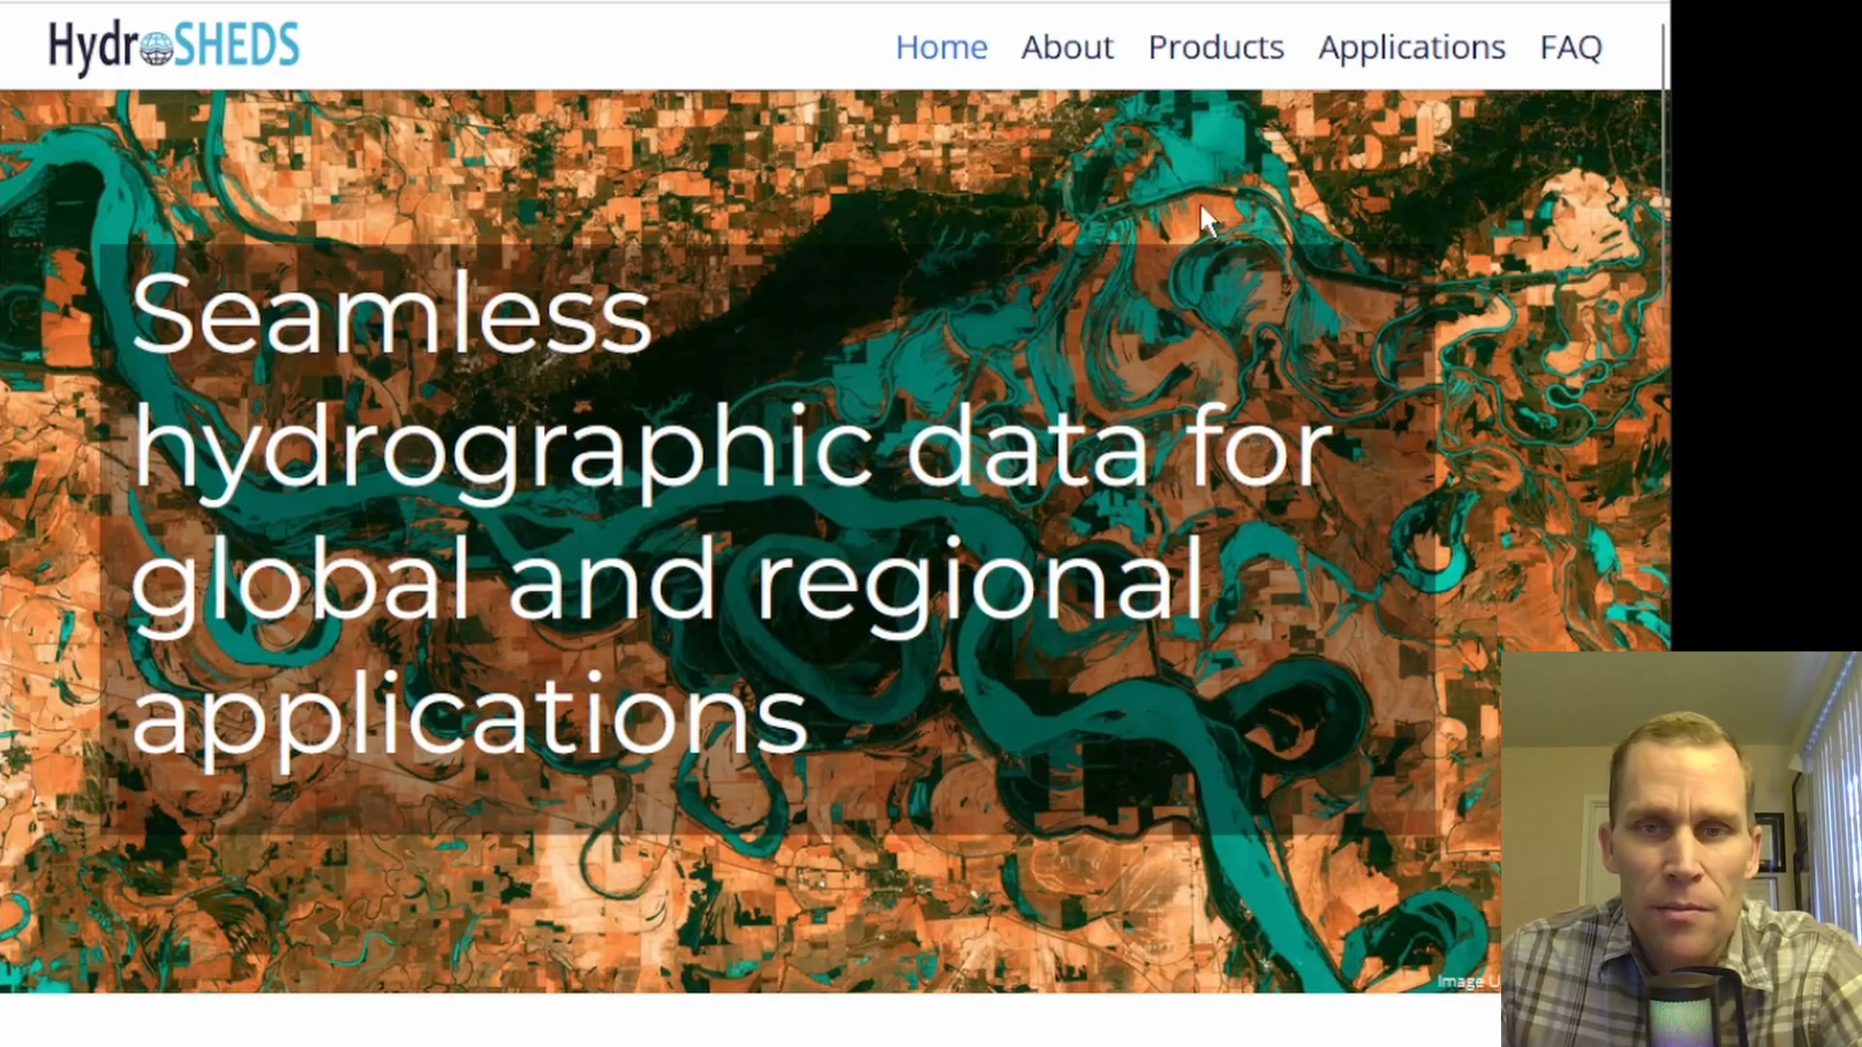
Download the Asia shapefile of the HydroRIVERS product from the HydroSHEDS website.
click(1244, 58)
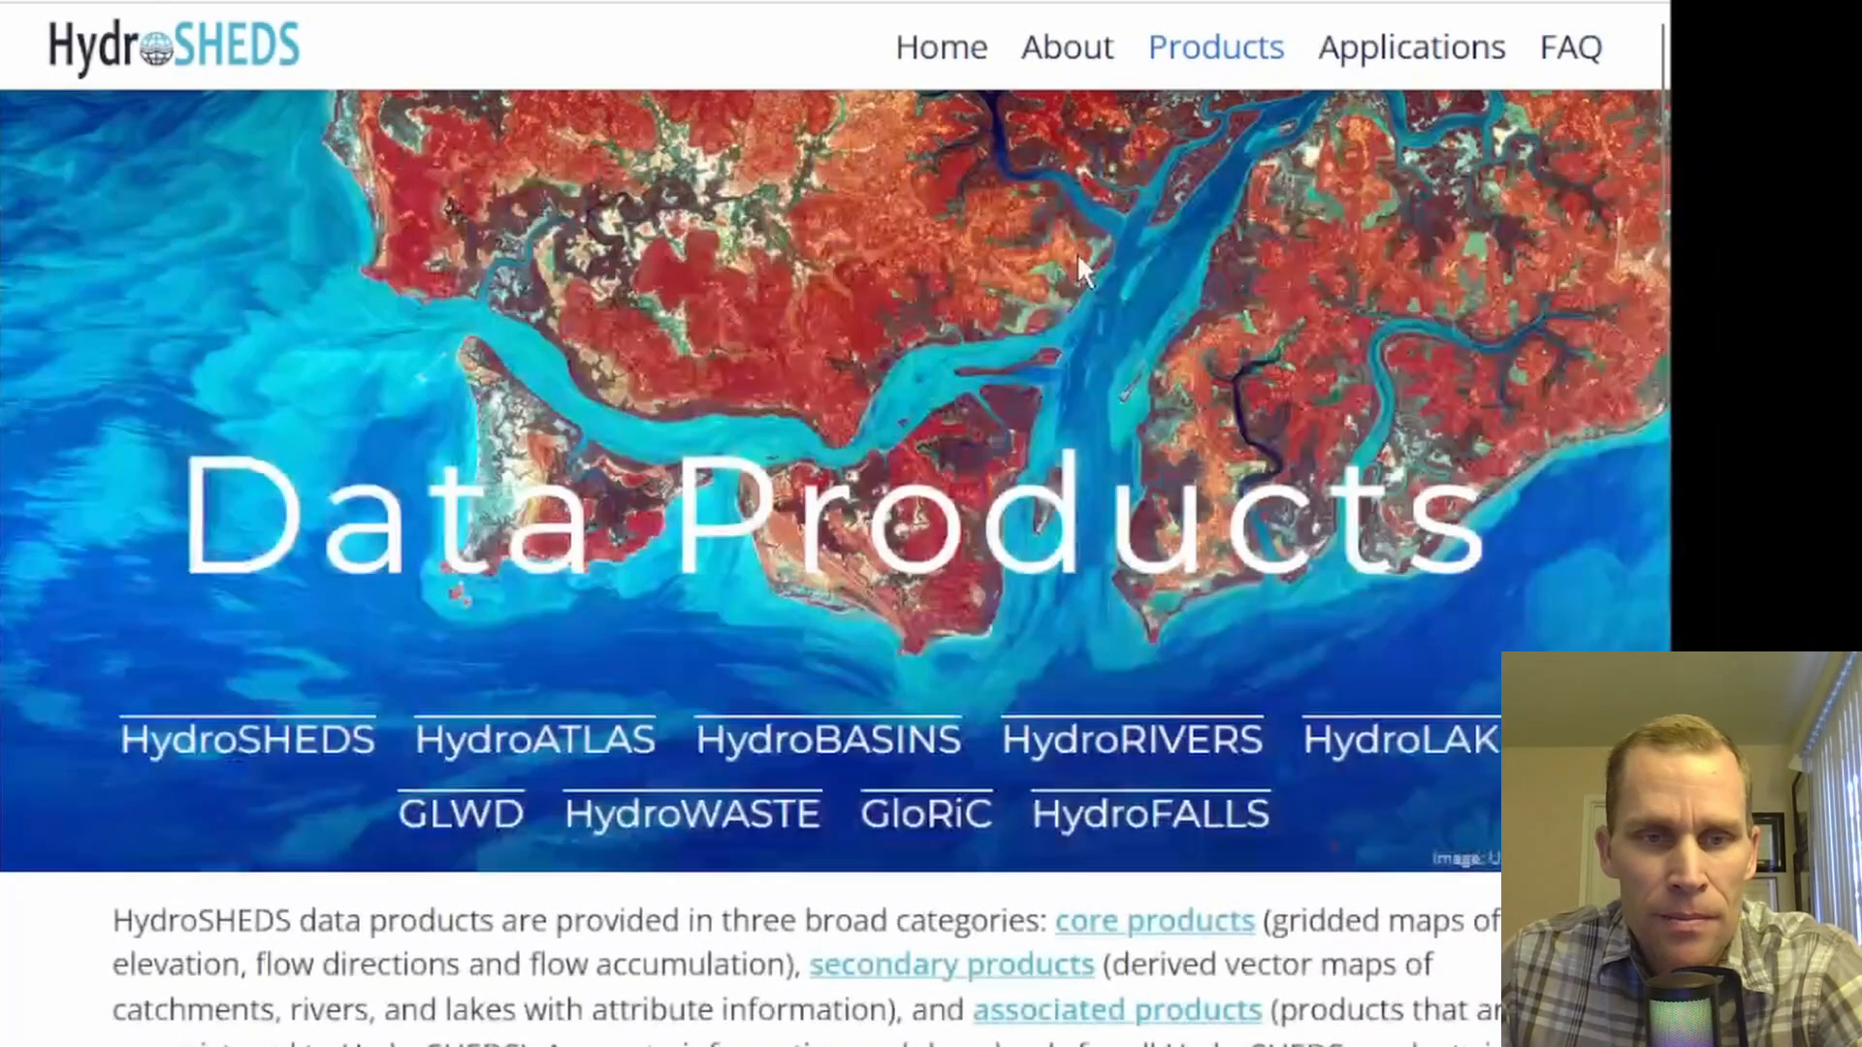
click(1073, 737)
scroll(1073, 737, down, 10)
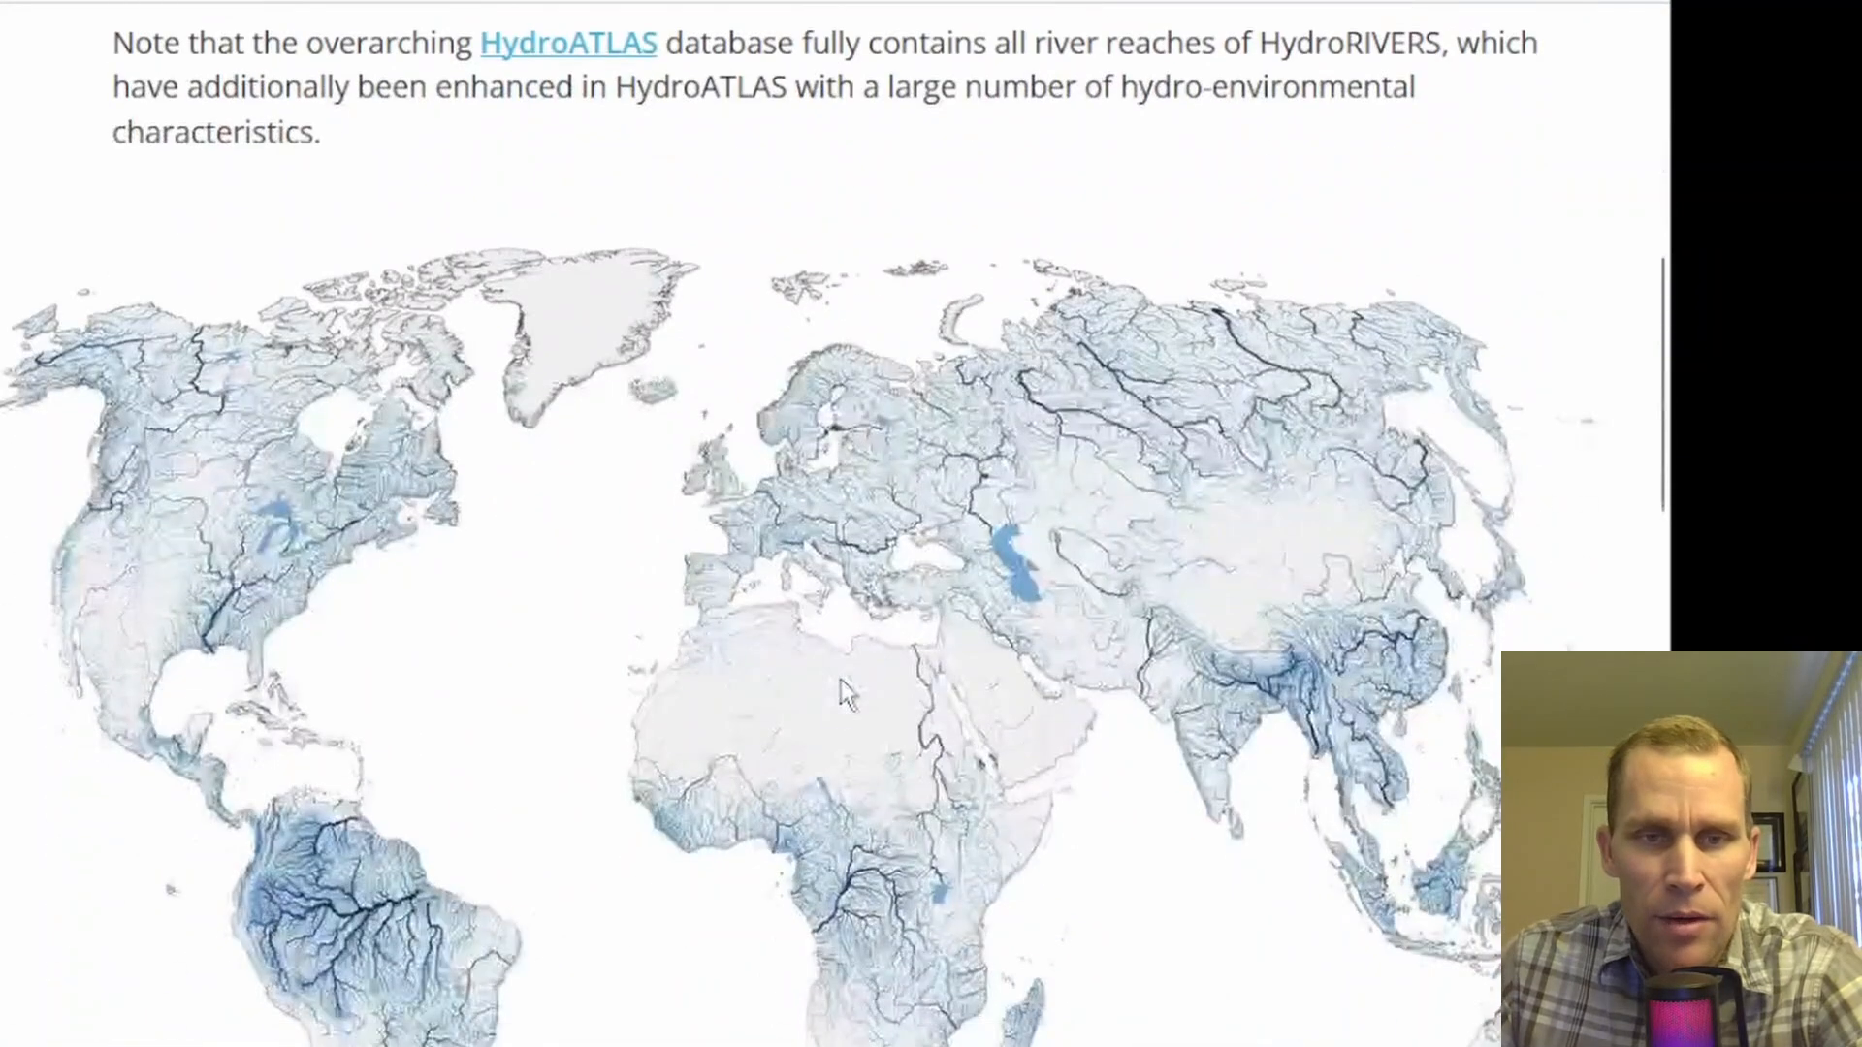
scroll(842, 676, down, 8)
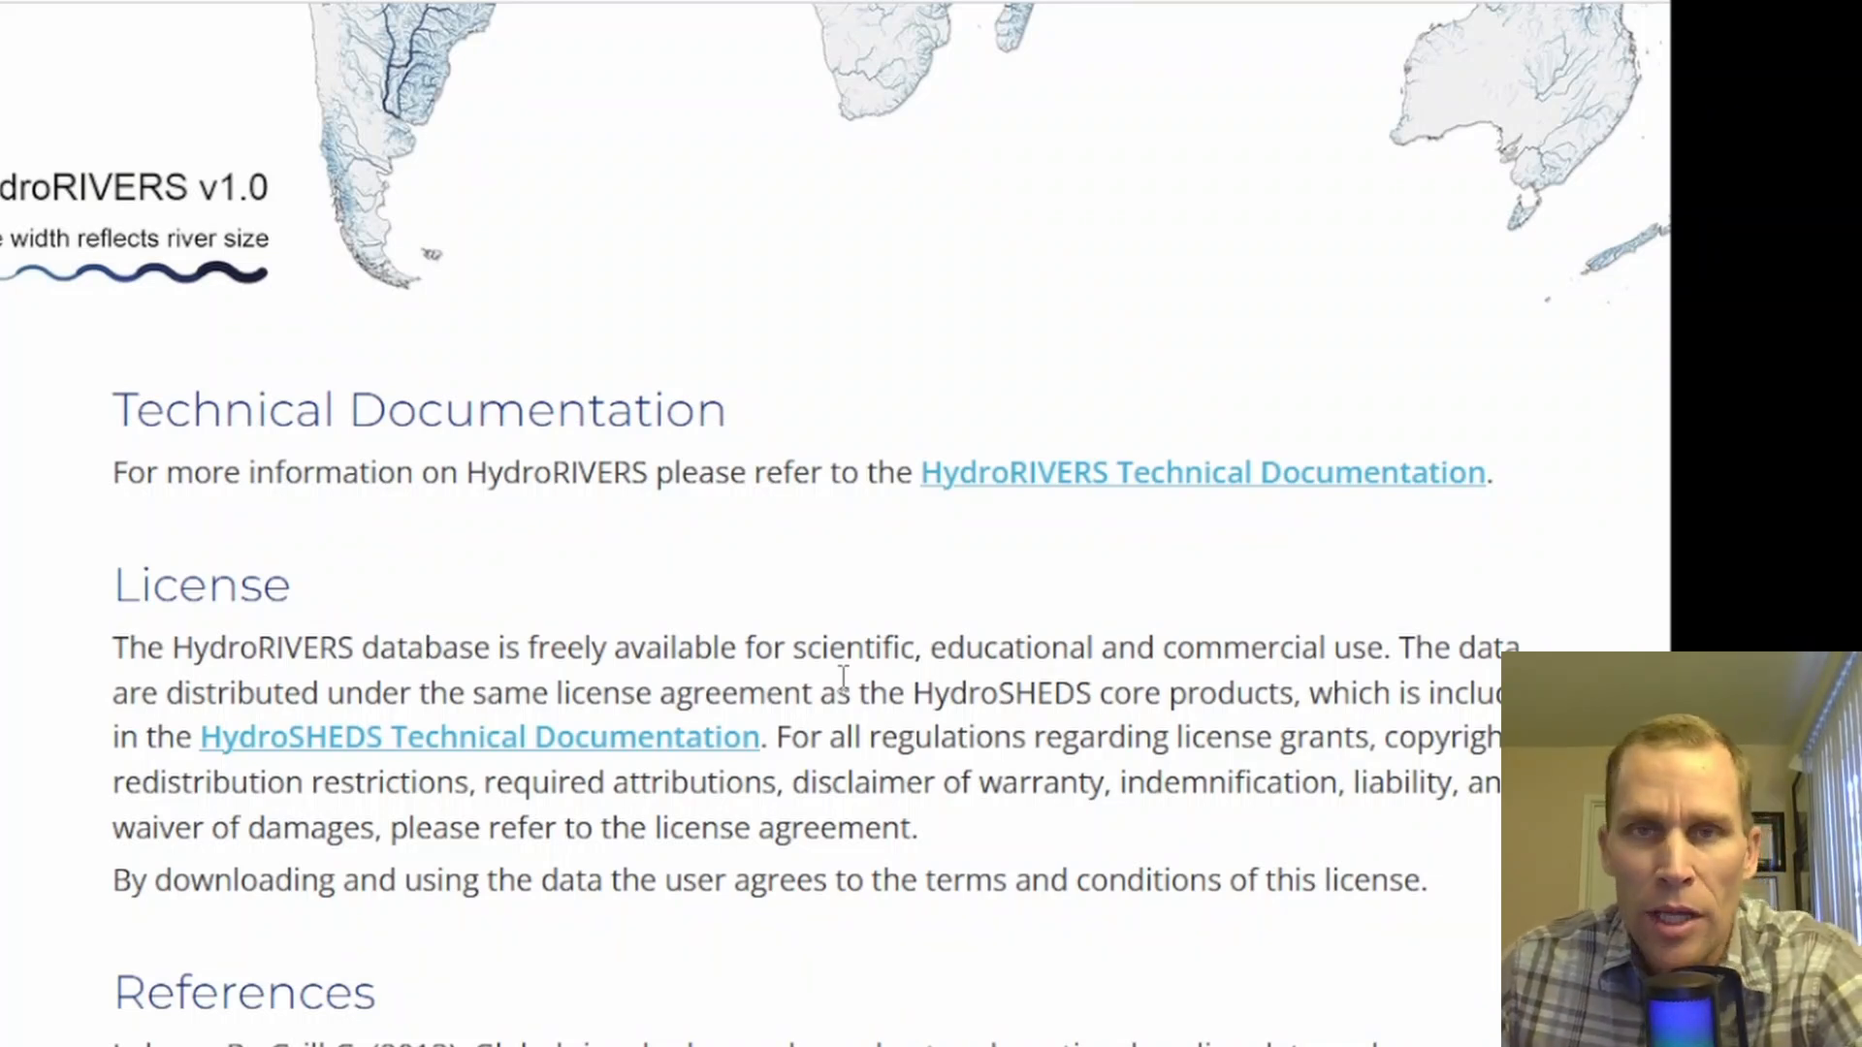
scroll(840, 666, down, 15)
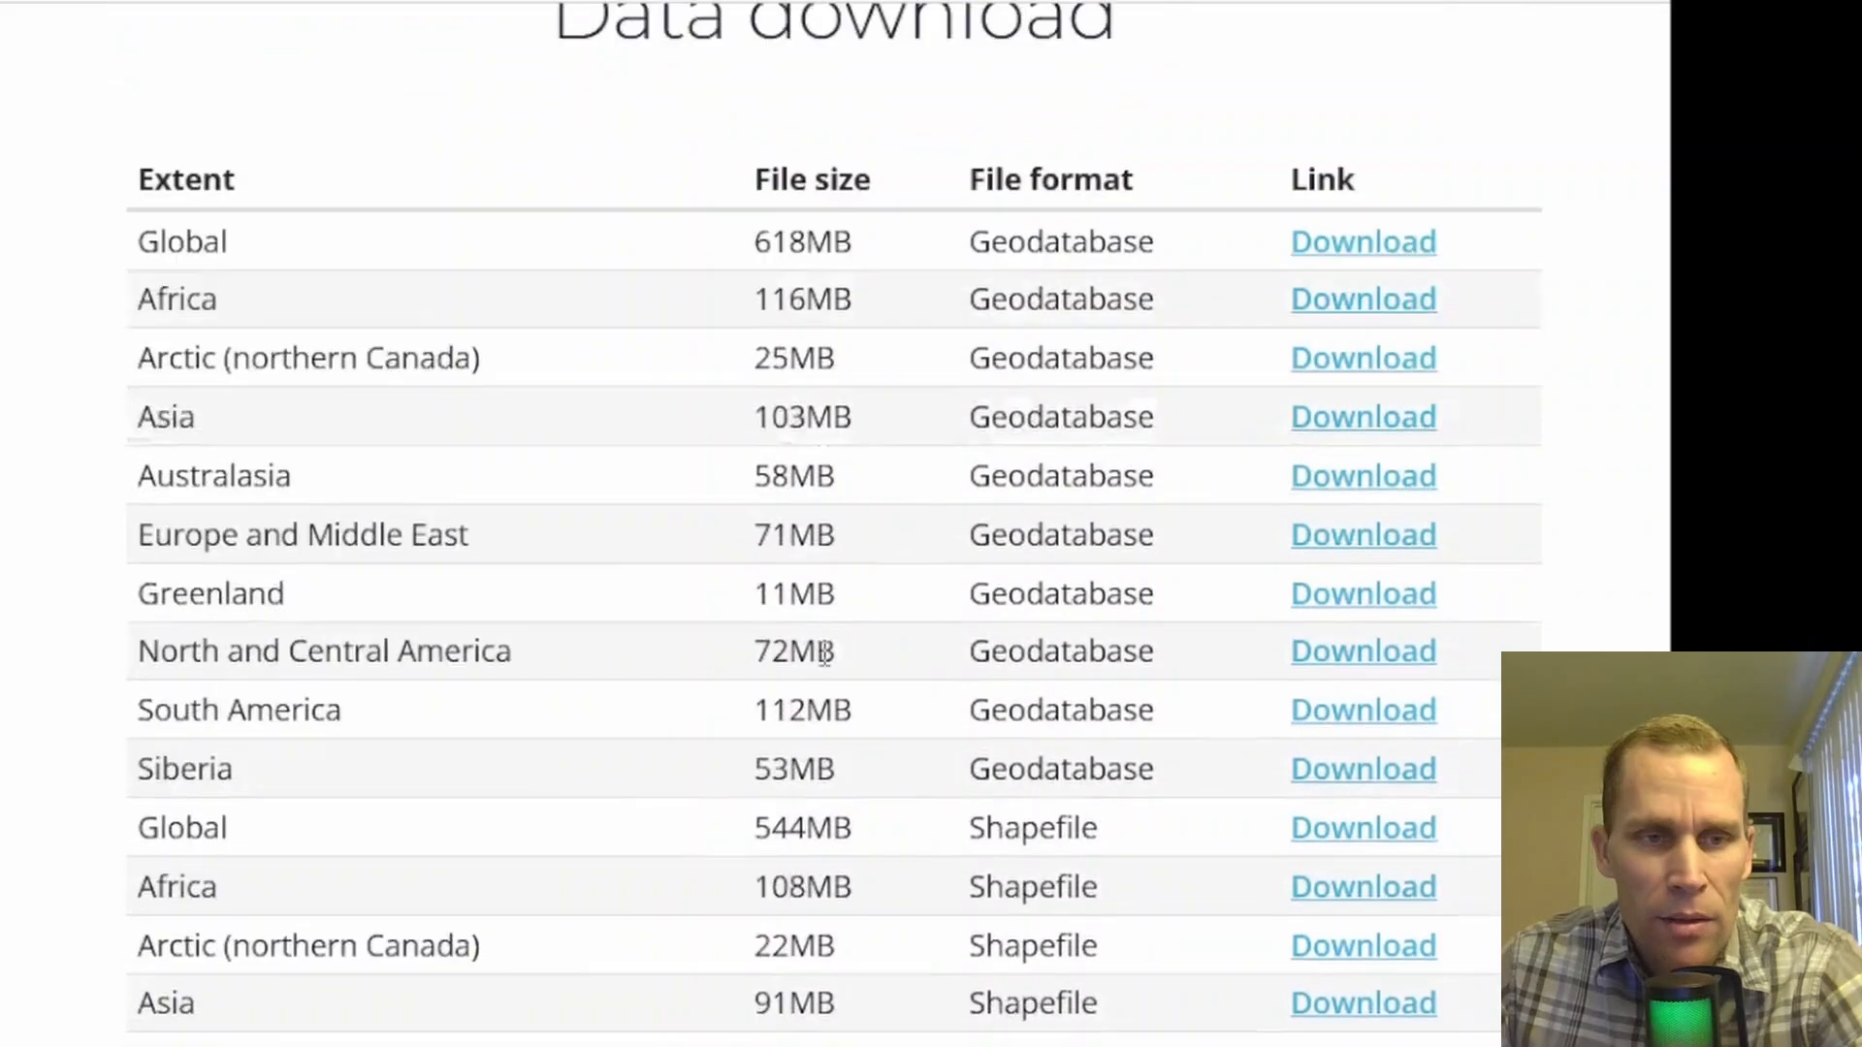
drag(139, 933, 1117, 955)
scroll(1111, 965, down, 2)
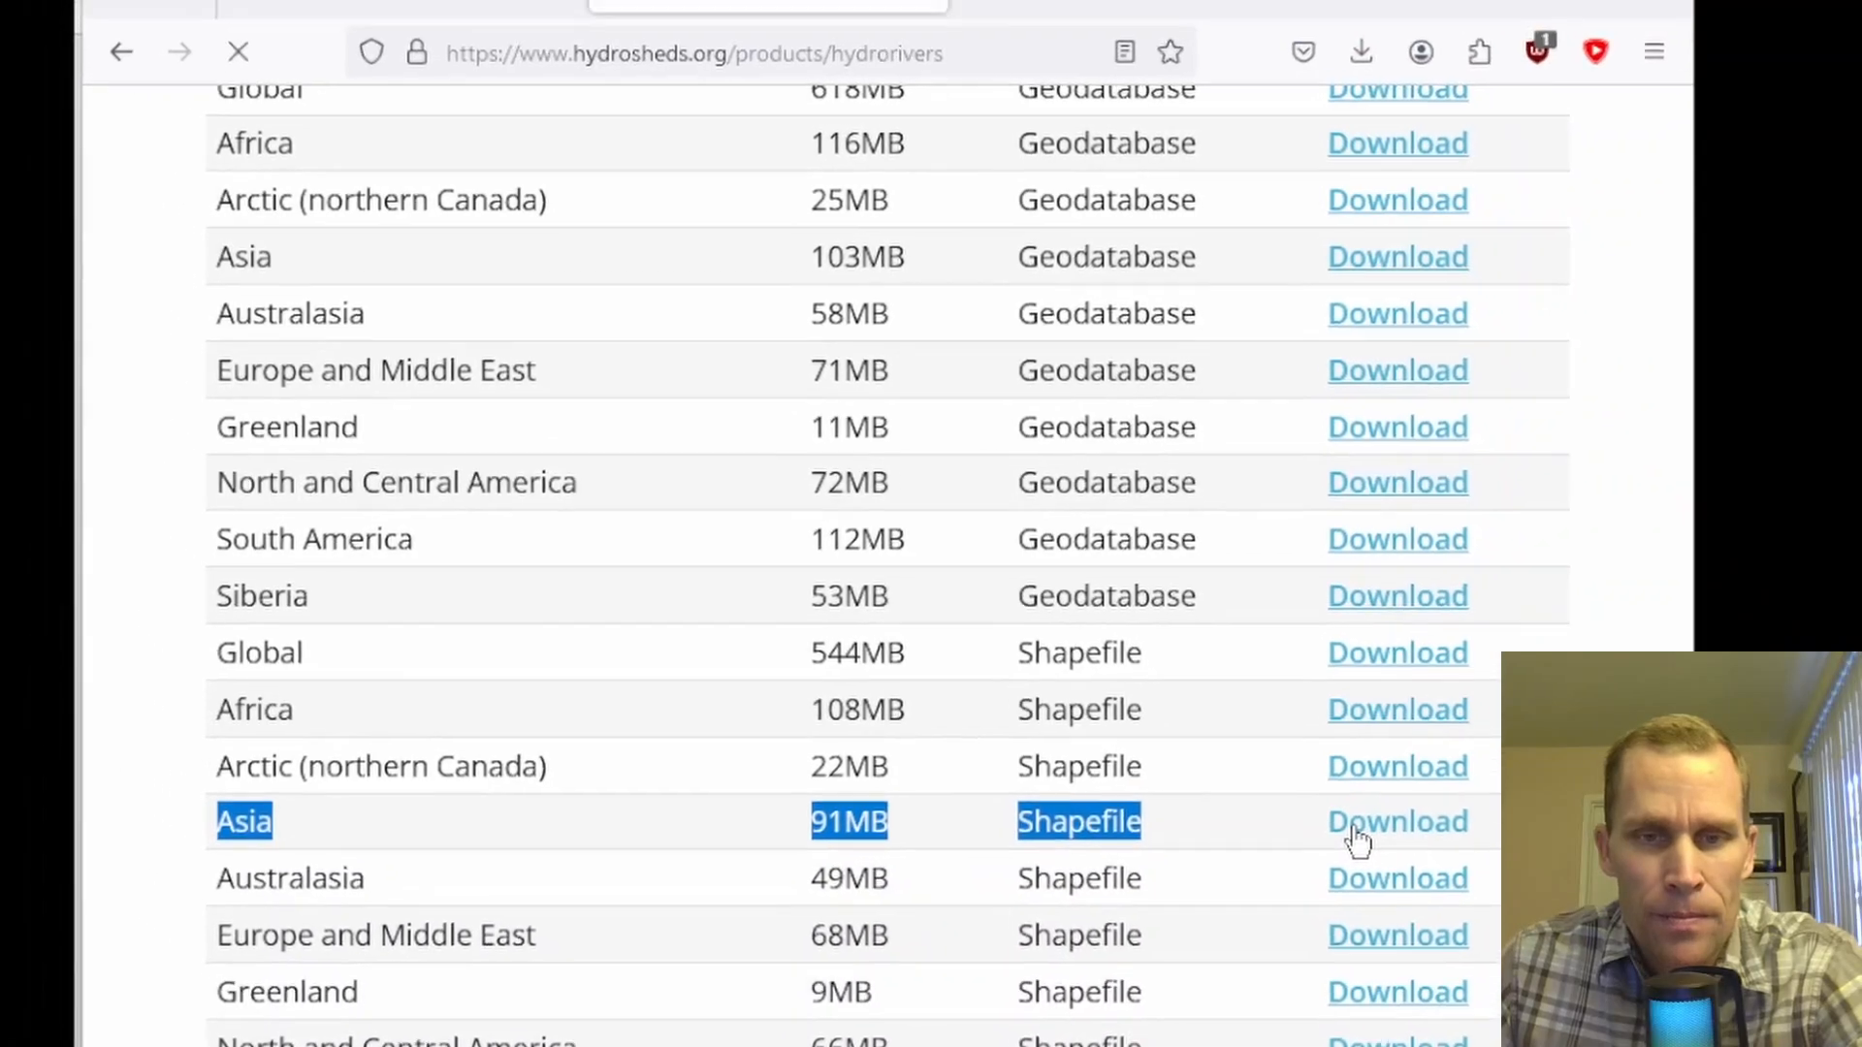
click(1323, 776)
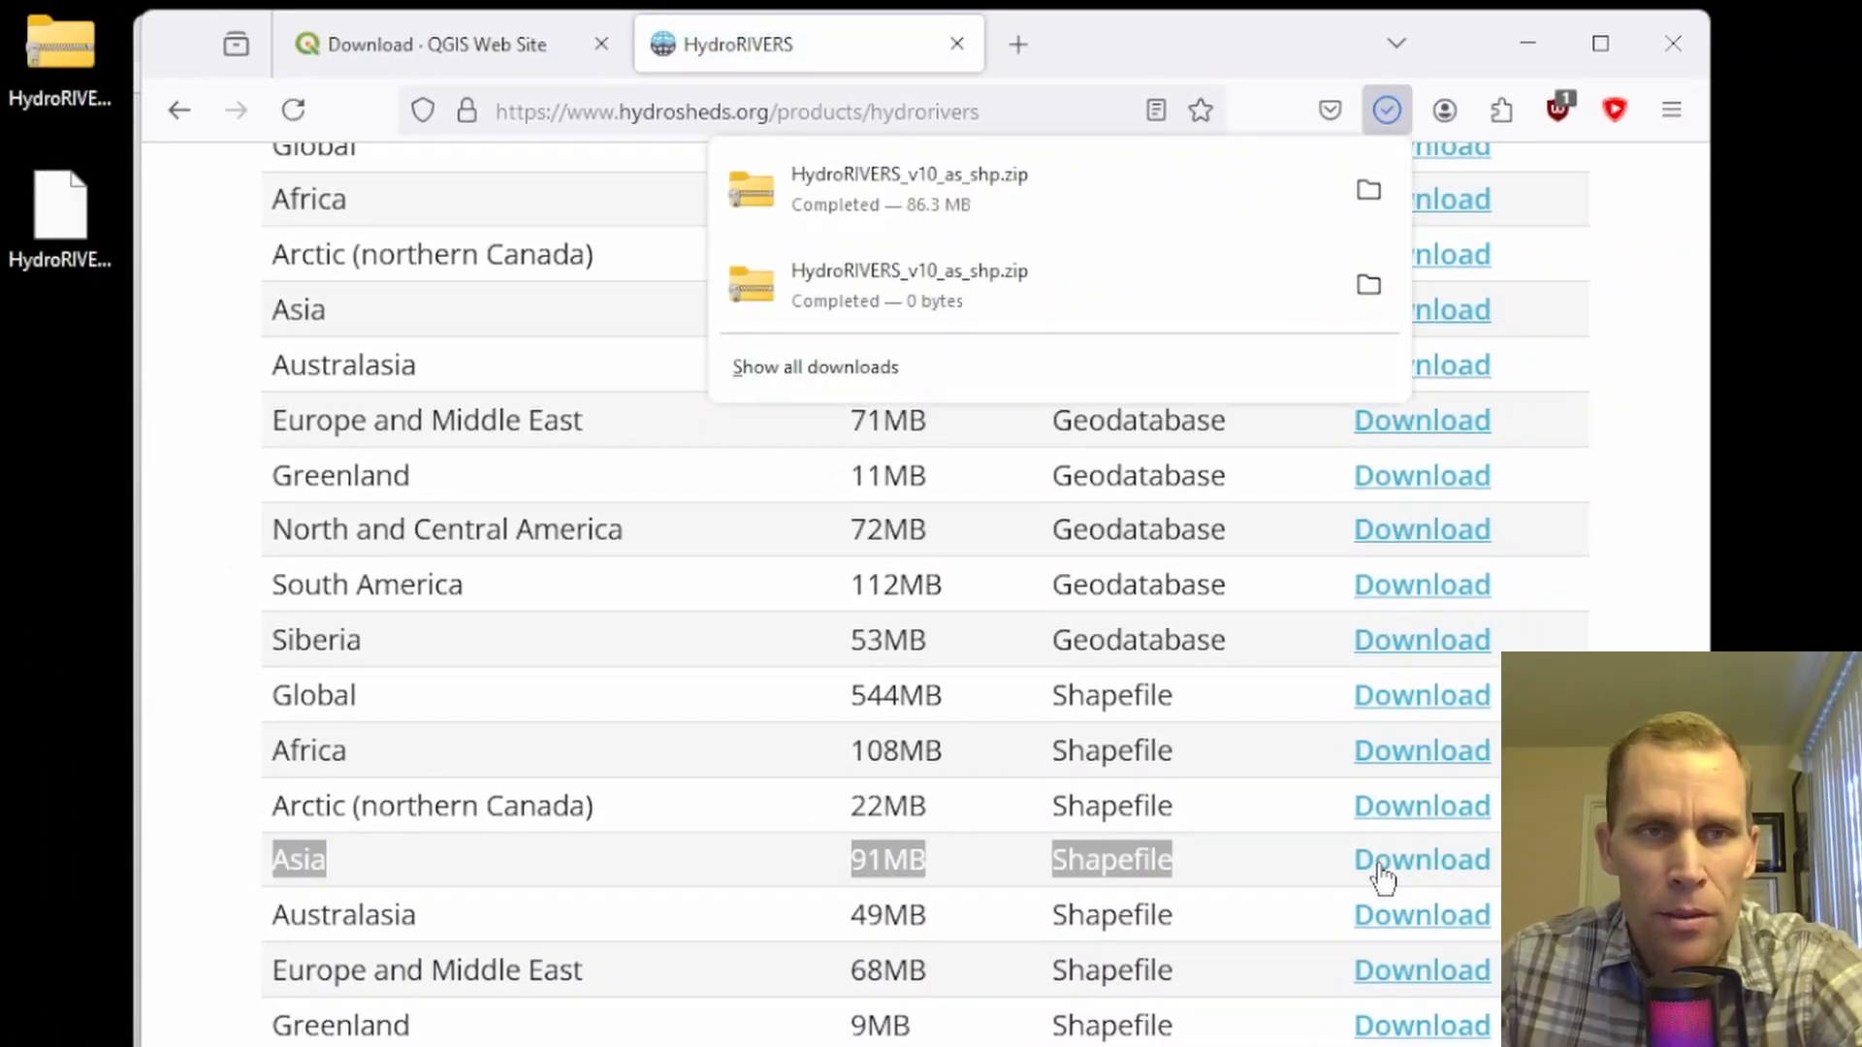
Open the downloaded HydroRIVERS_v10_as_shp.zip archive from the desktop and move its window aside.
click(91, 277)
double_click(91, 277)
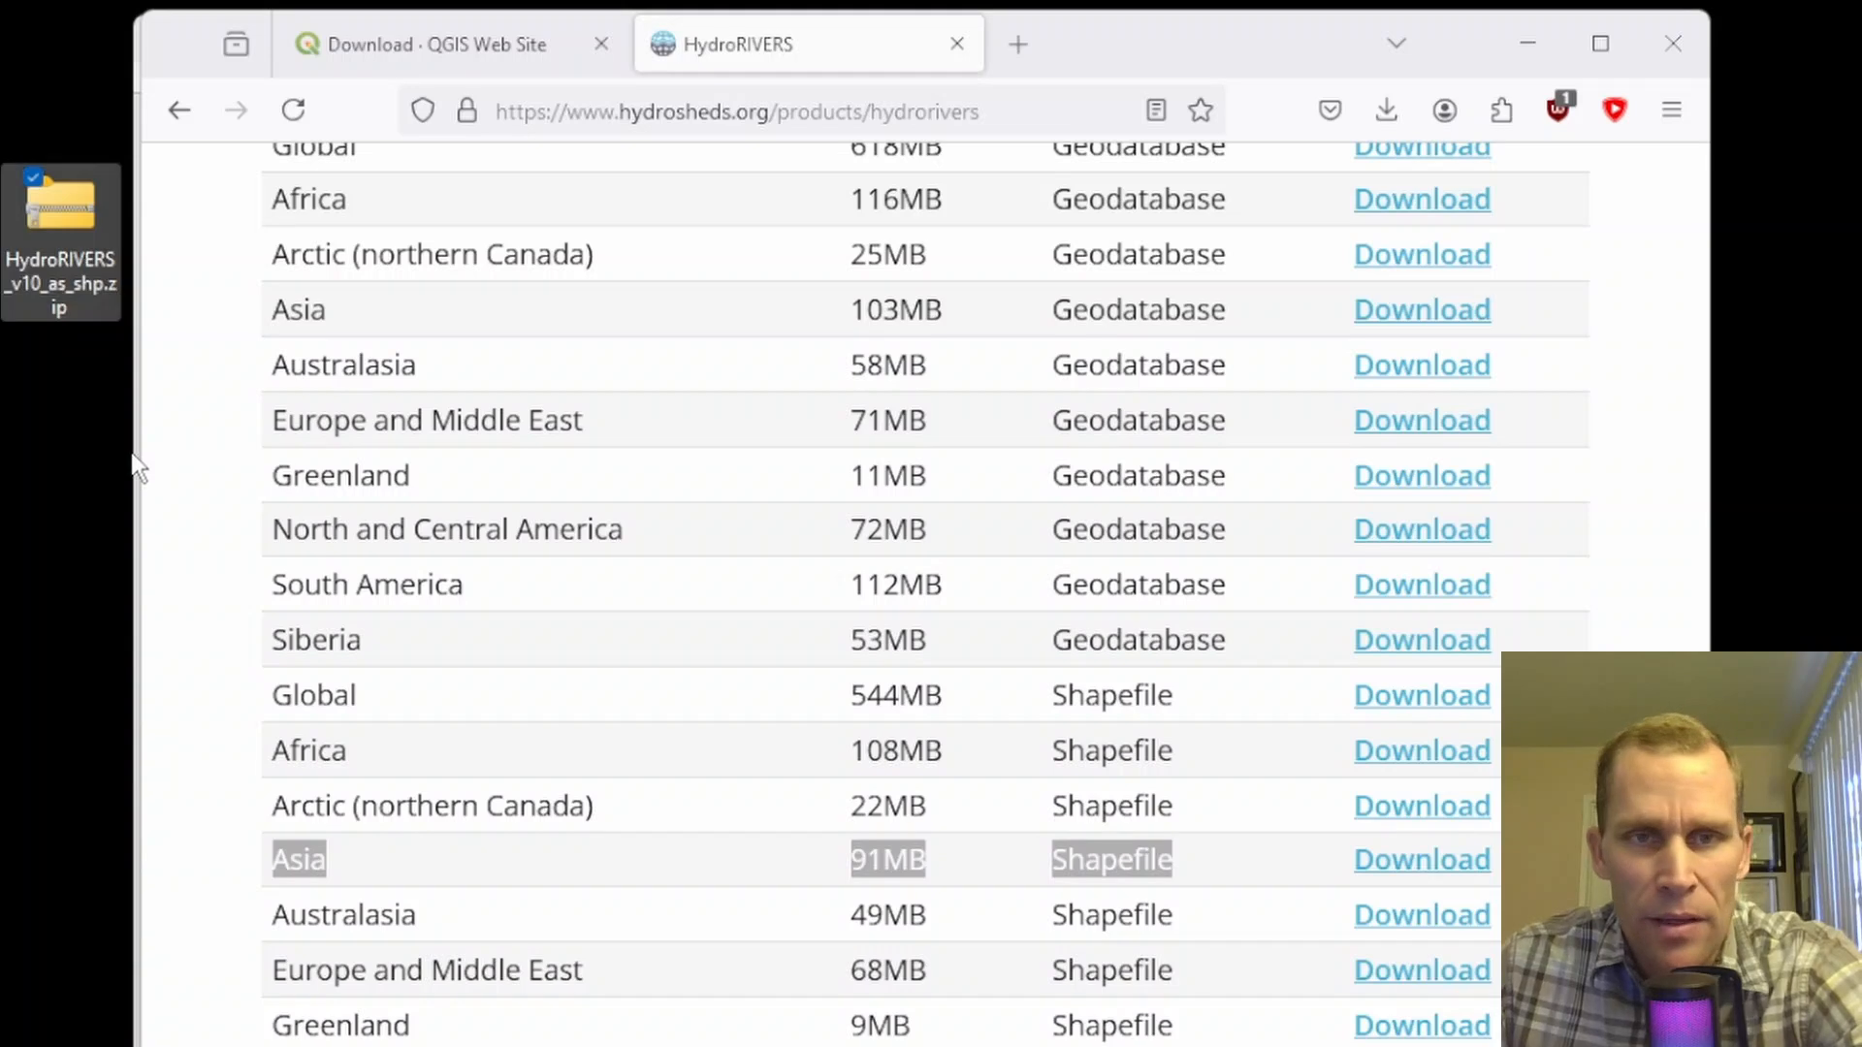
drag(1317, 126, 934, 115)
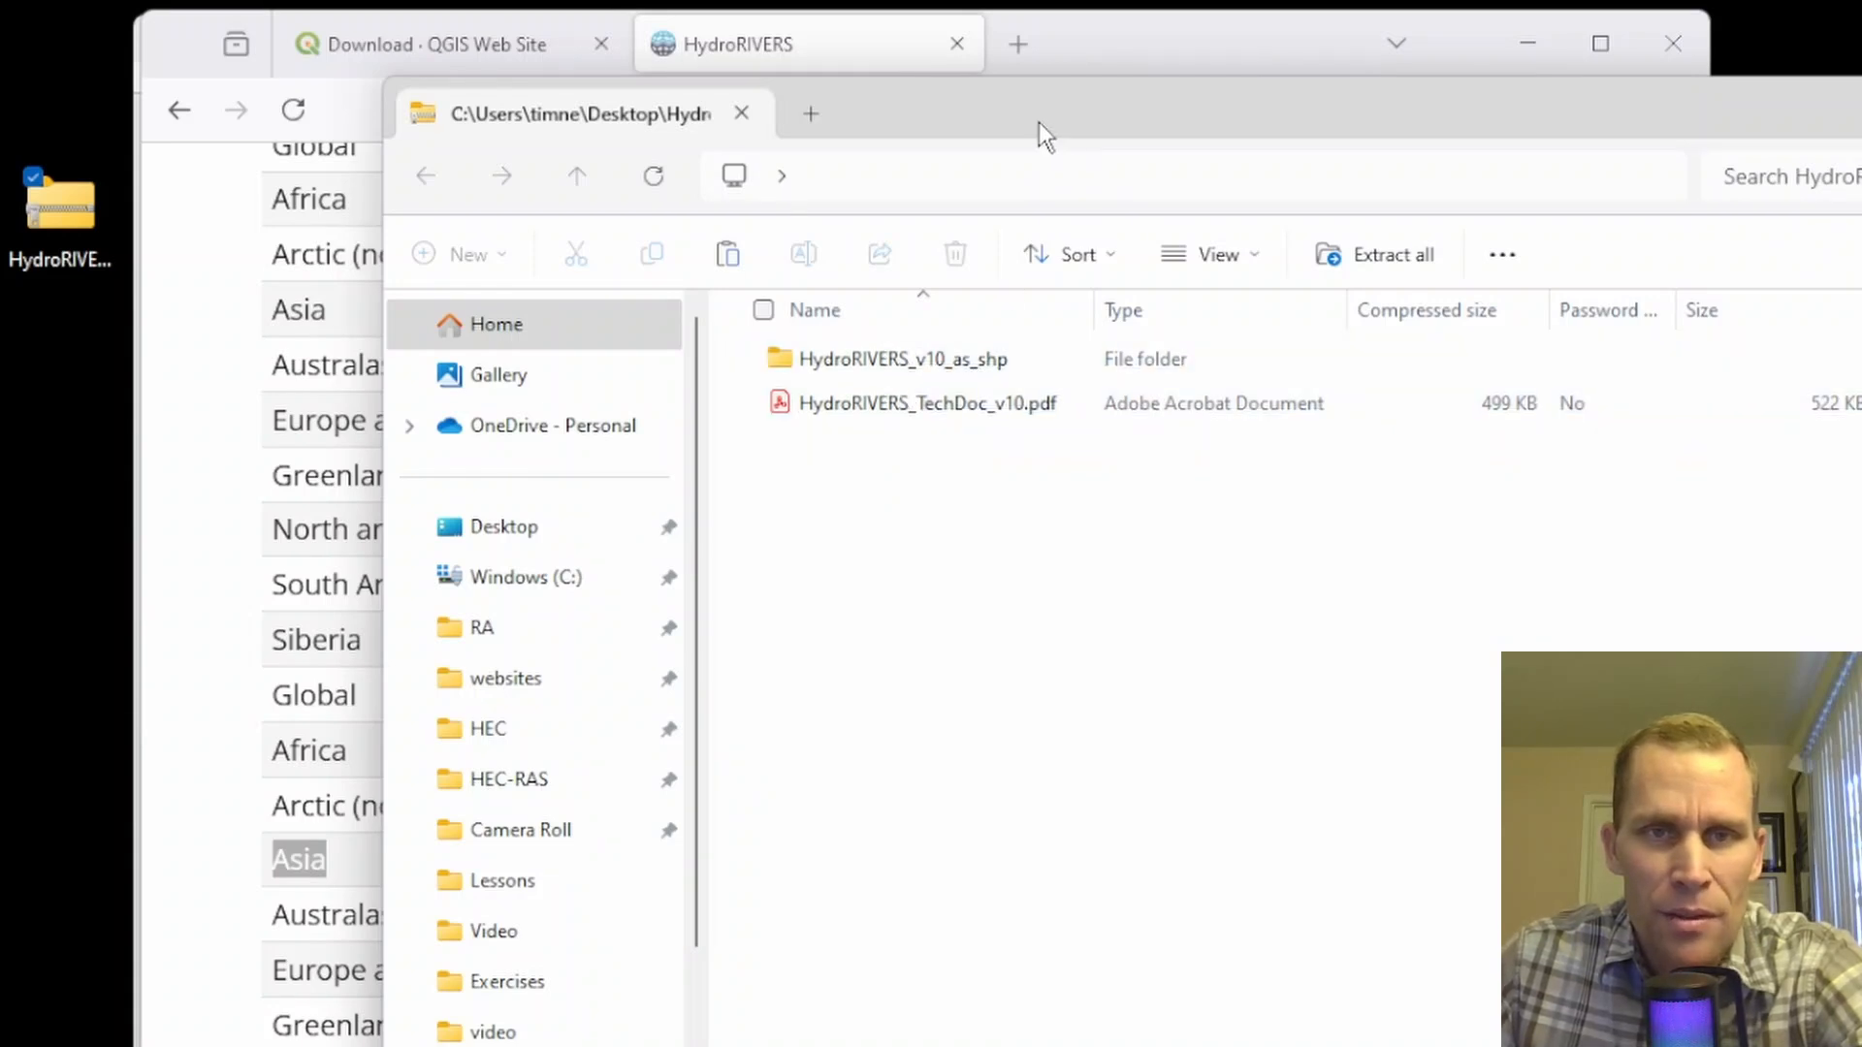
drag(1039, 122, 1310, 137)
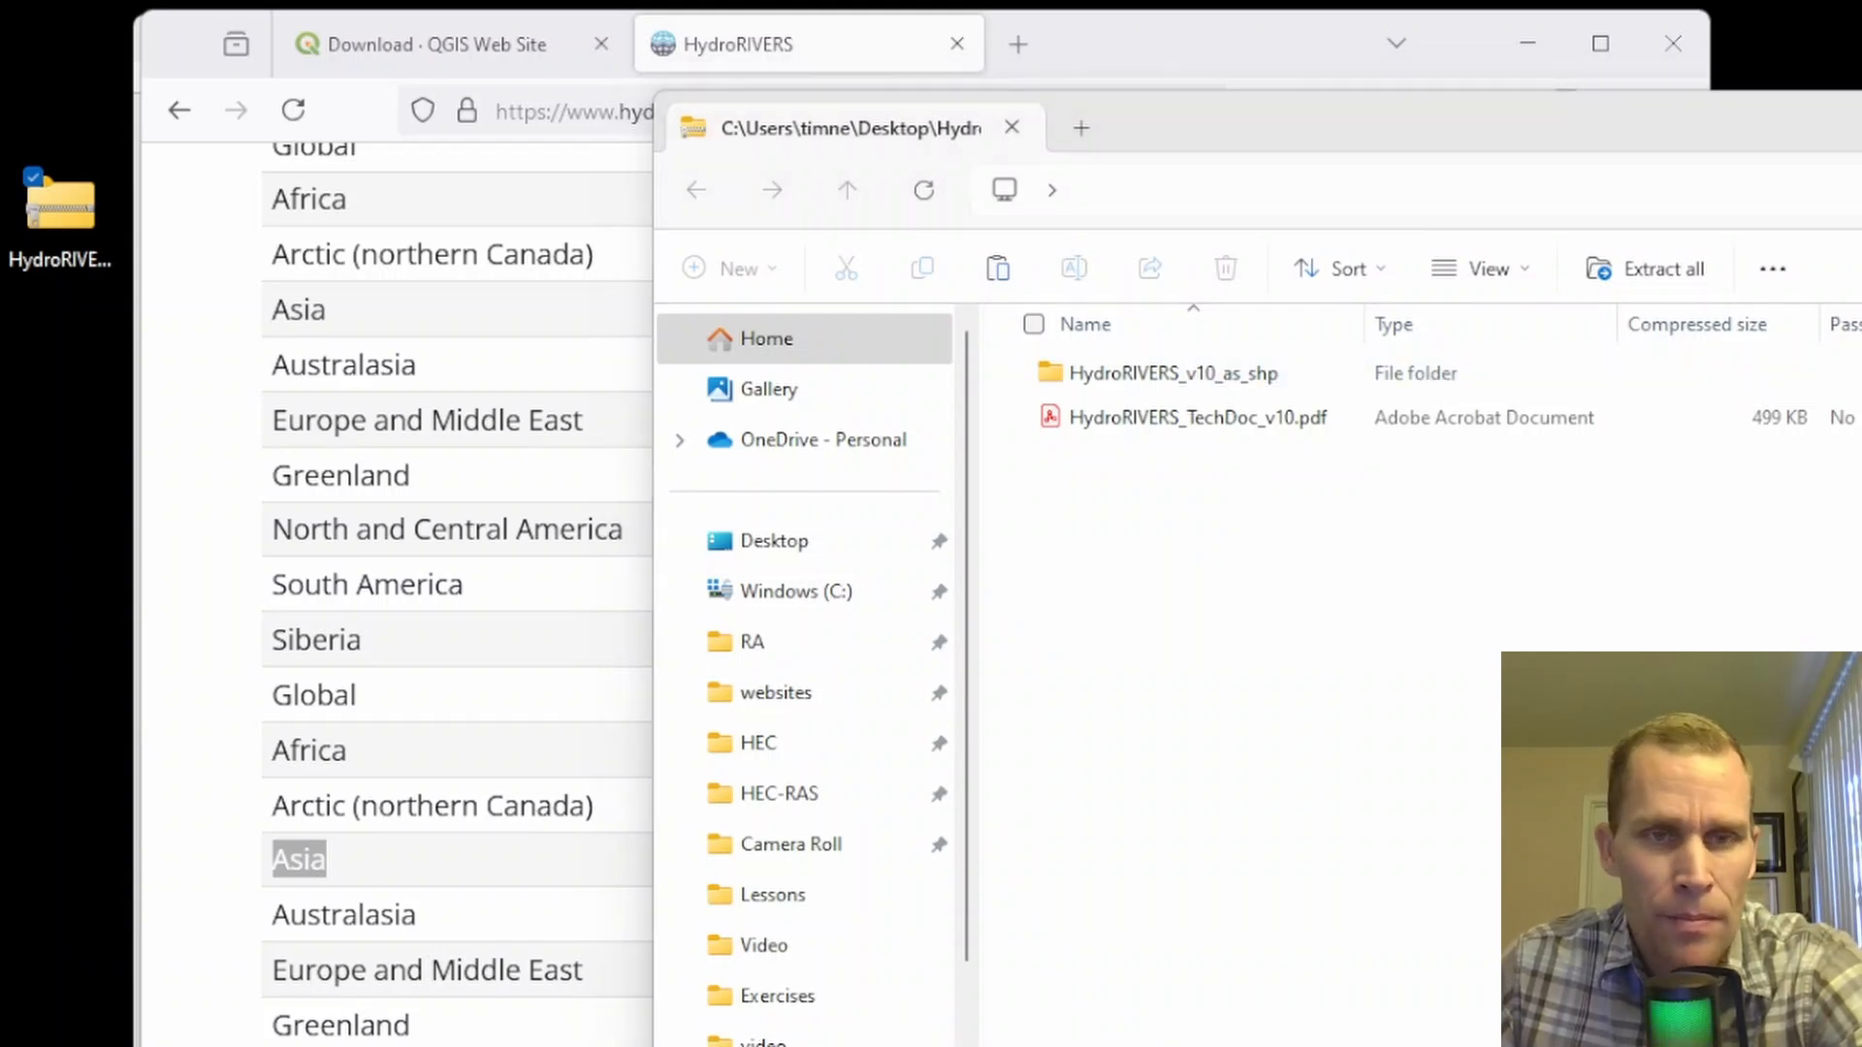
Copy the HydroRIVERS_v10_as_shp folder from the archive into the maps folder of the support_04 project and minimize File Explorer.
click(679, 1046)
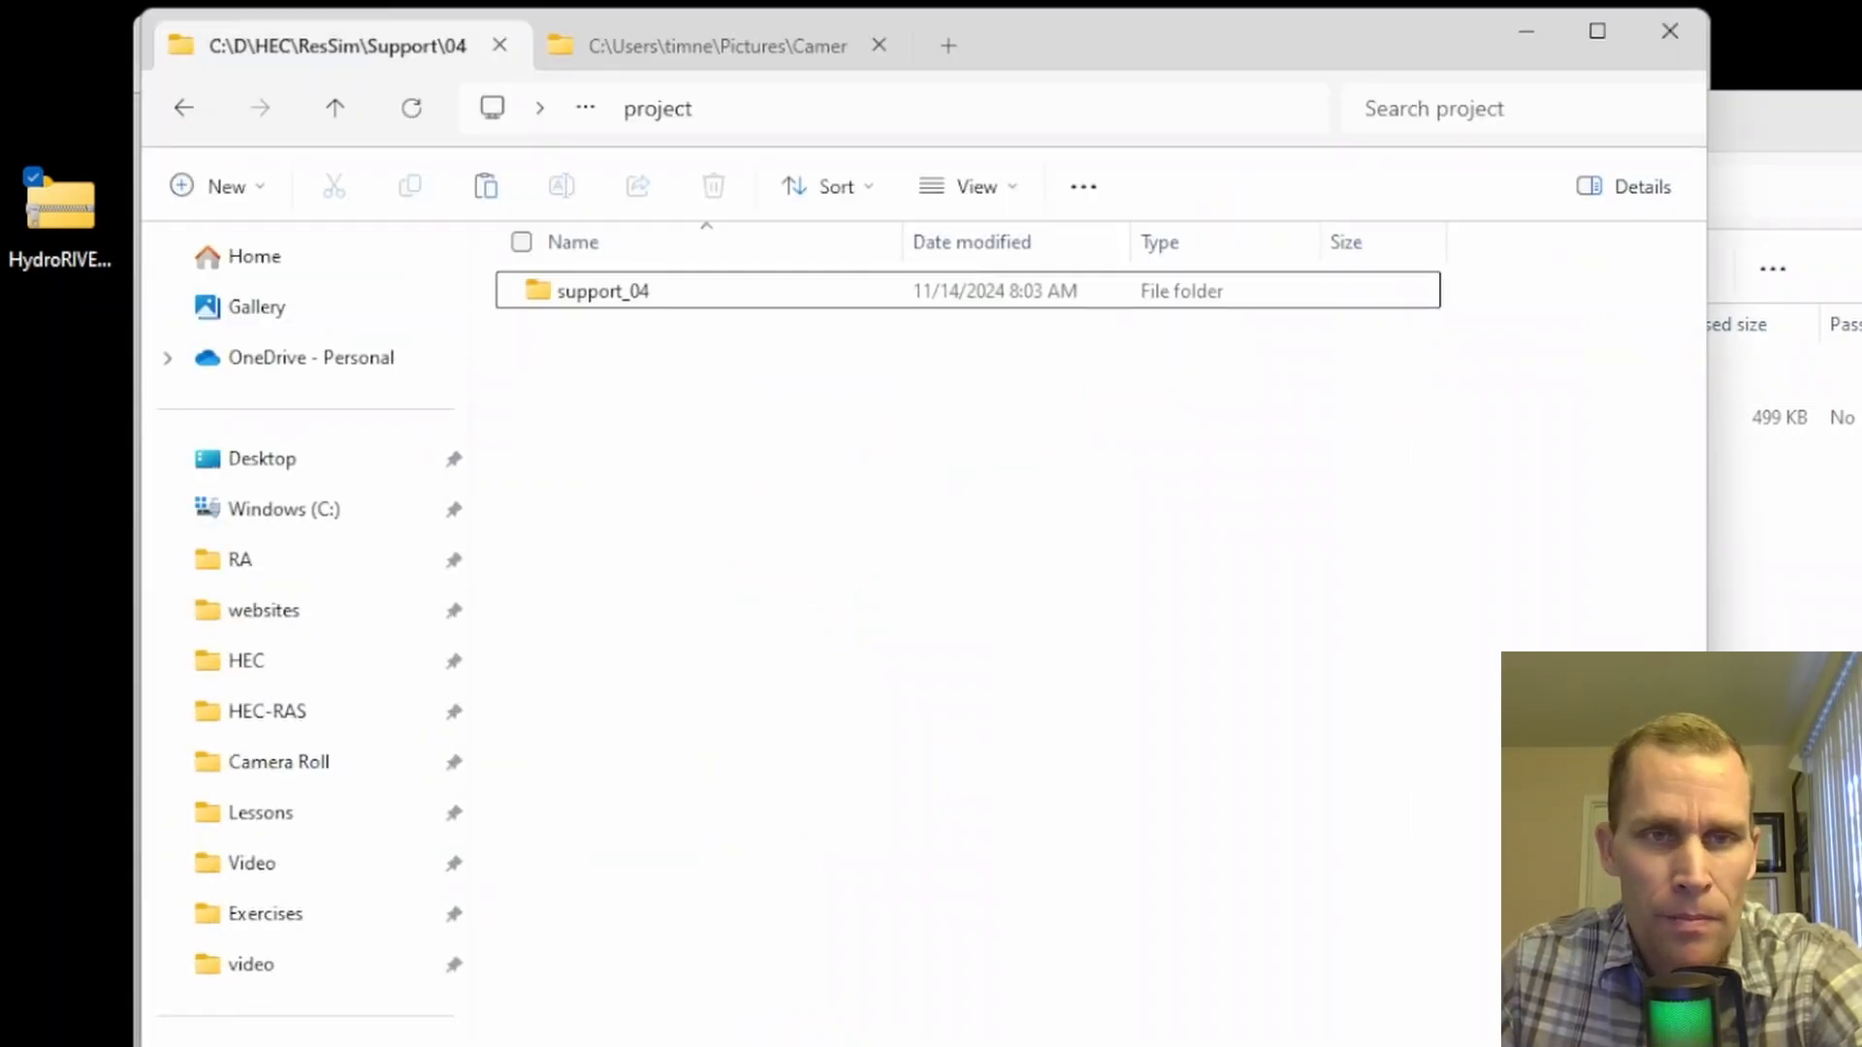
double_click(618, 310)
click(592, 308)
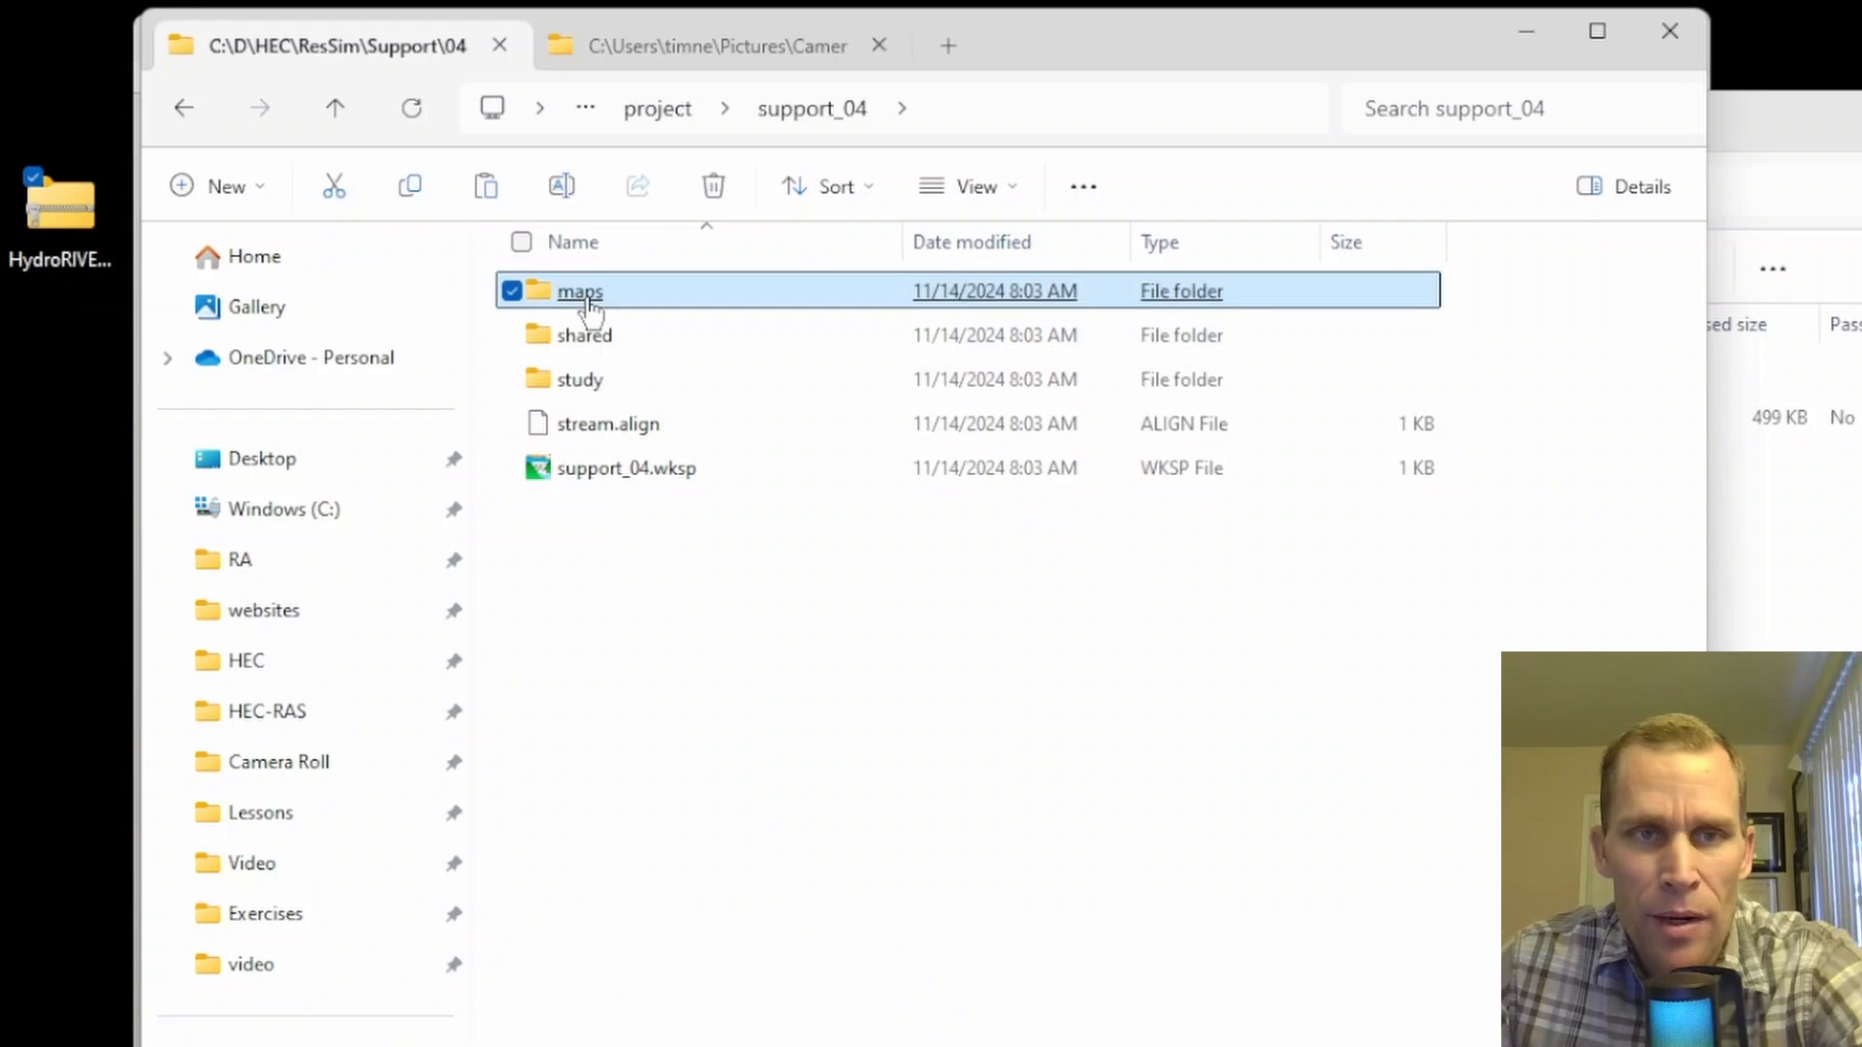
click(588, 300)
click(1731, 567)
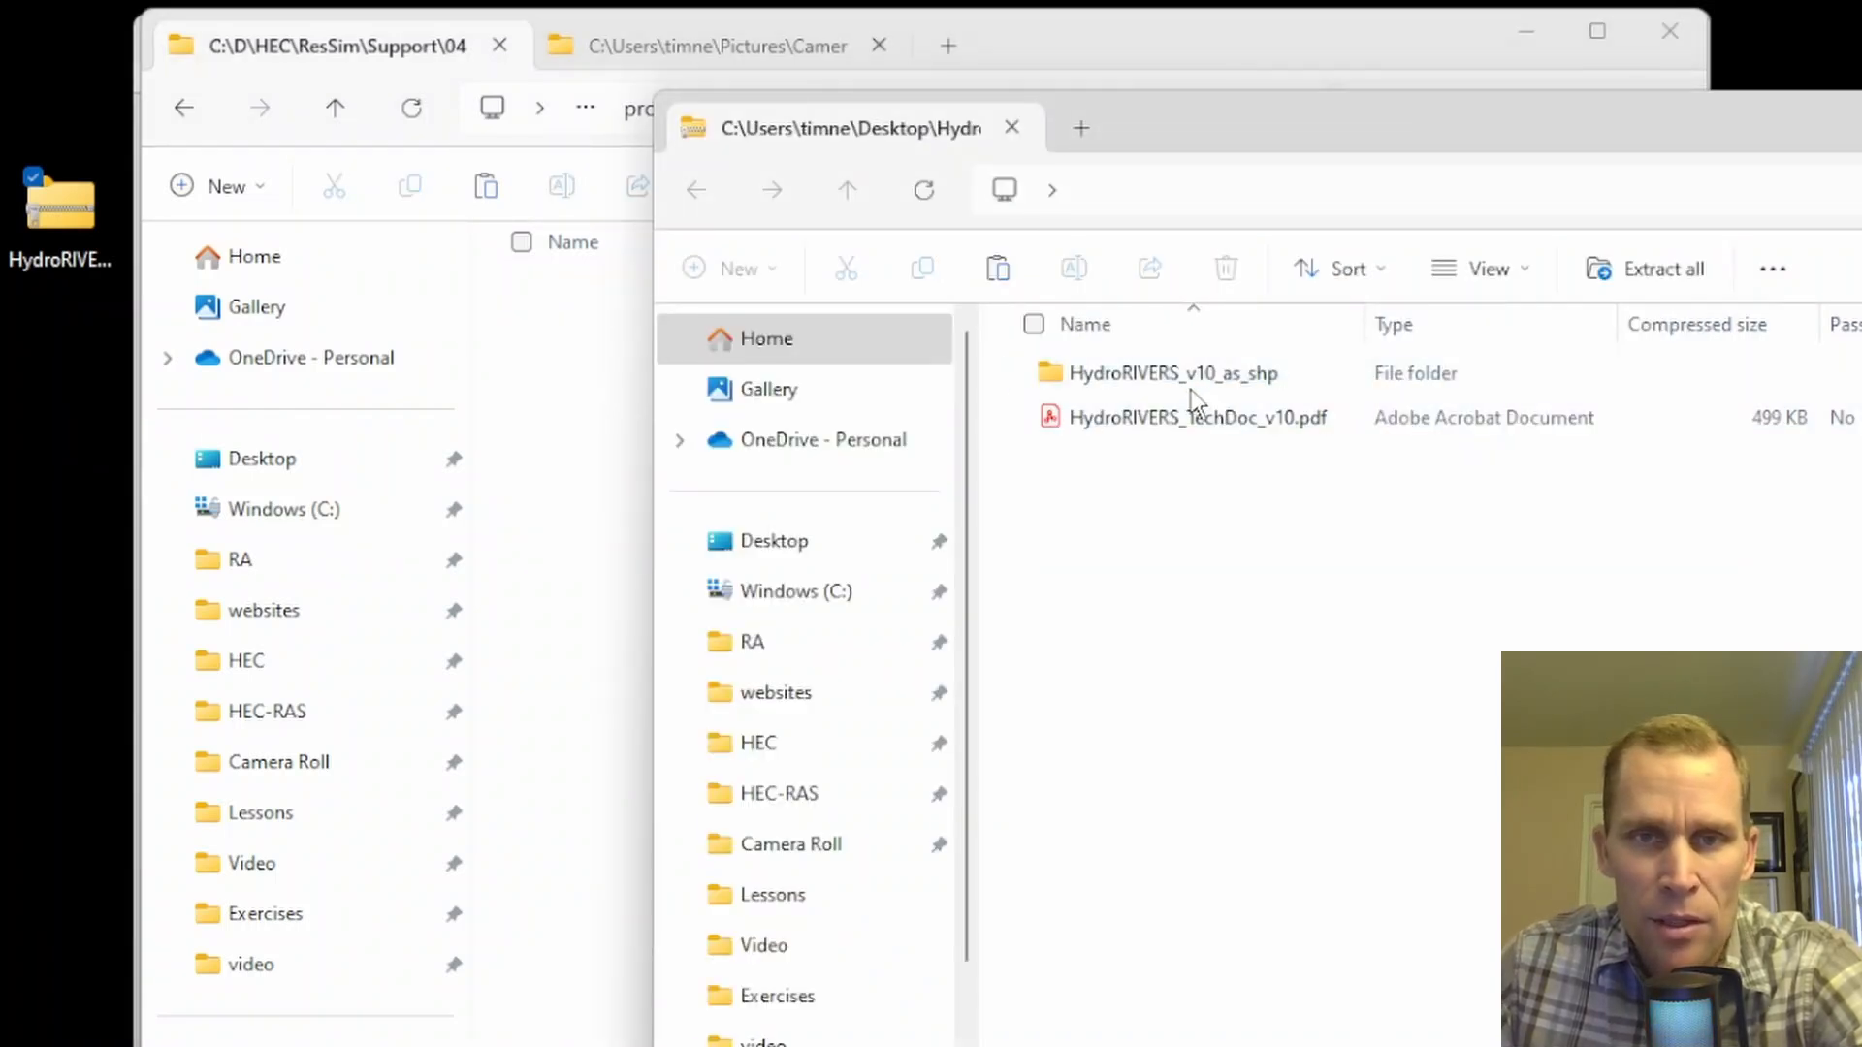
drag(1190, 393, 605, 585)
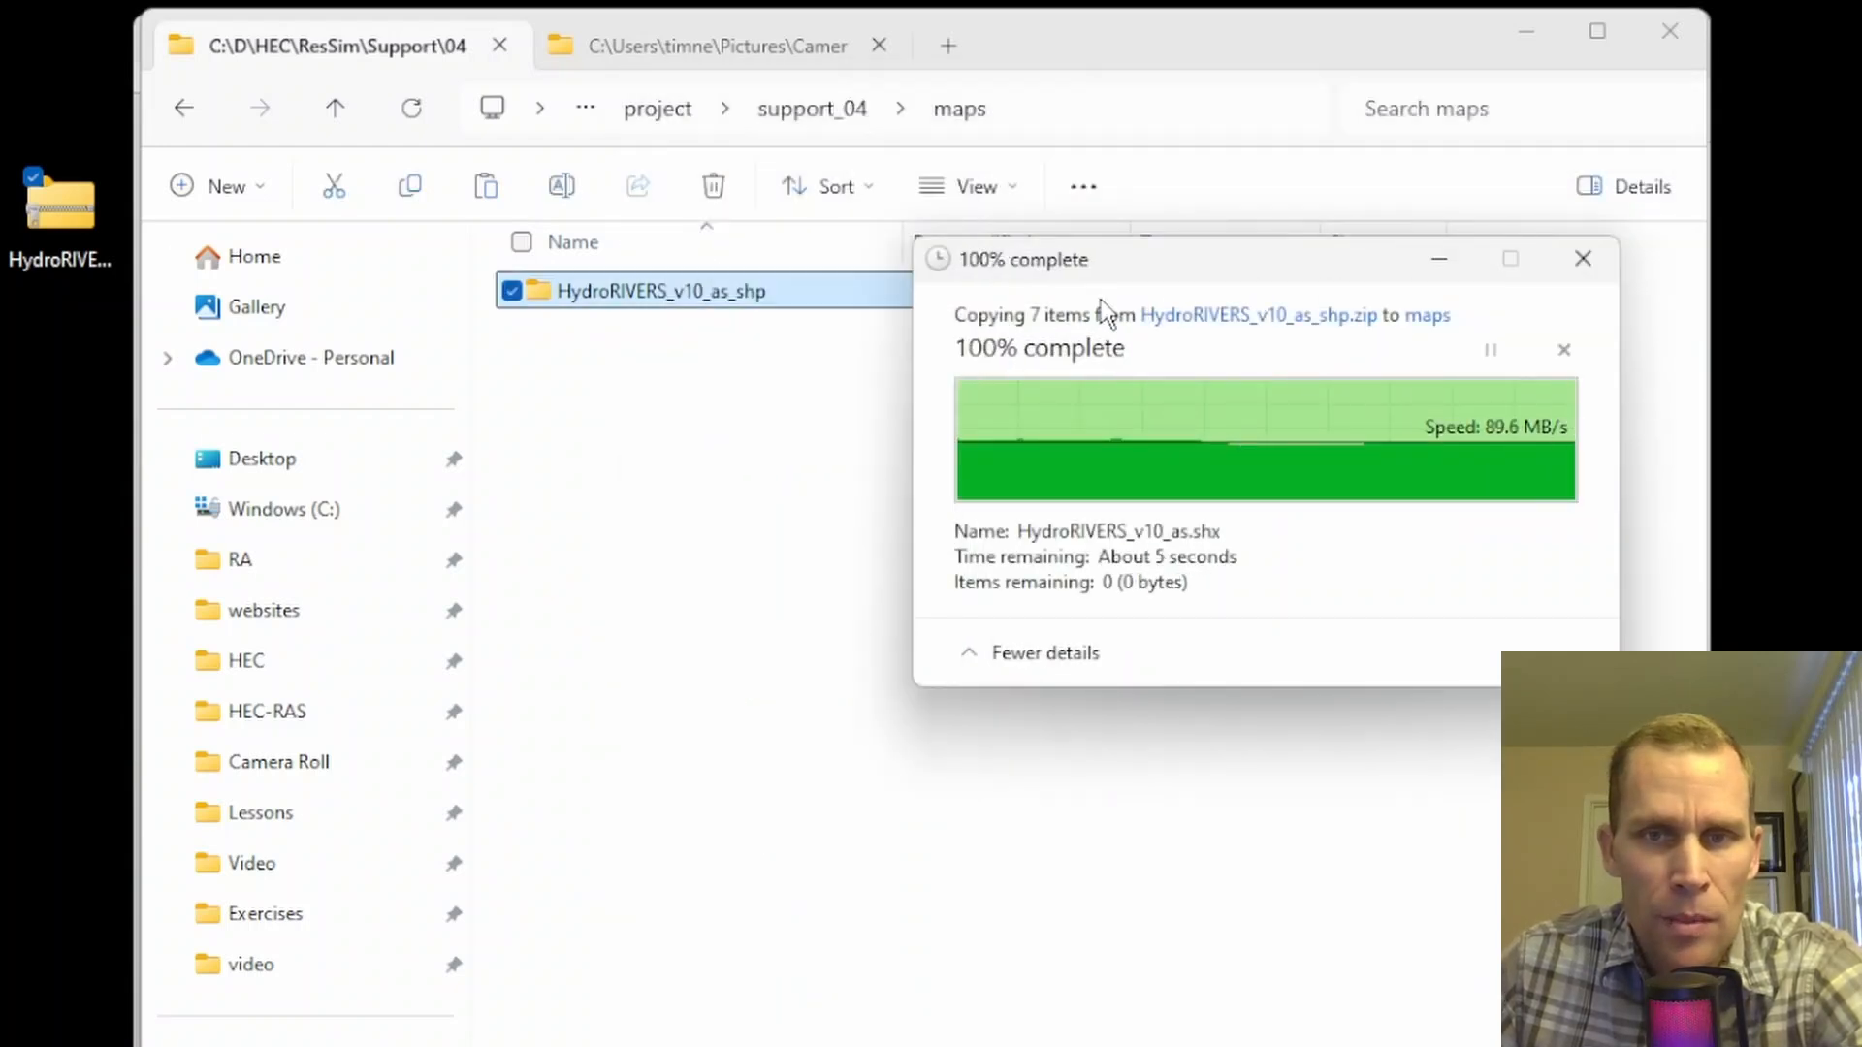
drag(15, 55, 91, 463)
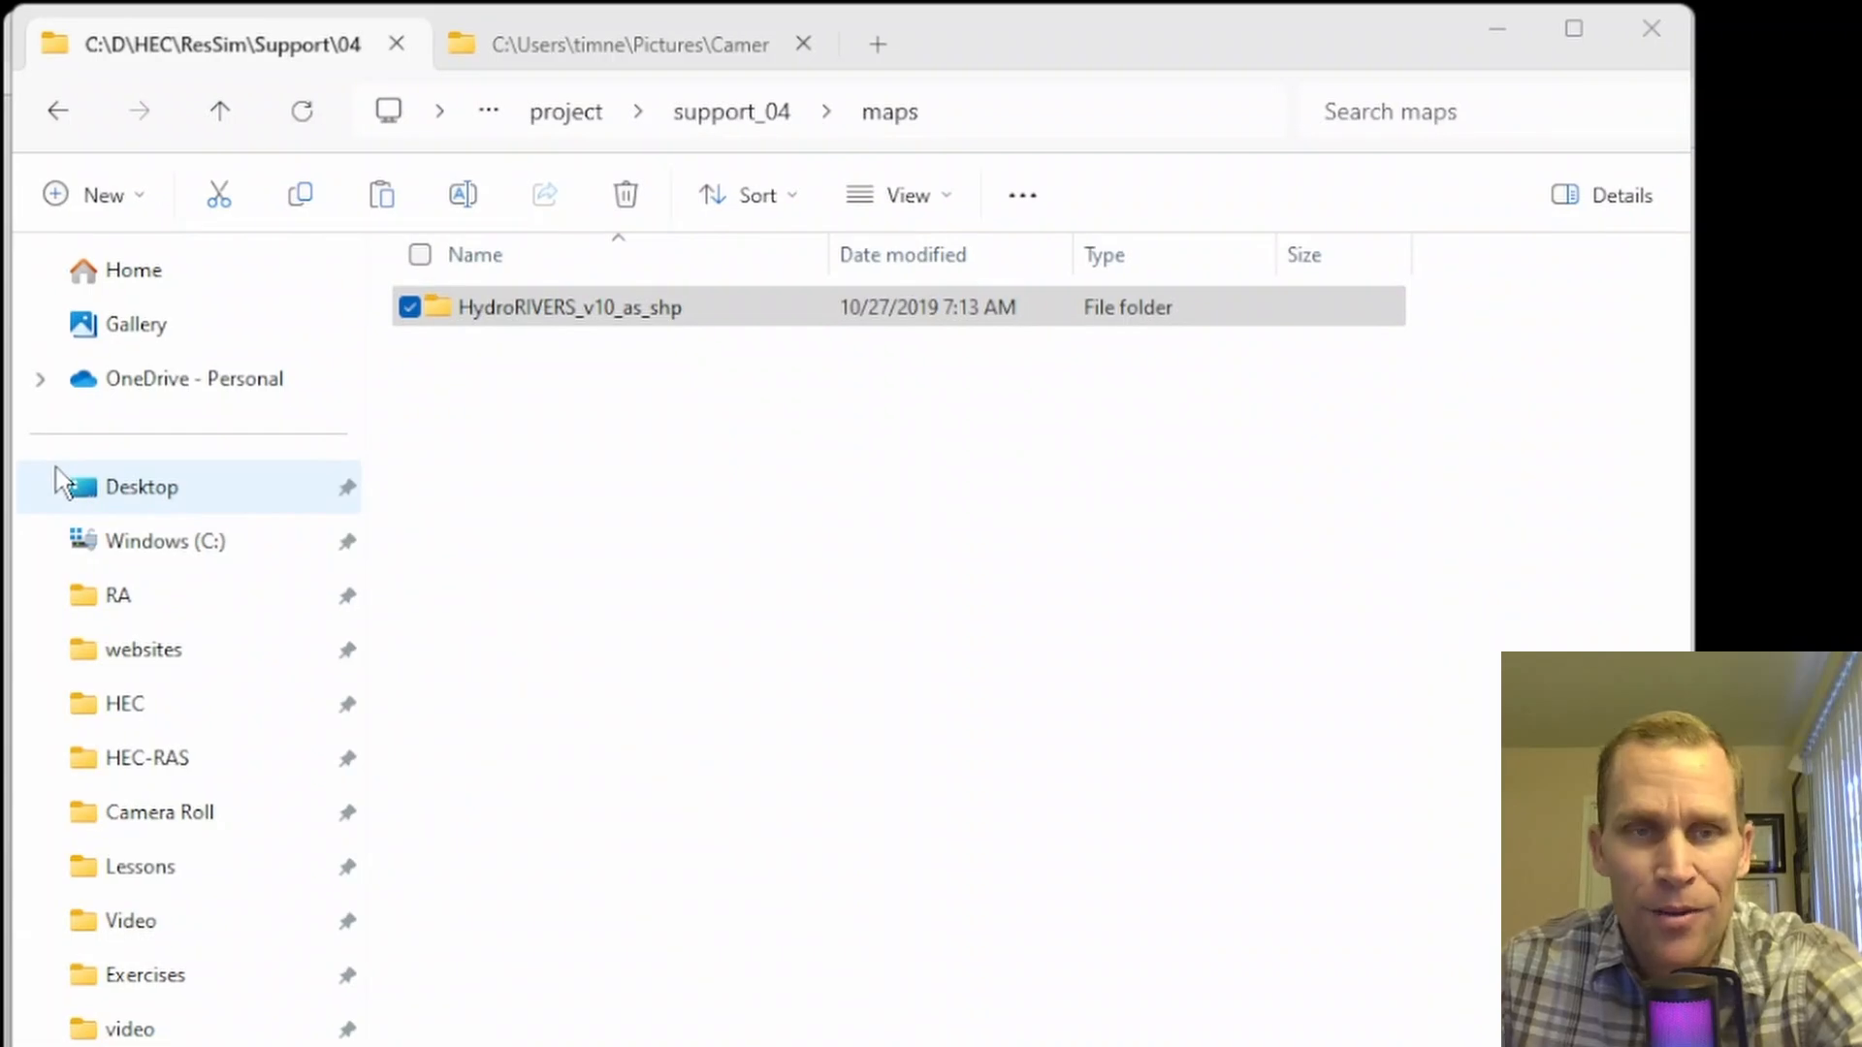
click(732, 112)
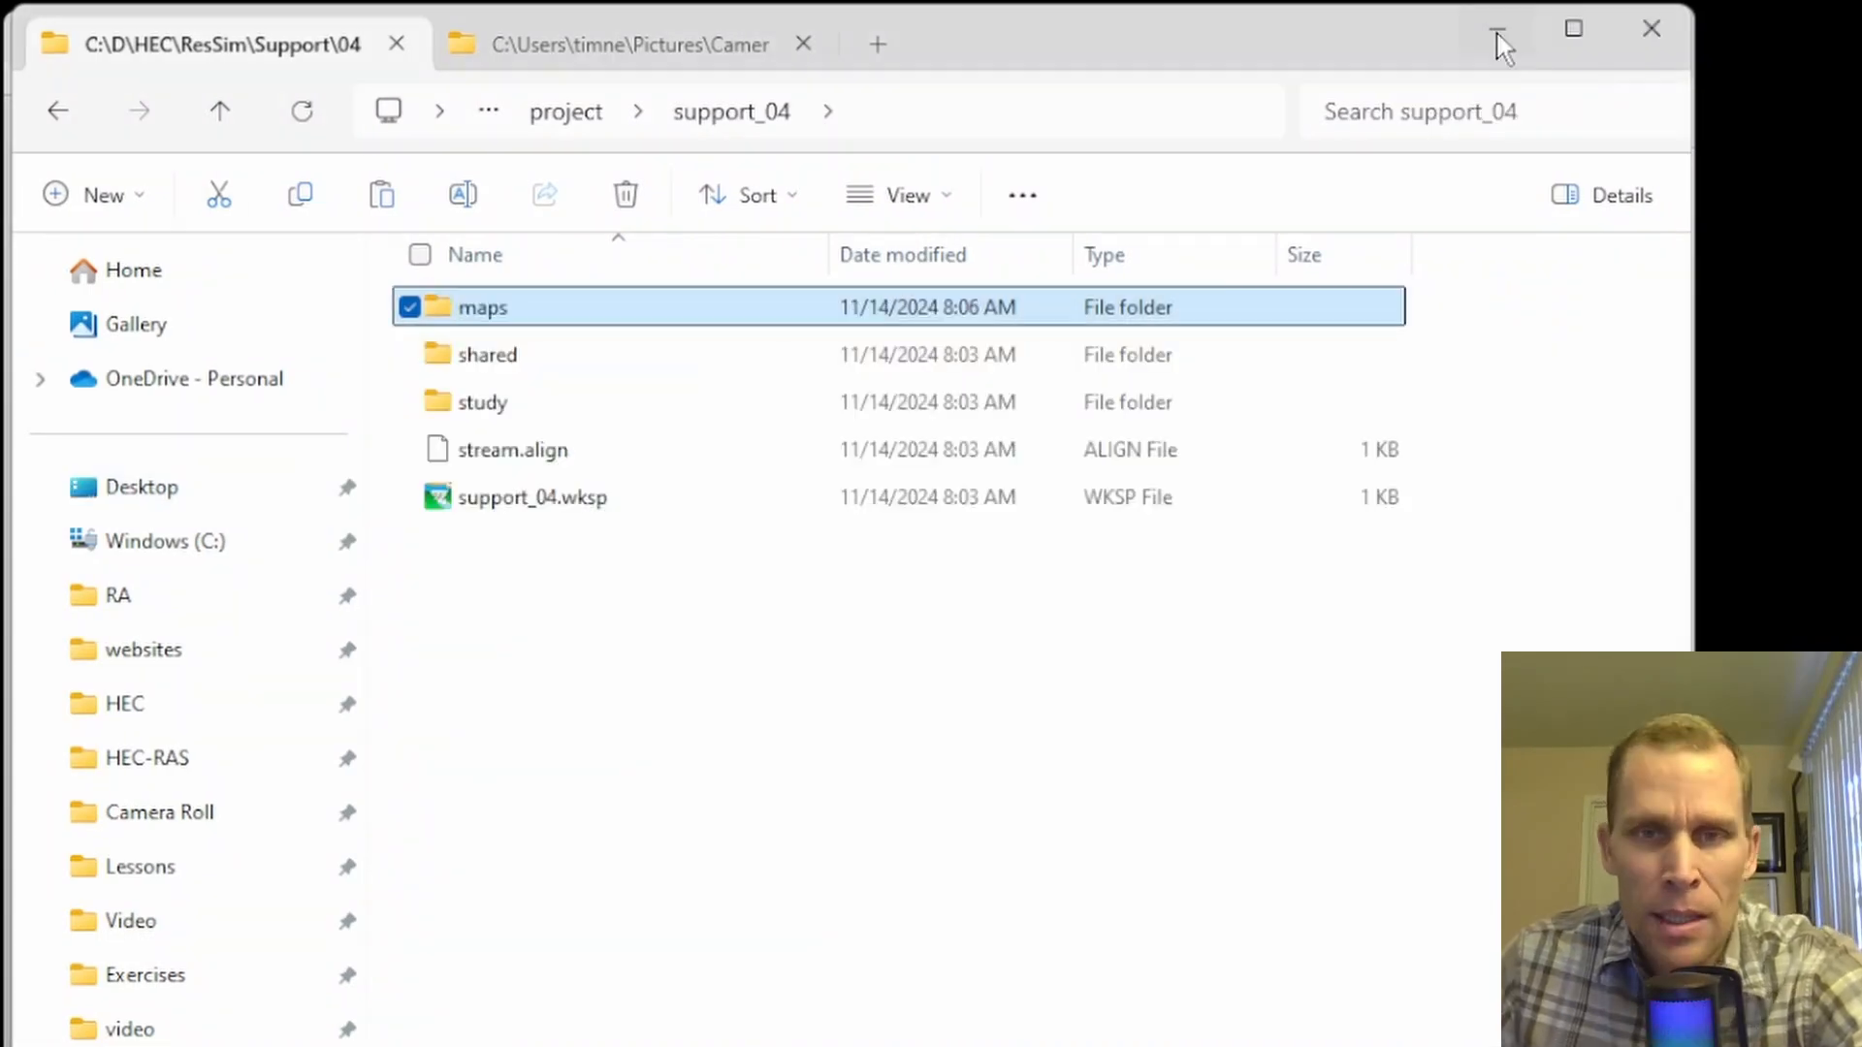
click(1499, 37)
Switch to QGIS, create a new empty project and save it as project in the maps folder of support_04.
click(873, 1045)
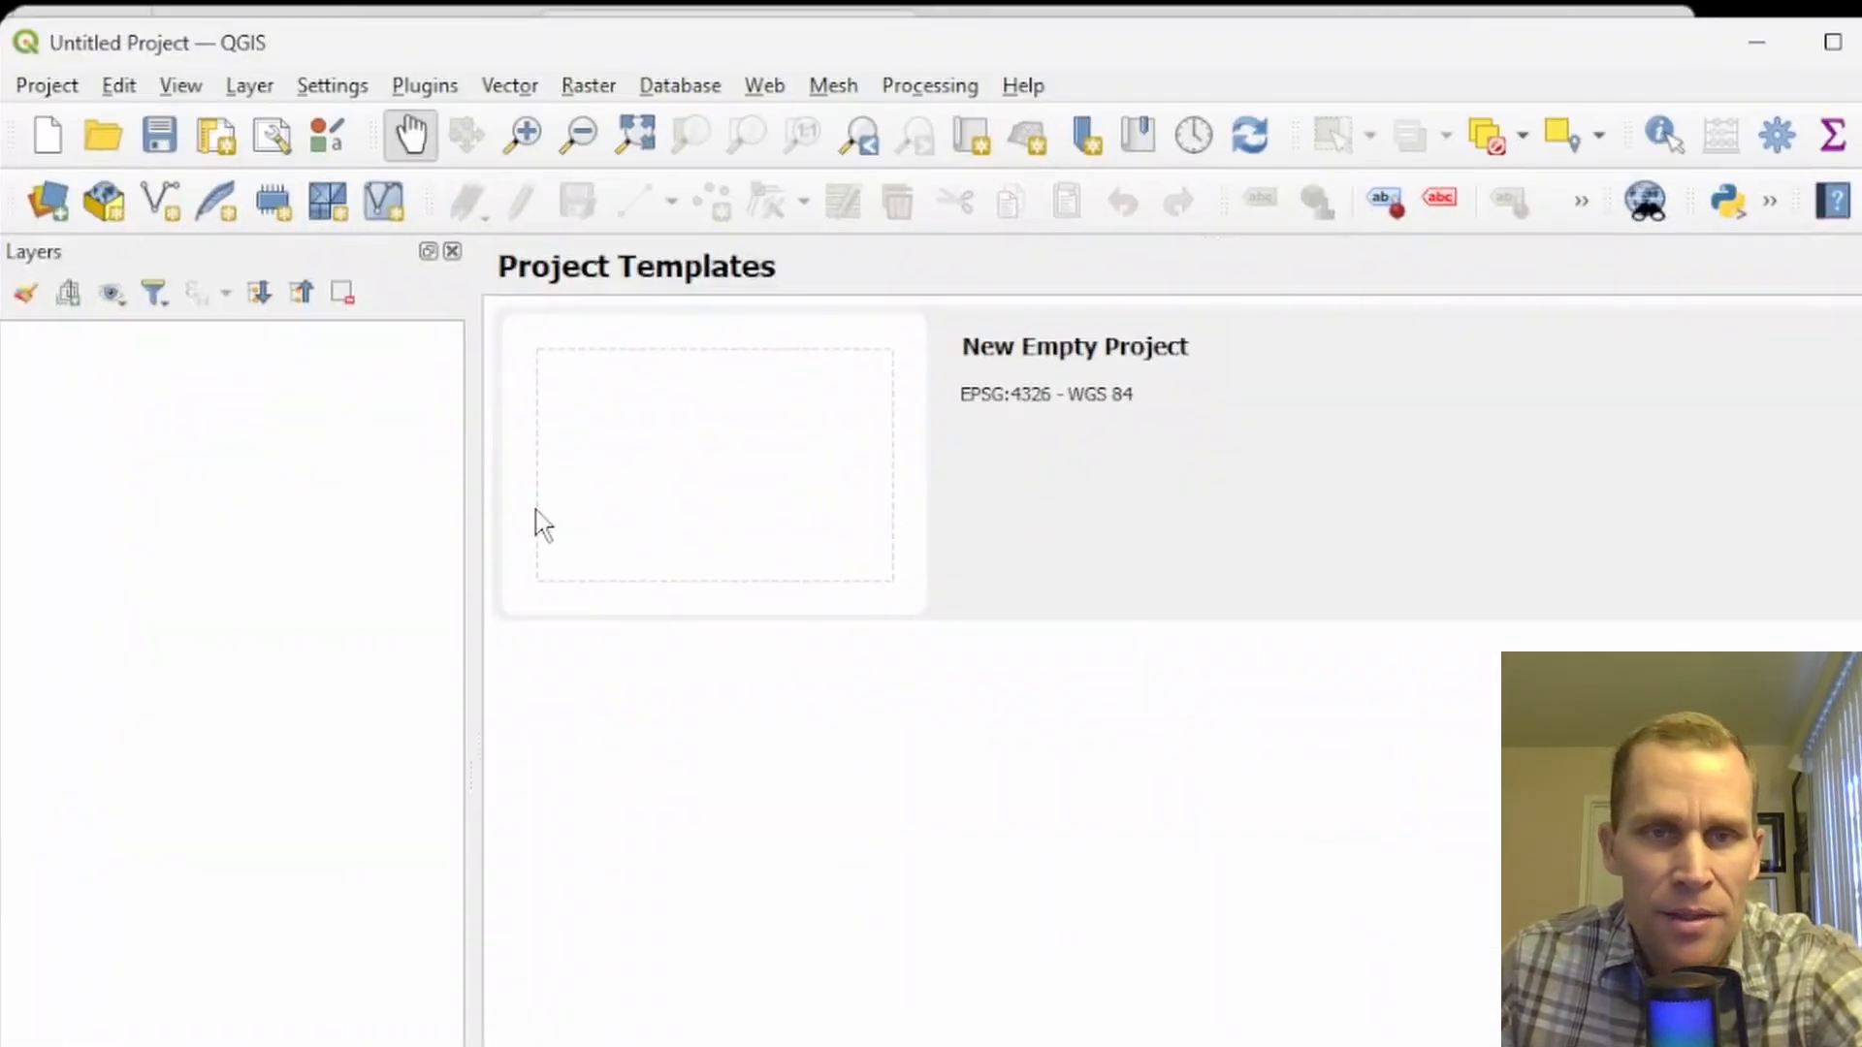
click(46, 141)
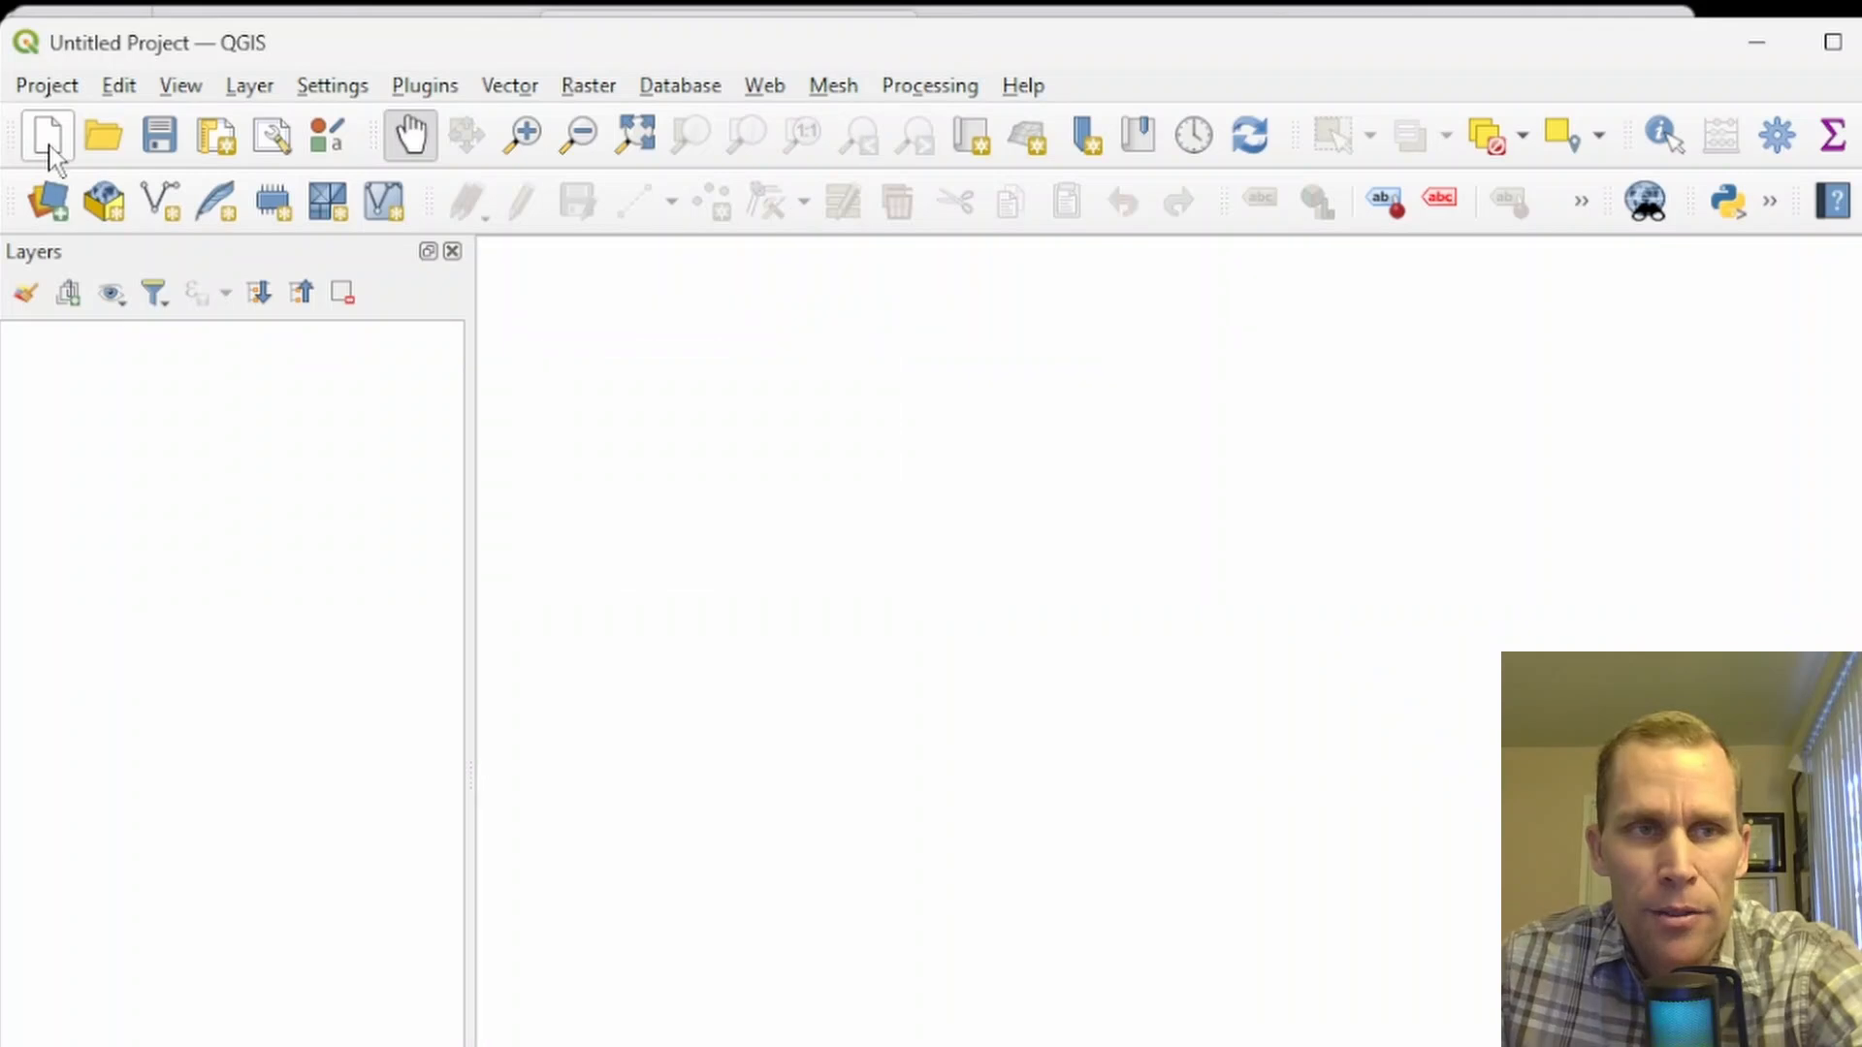
click(163, 146)
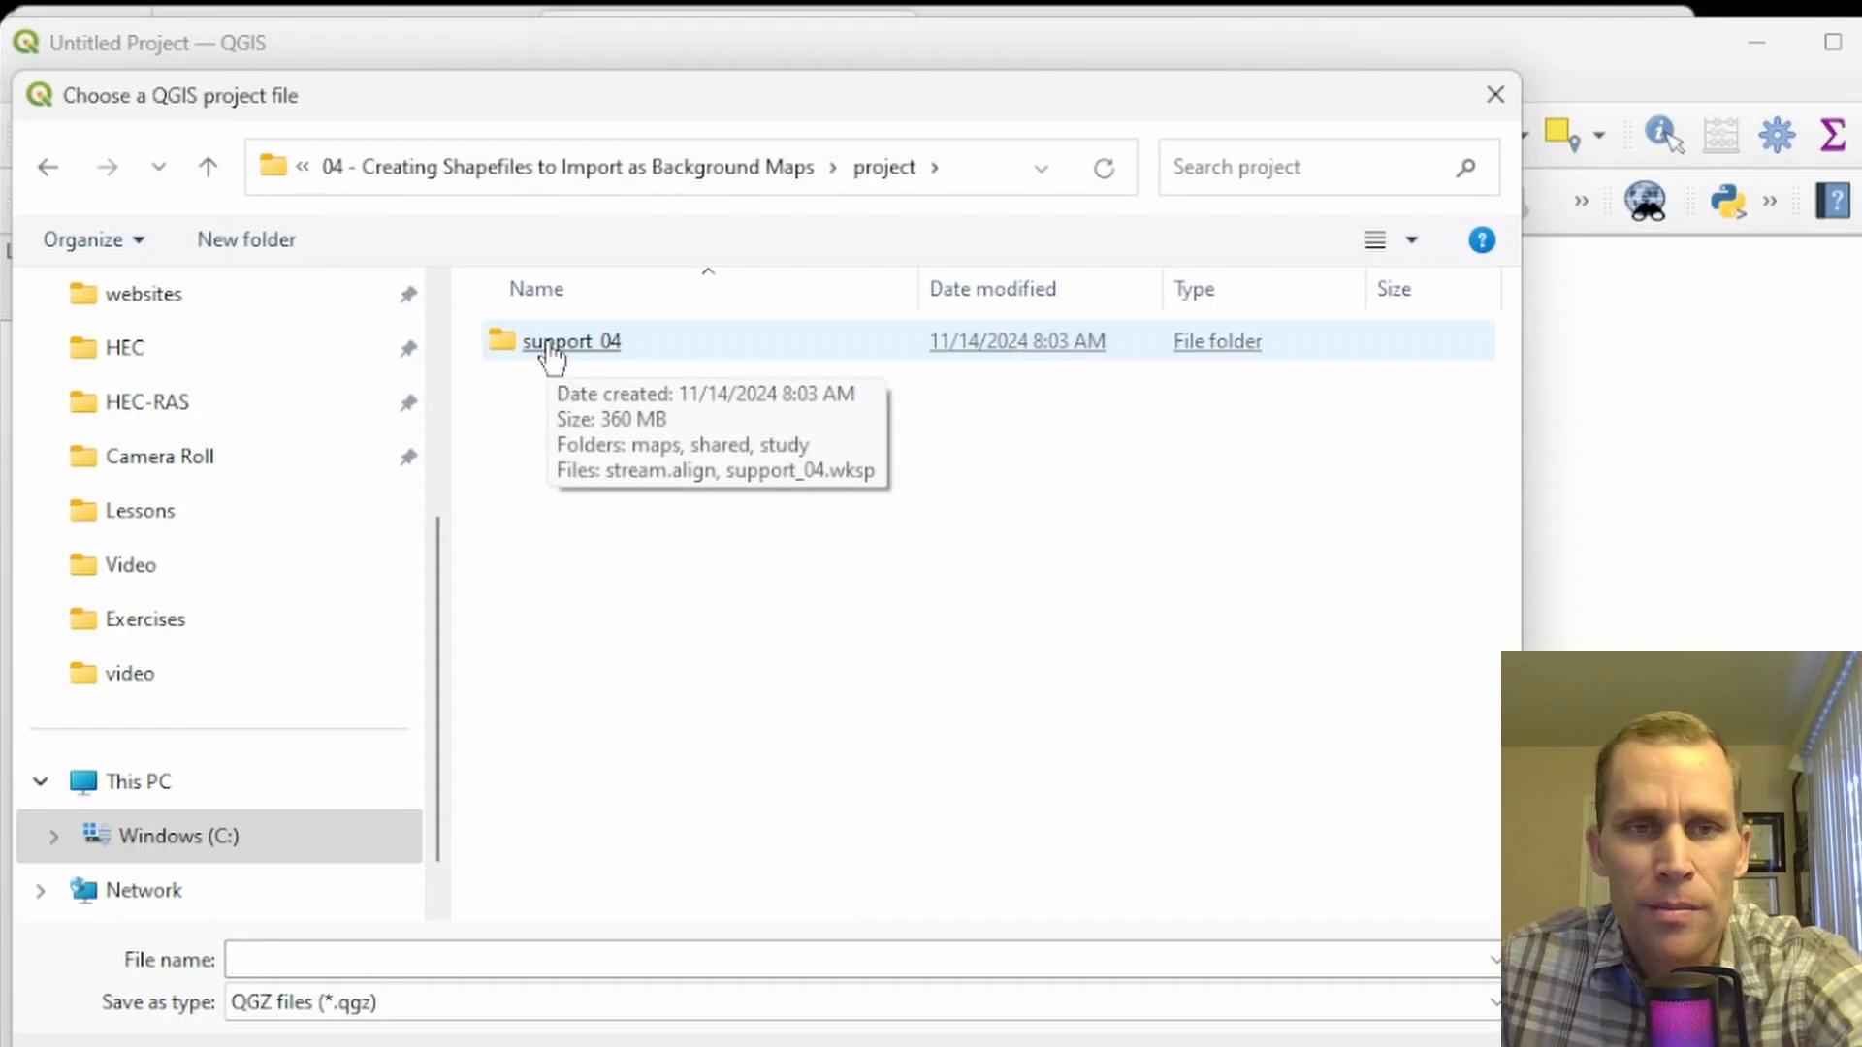
double_click(544, 357)
double_click(546, 361)
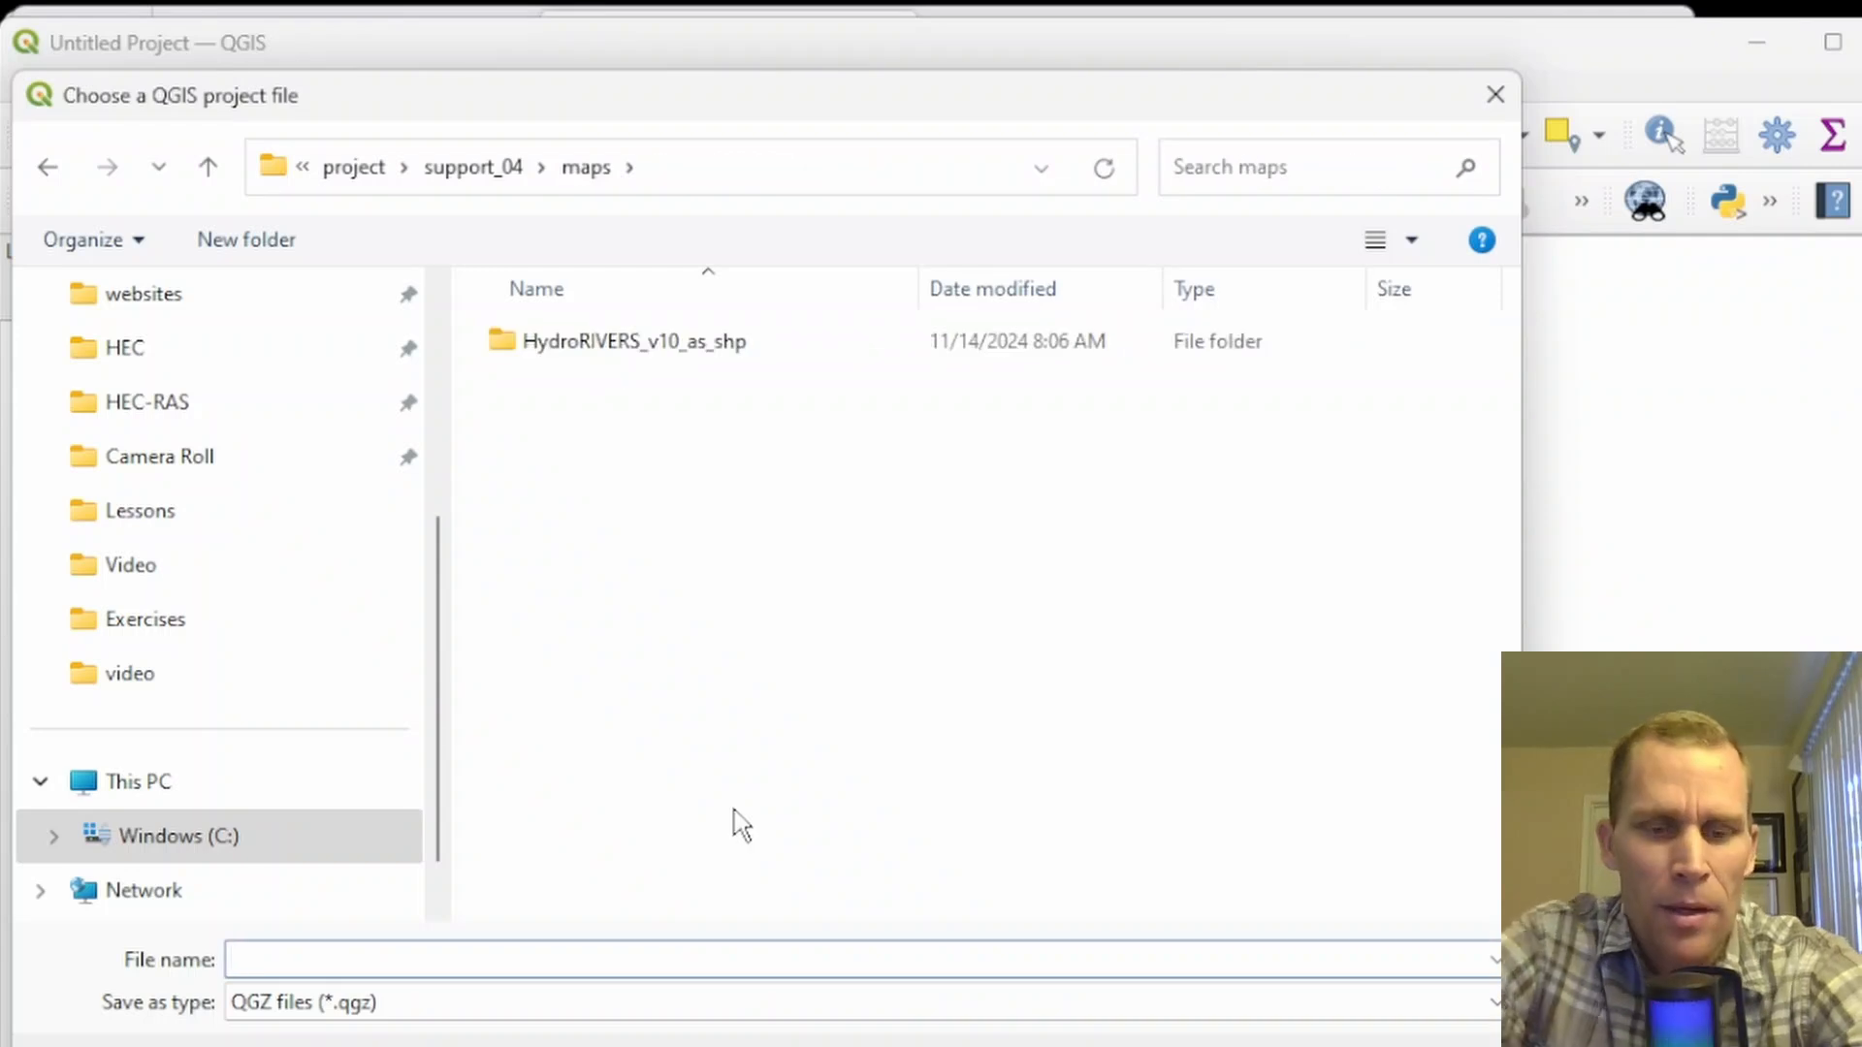
text(ct)
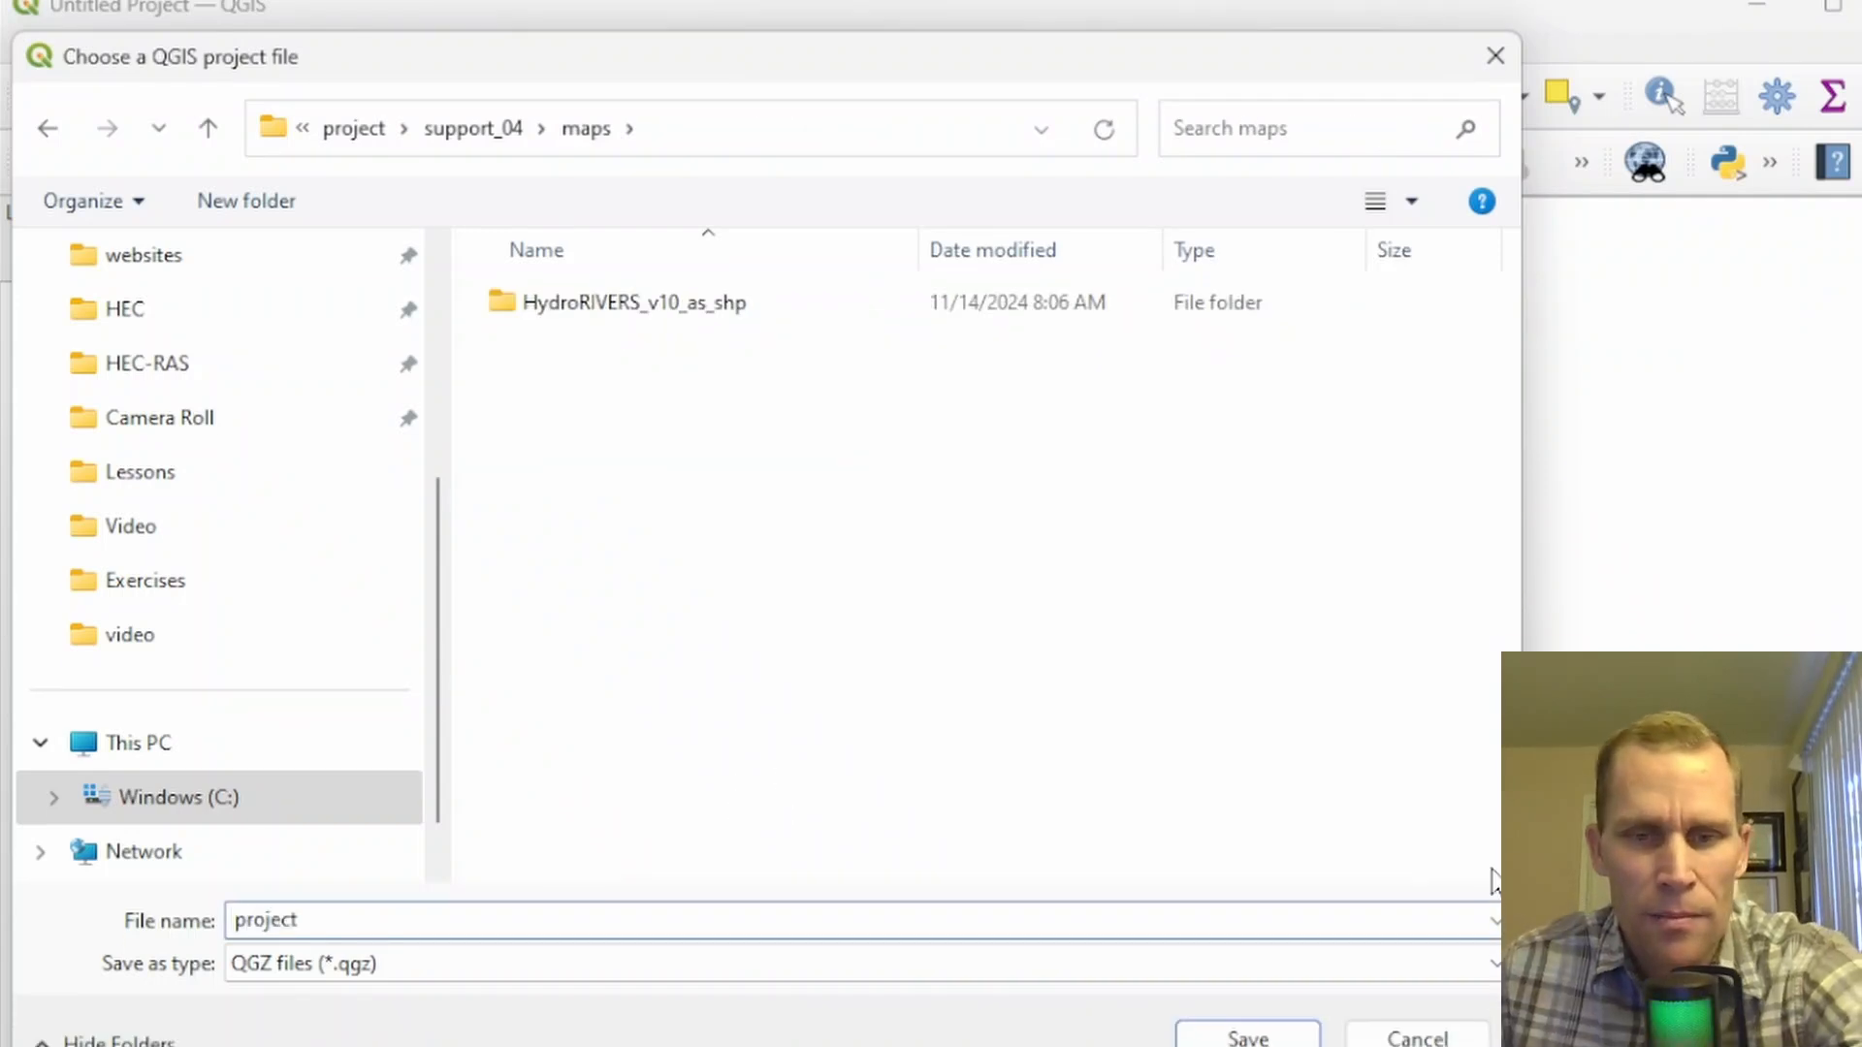
click(1224, 1016)
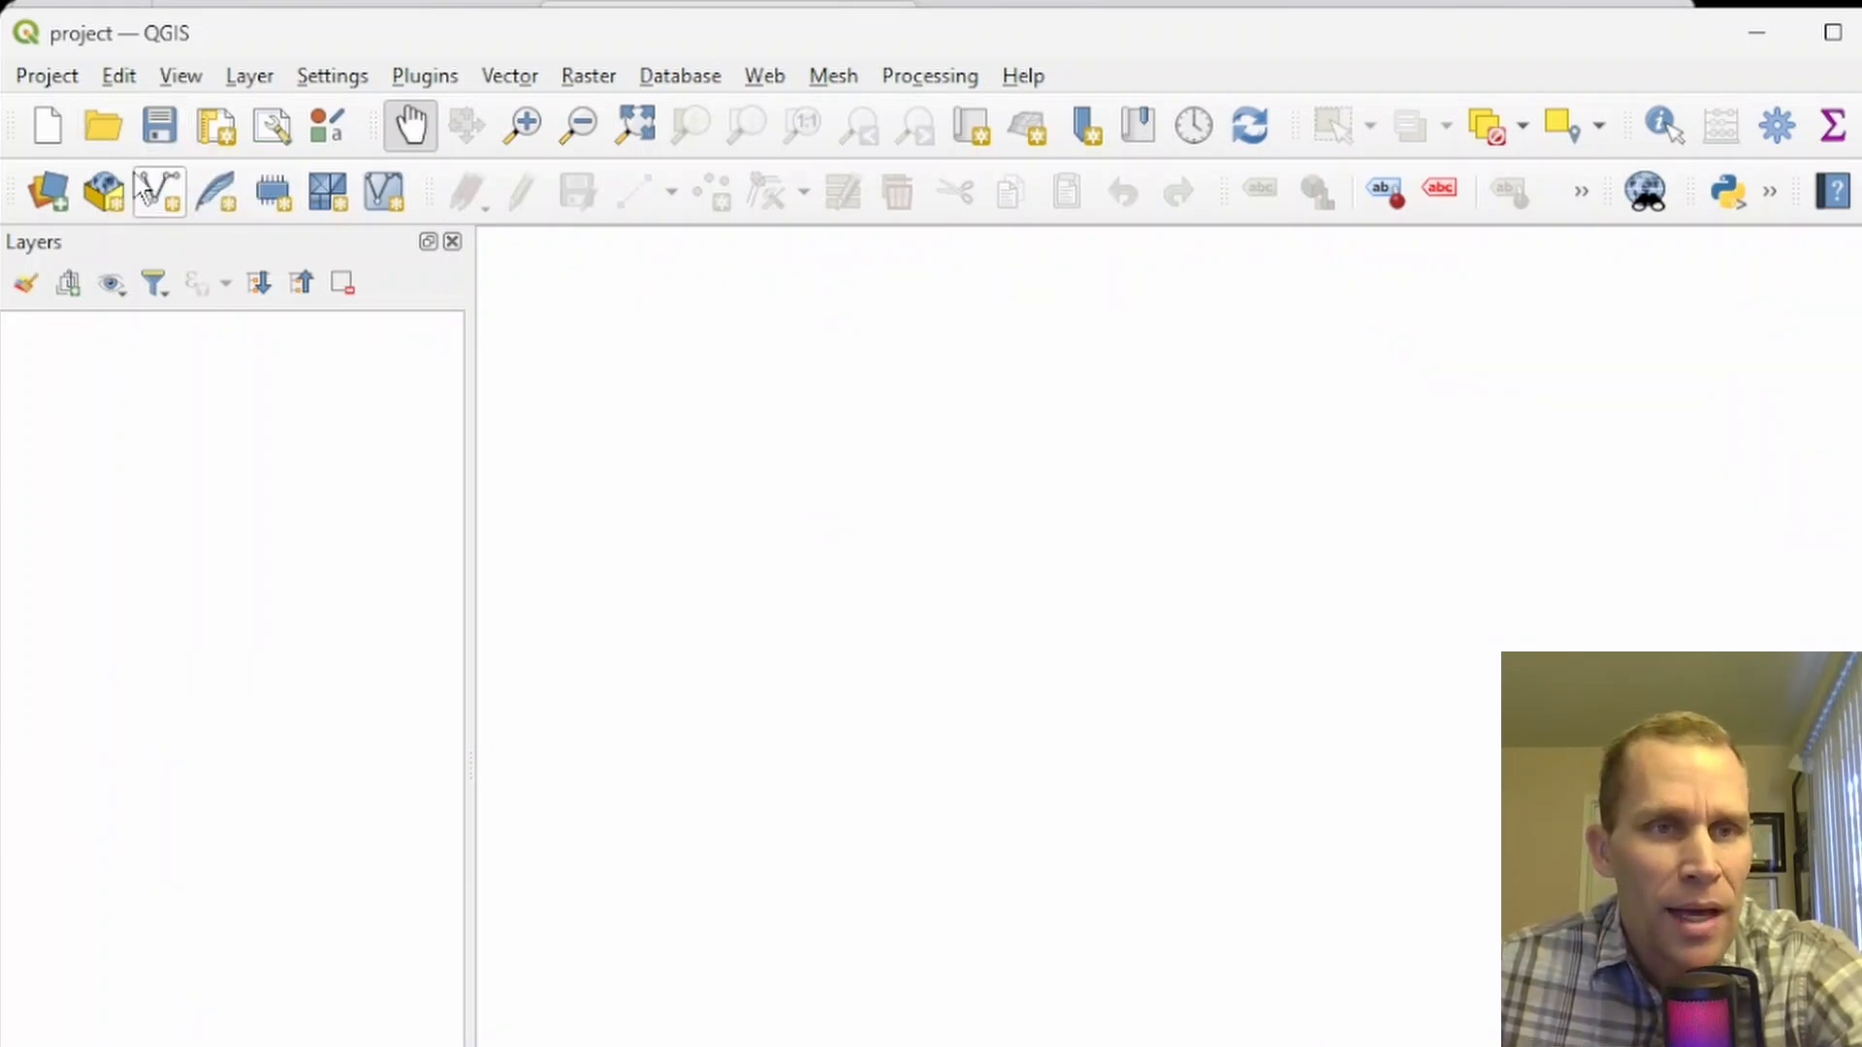
Add HydroRIVERS_v10_as.shp from the HydroRIVERS_v10_as_shp folder to the project as a vector layer.
click(250, 76)
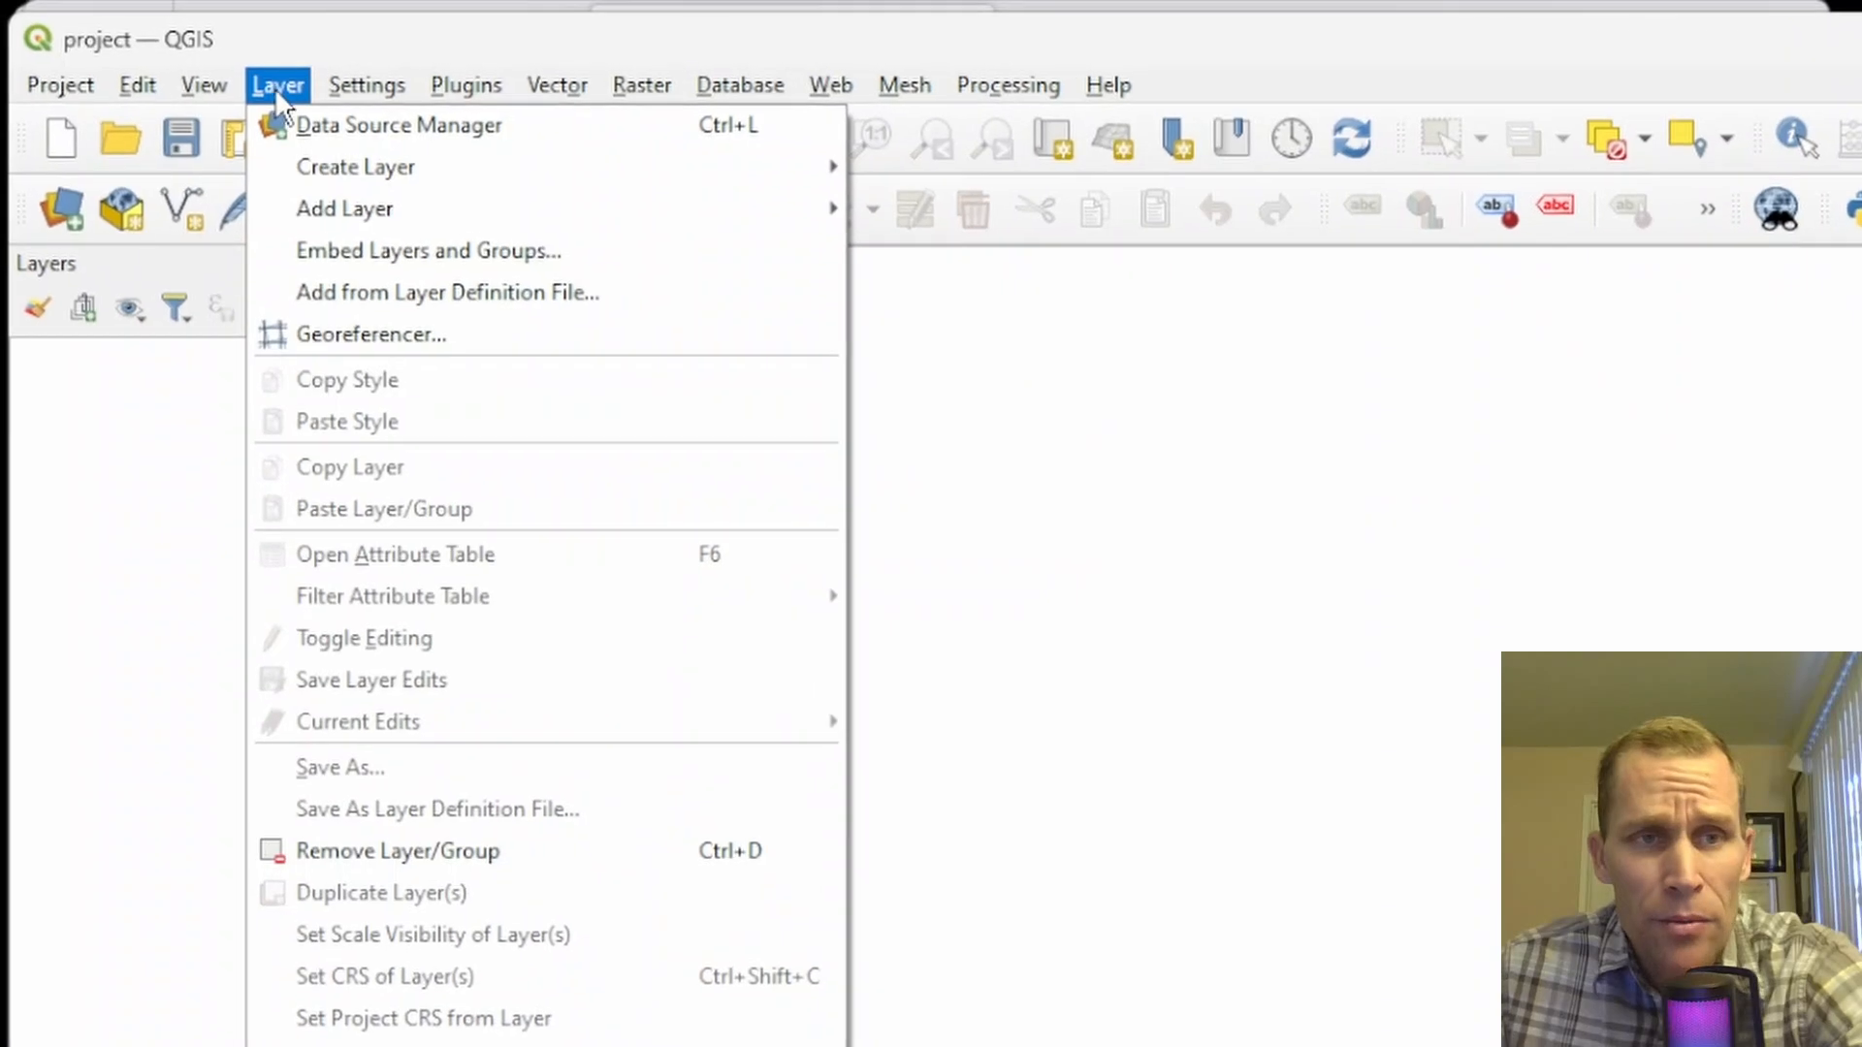
mouse_move(361, 191)
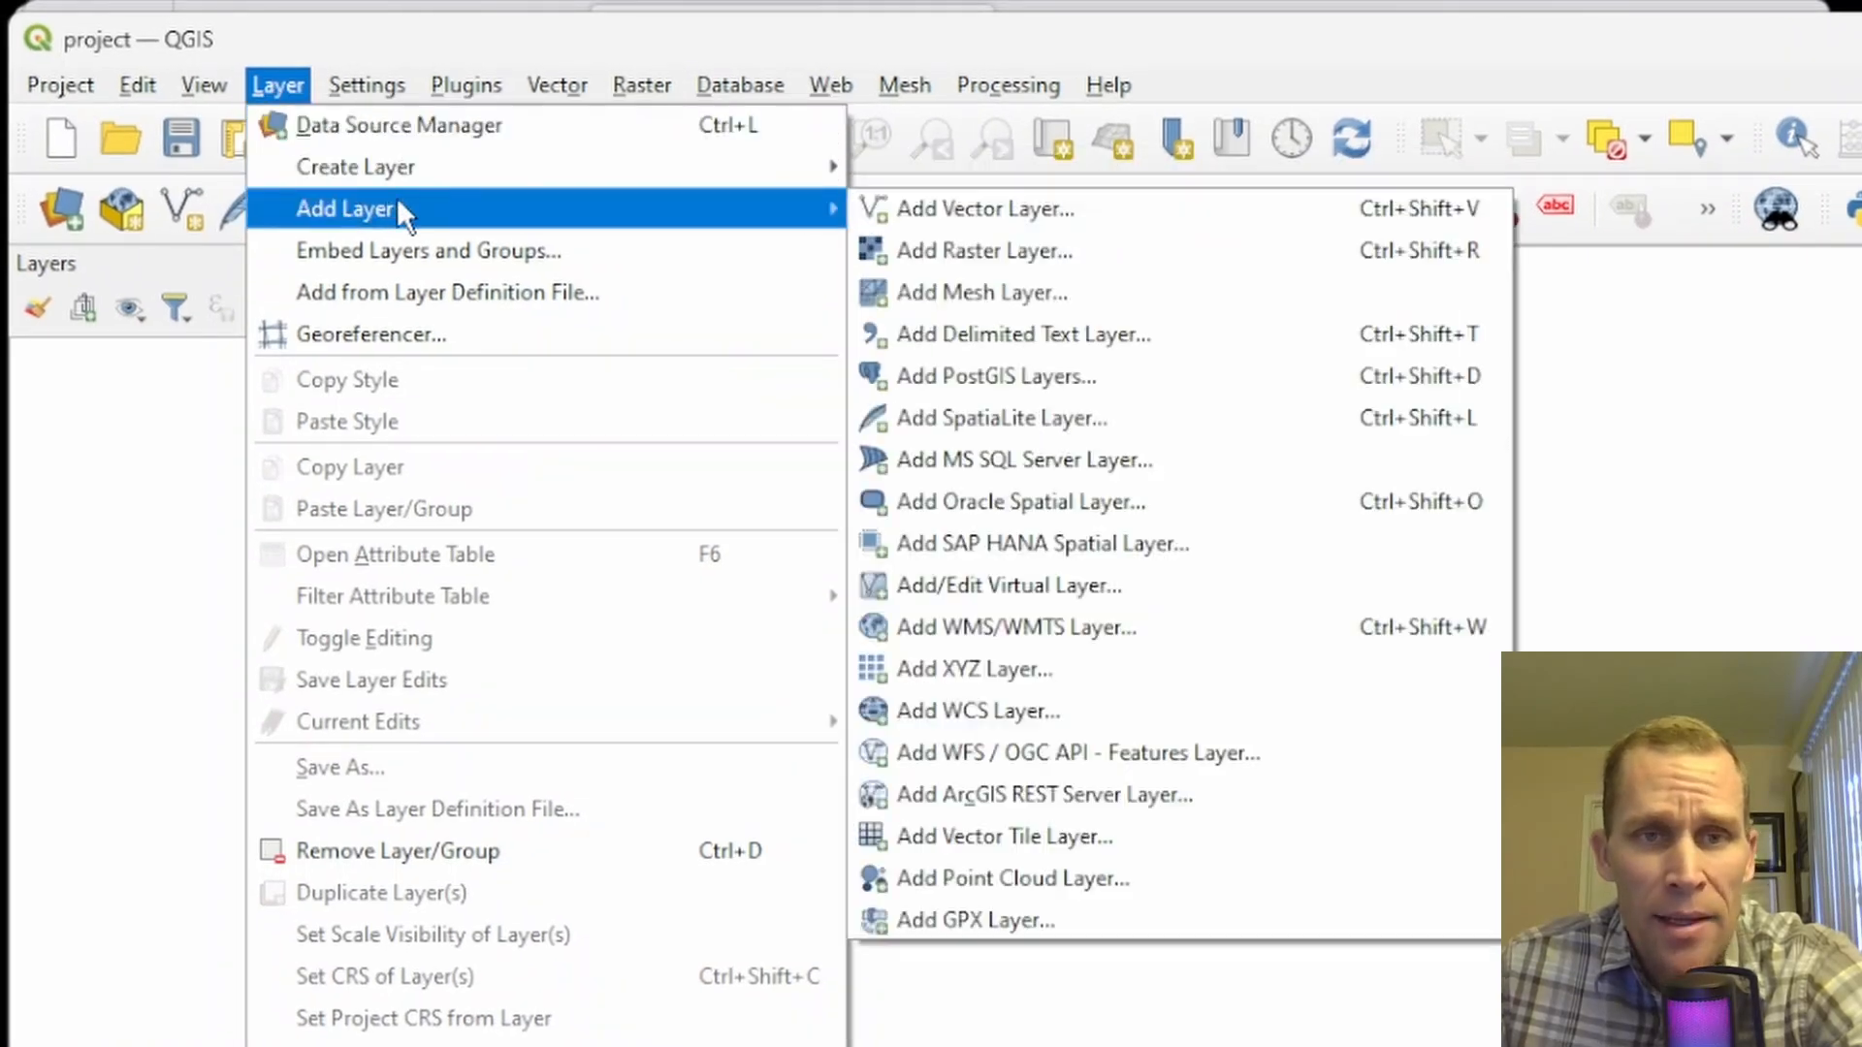
click(966, 208)
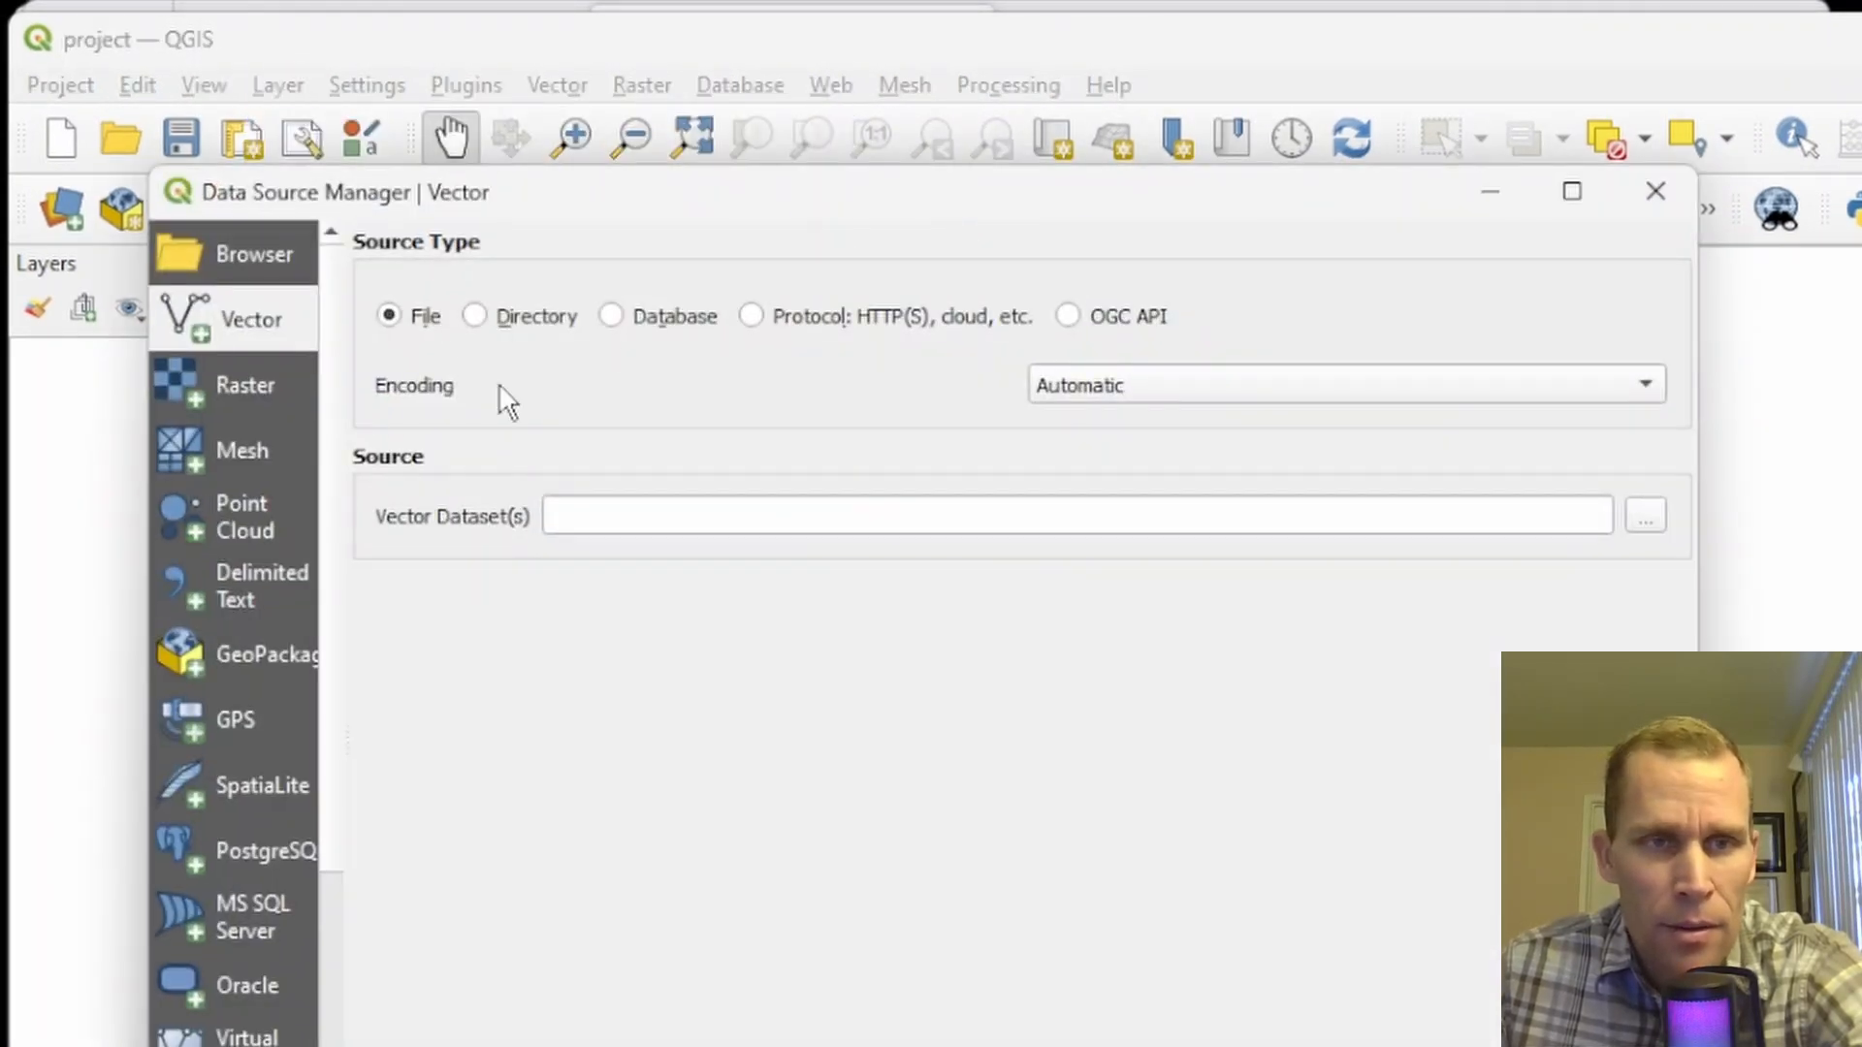
click(1649, 529)
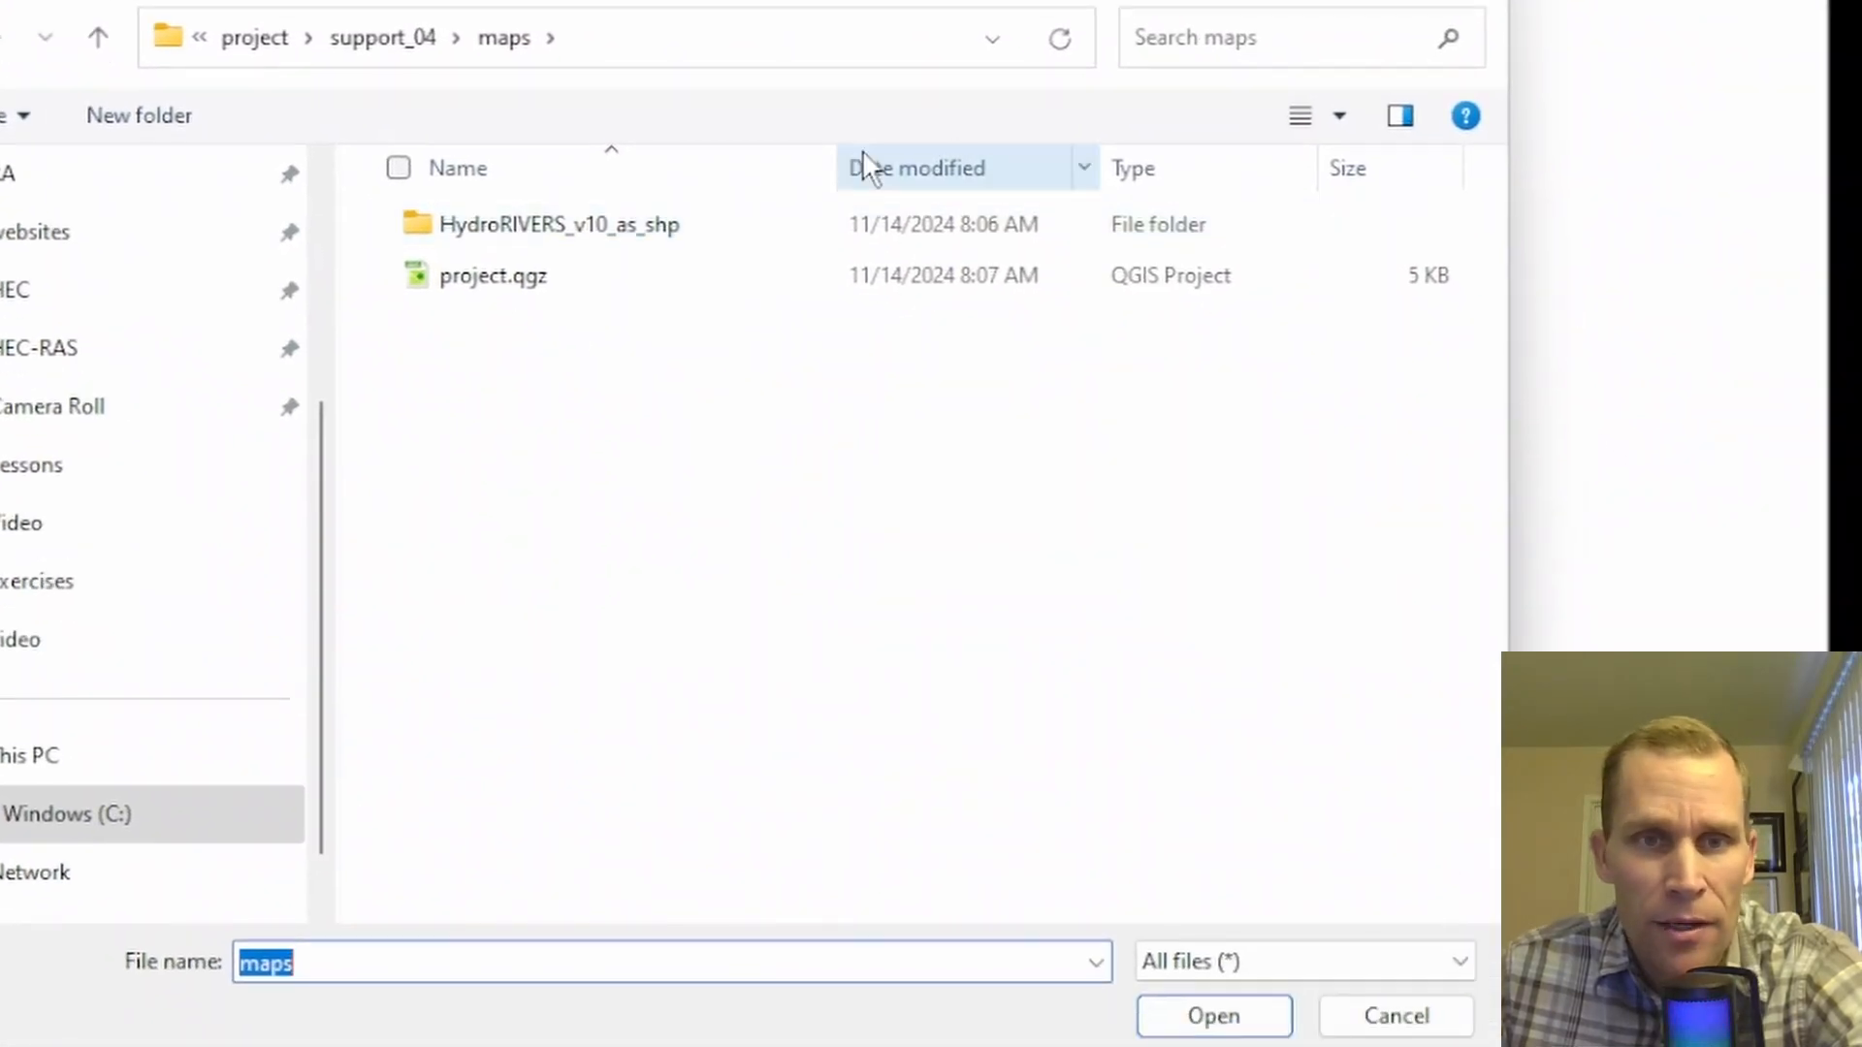
double_click(574, 233)
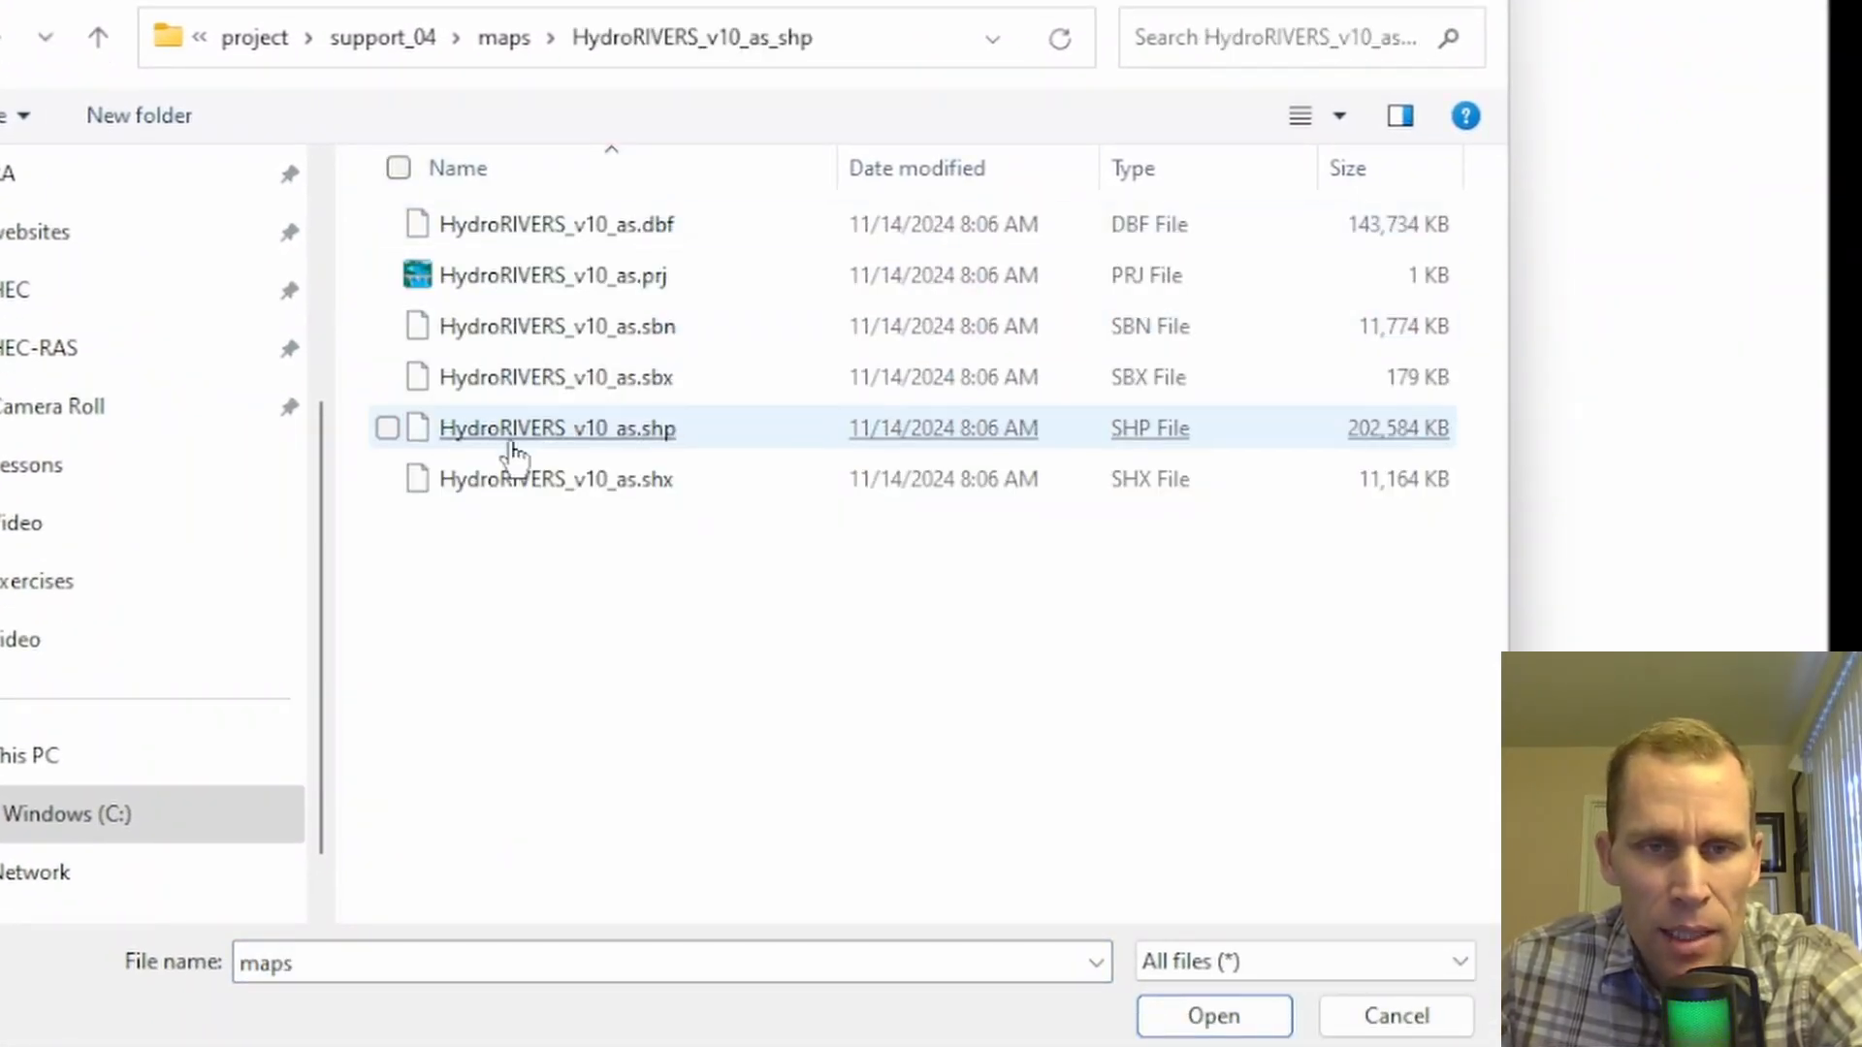
double_click(594, 430)
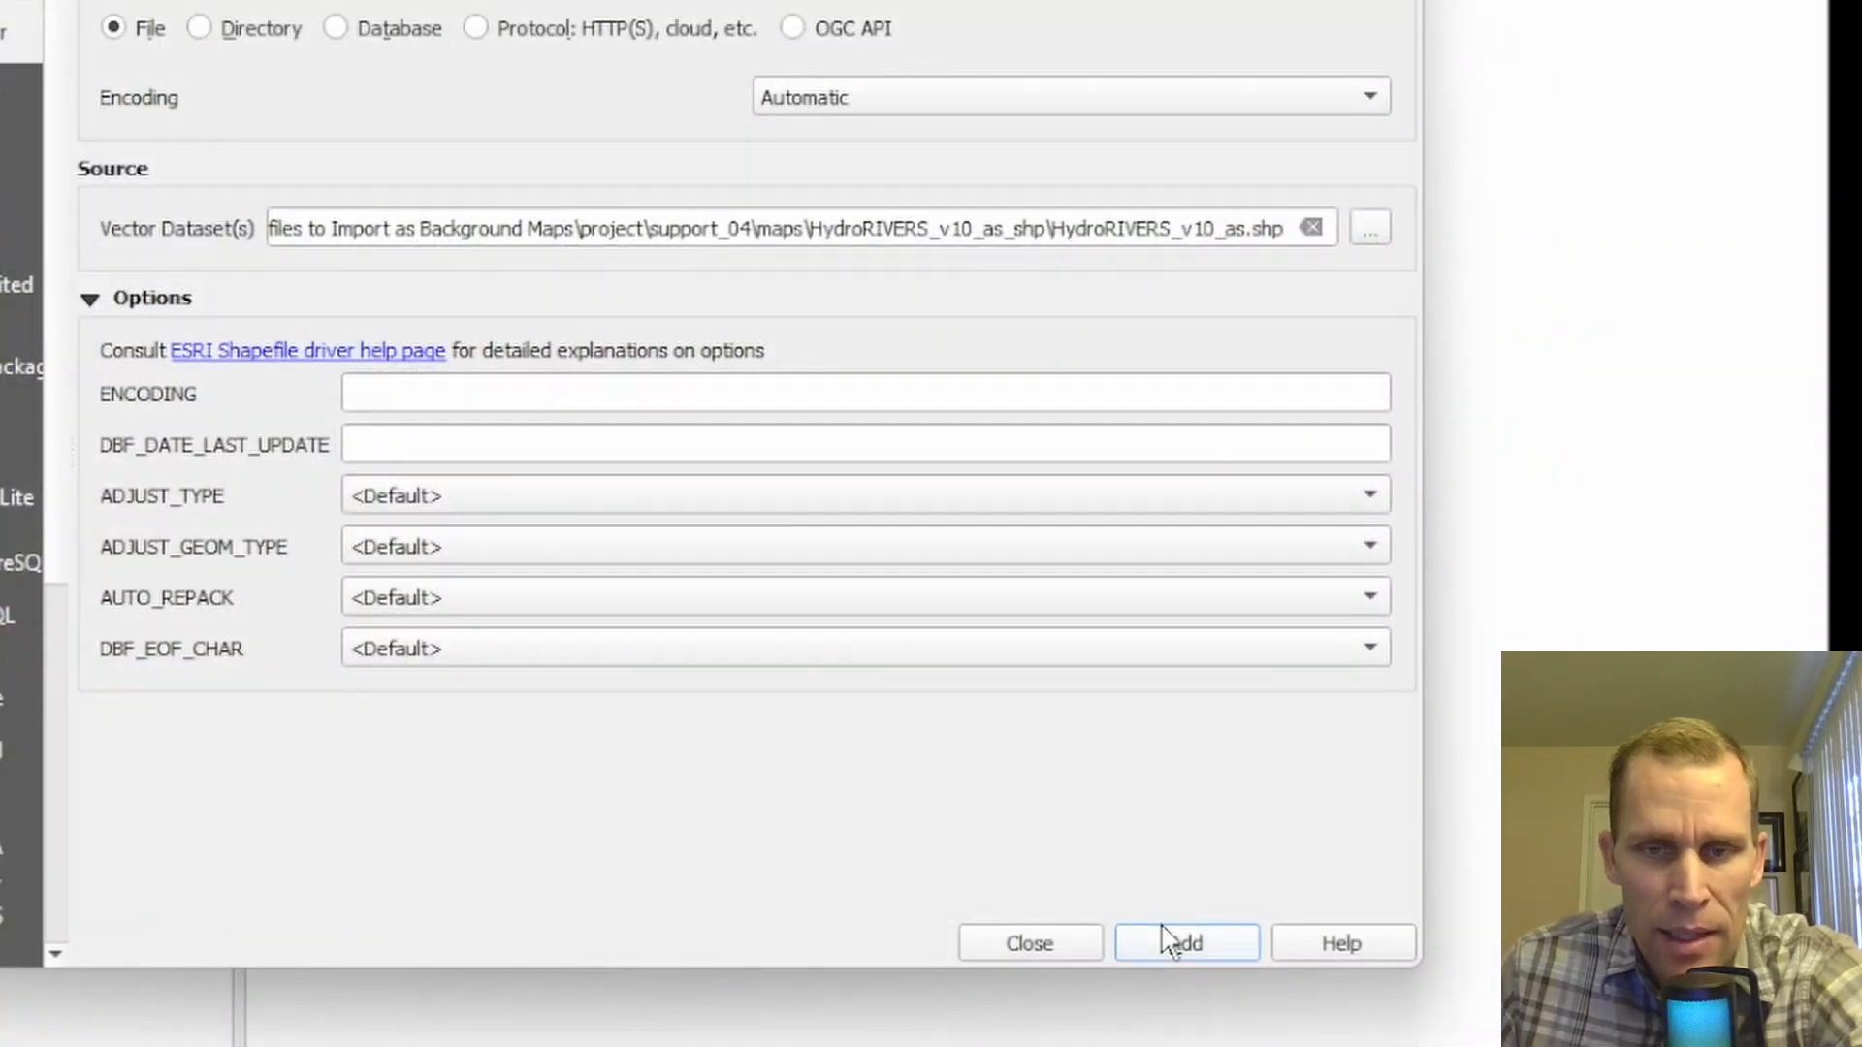
click(1163, 926)
click(1024, 941)
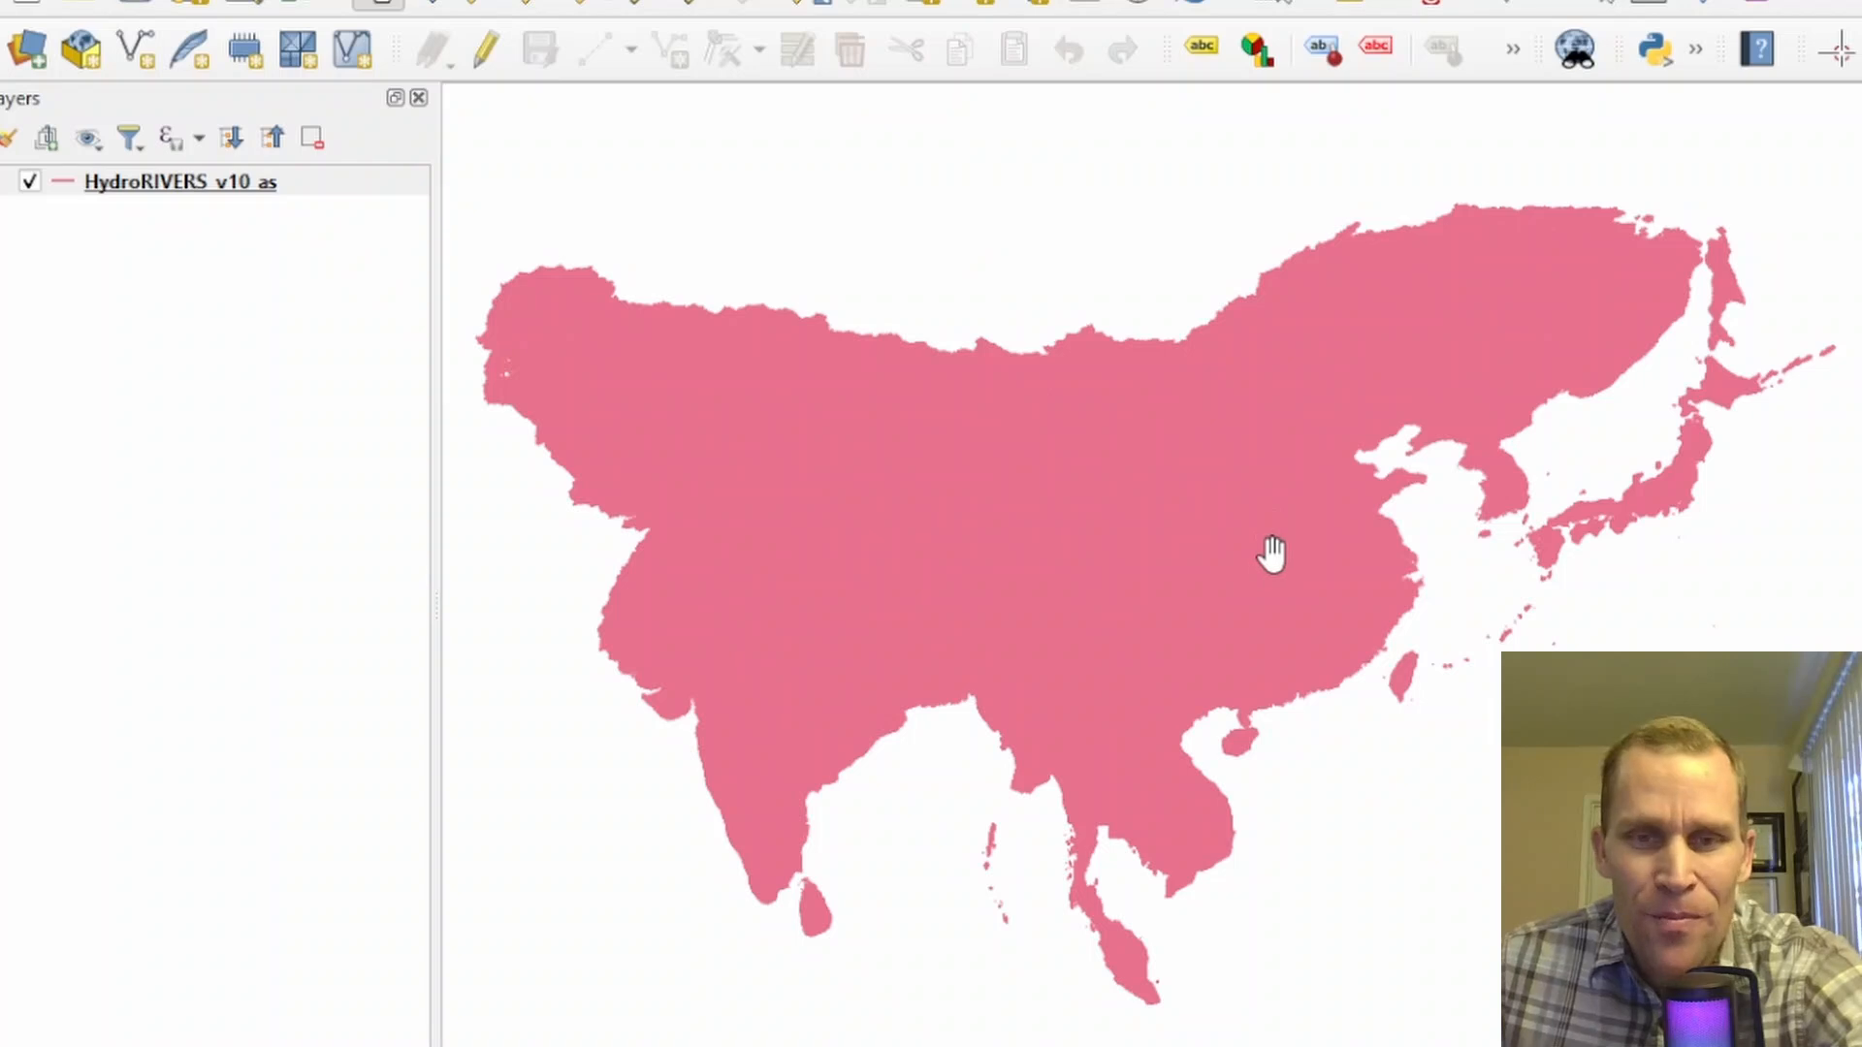
Switch to Google Earth, examine the Jinping 1 Hydropower Plant dam and display the Yalong River path through it.
key(alt+Tab)
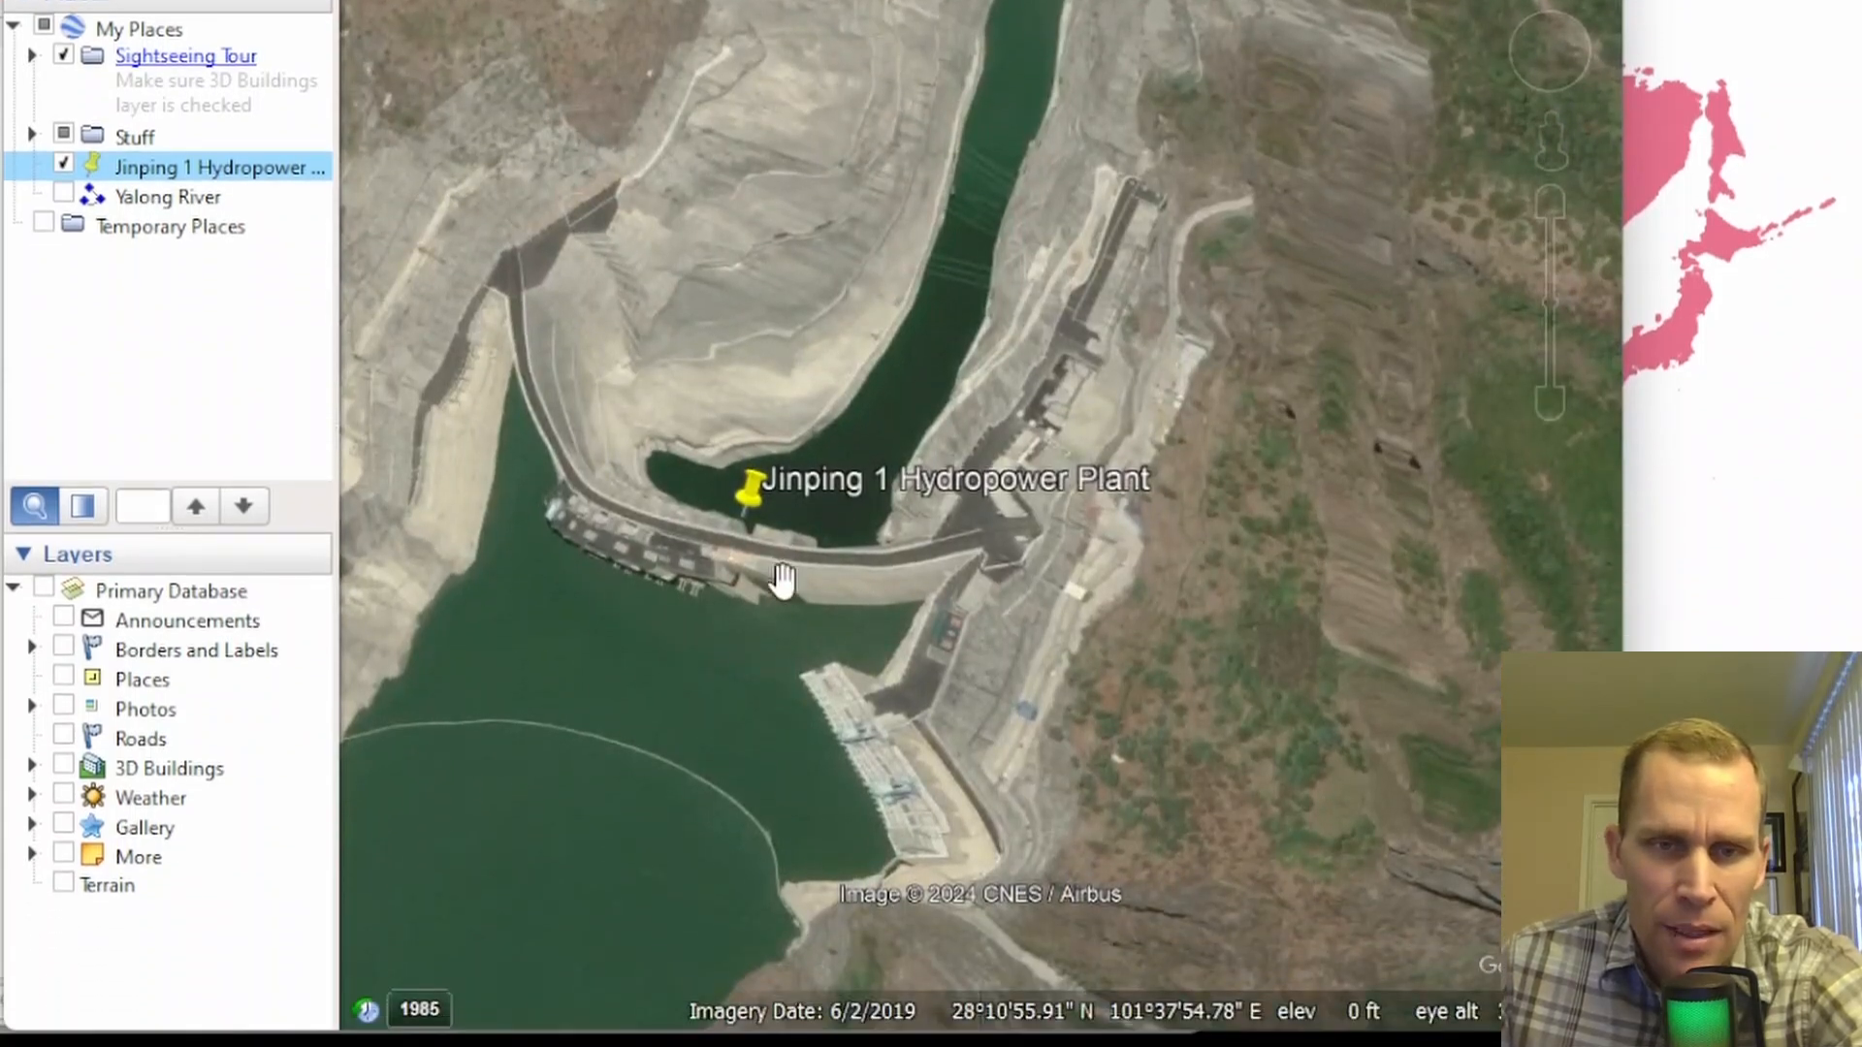
drag(781, 580, 981, 533)
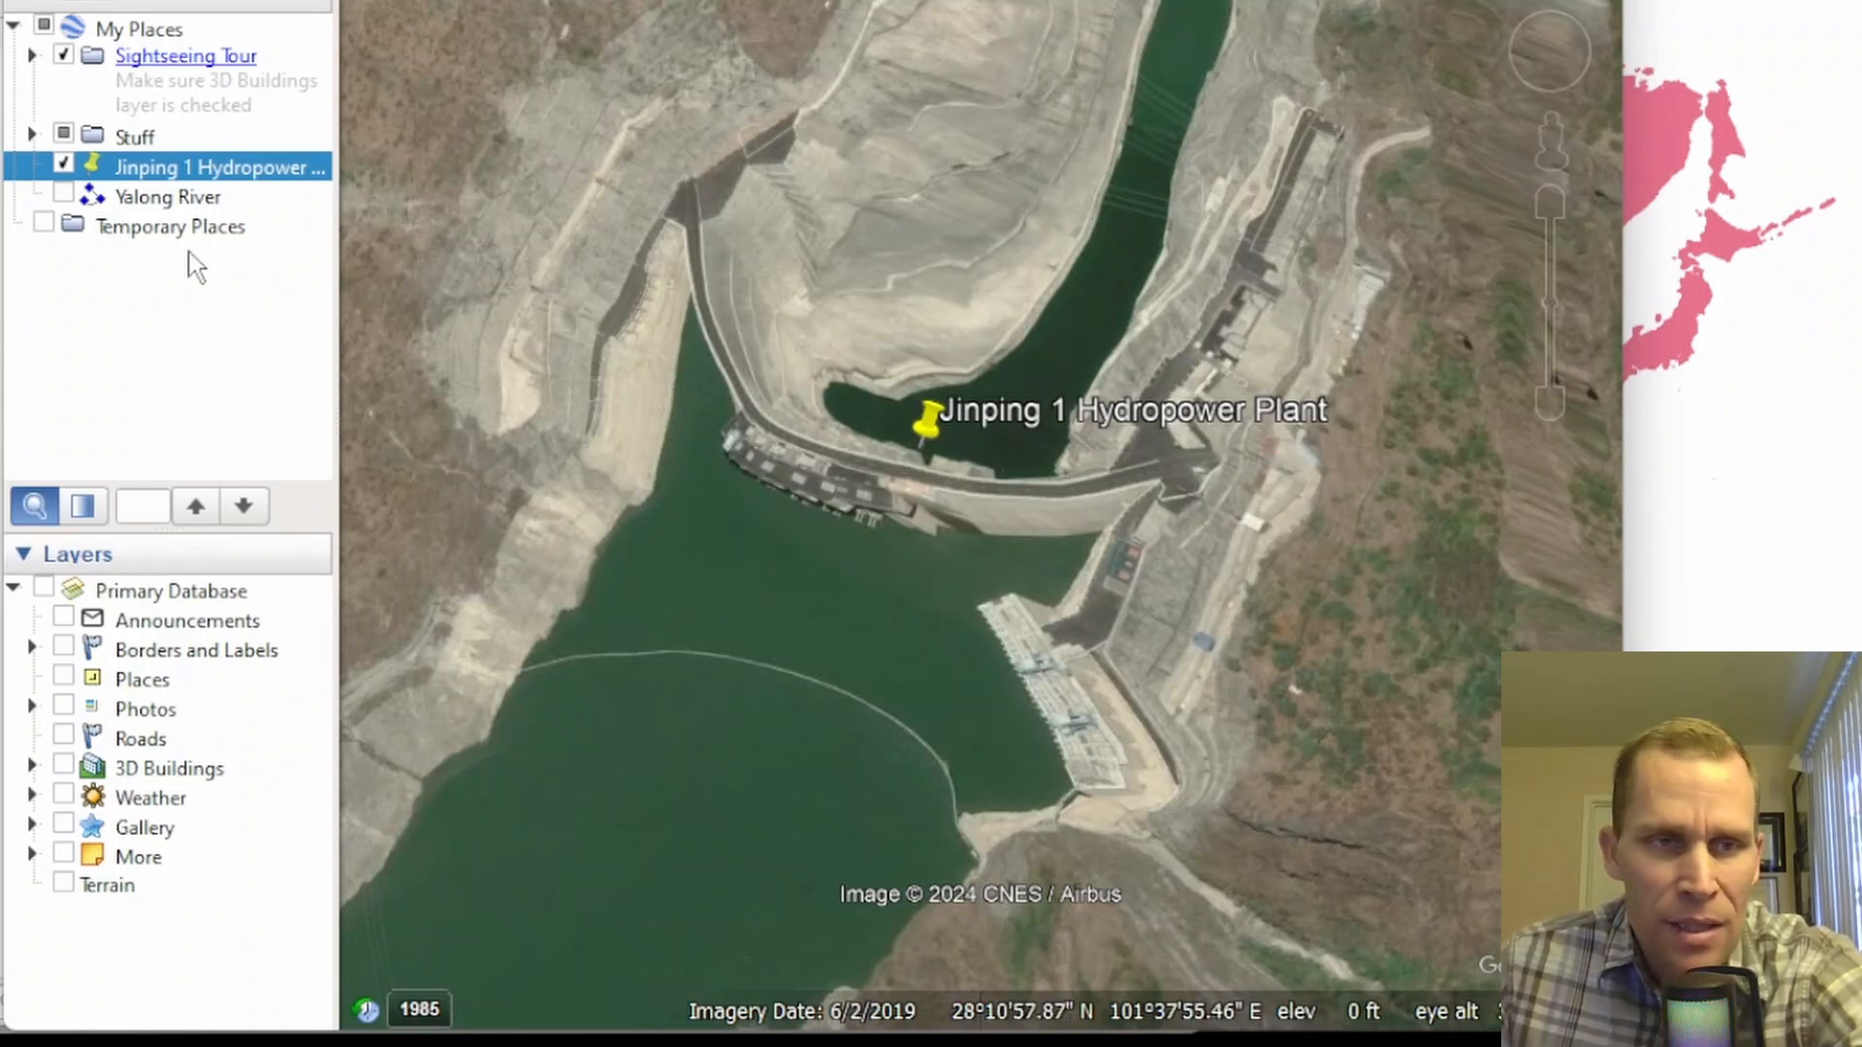
double_click(71, 201)
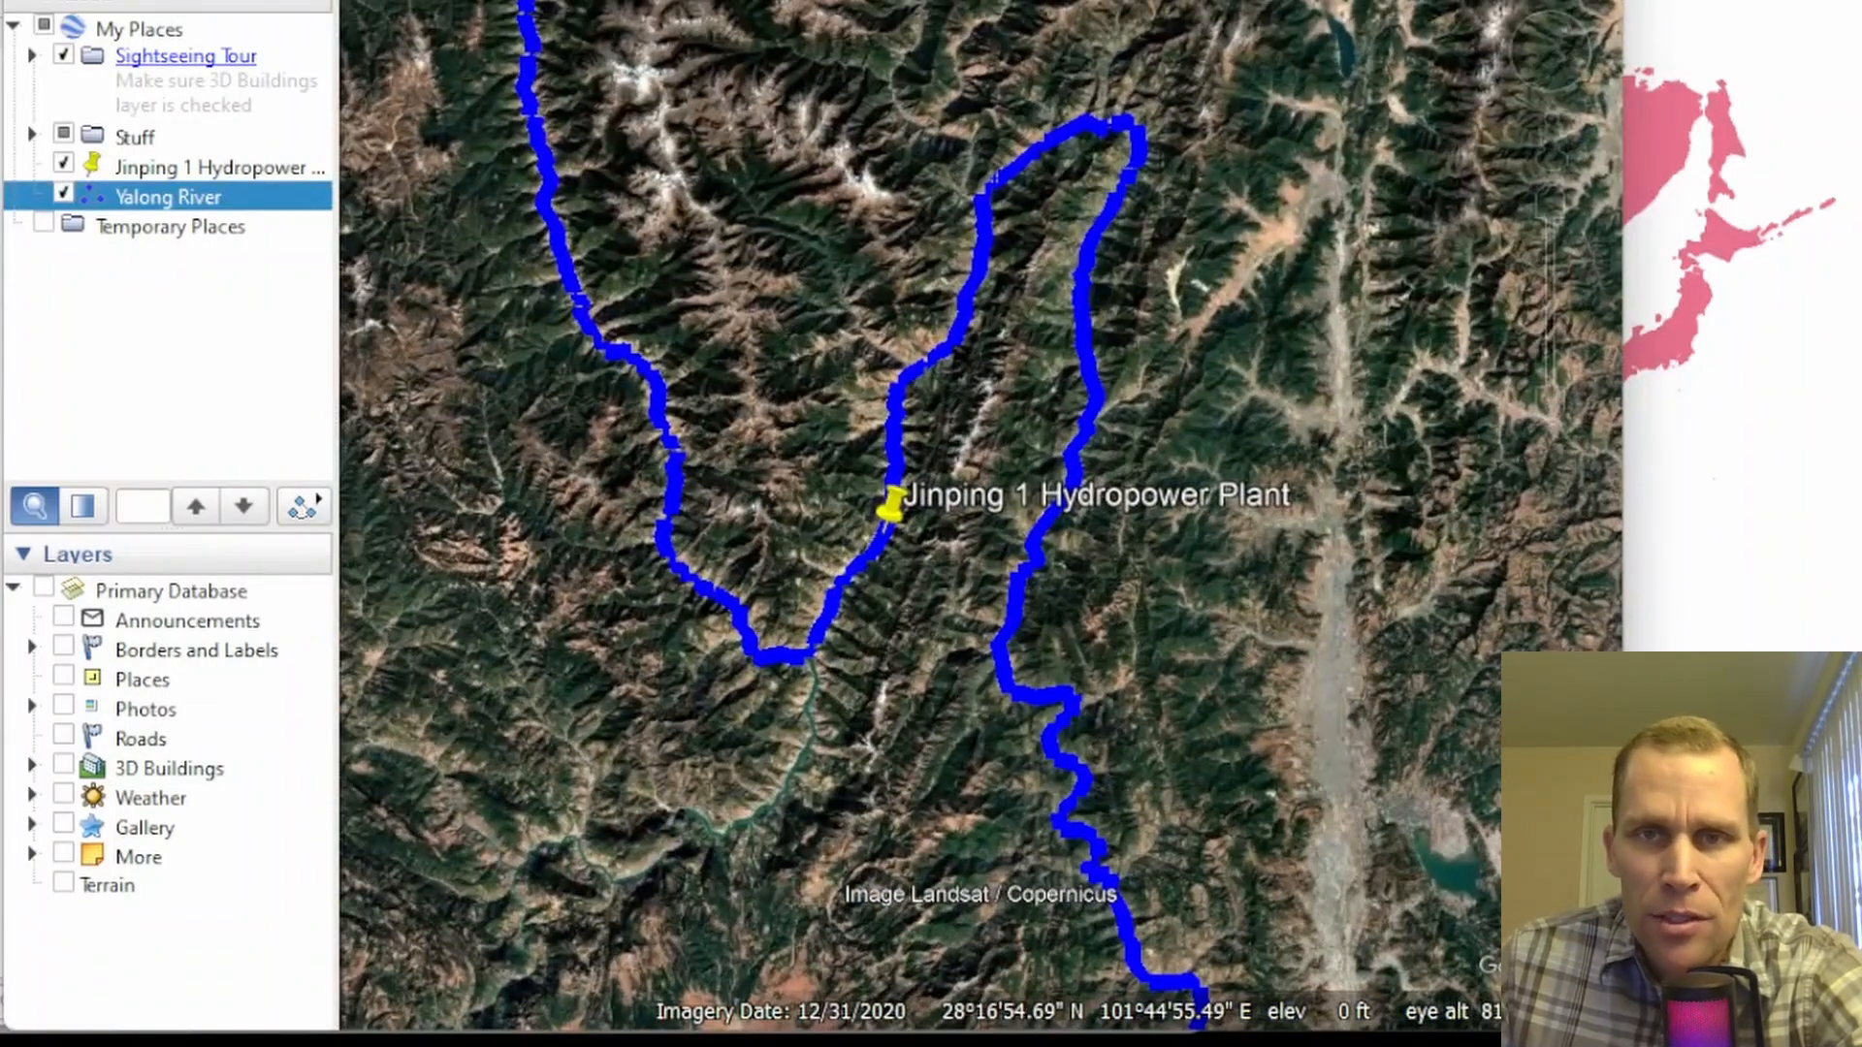
Return to QGIS and locate the Jinping 1 dam site near 28°11' N, 101°38' E on the Yalong River in the HydroRIVERS layer.
click(669, 1042)
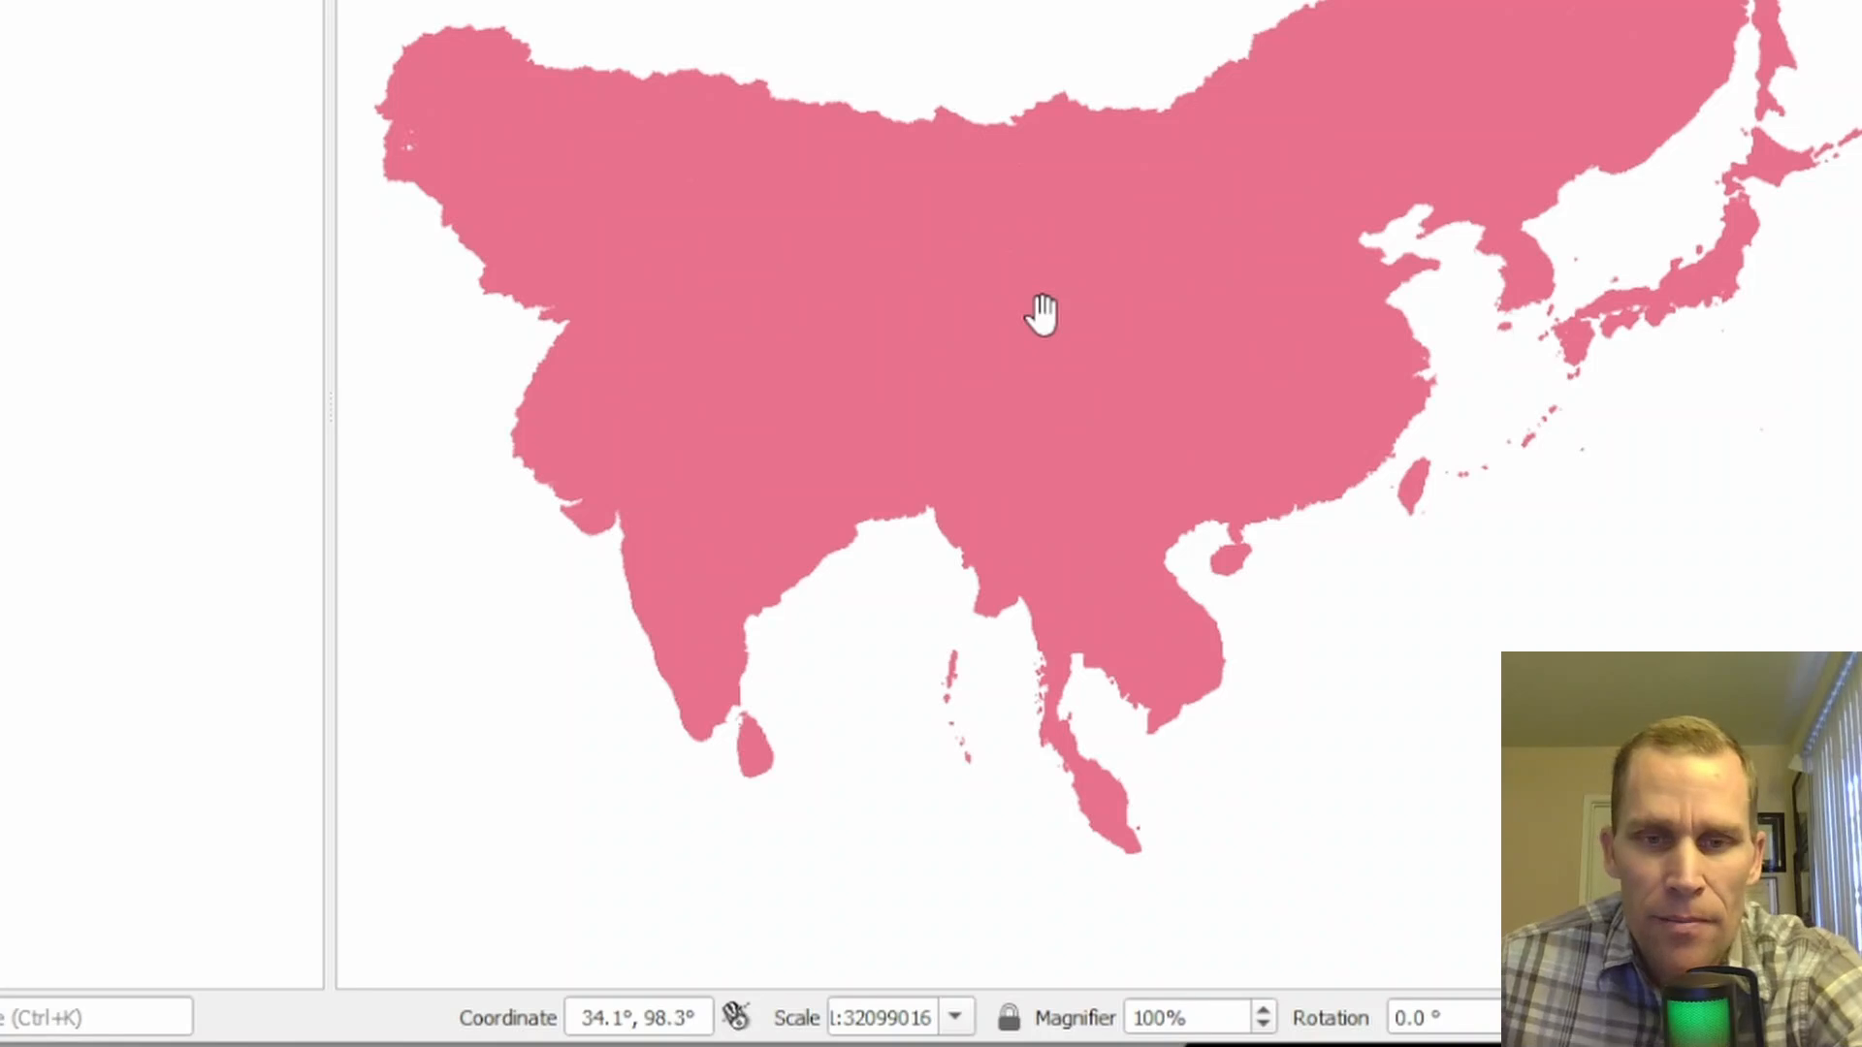
scroll(1056, 407, up, 2)
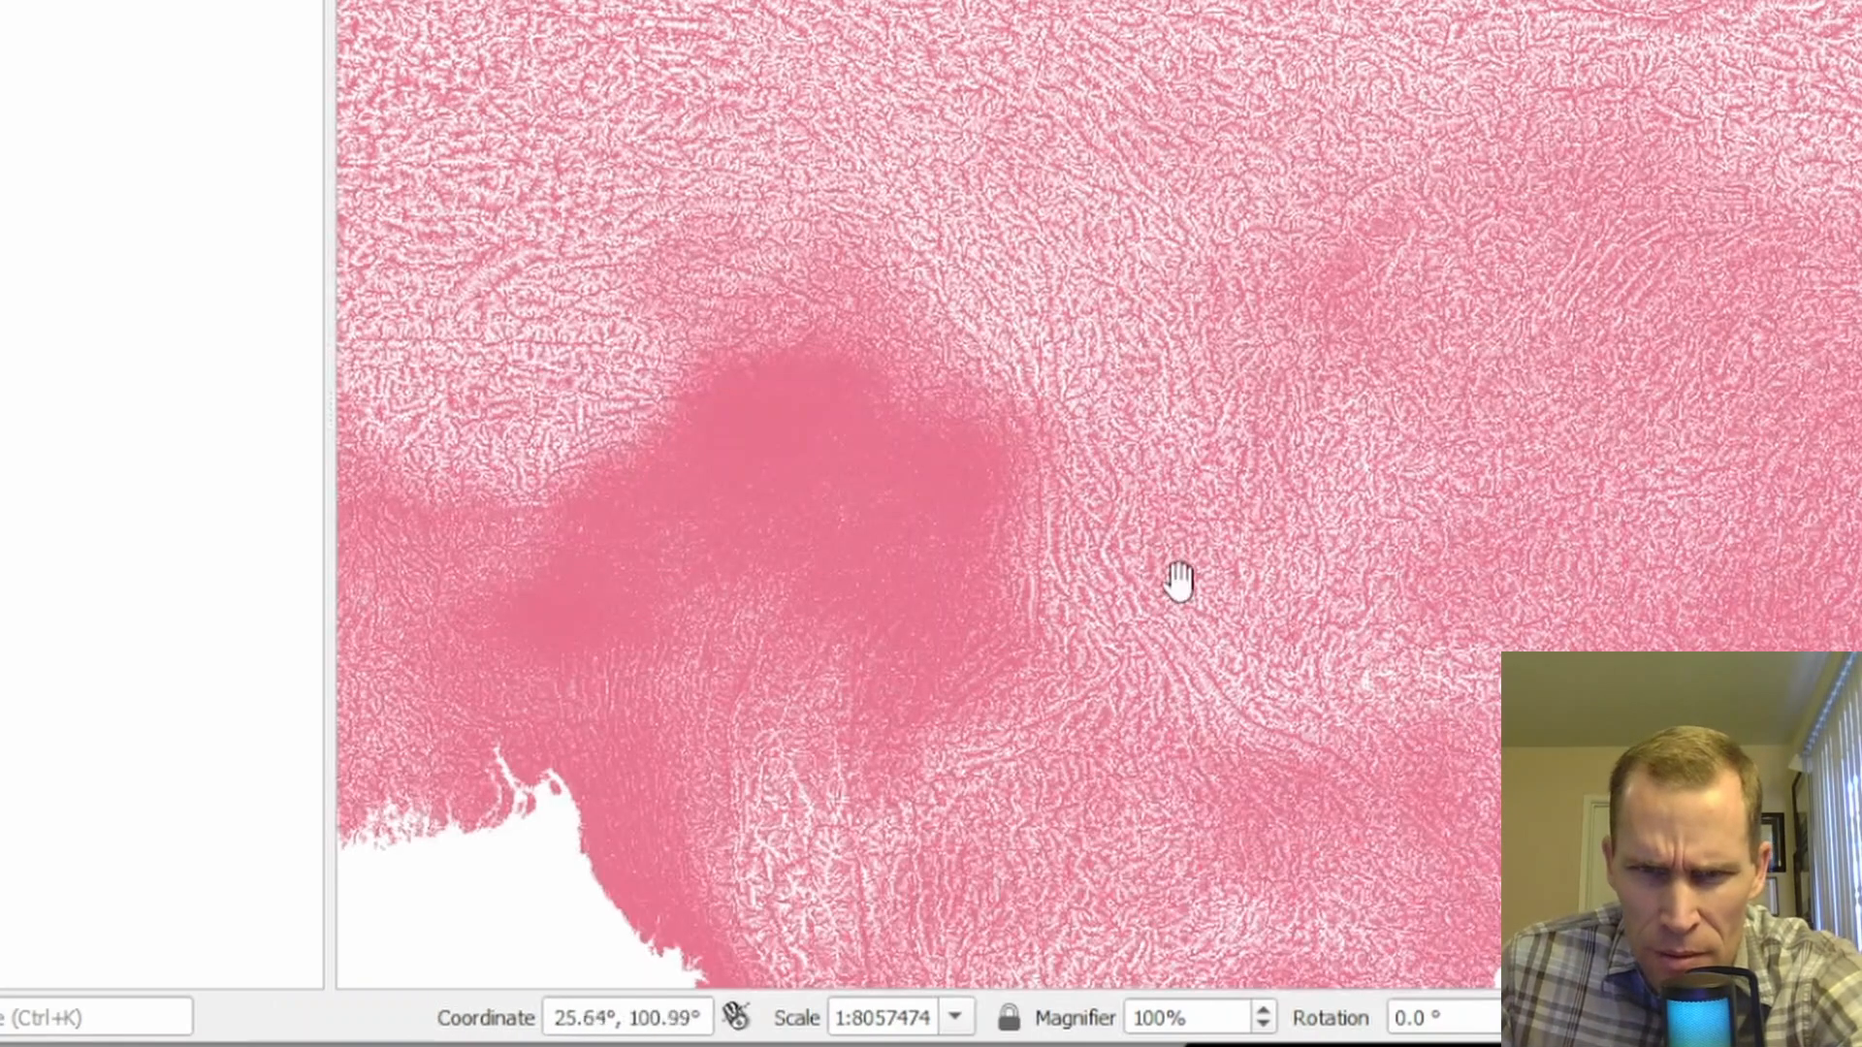
scroll(1191, 587, up, 2)
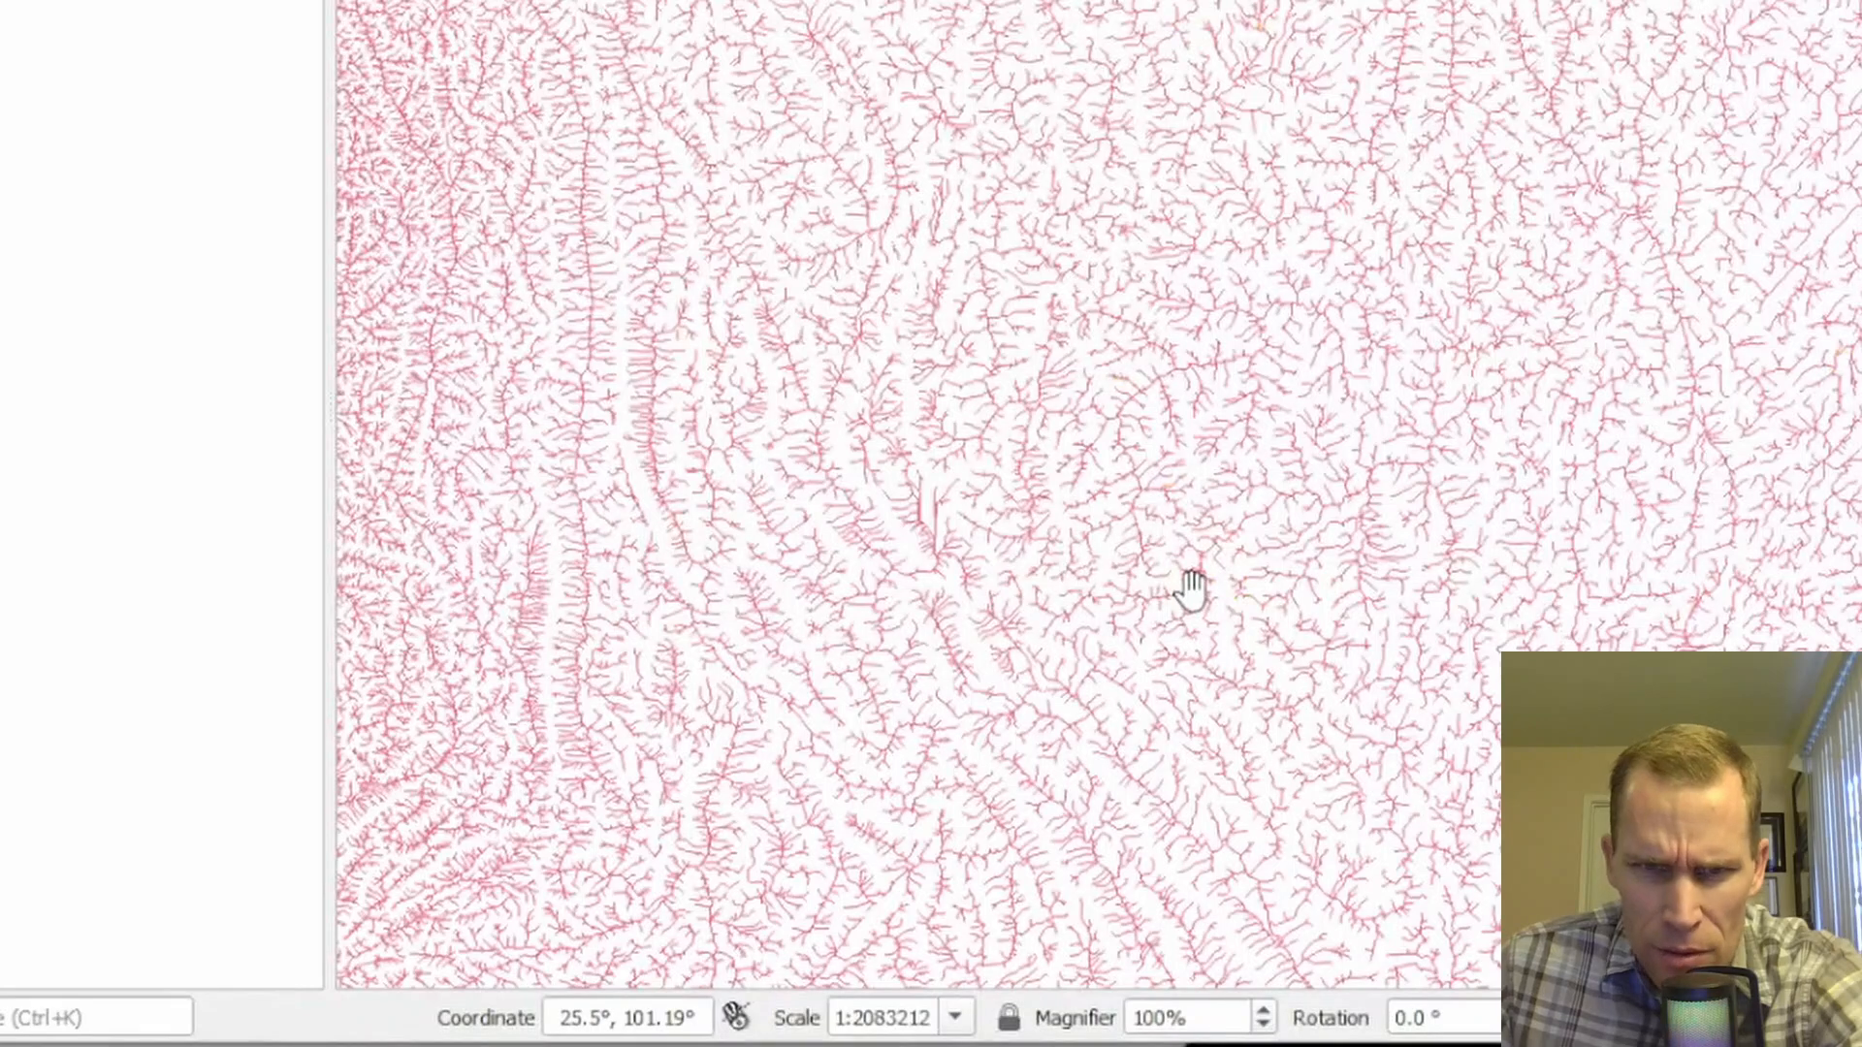
drag(1318, 478, 893, 527)
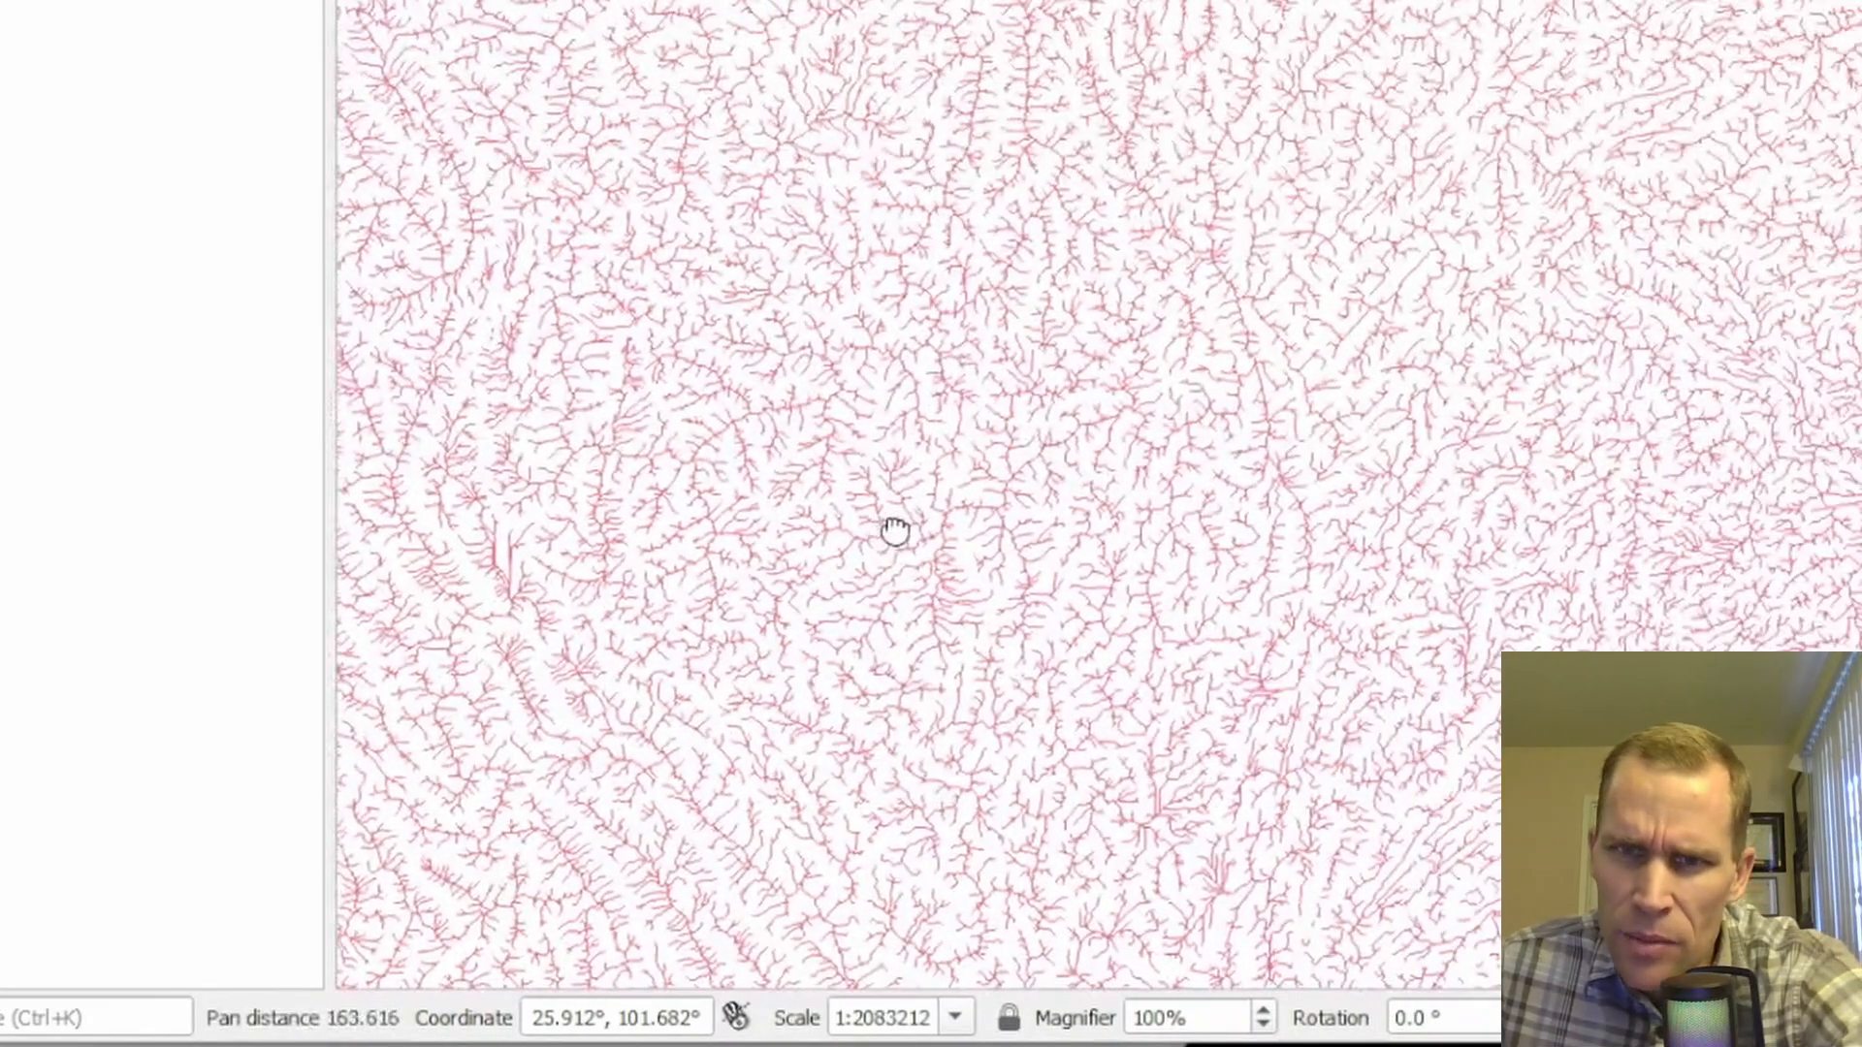
scroll(1377, 441, up, 1)
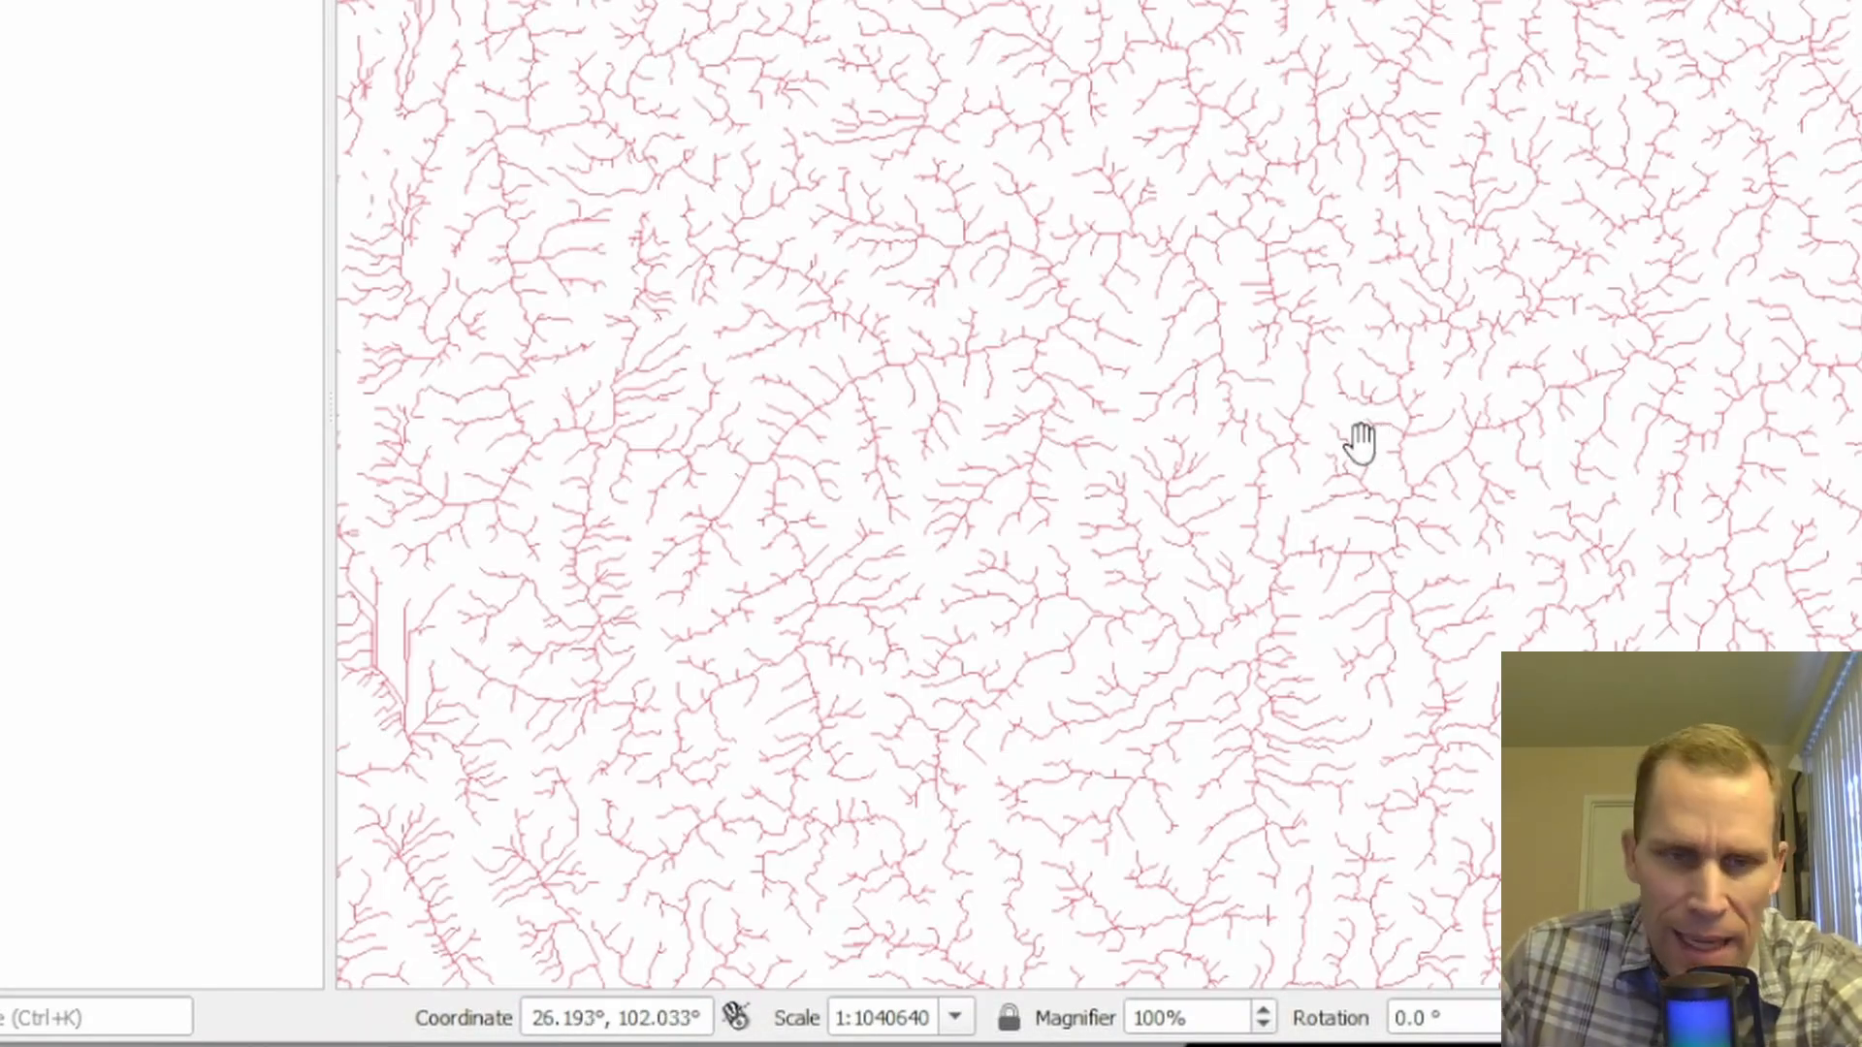
drag(1152, 25, 1160, 653)
scroll(1159, 480, down, 1)
drag(1116, 198, 1119, 830)
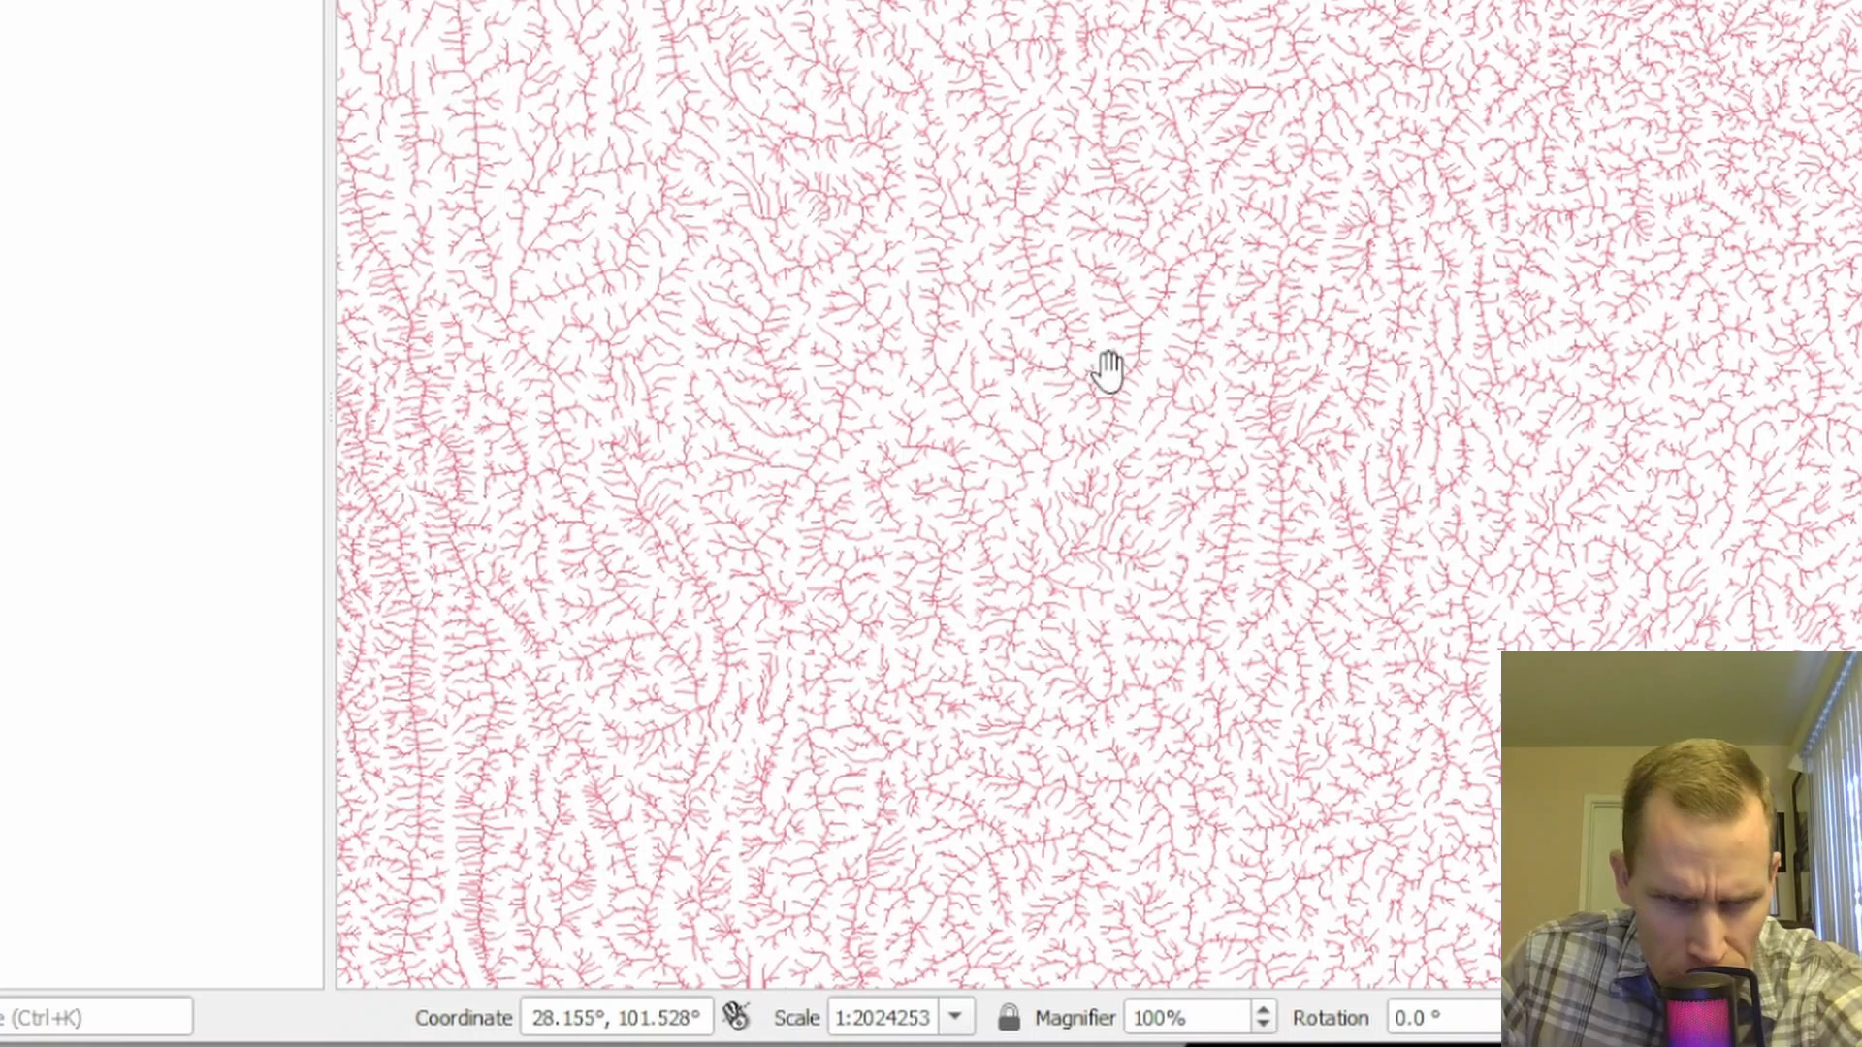
scroll(1133, 370, up, 2)
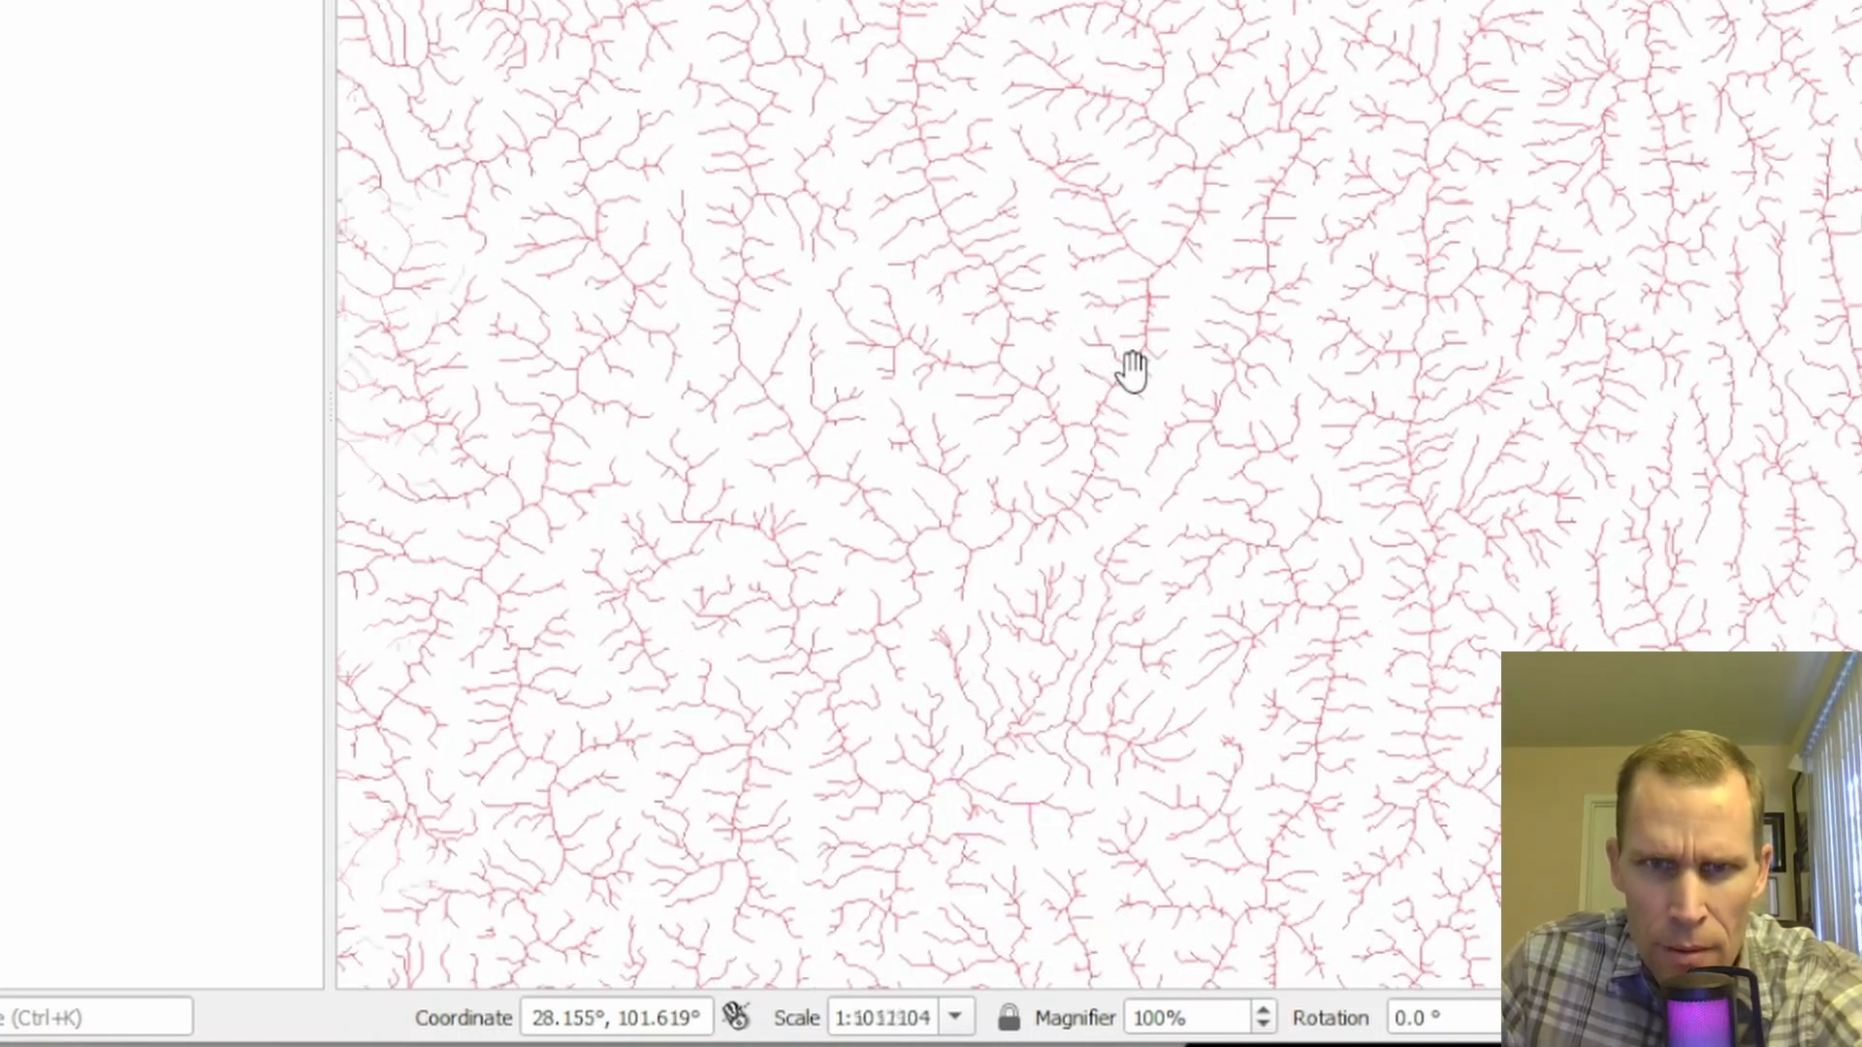
drag(1133, 371, 976, 485)
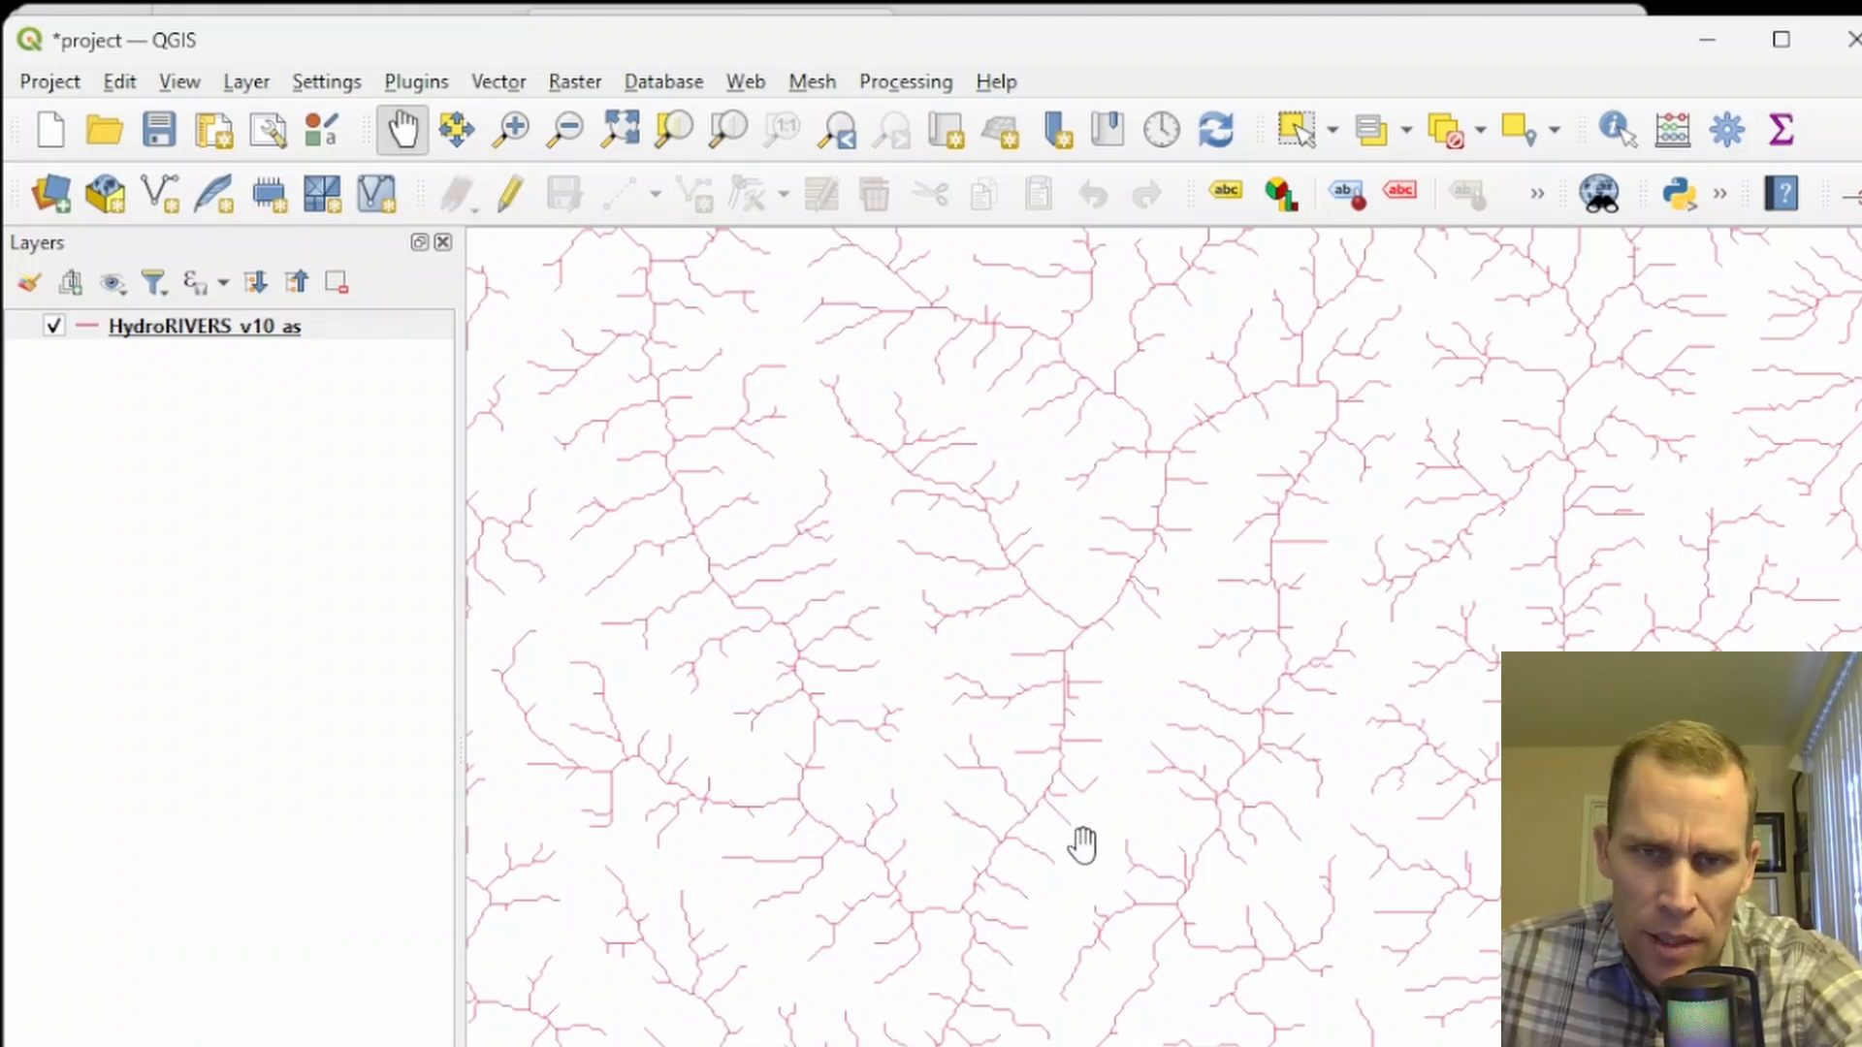
scroll(1060, 840, up, 5)
scroll(989, 747, up, 3)
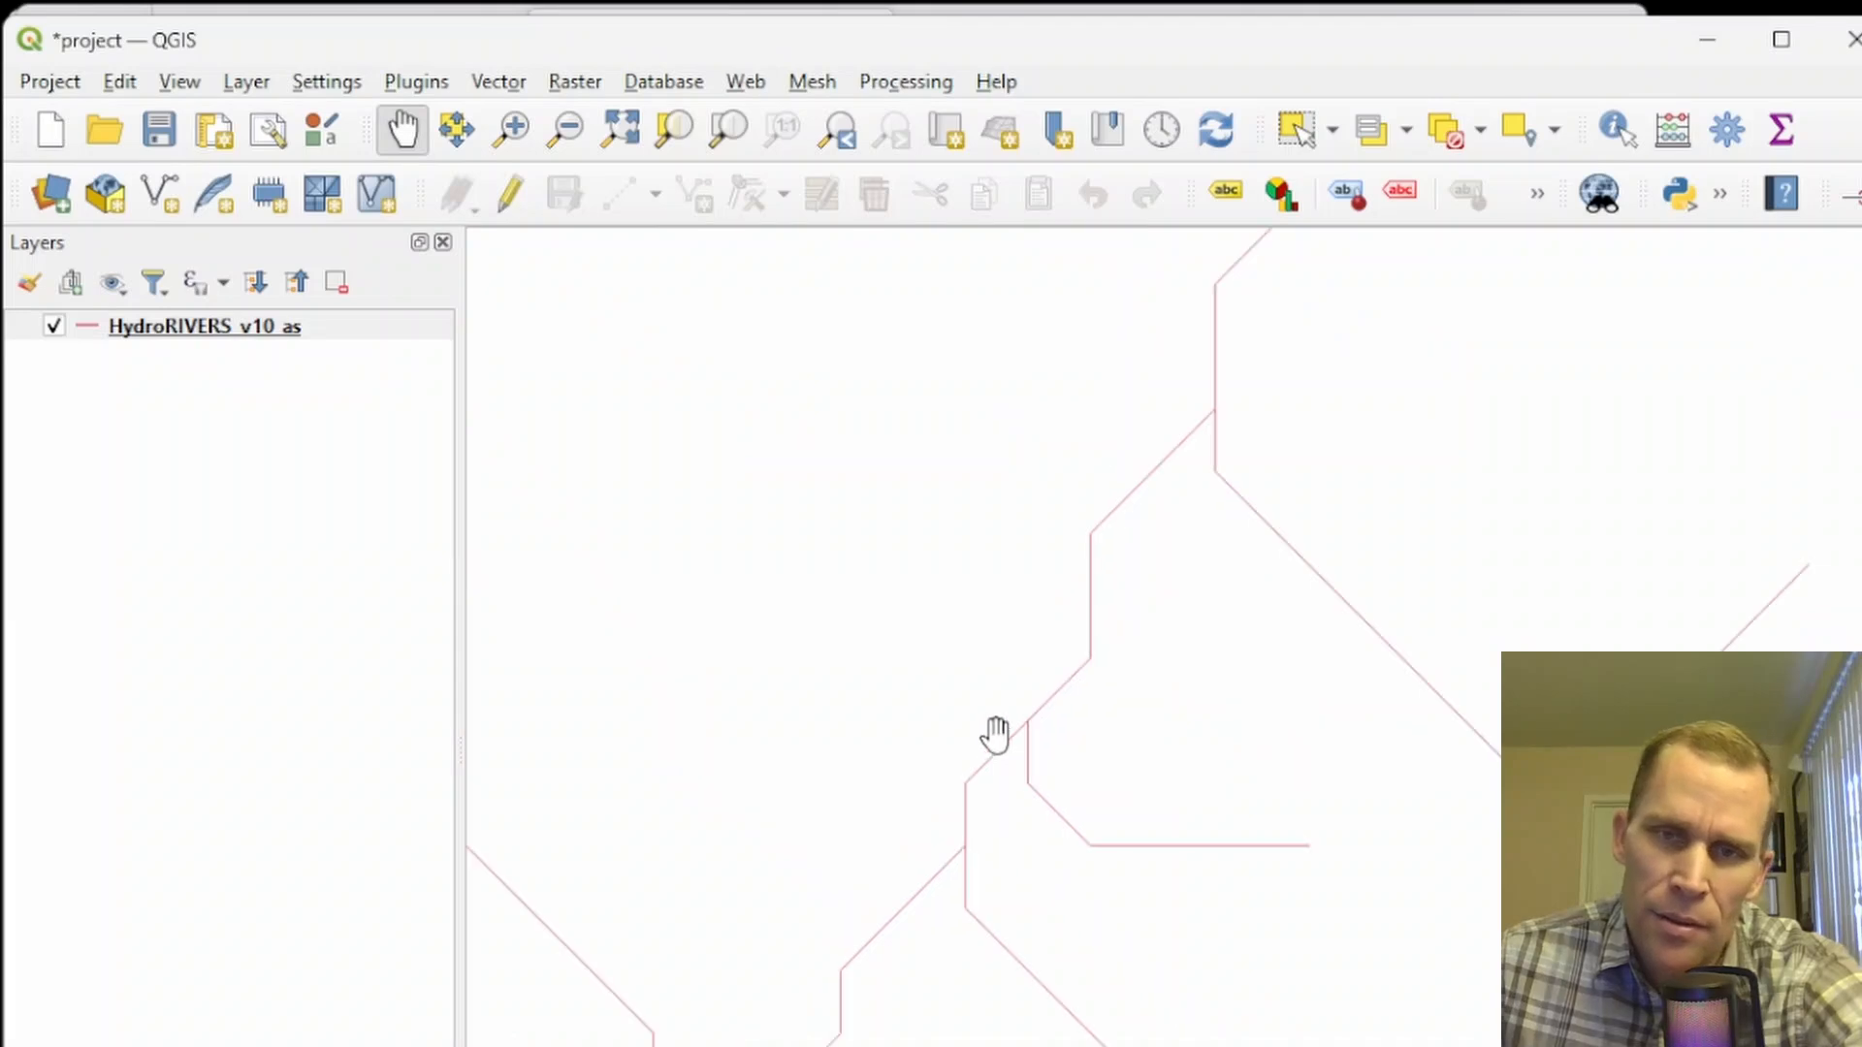
scroll(1058, 713, up, 1)
scroll(1057, 713, up, 1)
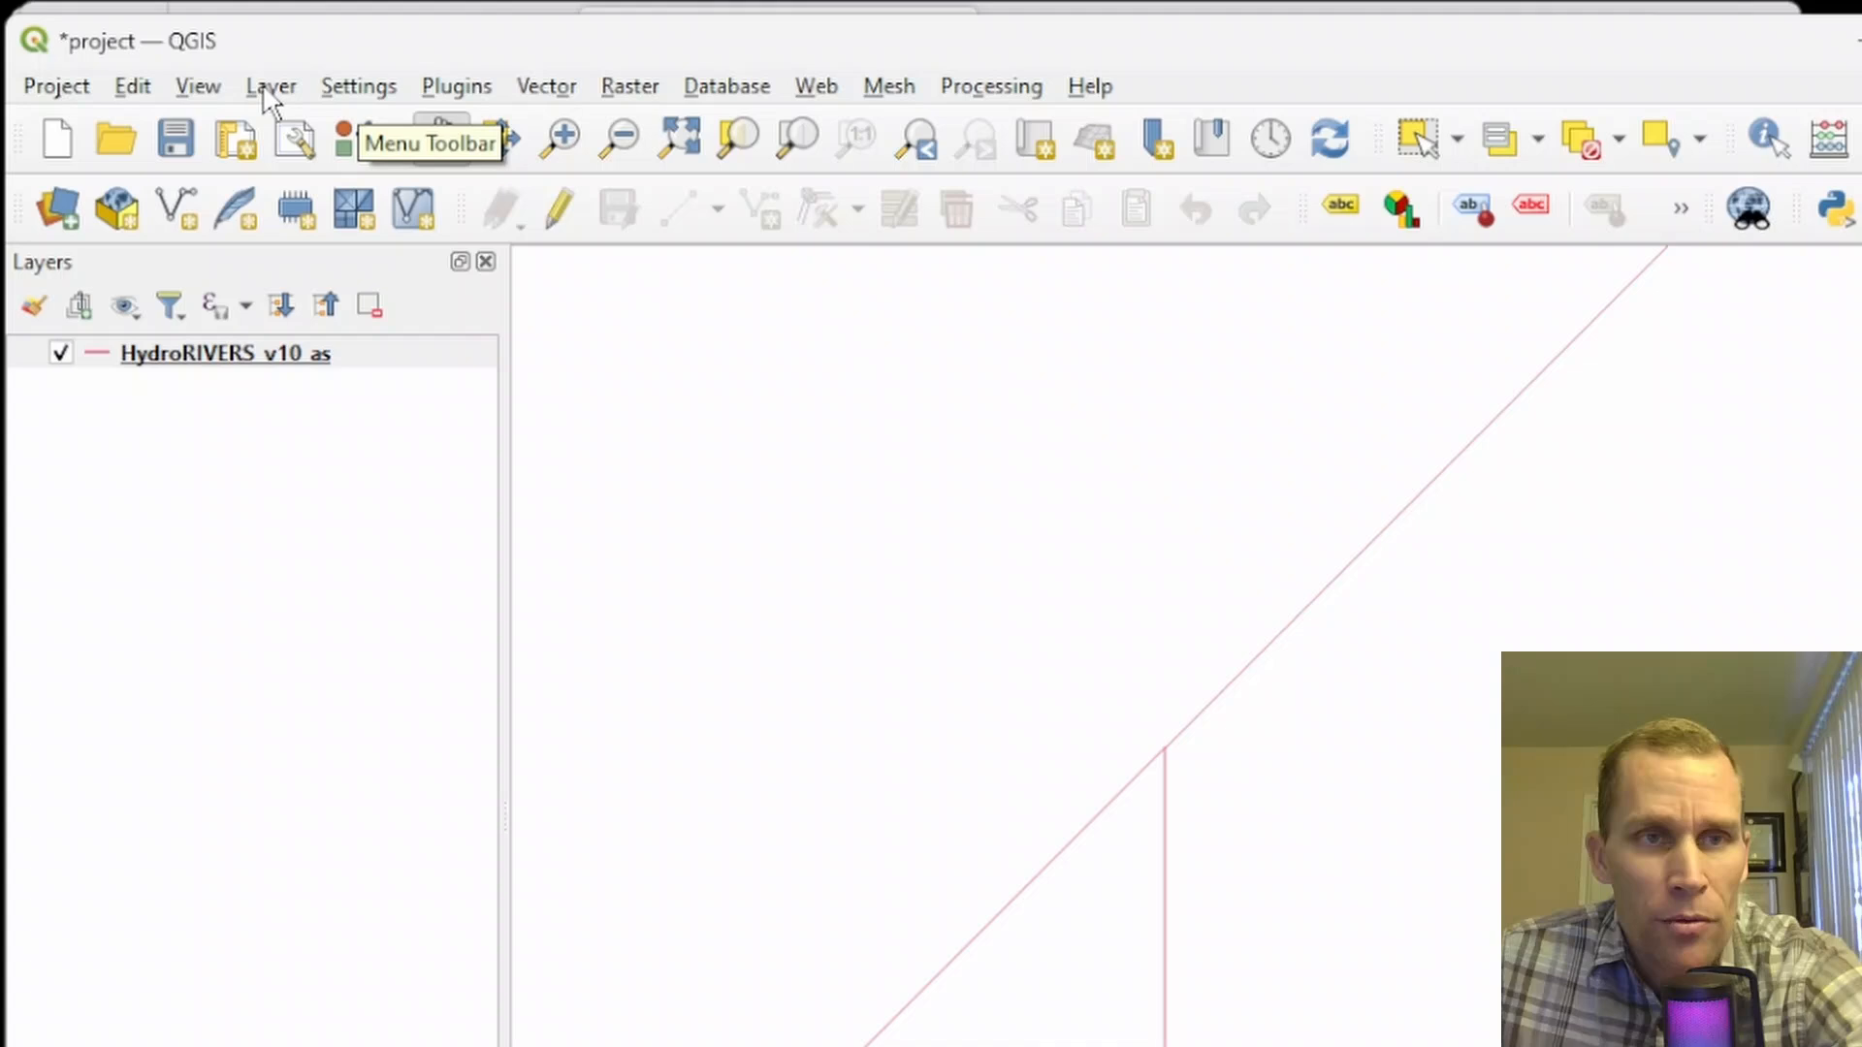
Create a new point shapefile layer named jinping_1_dam in the maps folder, using EPSG:4326 - WGS 84.
click(271, 87)
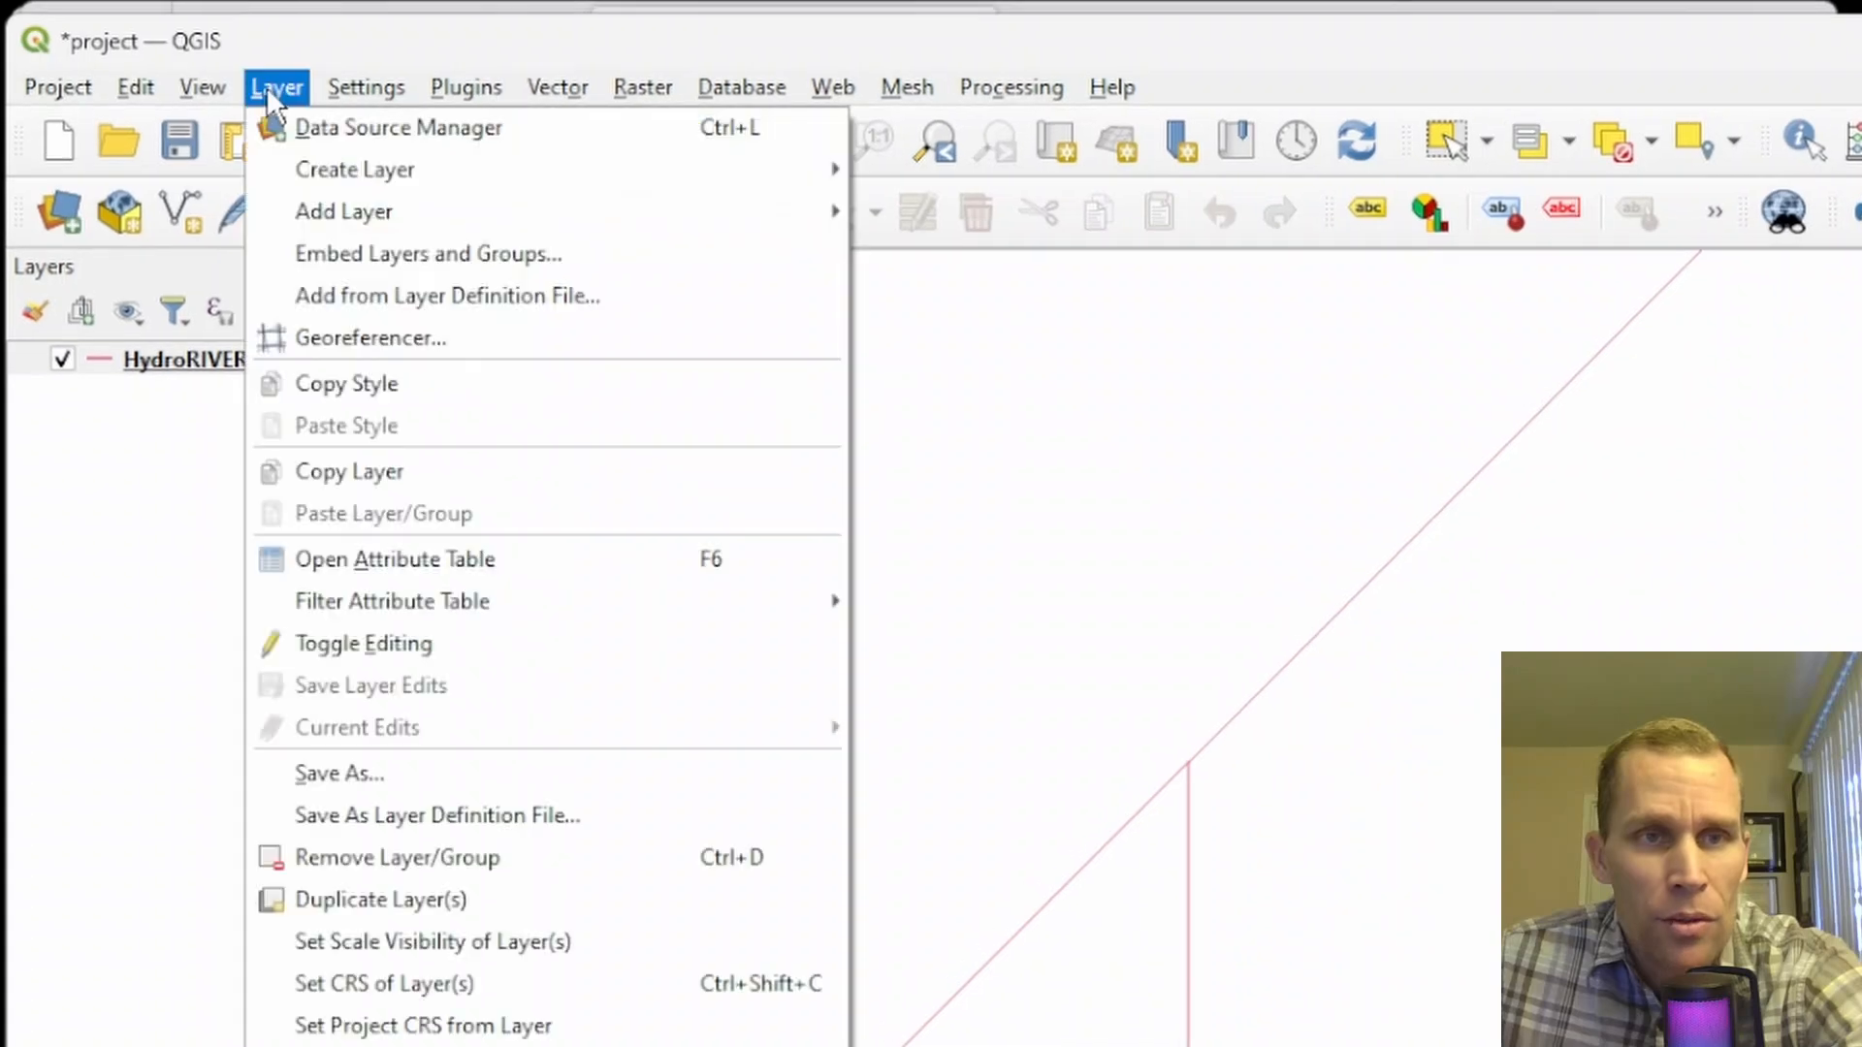
mouse_move(353, 178)
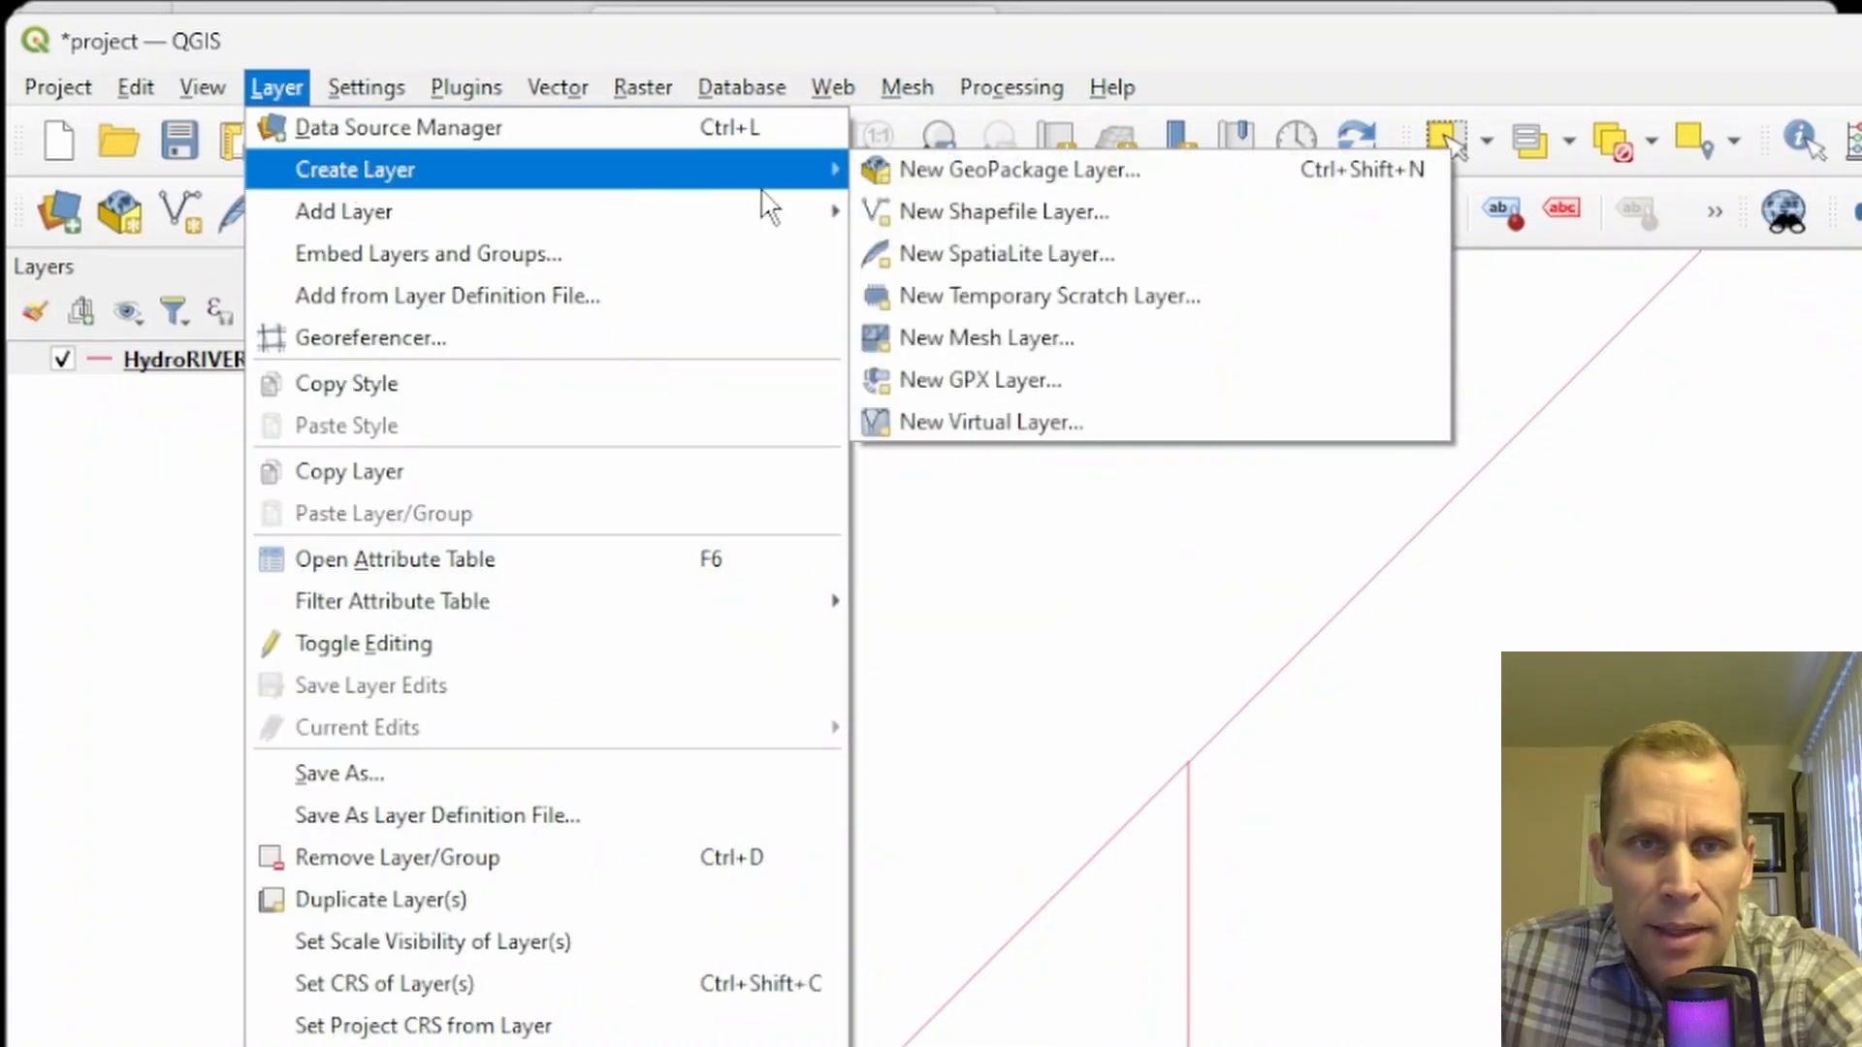
click(976, 212)
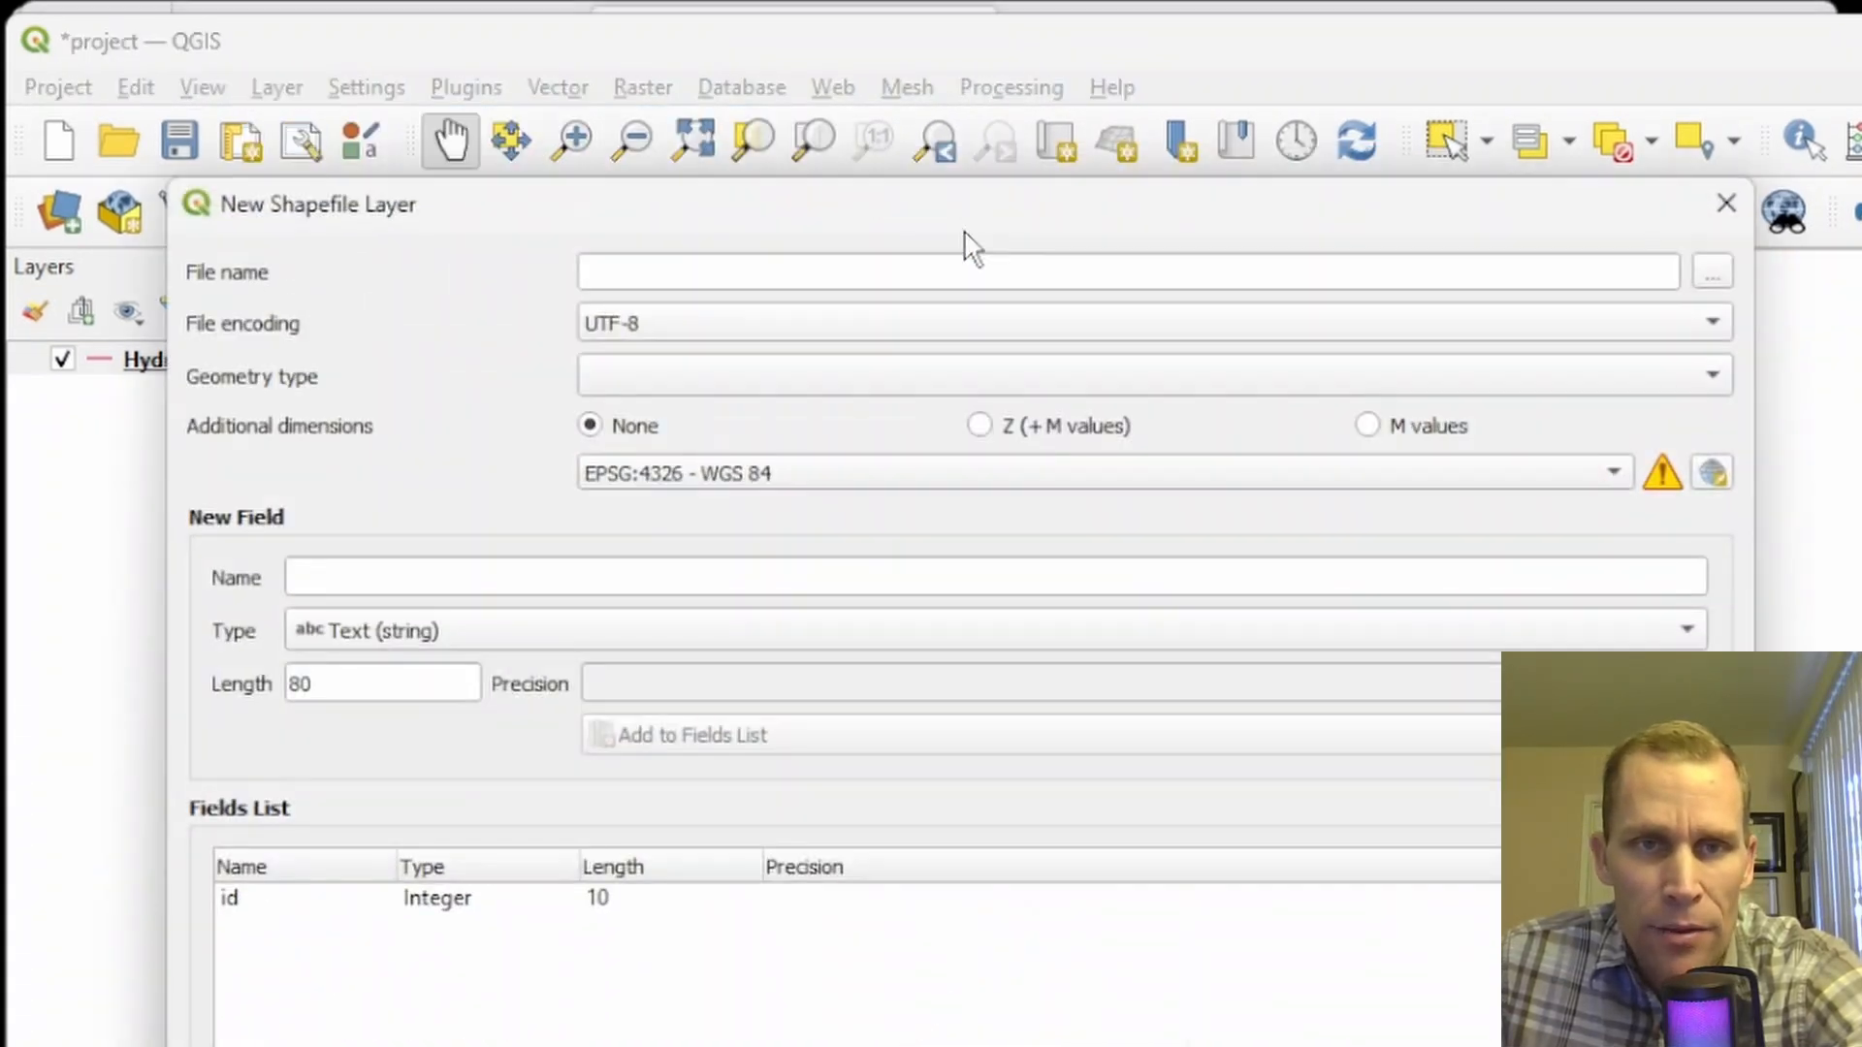
click(881, 373)
click(736, 419)
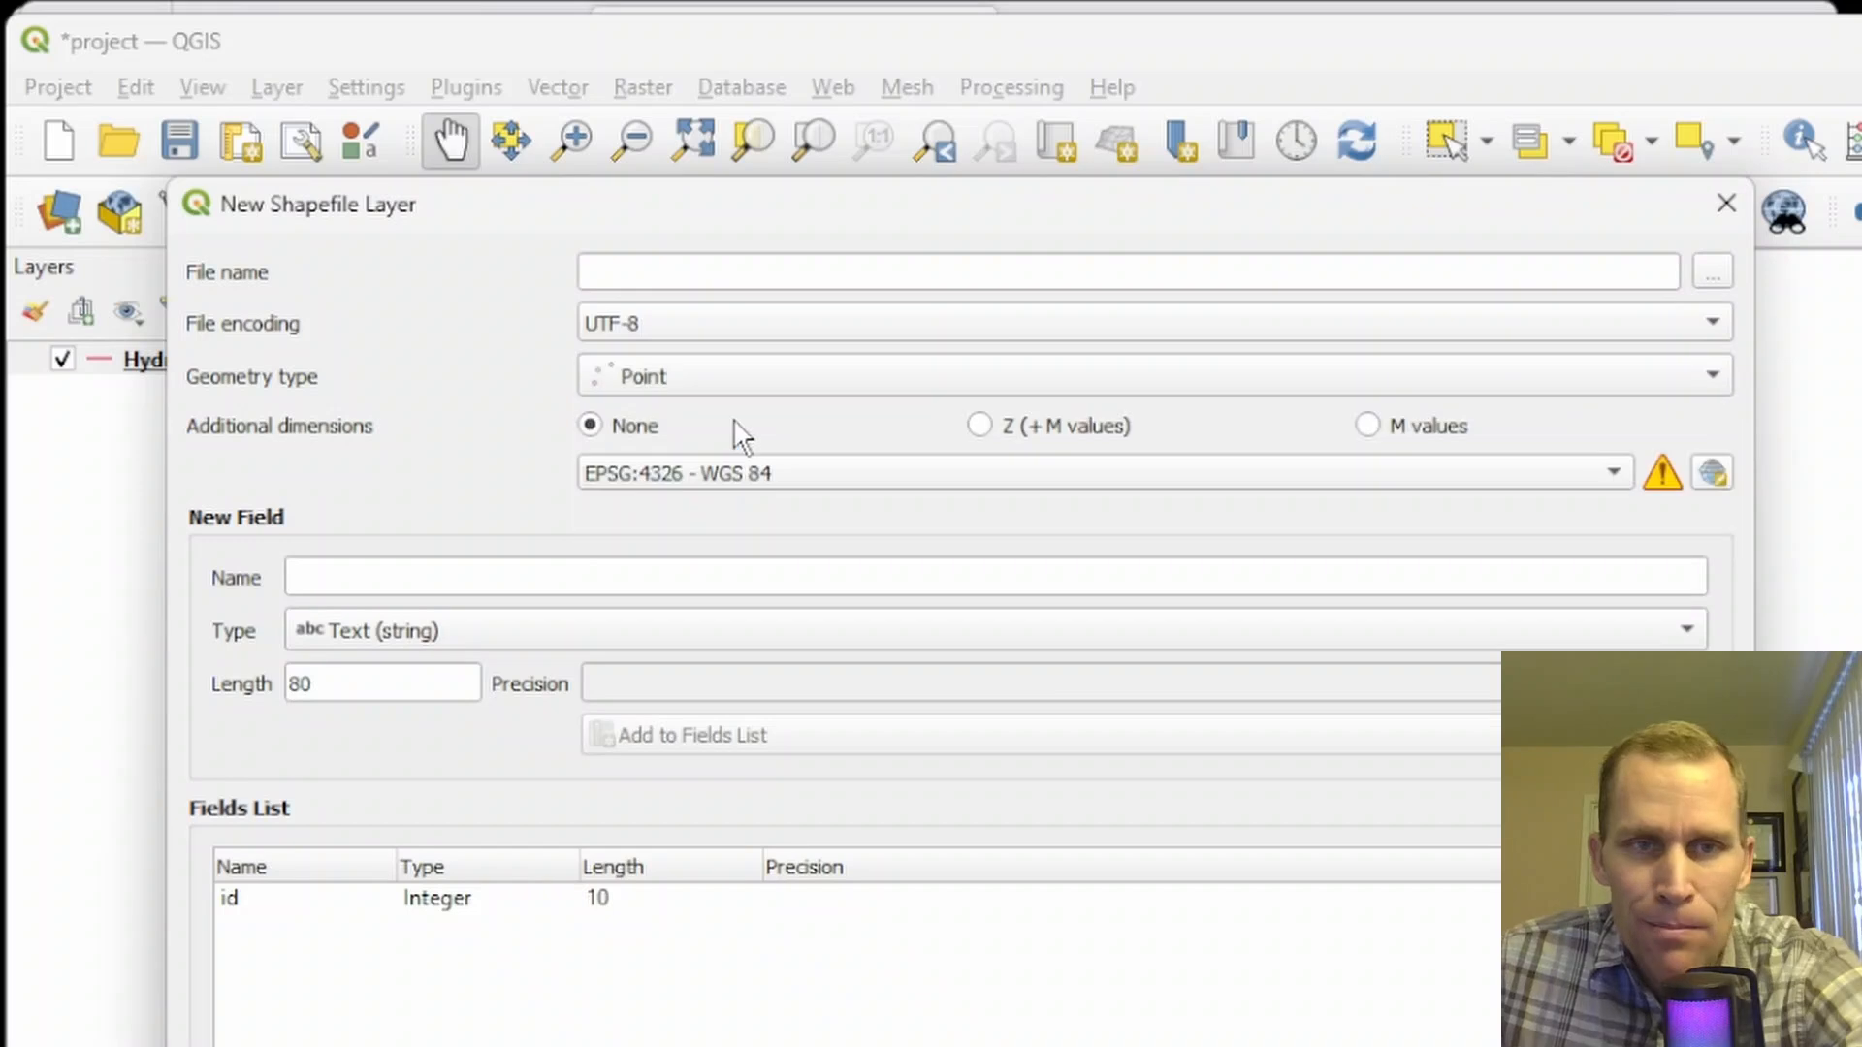
click(667, 273)
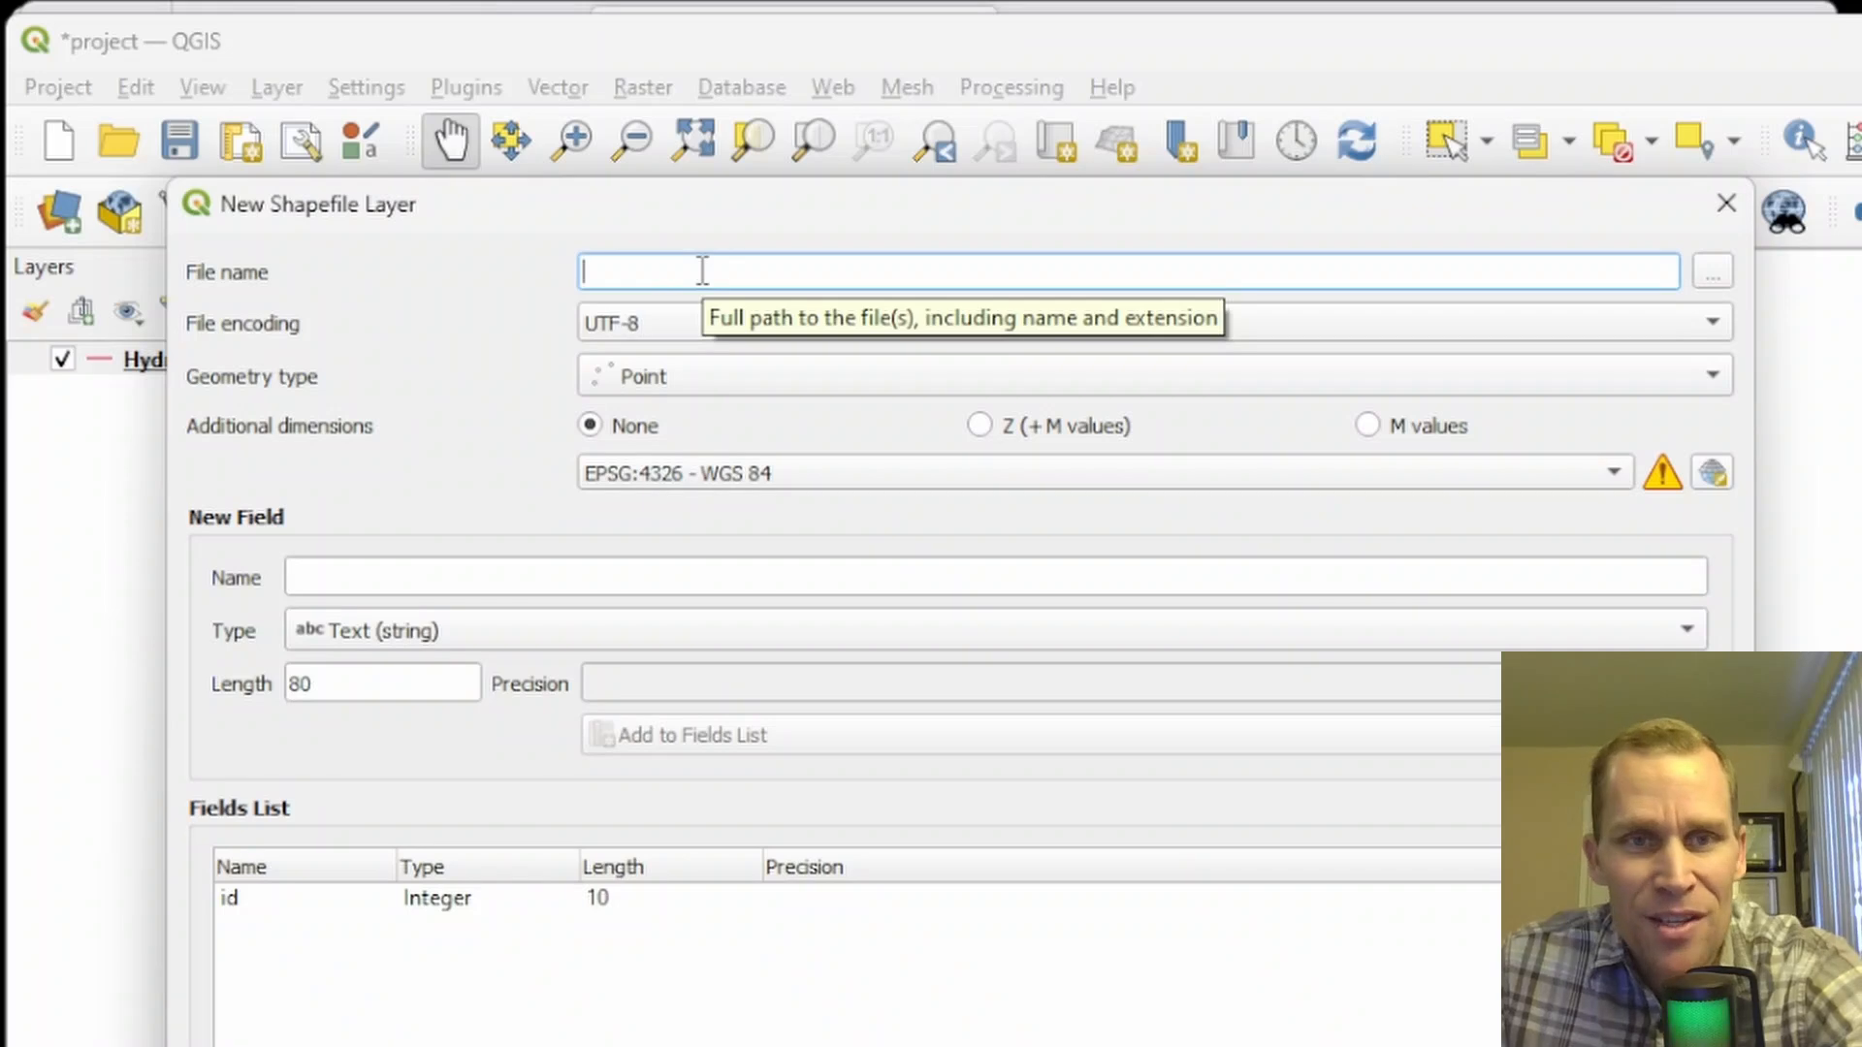
click(1713, 273)
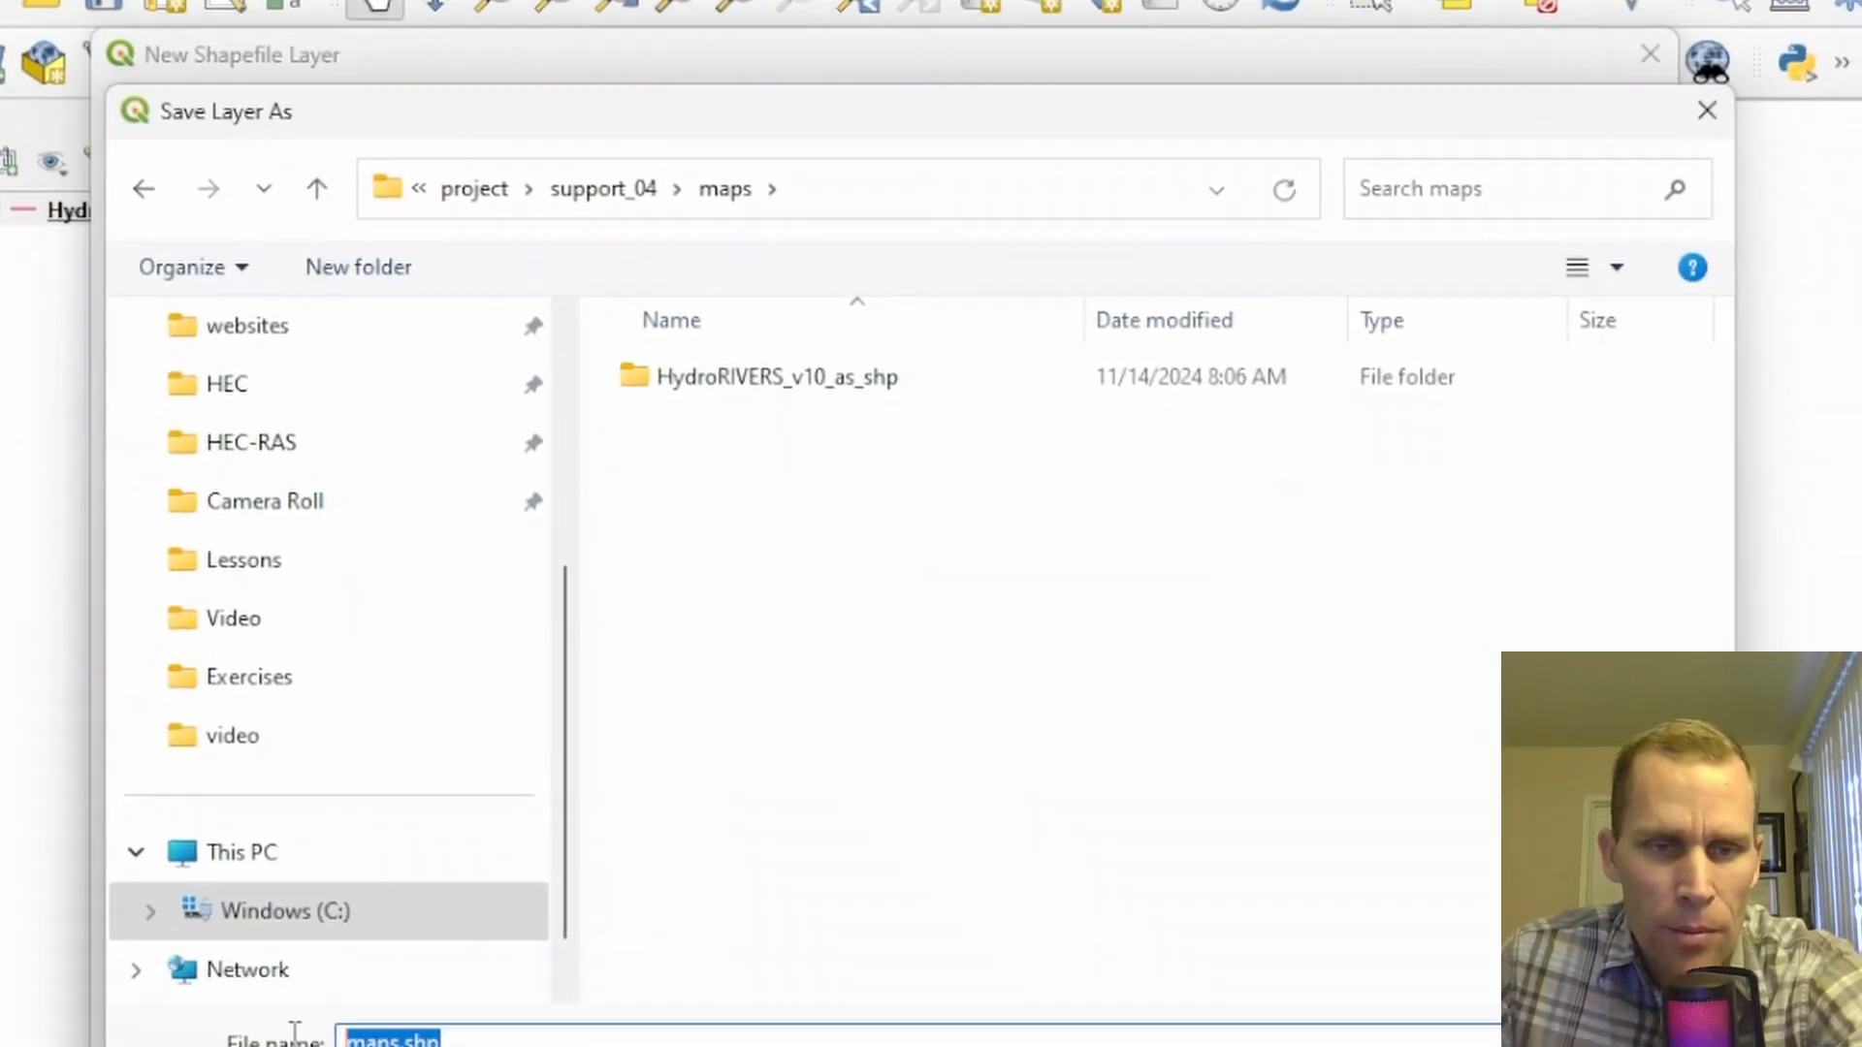
text(jinping_1_dam)
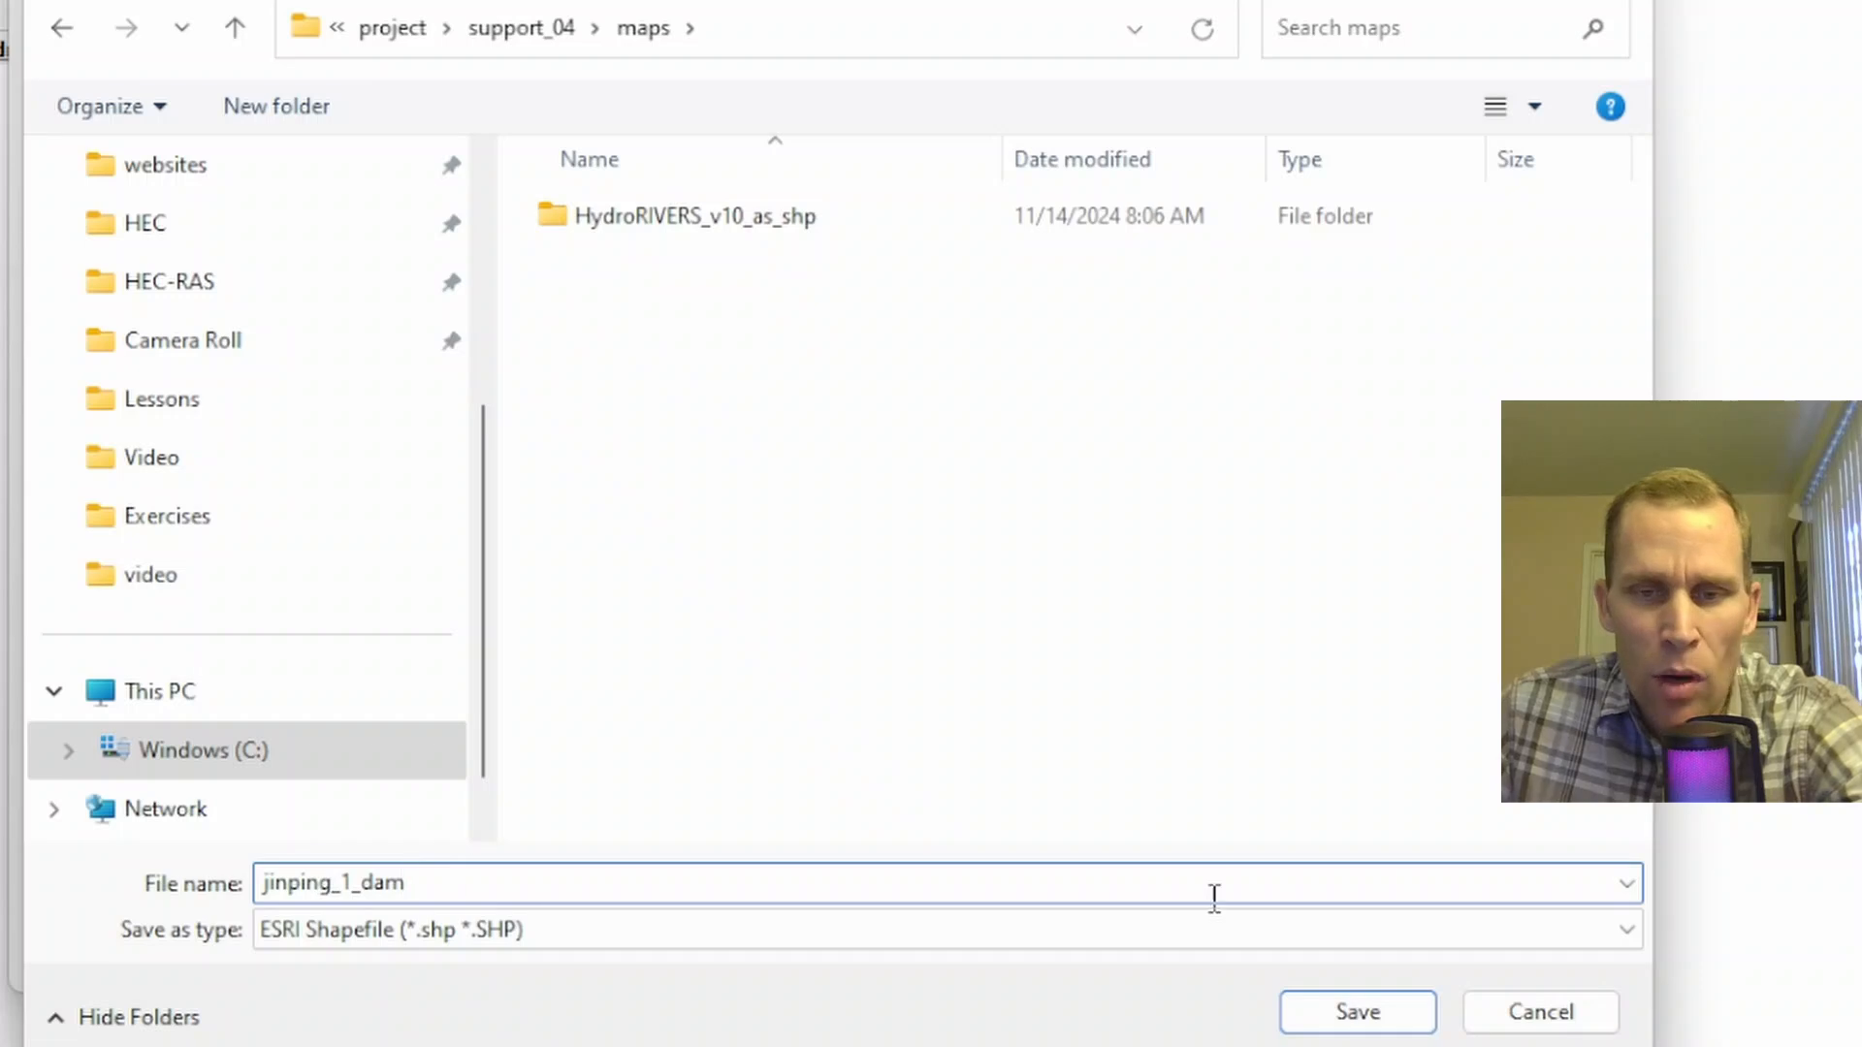
click(1392, 1024)
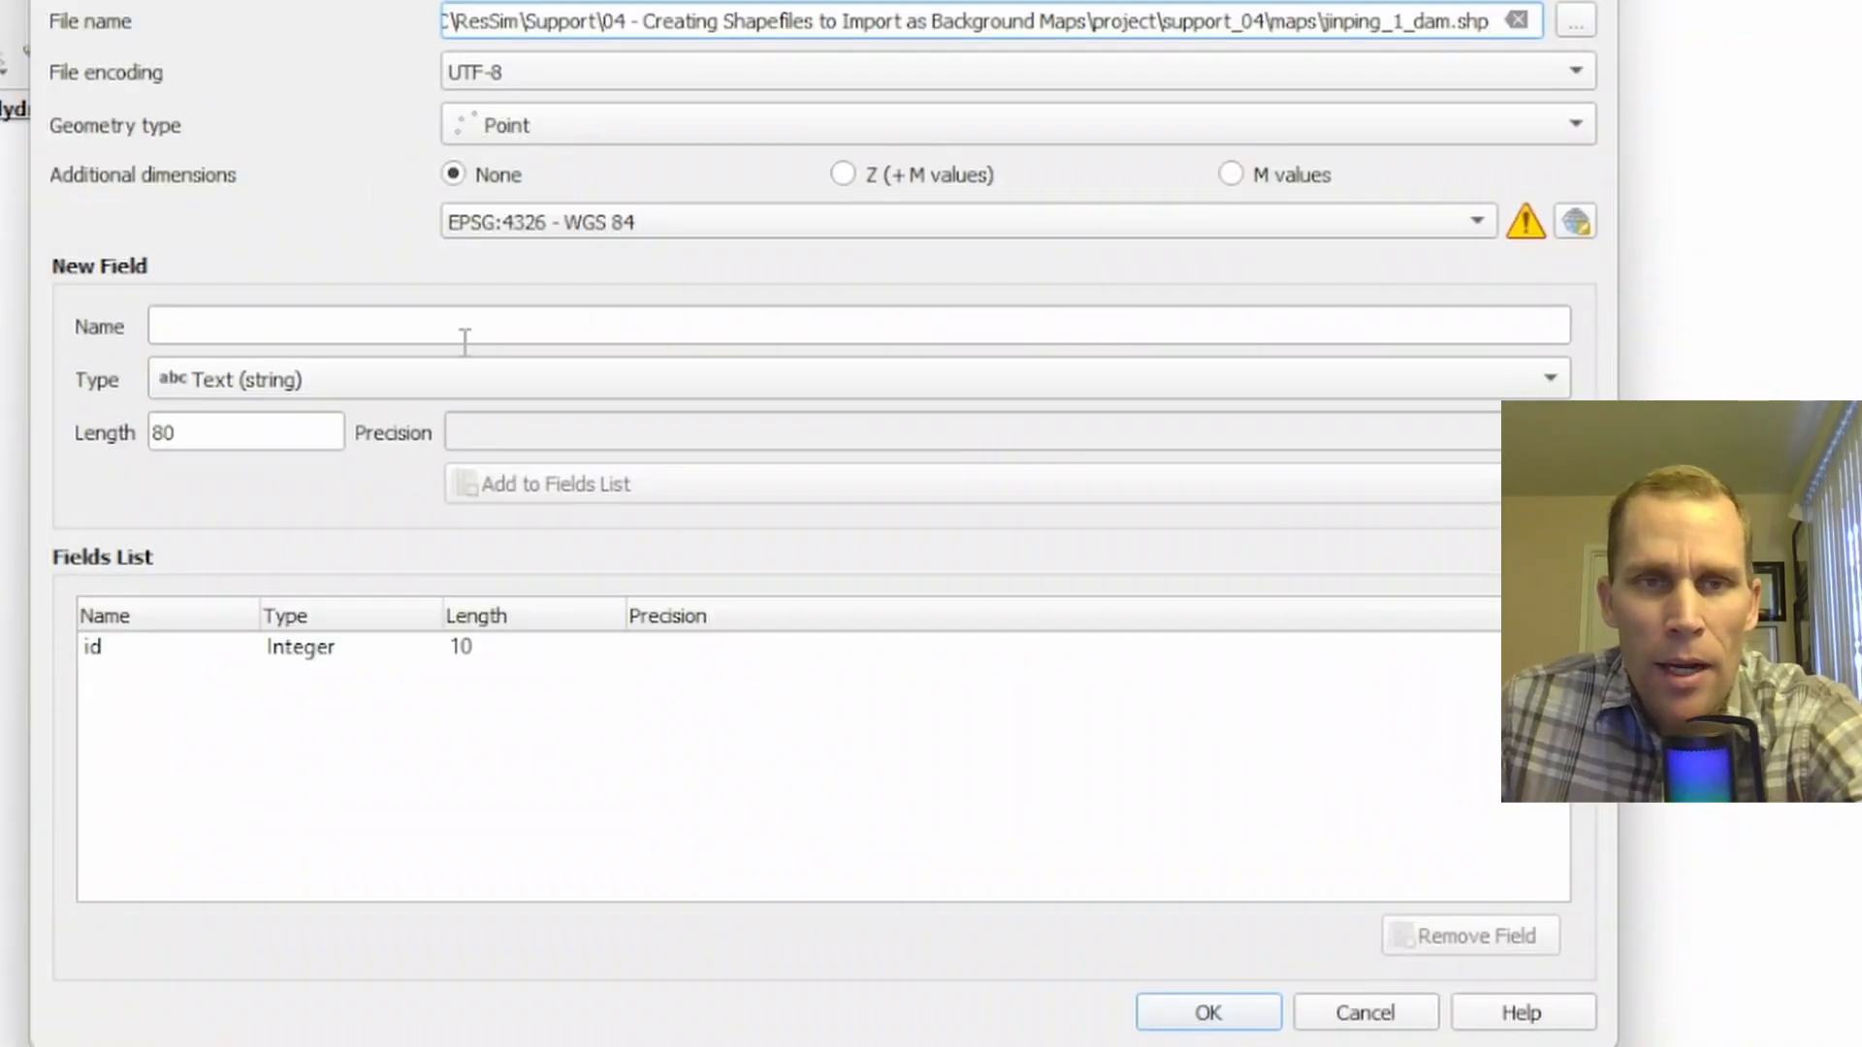
click(1208, 1013)
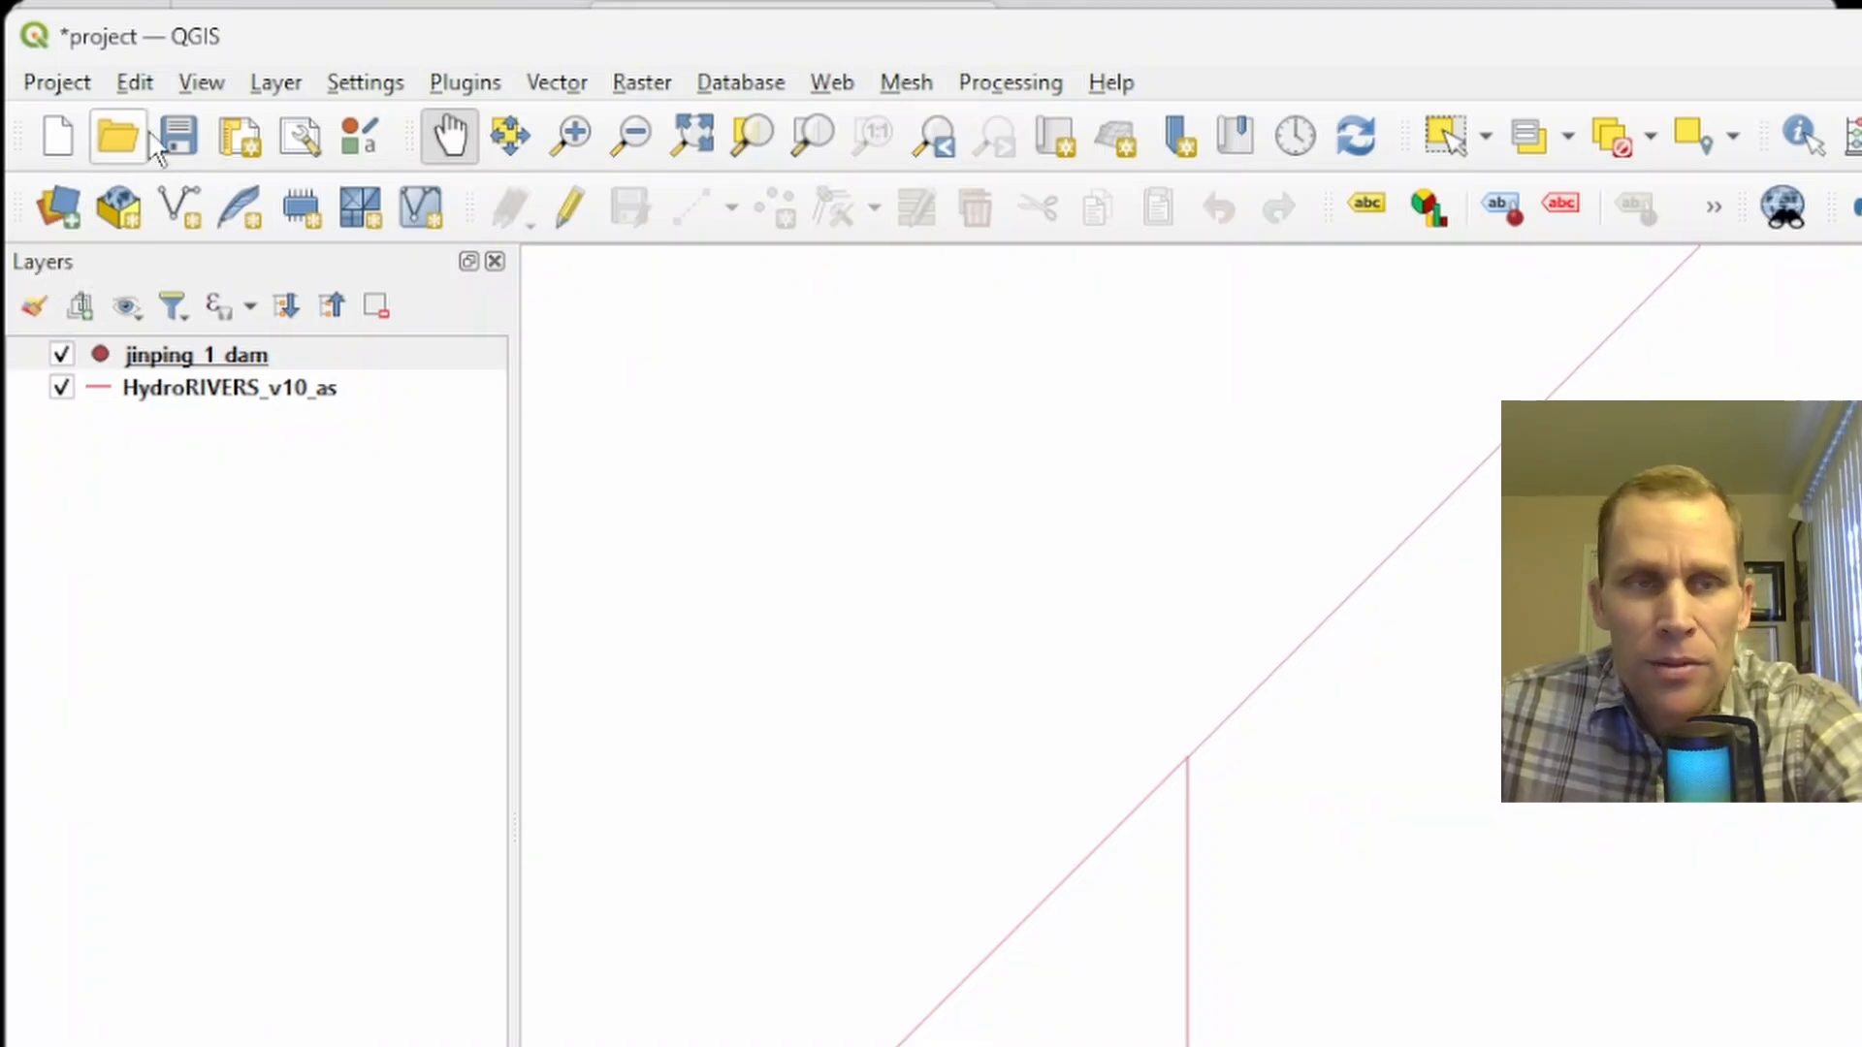
Show the Snapping Toolbar.
click(200, 84)
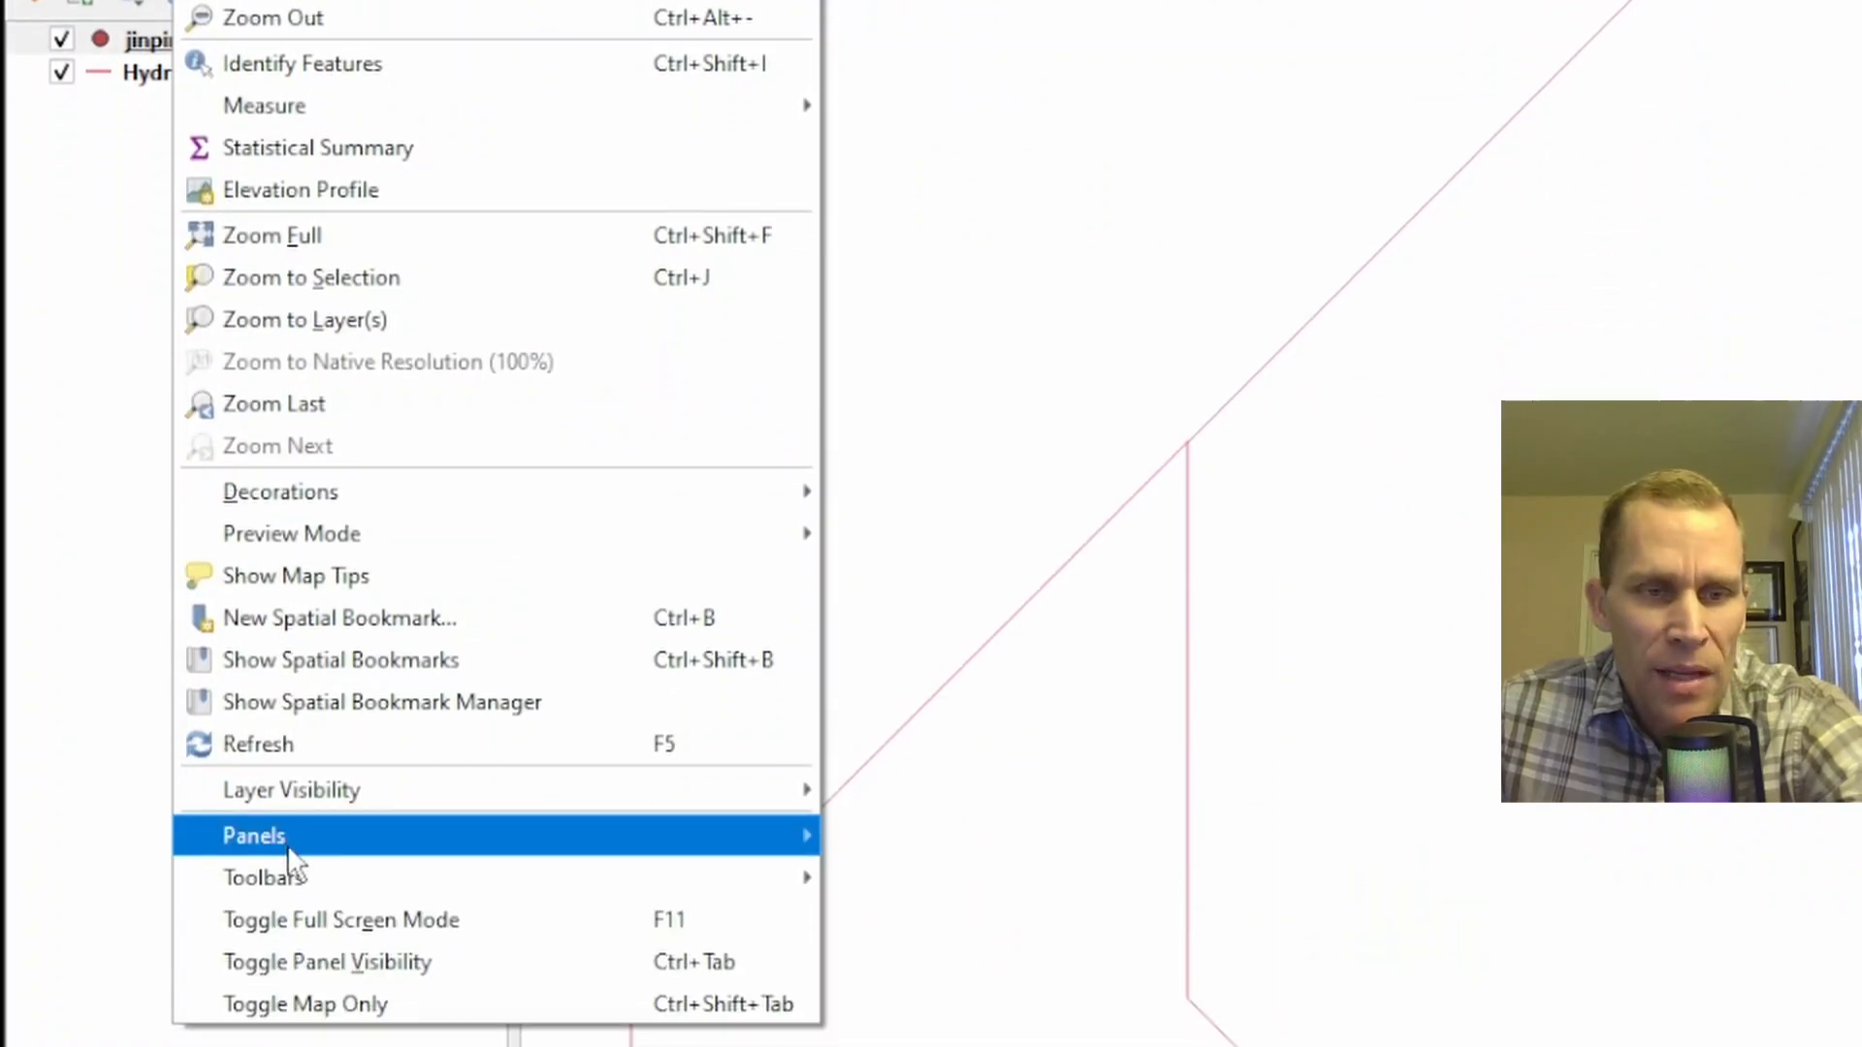
mouse_move(288, 851)
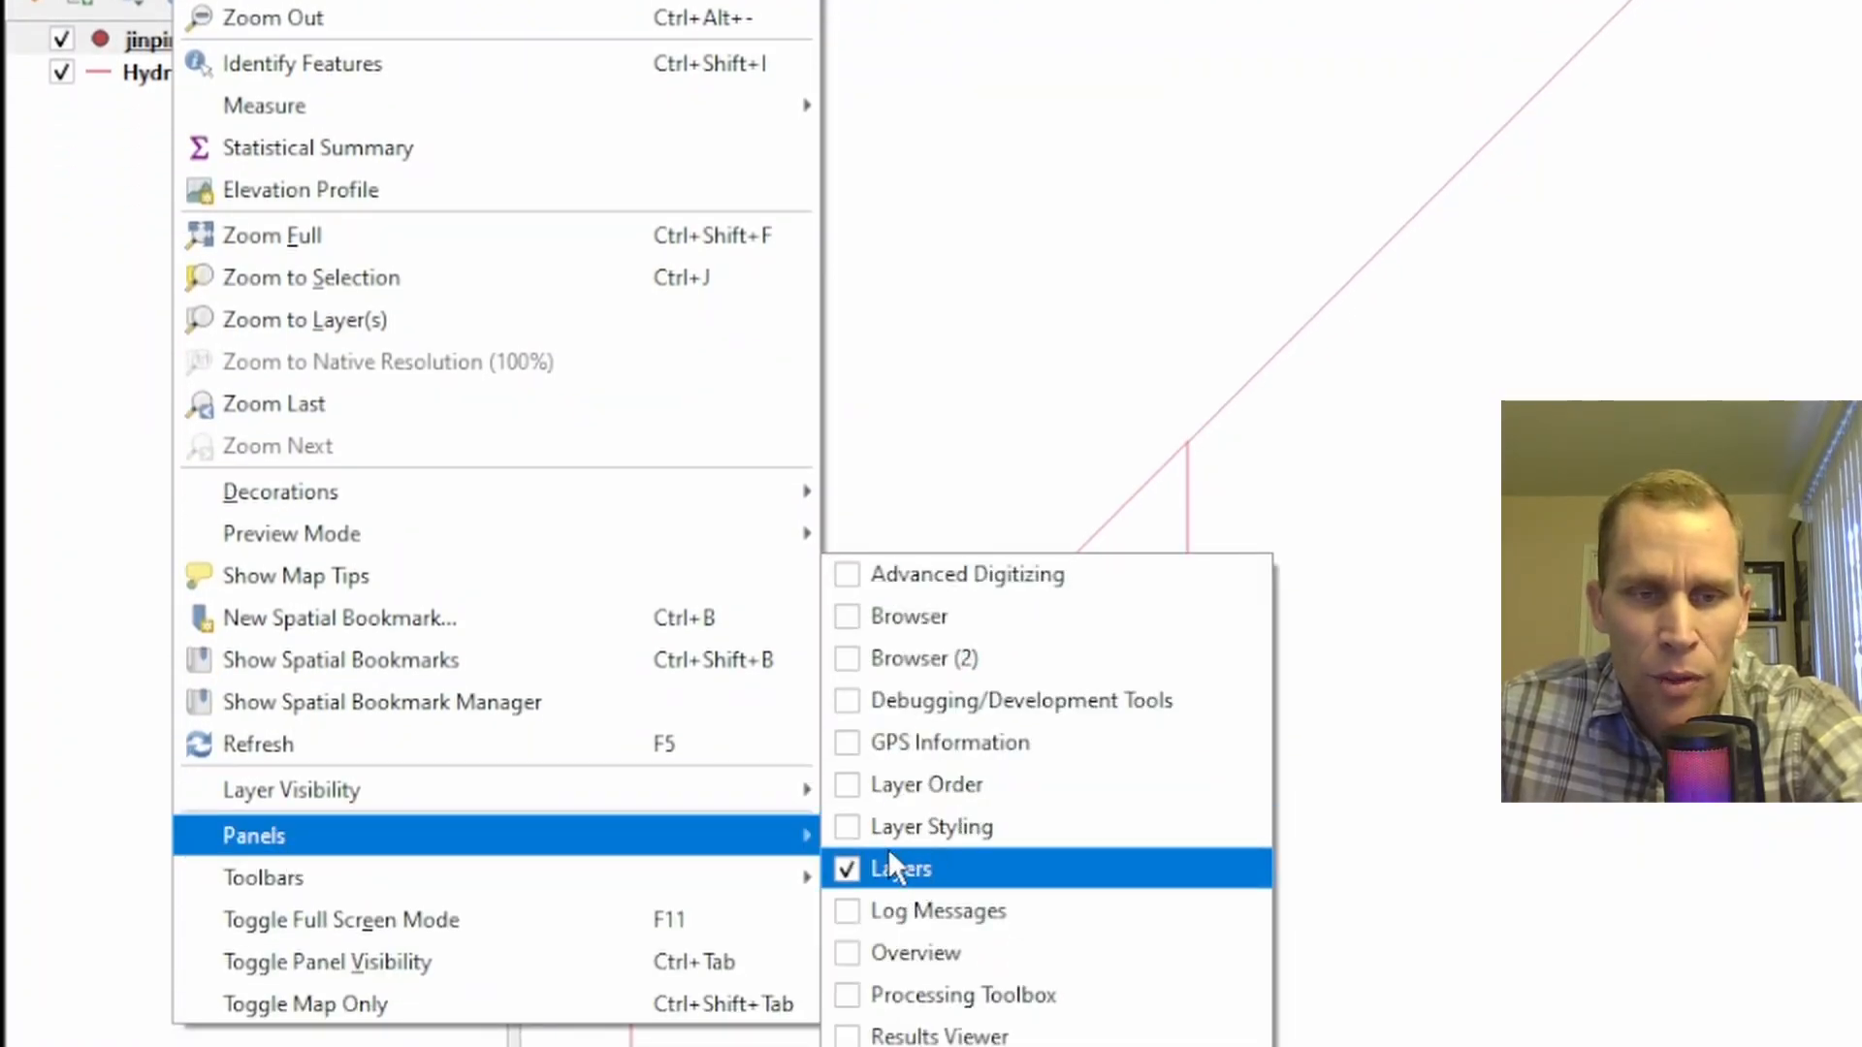
mouse_move(667, 870)
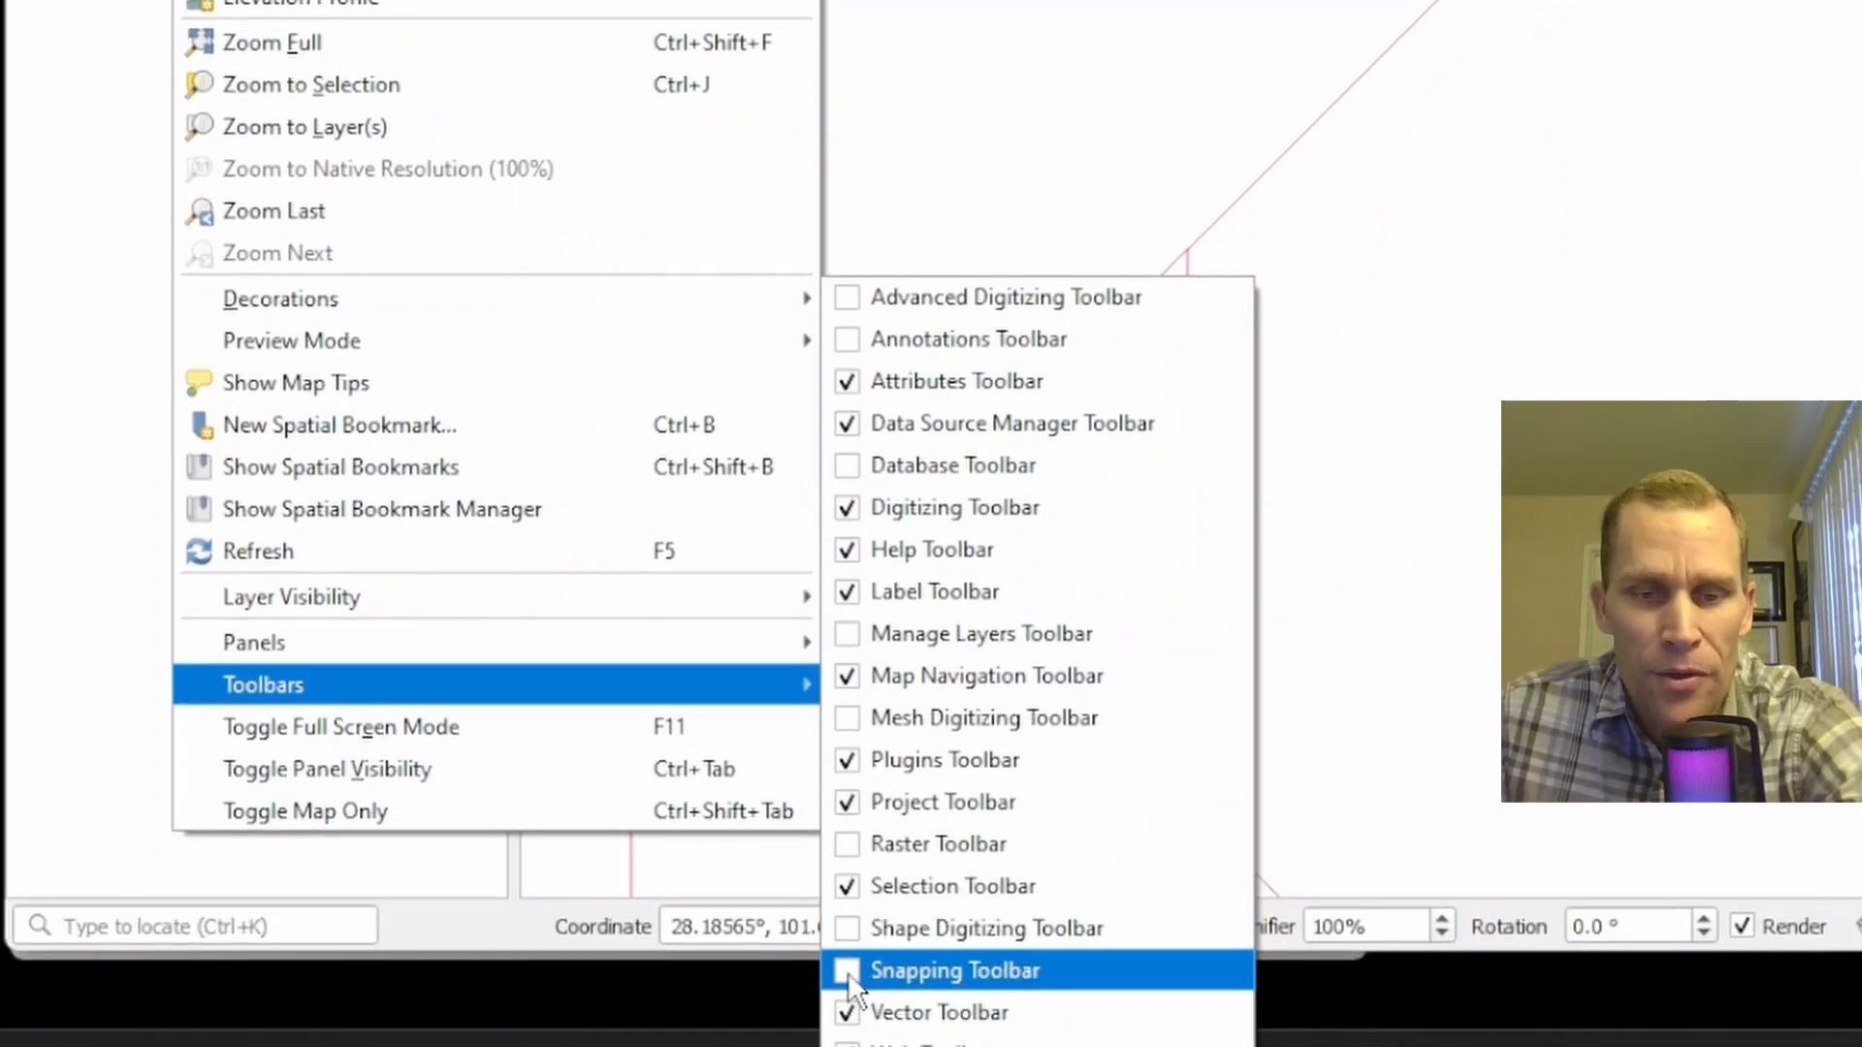
click(849, 975)
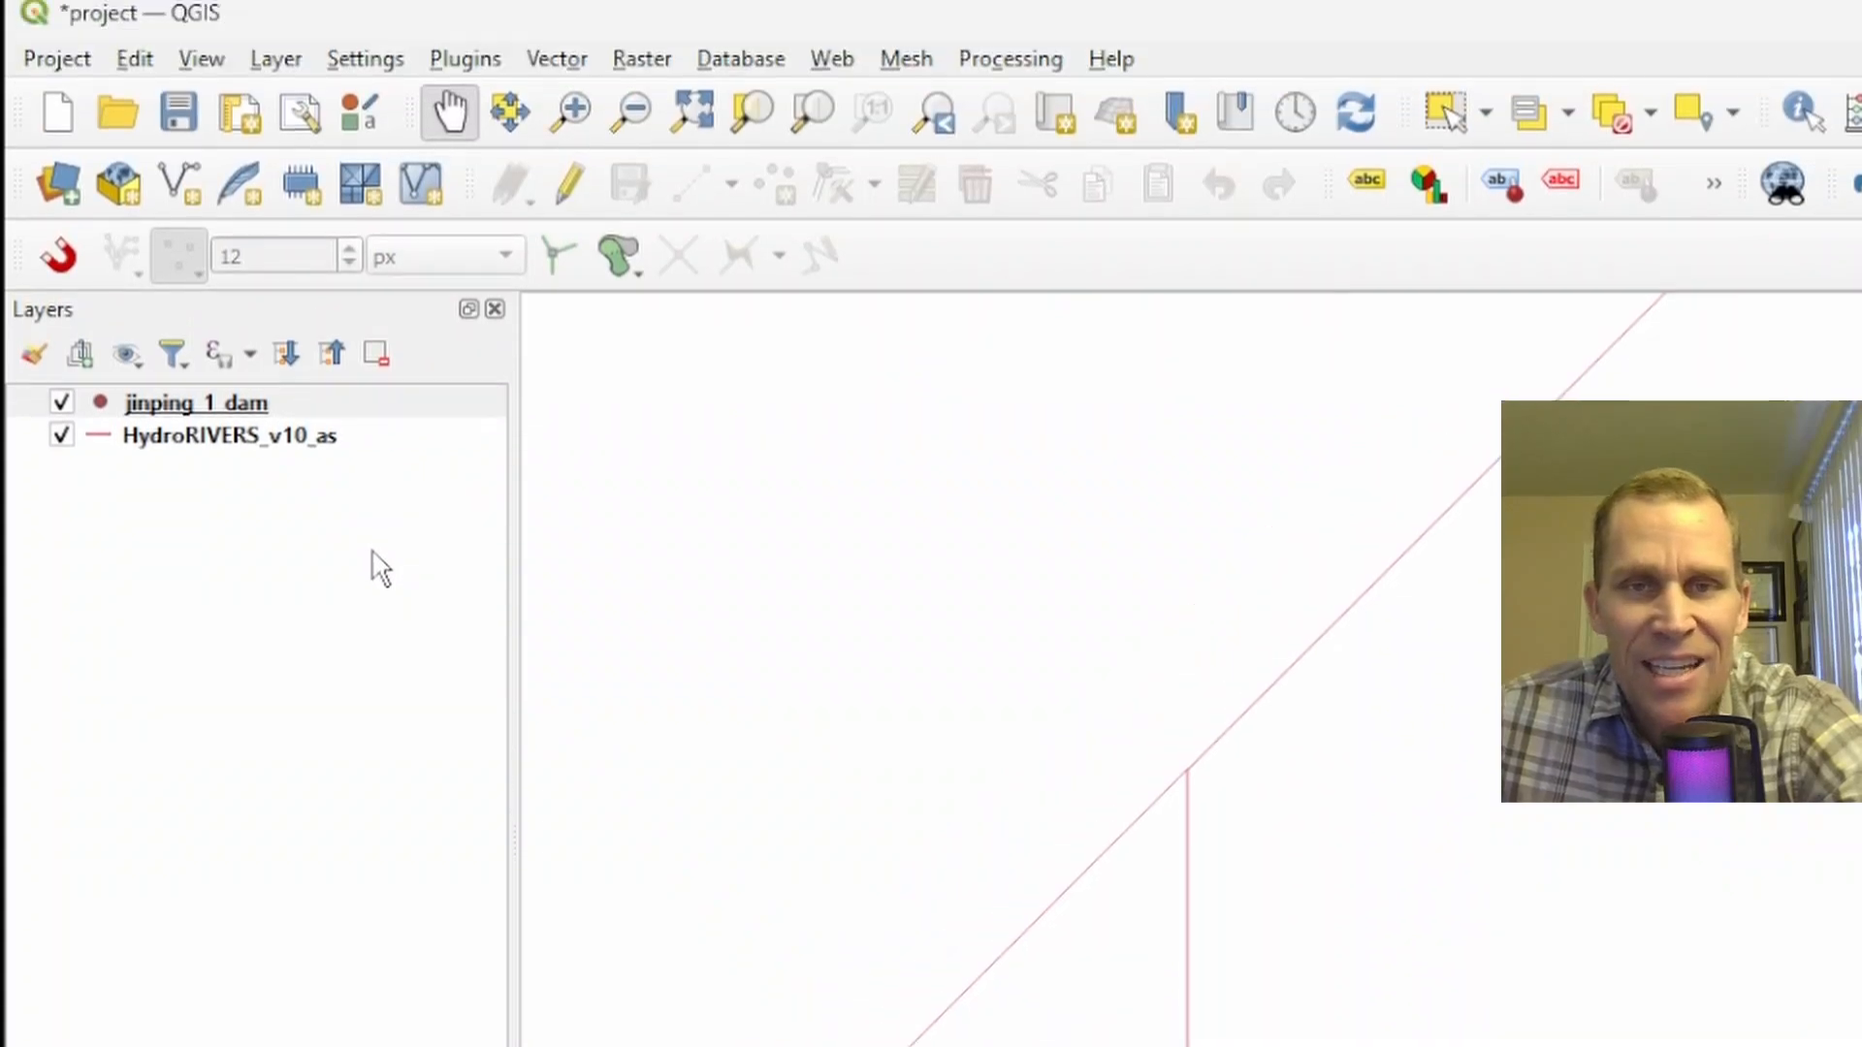
Start editing the jinping_1_dam layer, enable snapping and add a point with id 1 at the river junction marking the dam site.
click(175, 438)
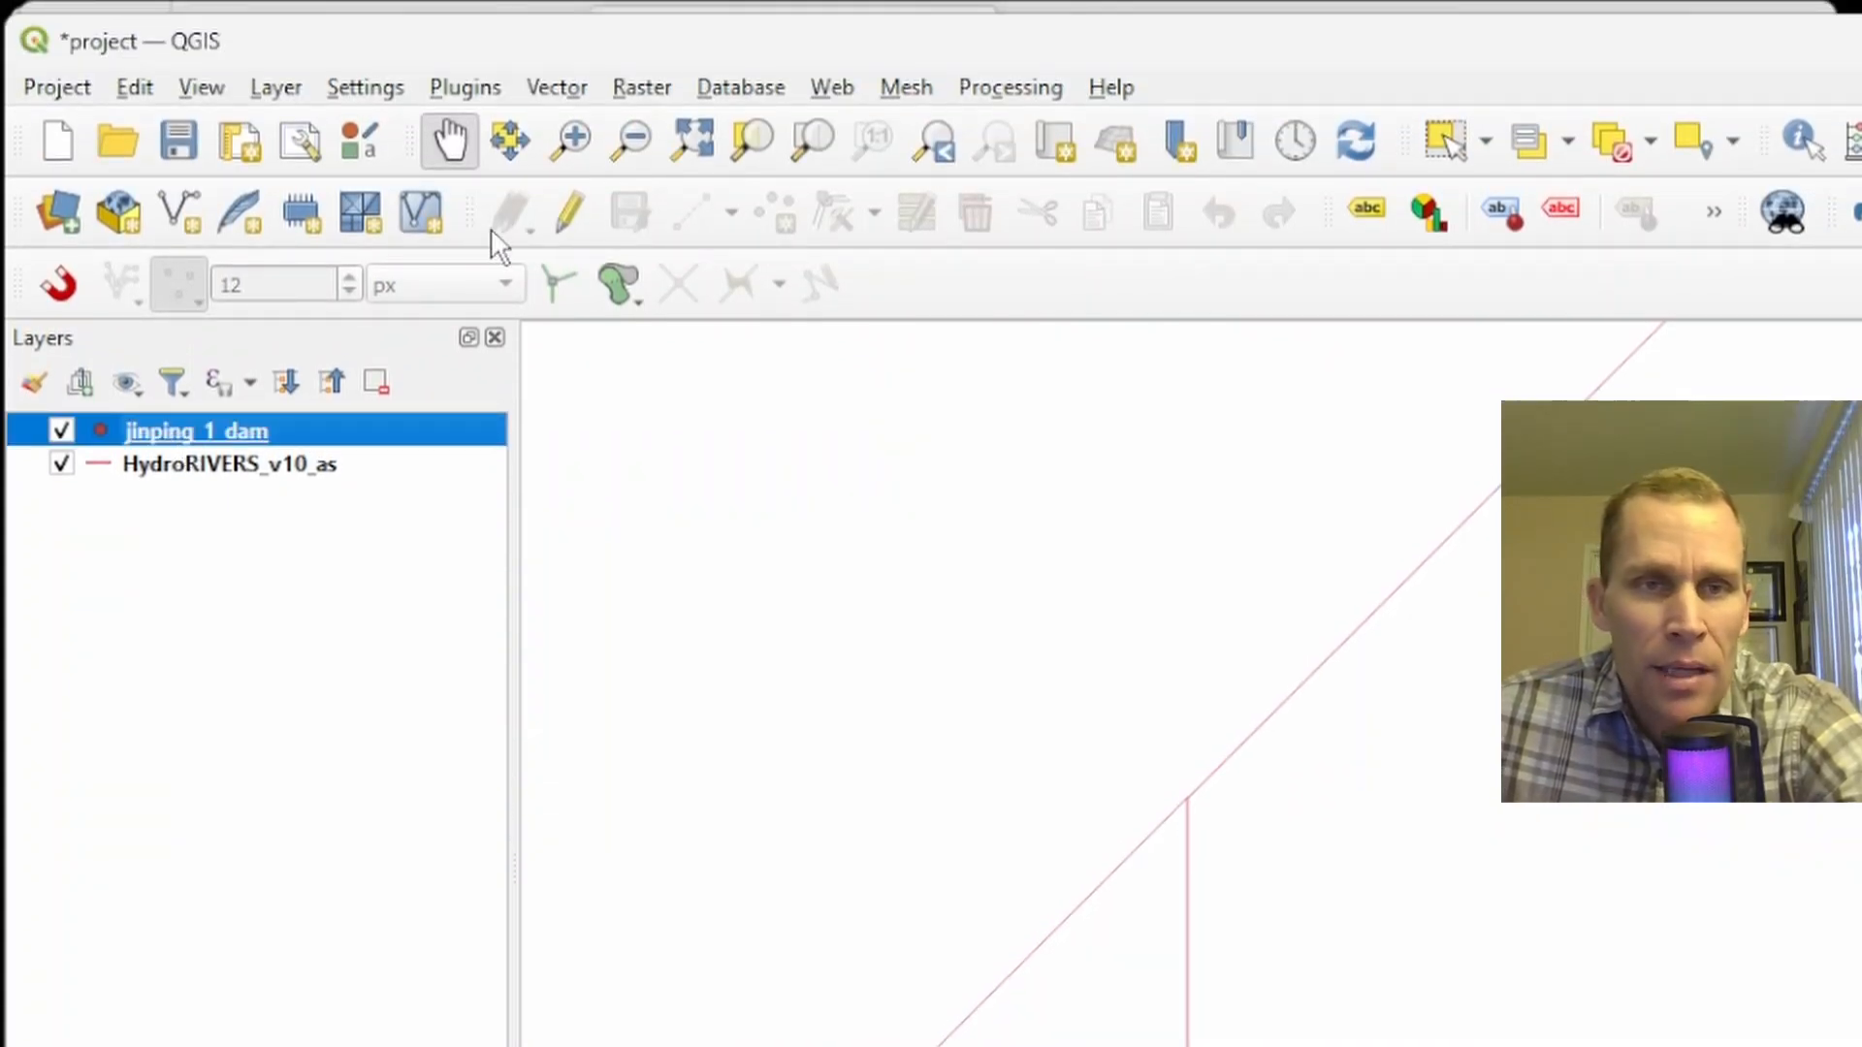
click(570, 217)
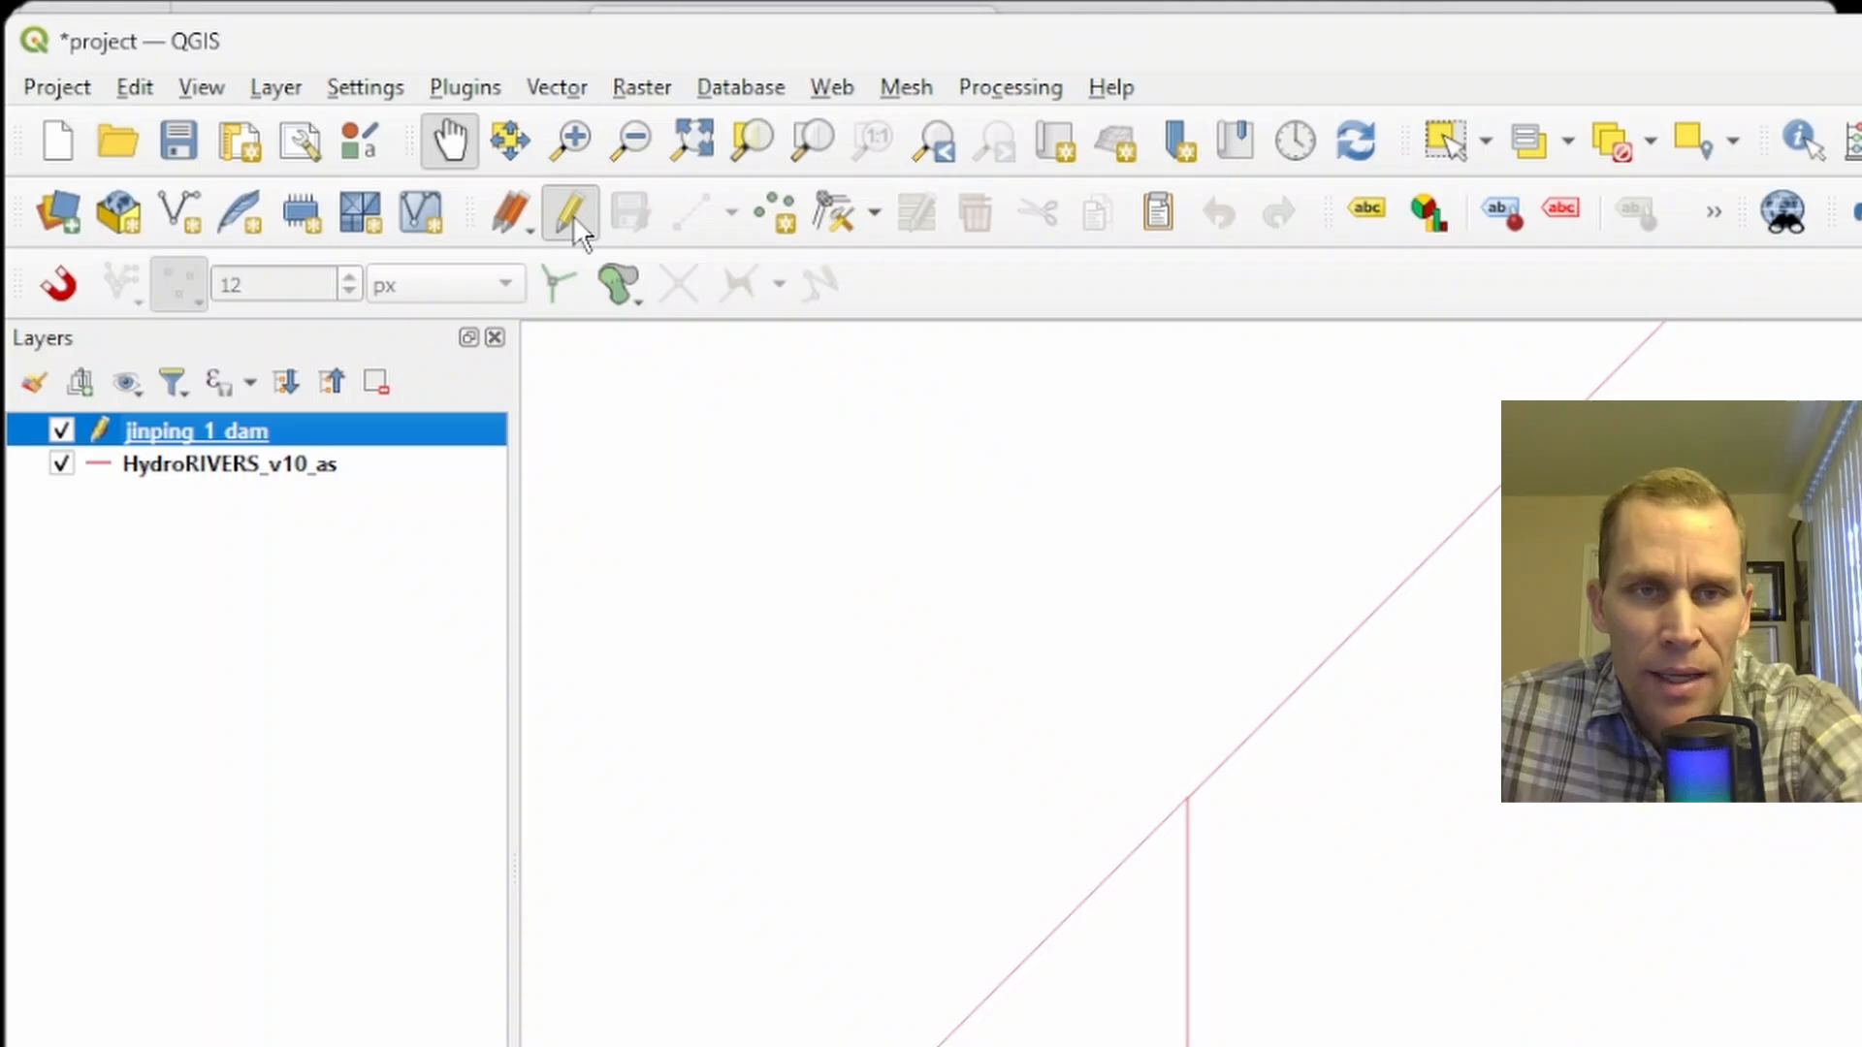
click(766, 209)
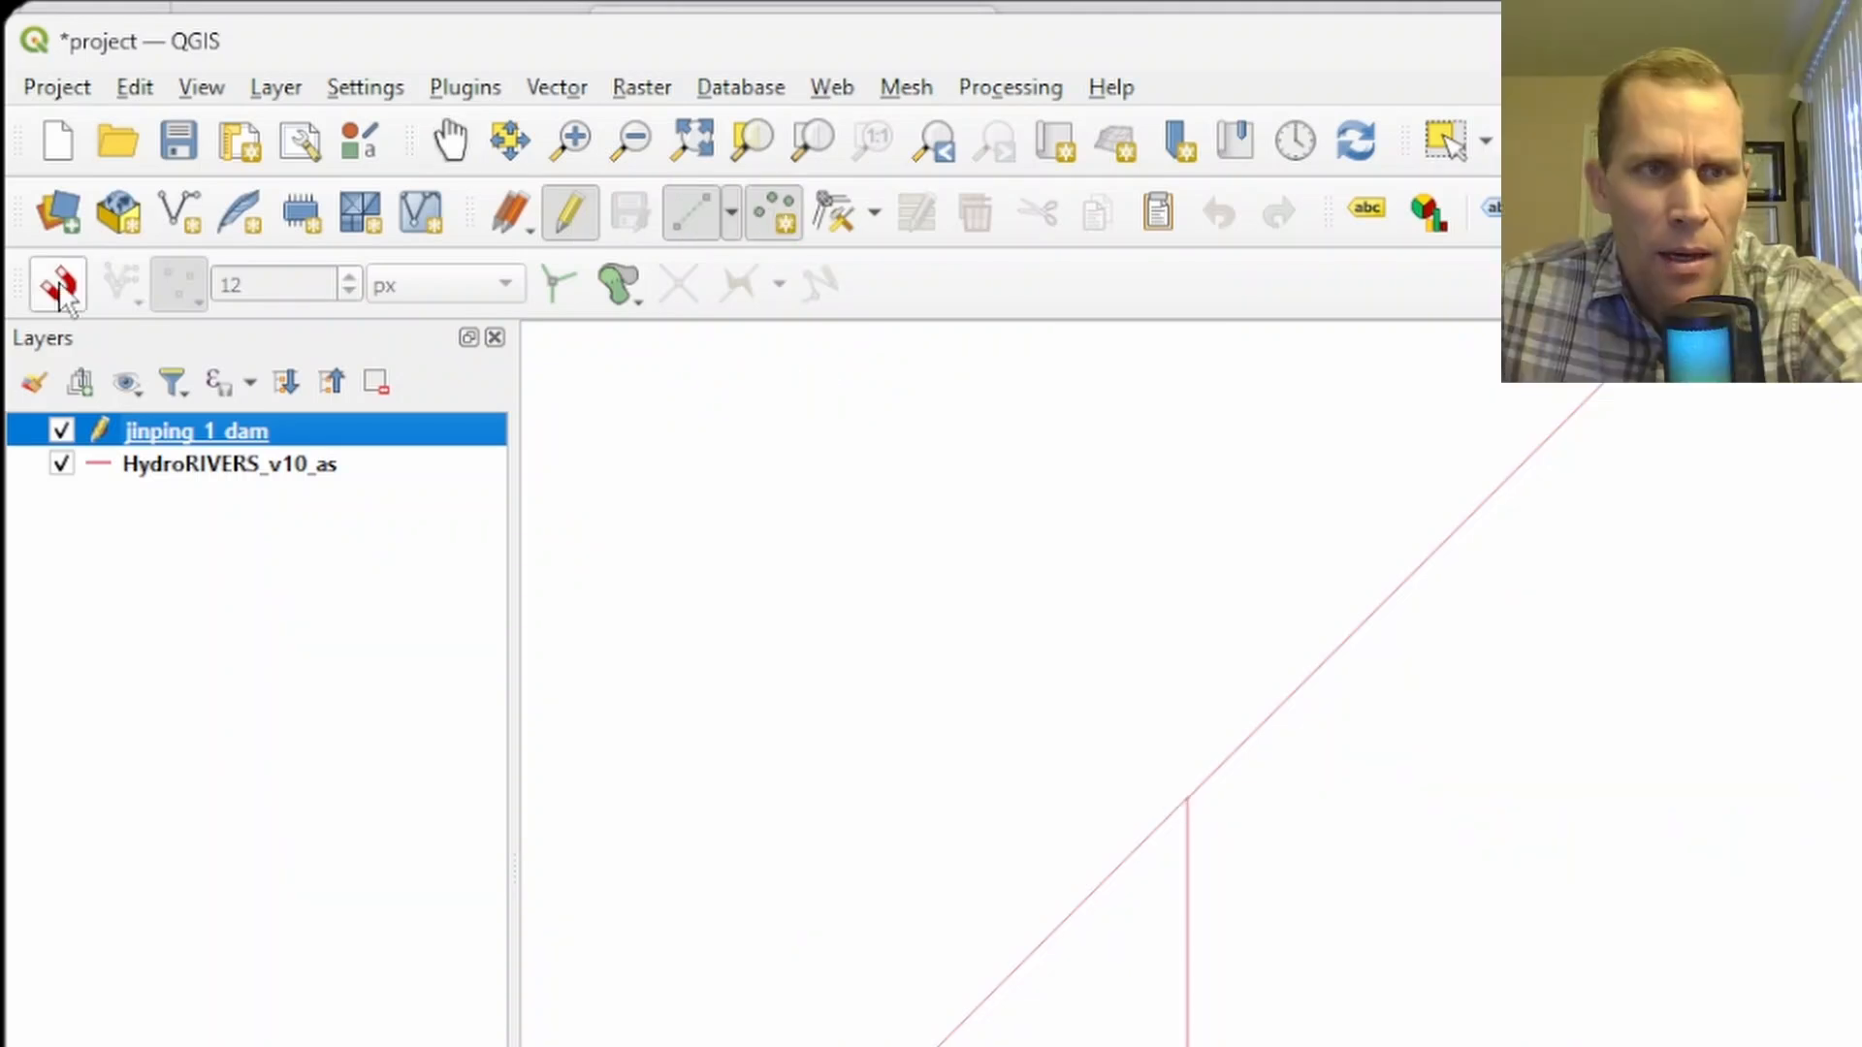
click(59, 287)
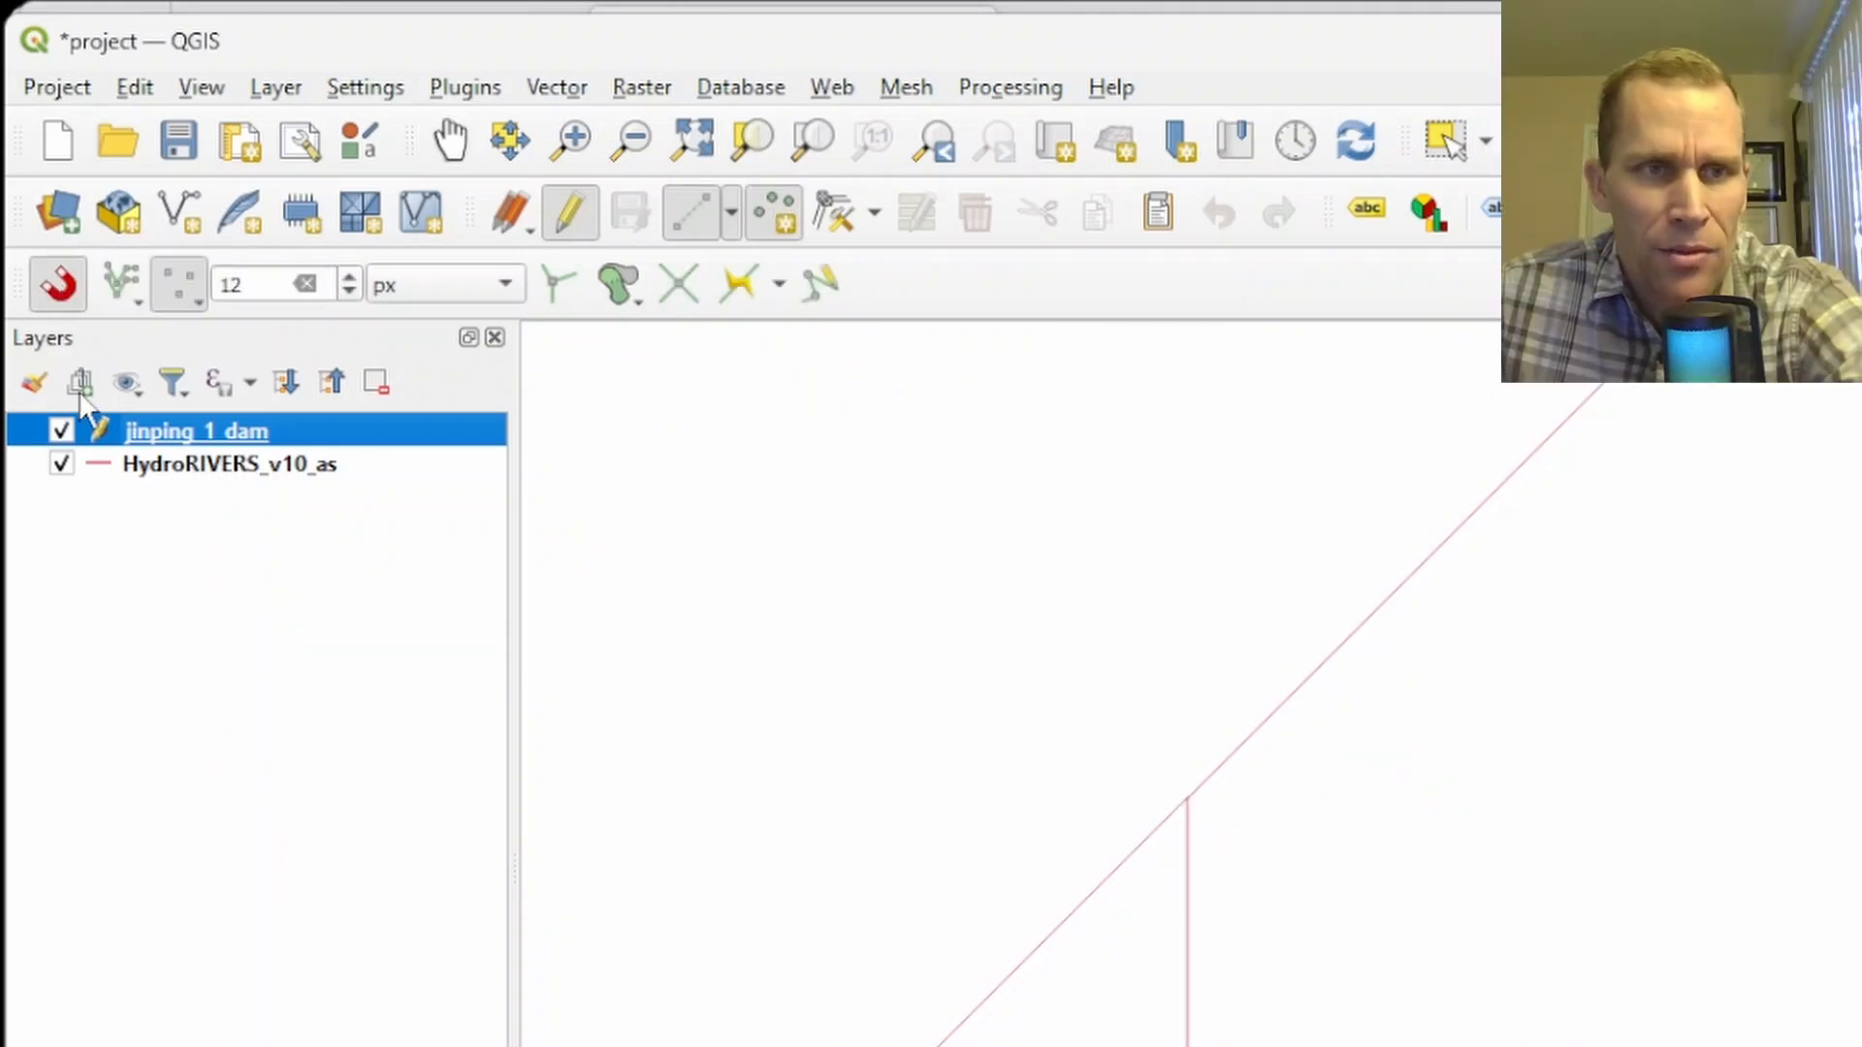
click(1177, 794)
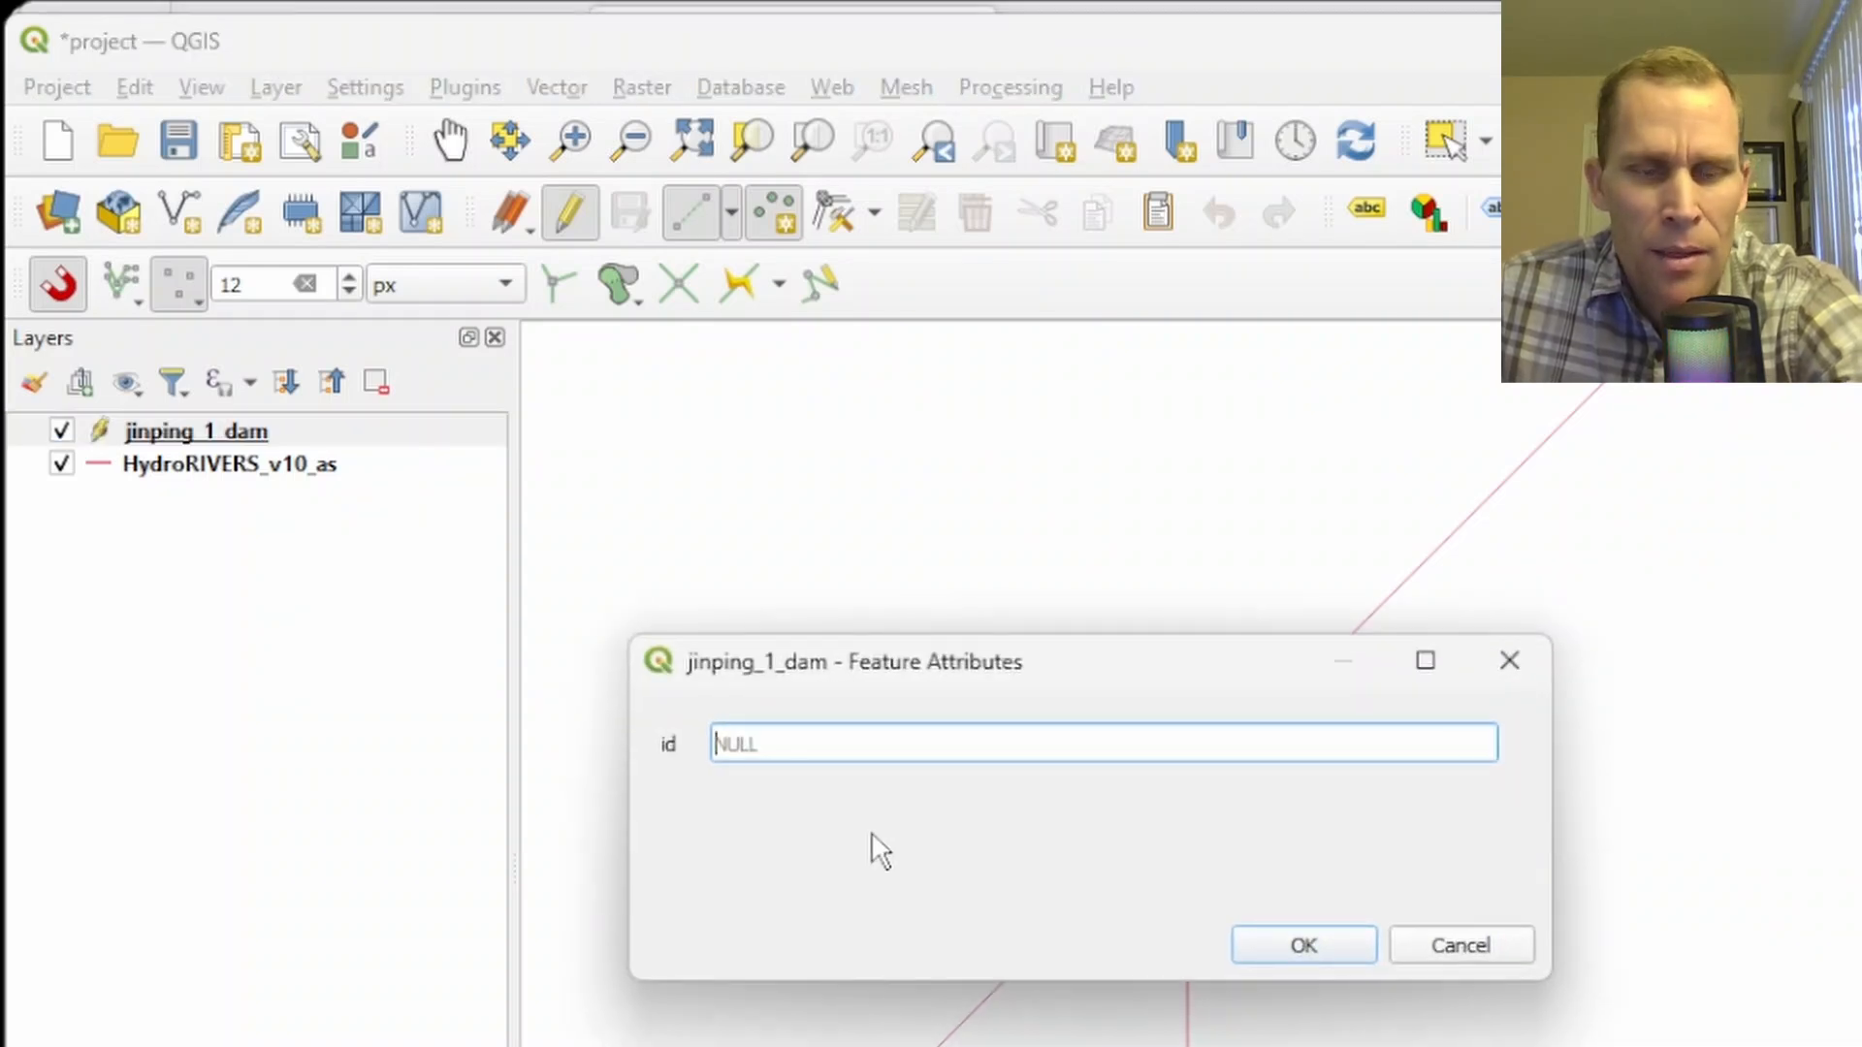
text(1)
click(1285, 955)
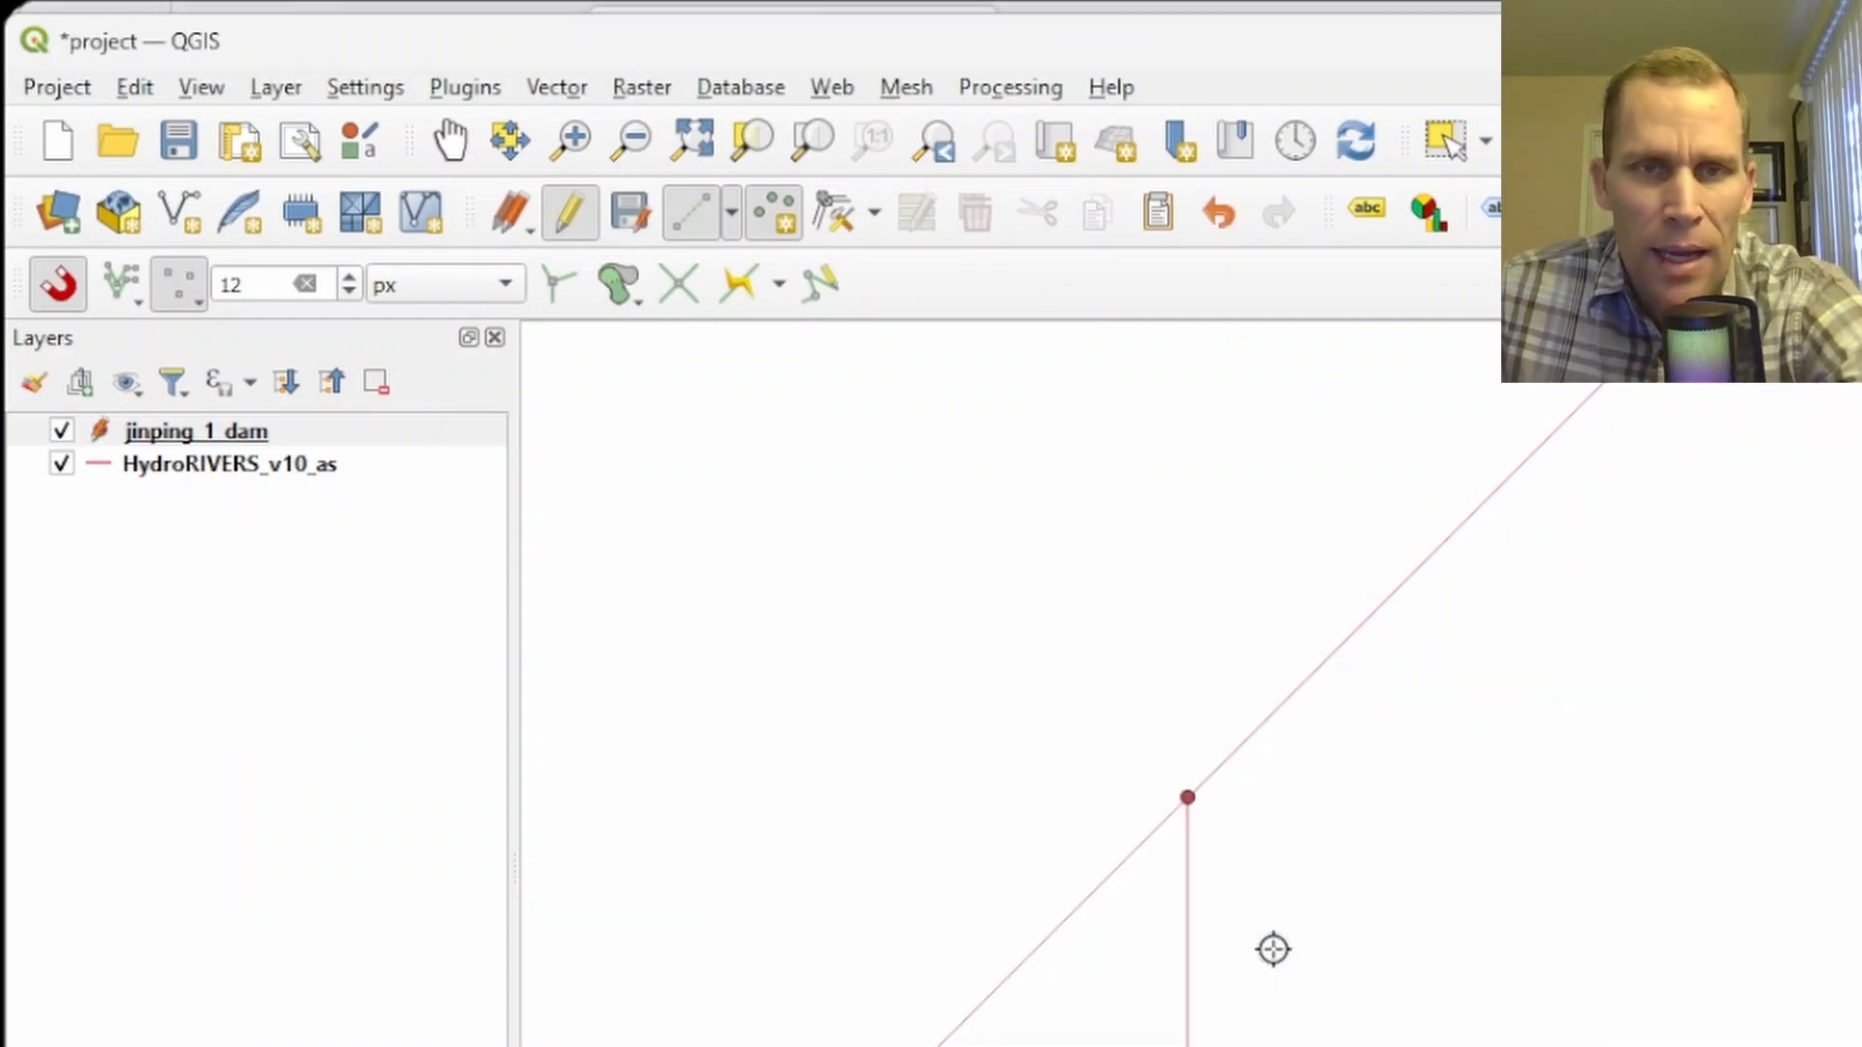
Turn off snapping and hide the Snapping Toolbar.
click(56, 291)
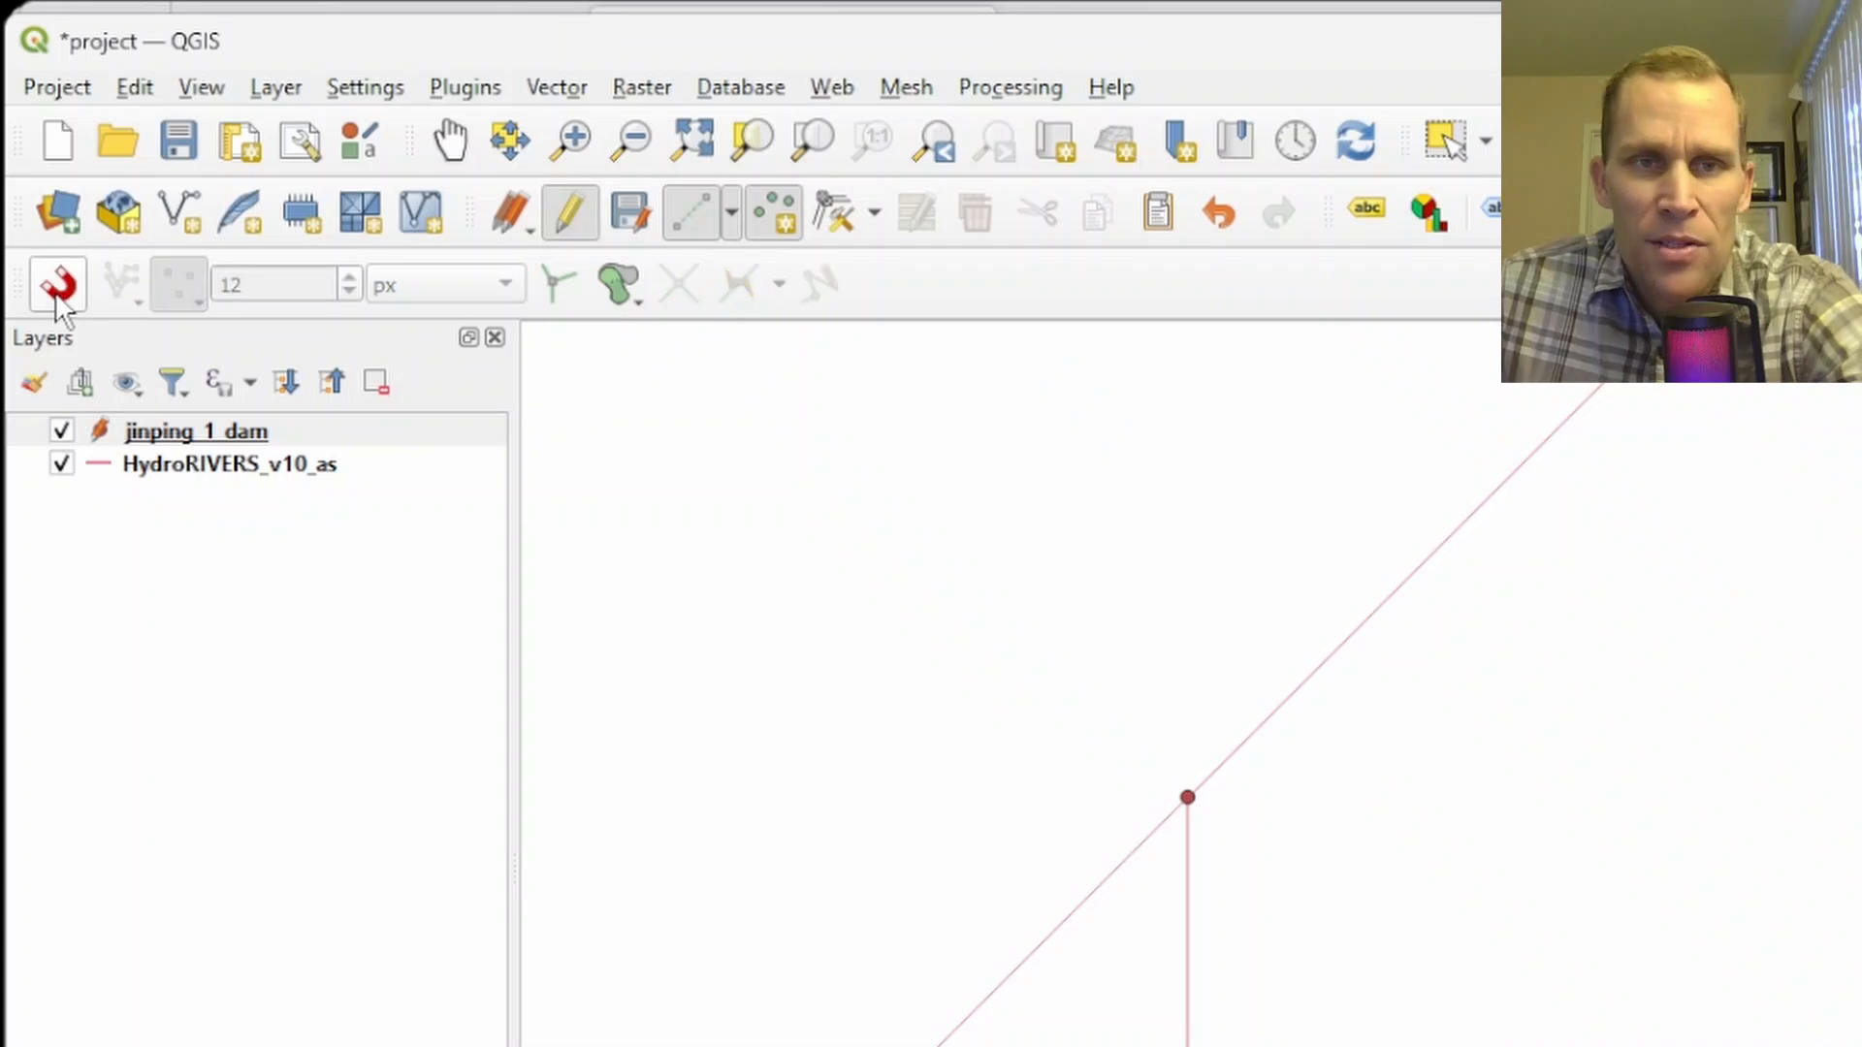
right_click(71, 299)
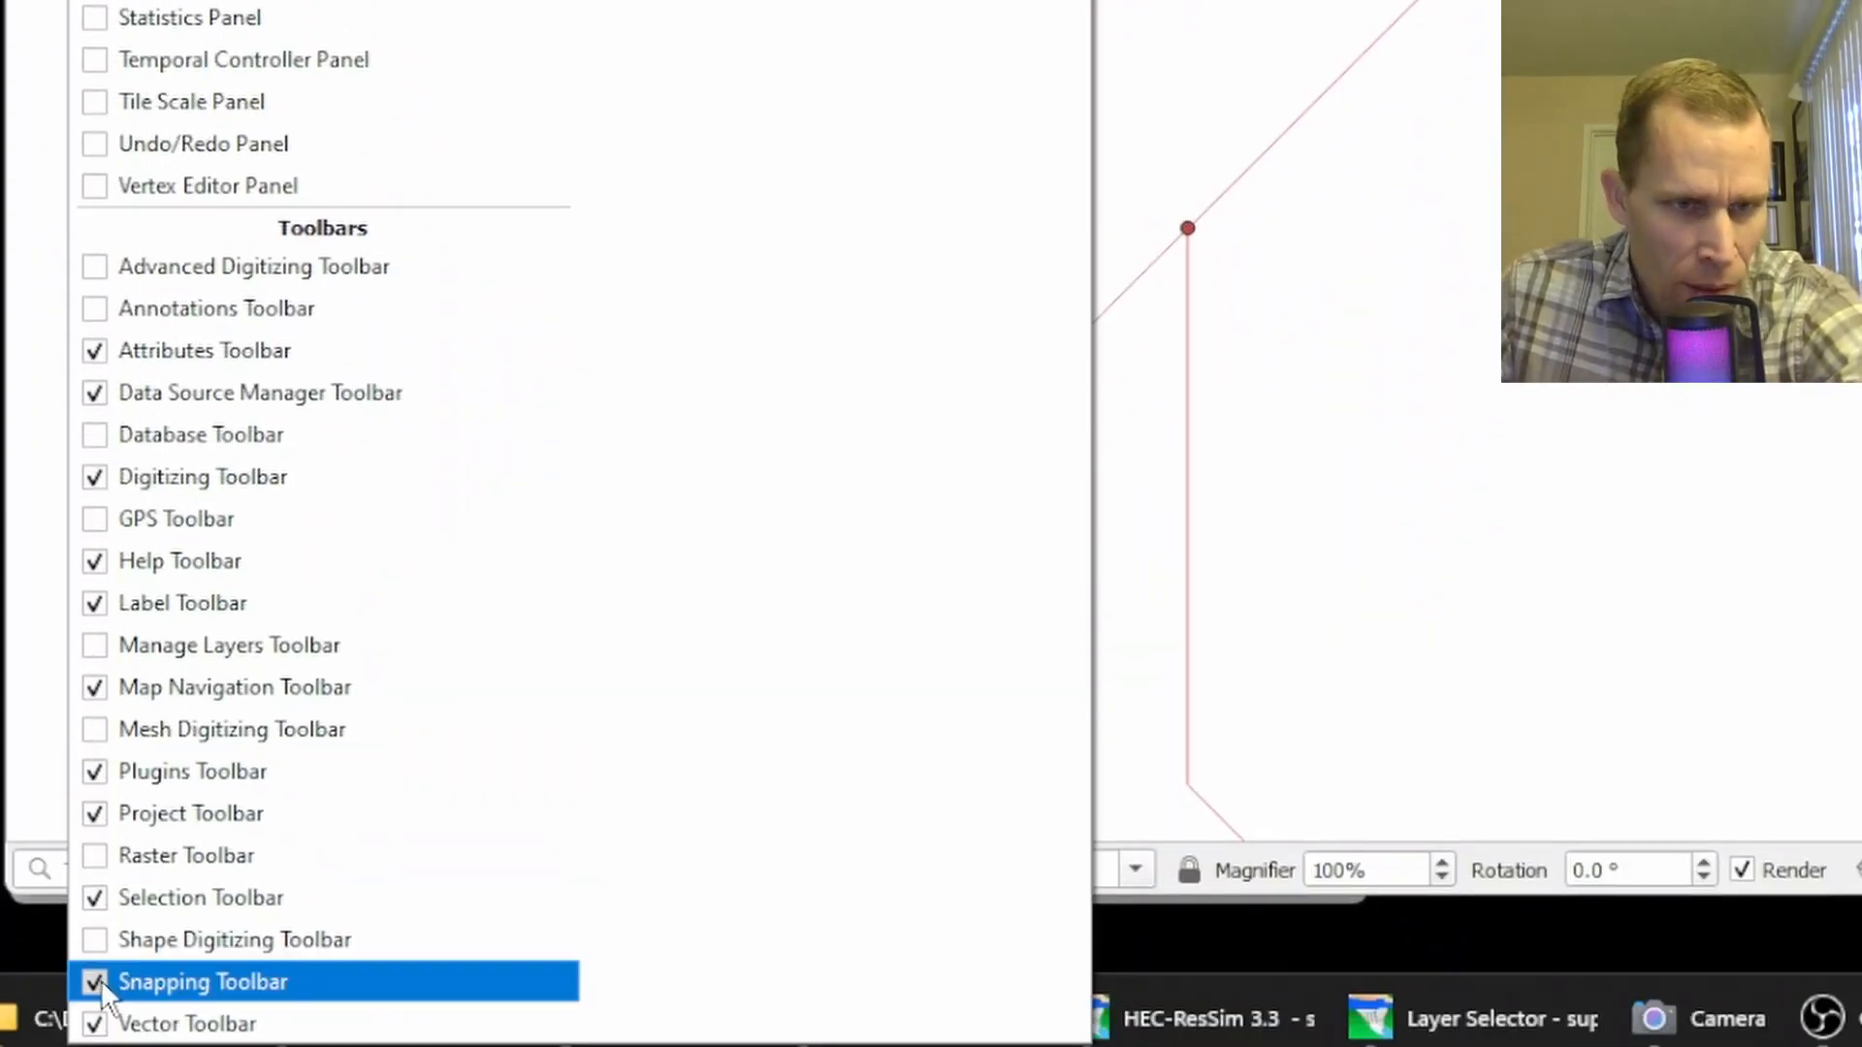
click(101, 980)
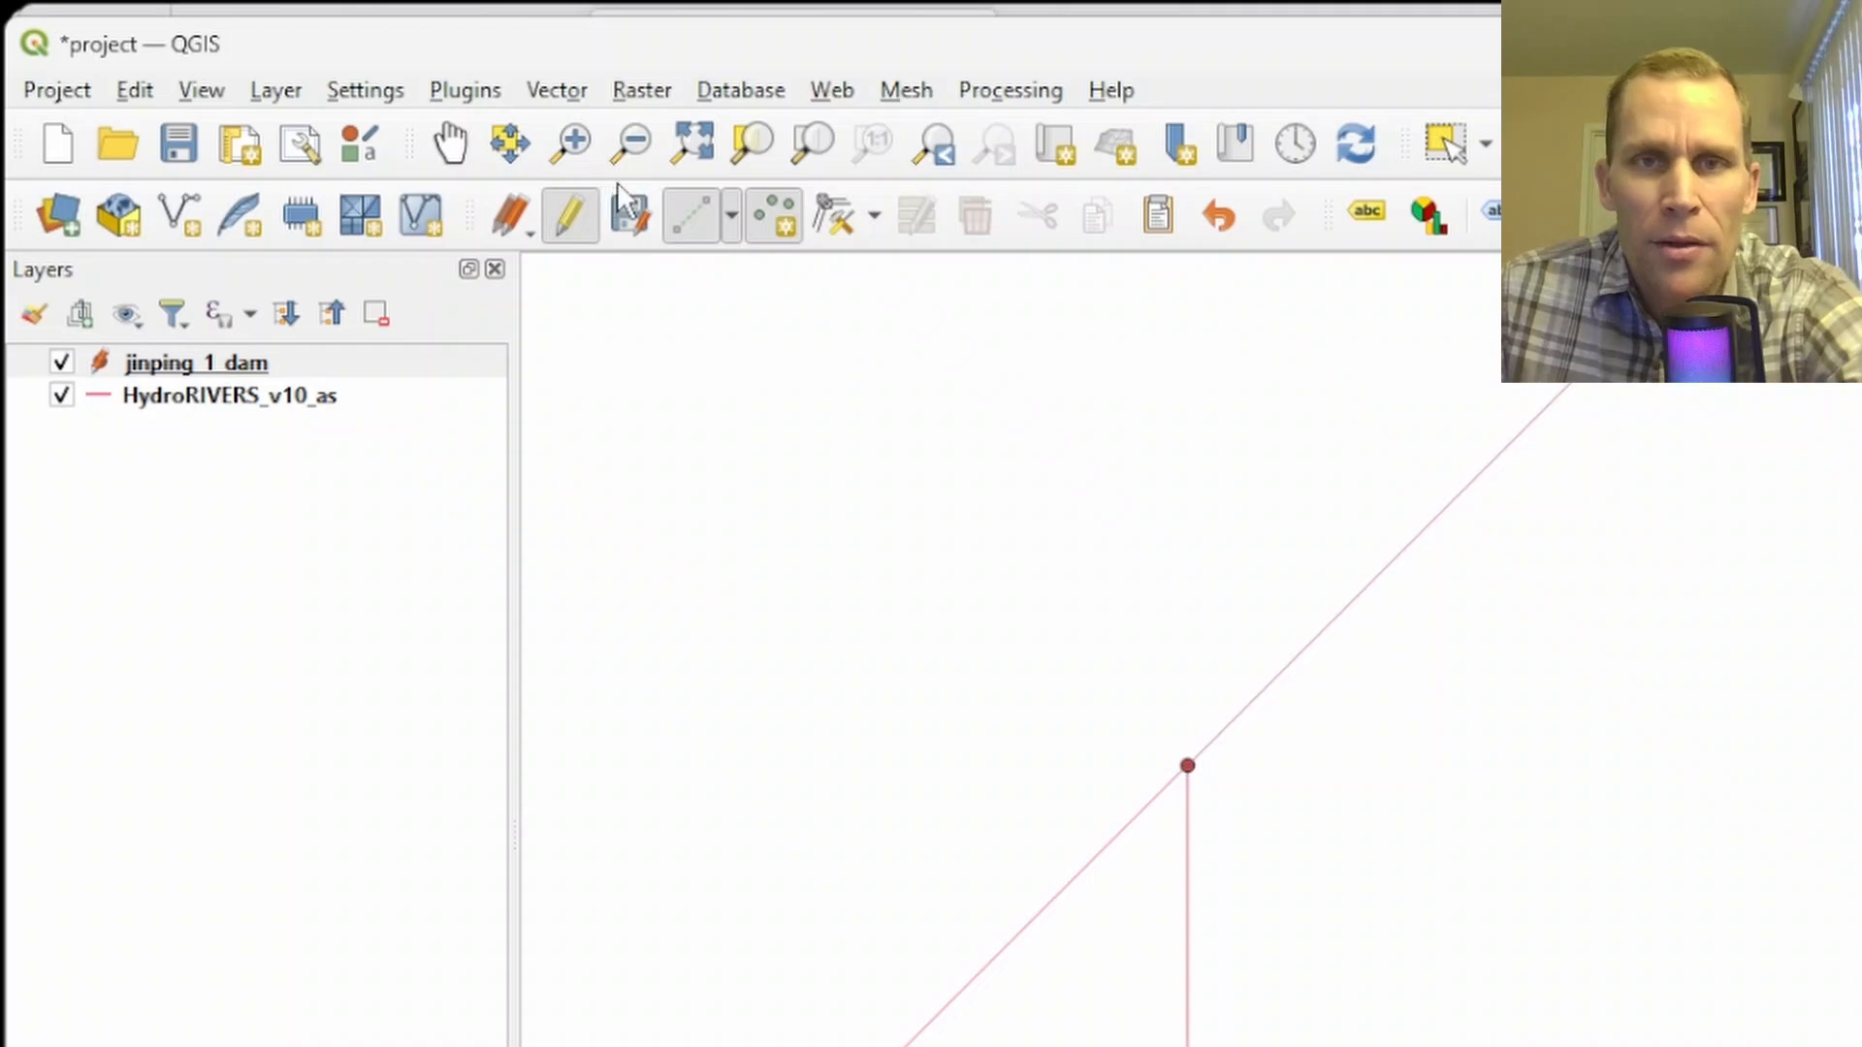
right_click(593, 170)
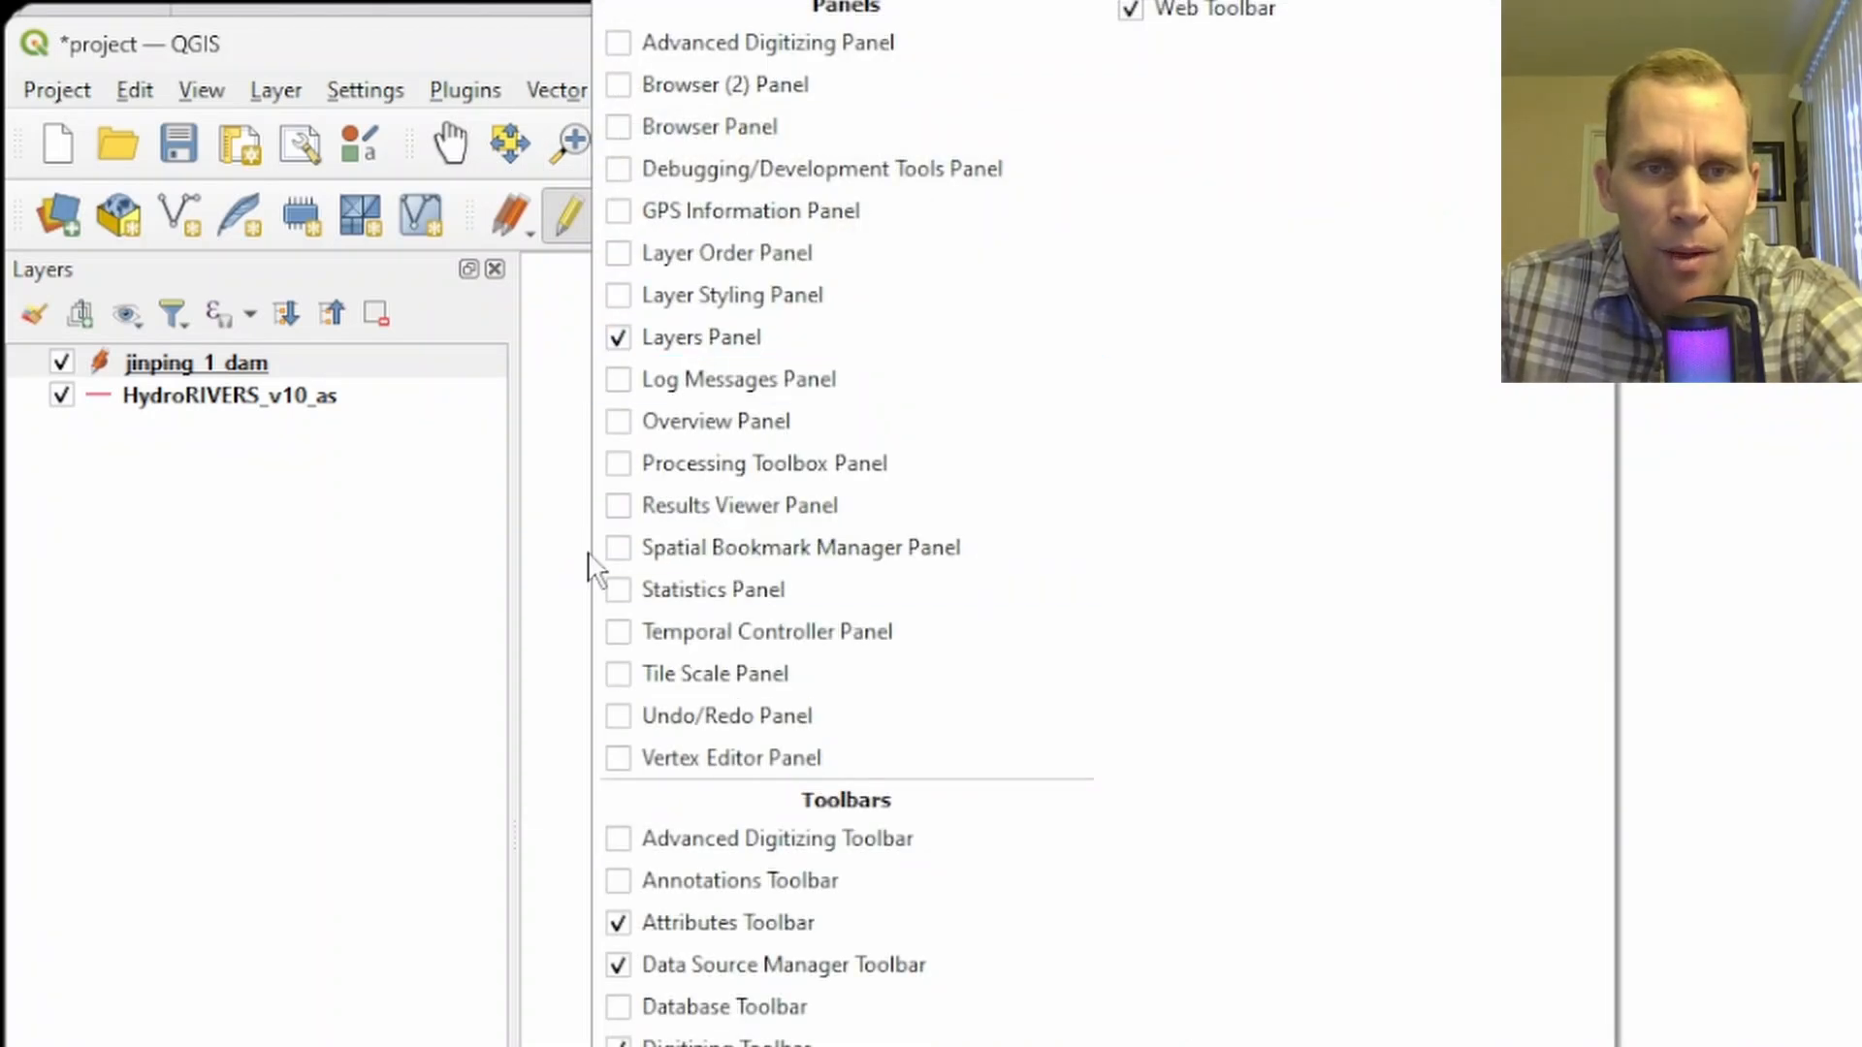
click(359, 650)
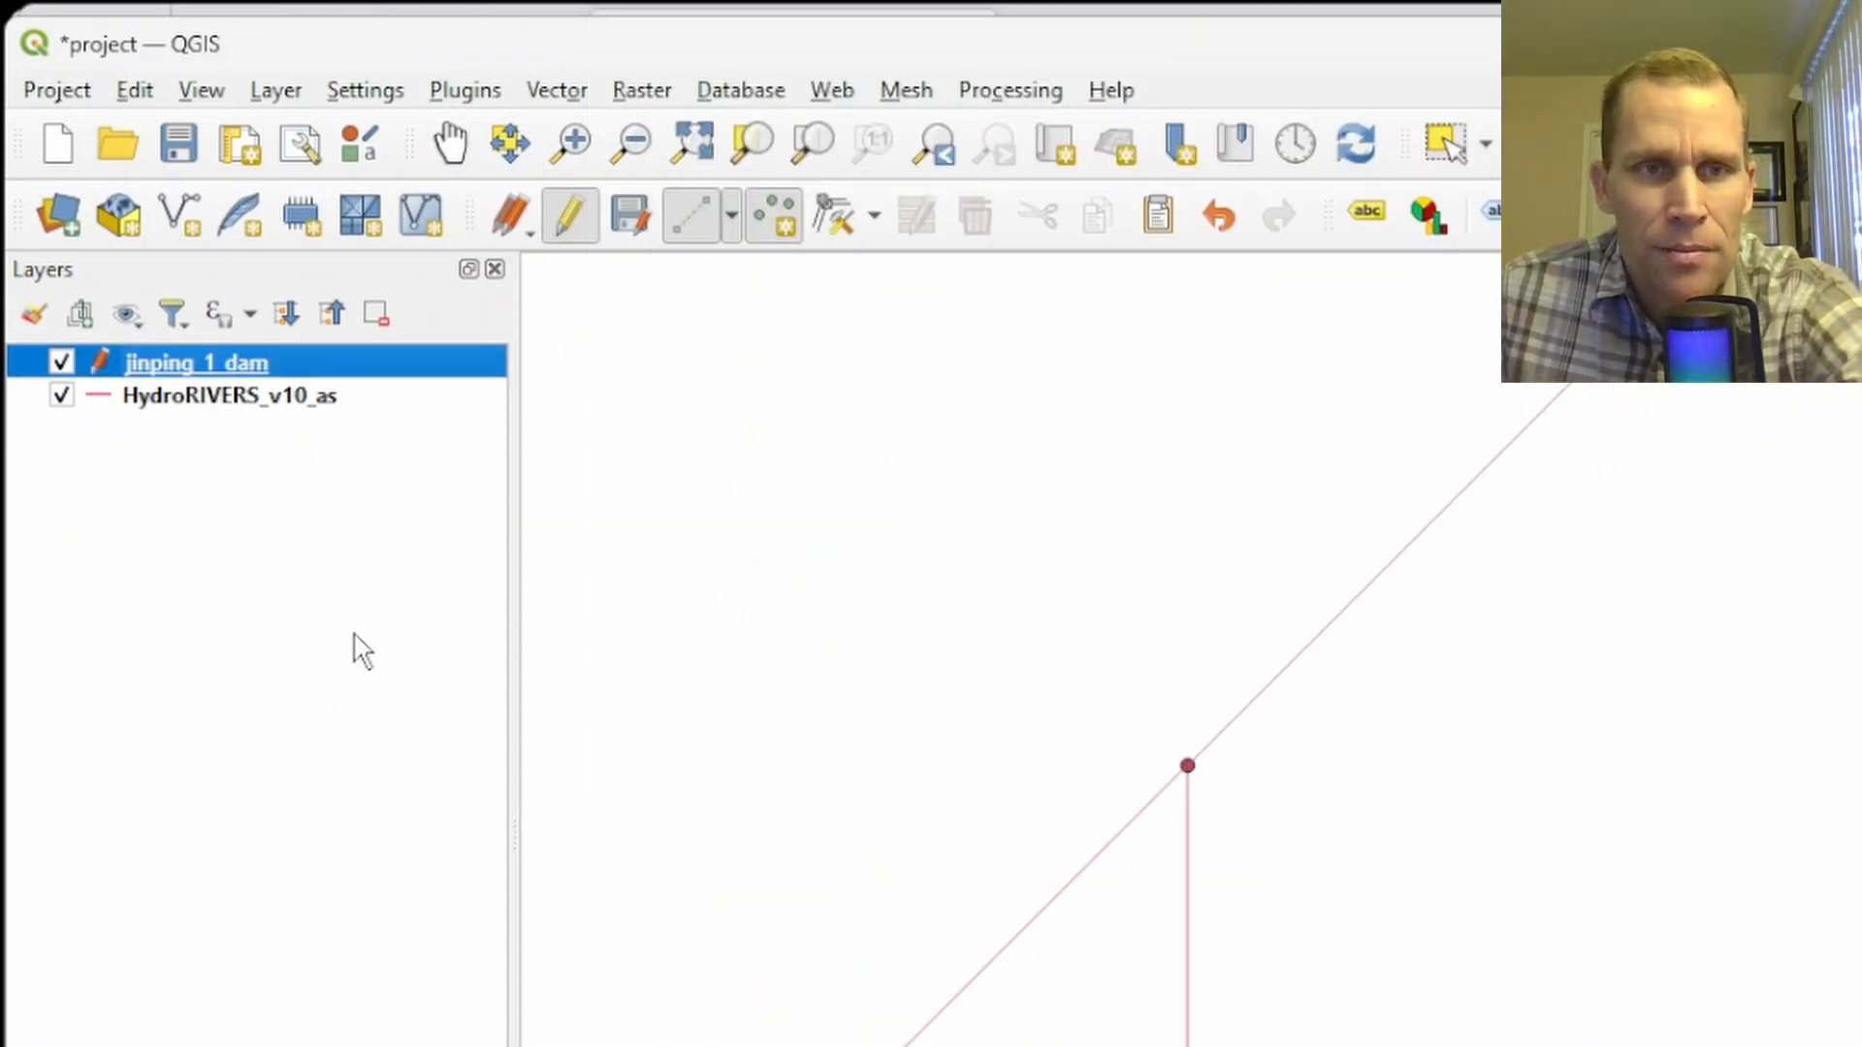
Save the edits to the jinping_1_dam layer and end its editing session.
click(626, 217)
click(569, 217)
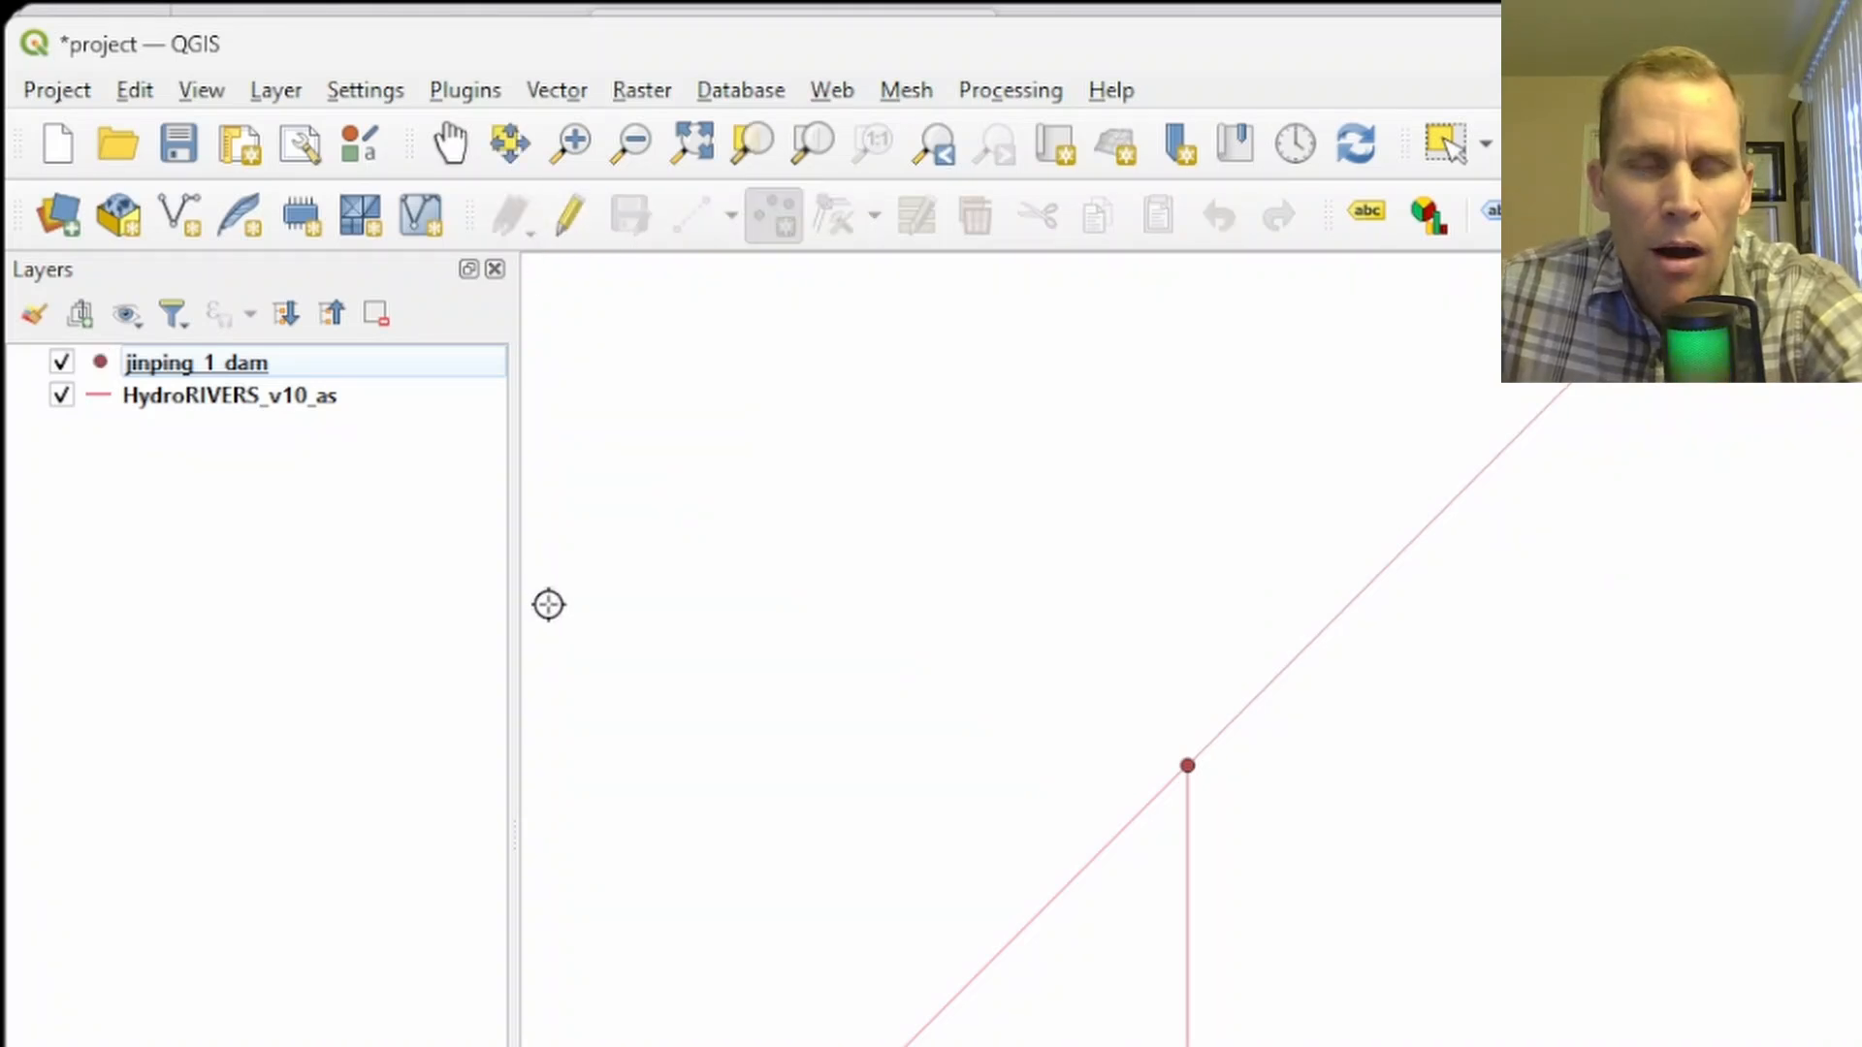
click(204, 370)
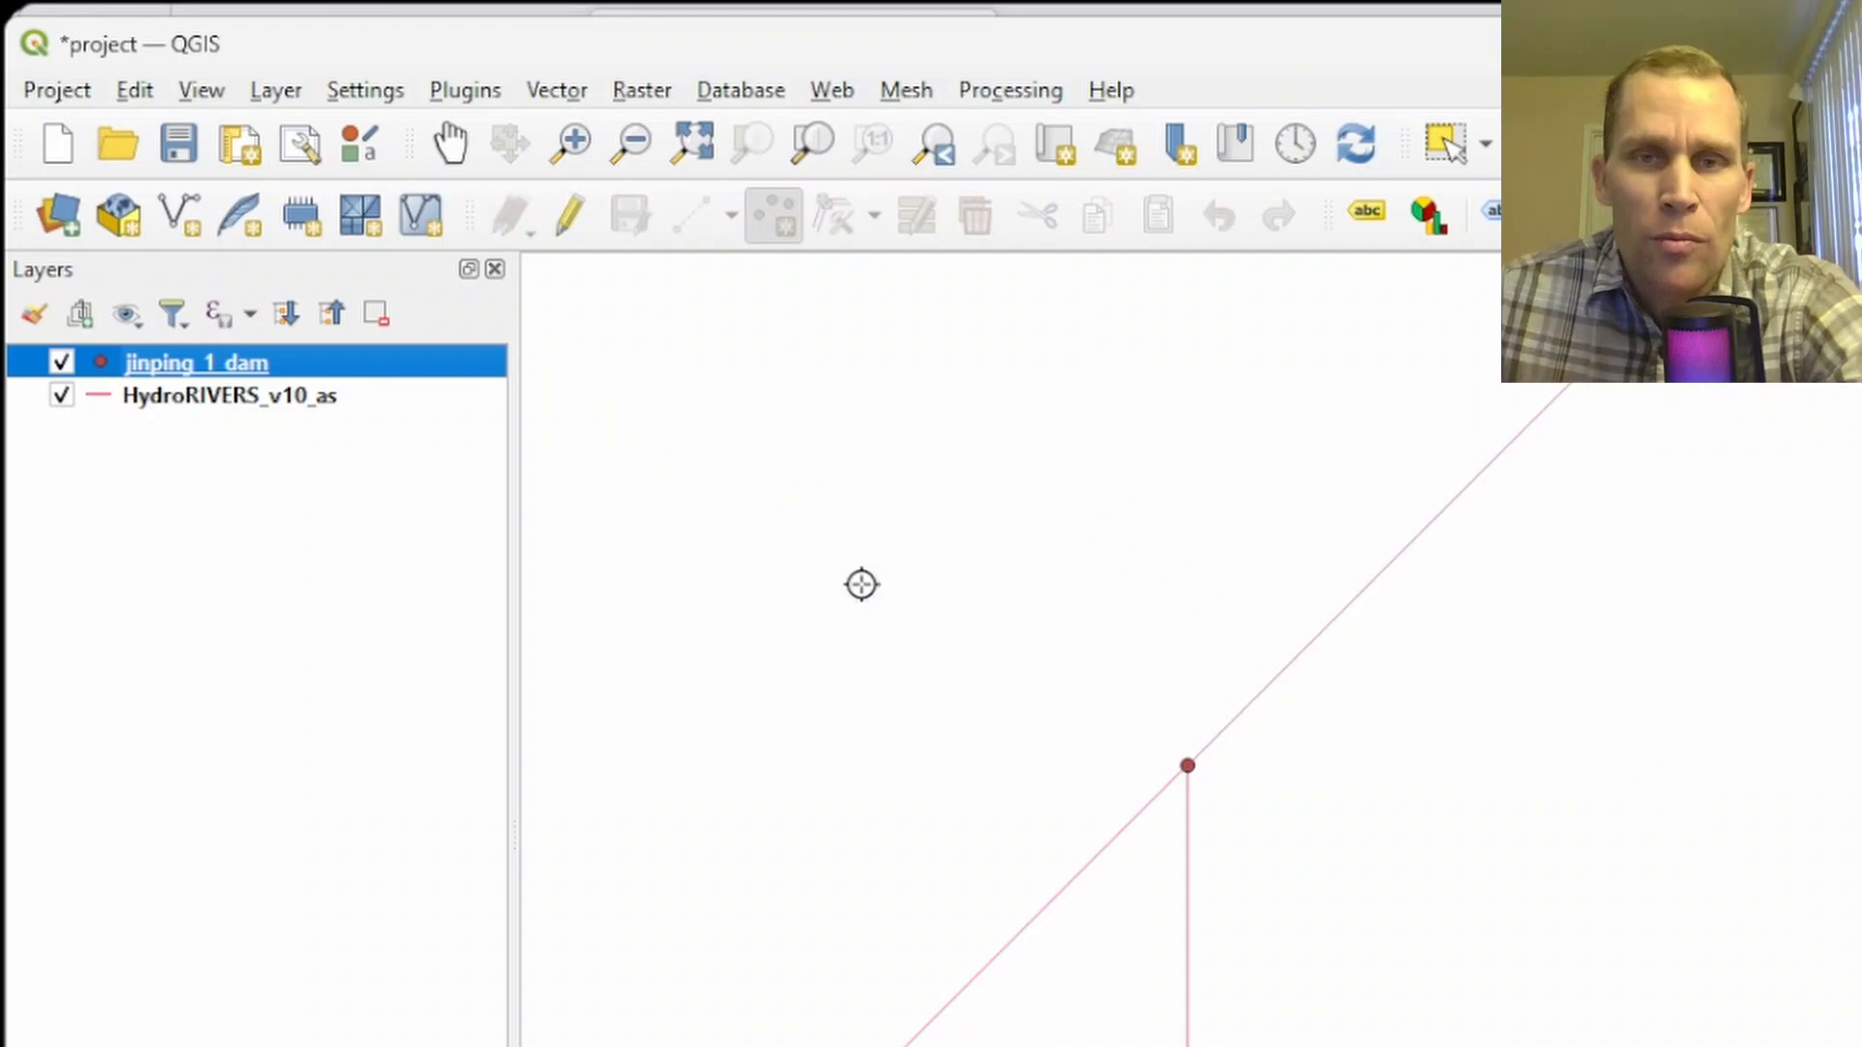
Create a new LineString shapefile layer named yalong_river in the maps folder, using EPSG:4326 - WGS 84.
scroll(861, 584, down, 5)
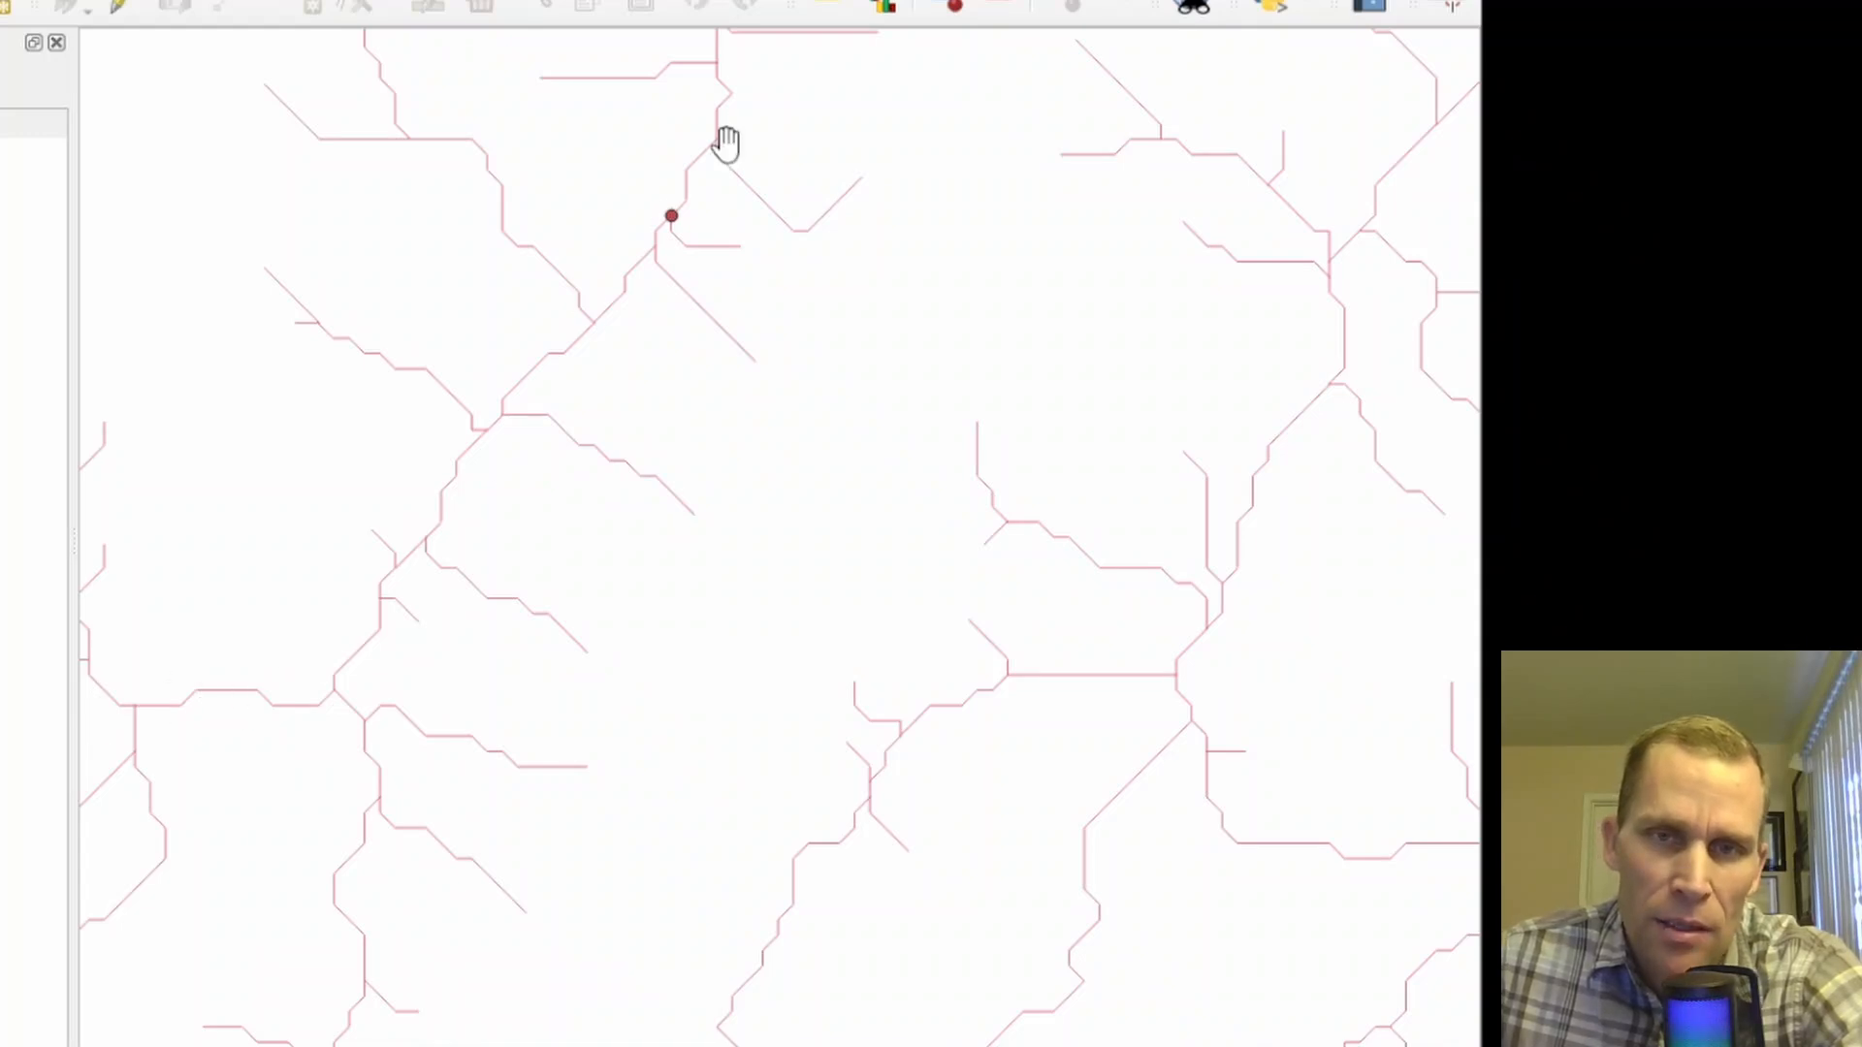
drag(724, 141, 486, 773)
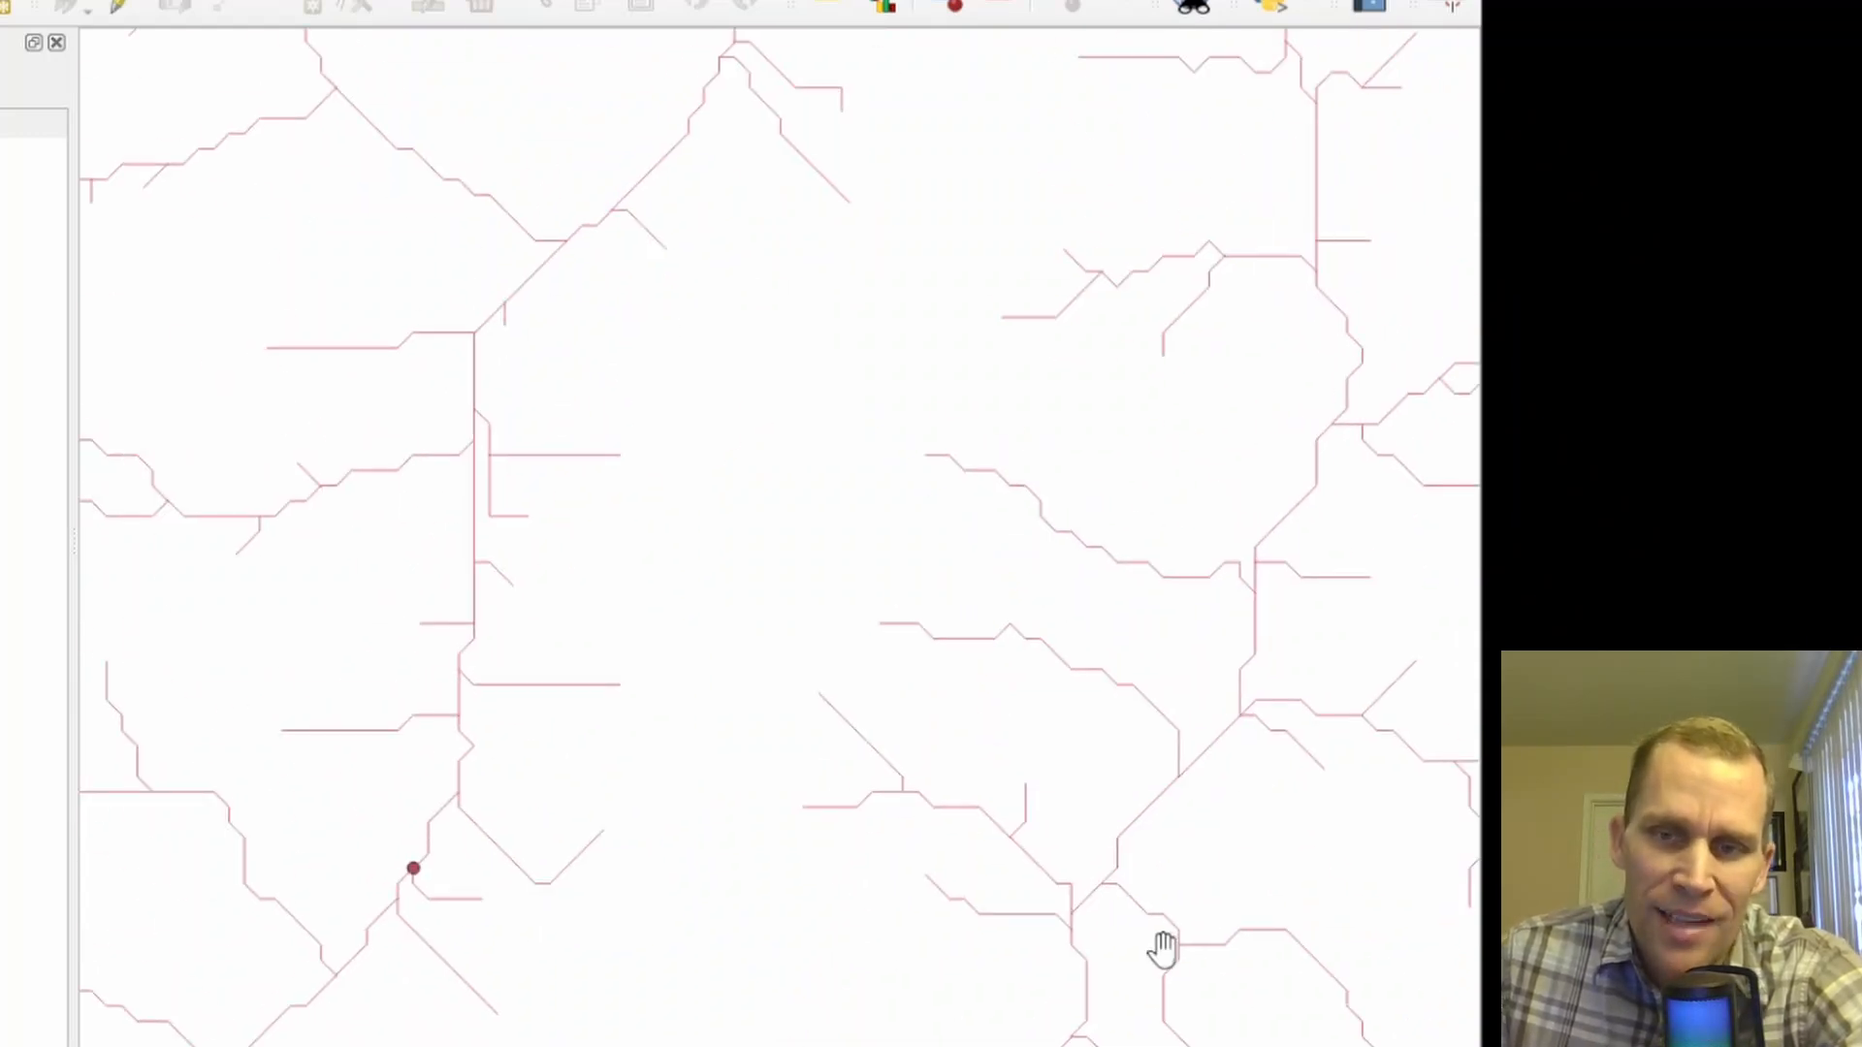
drag(683, 795, 879, 371)
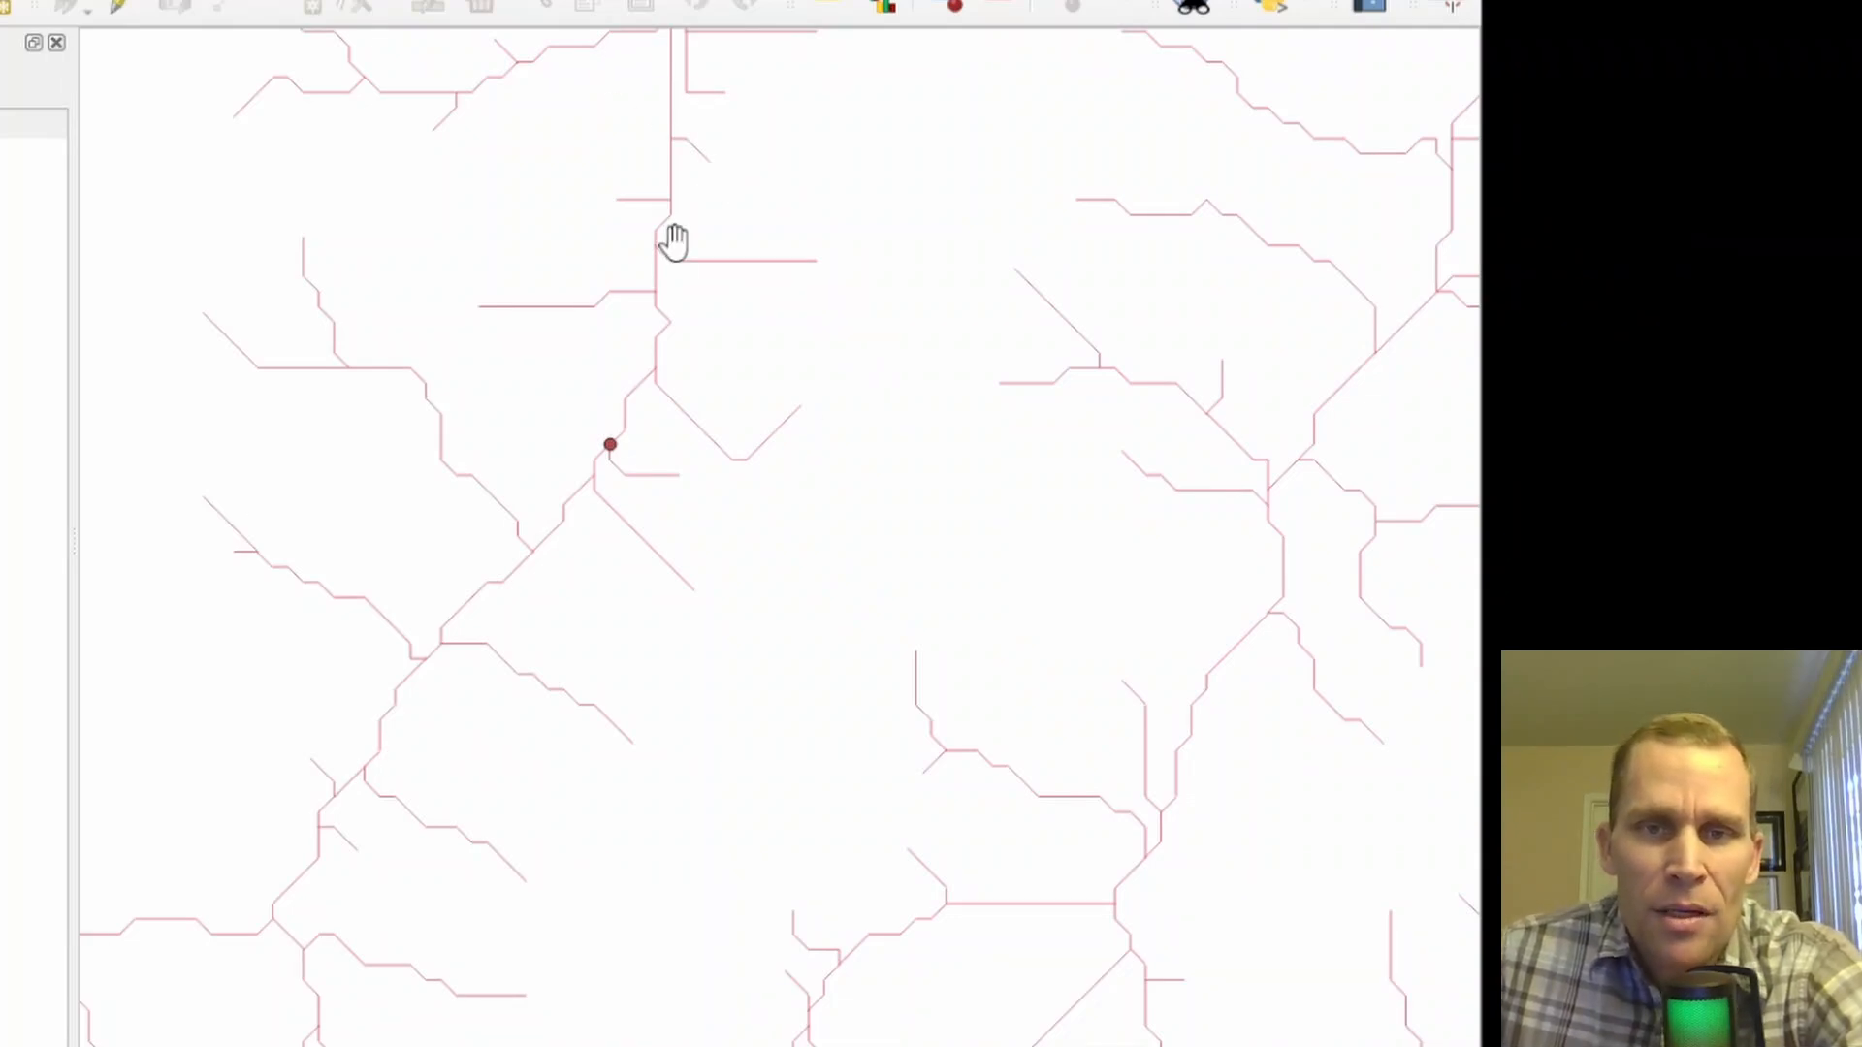
scroll(676, 264, up, 4)
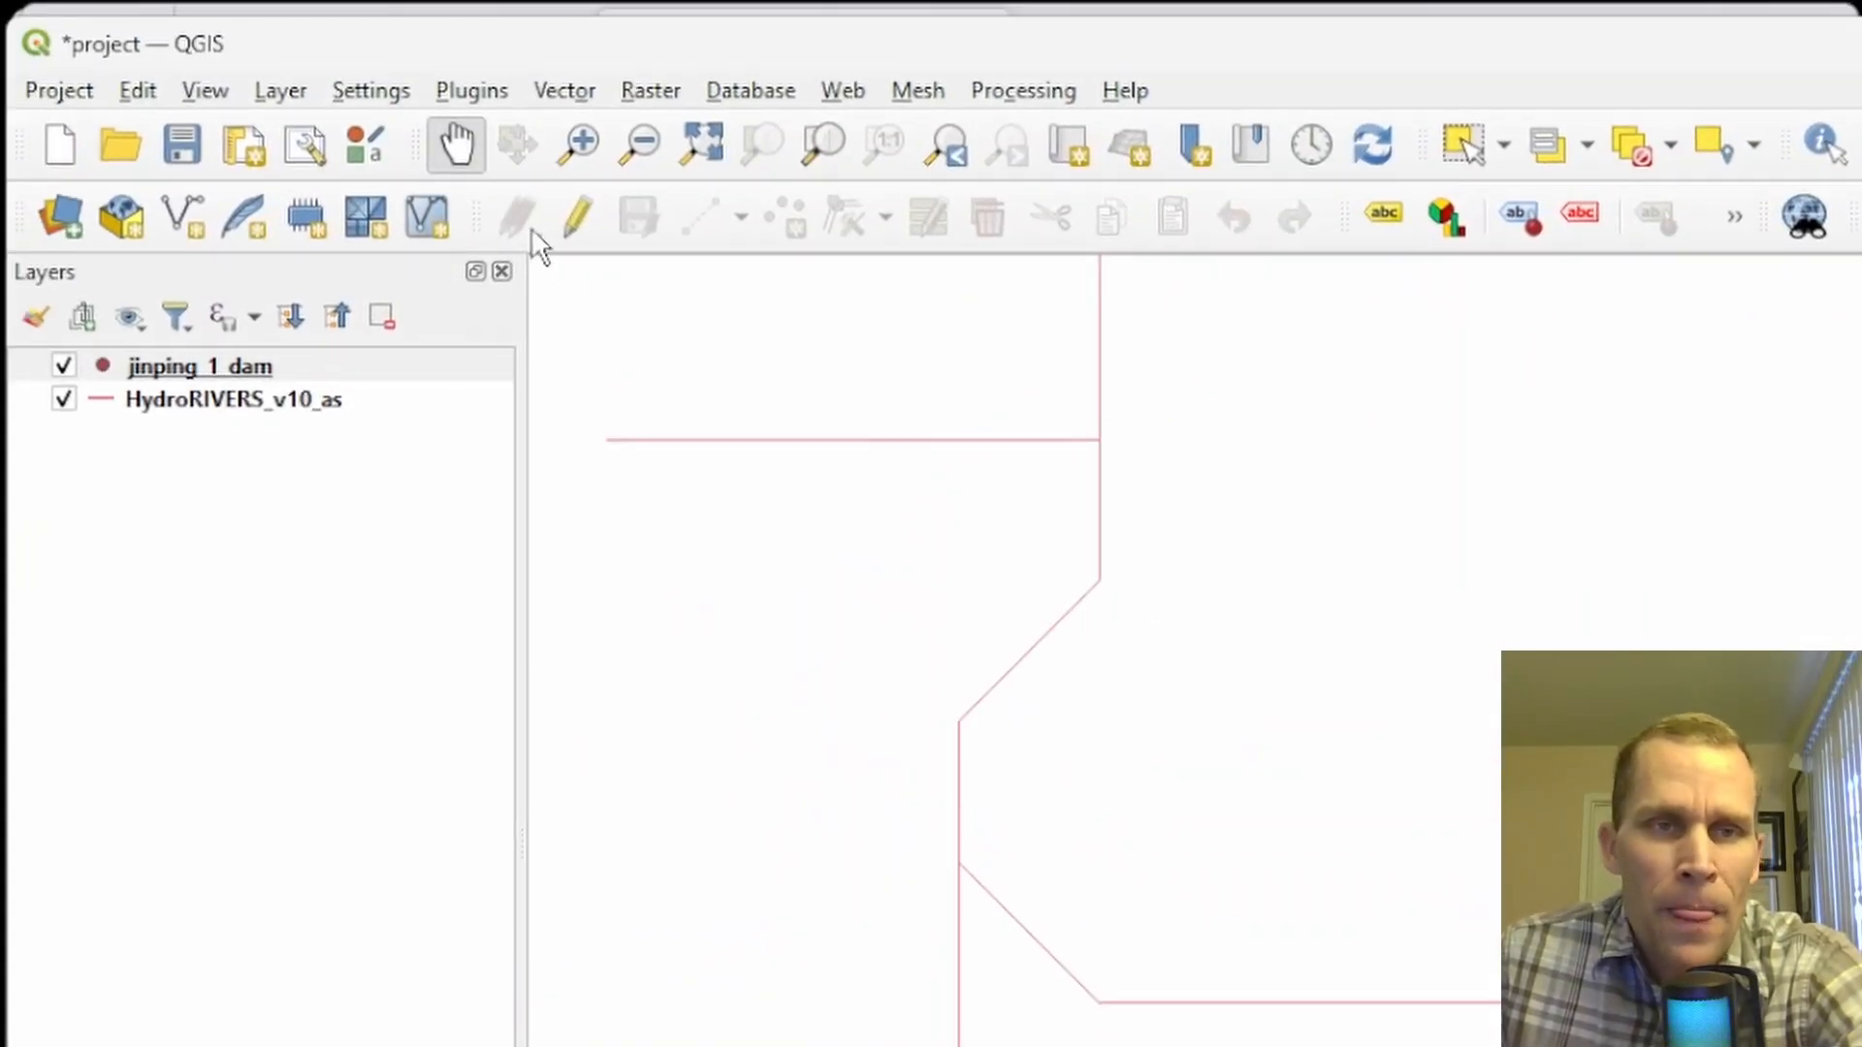
click(283, 88)
mouse_move(631, 174)
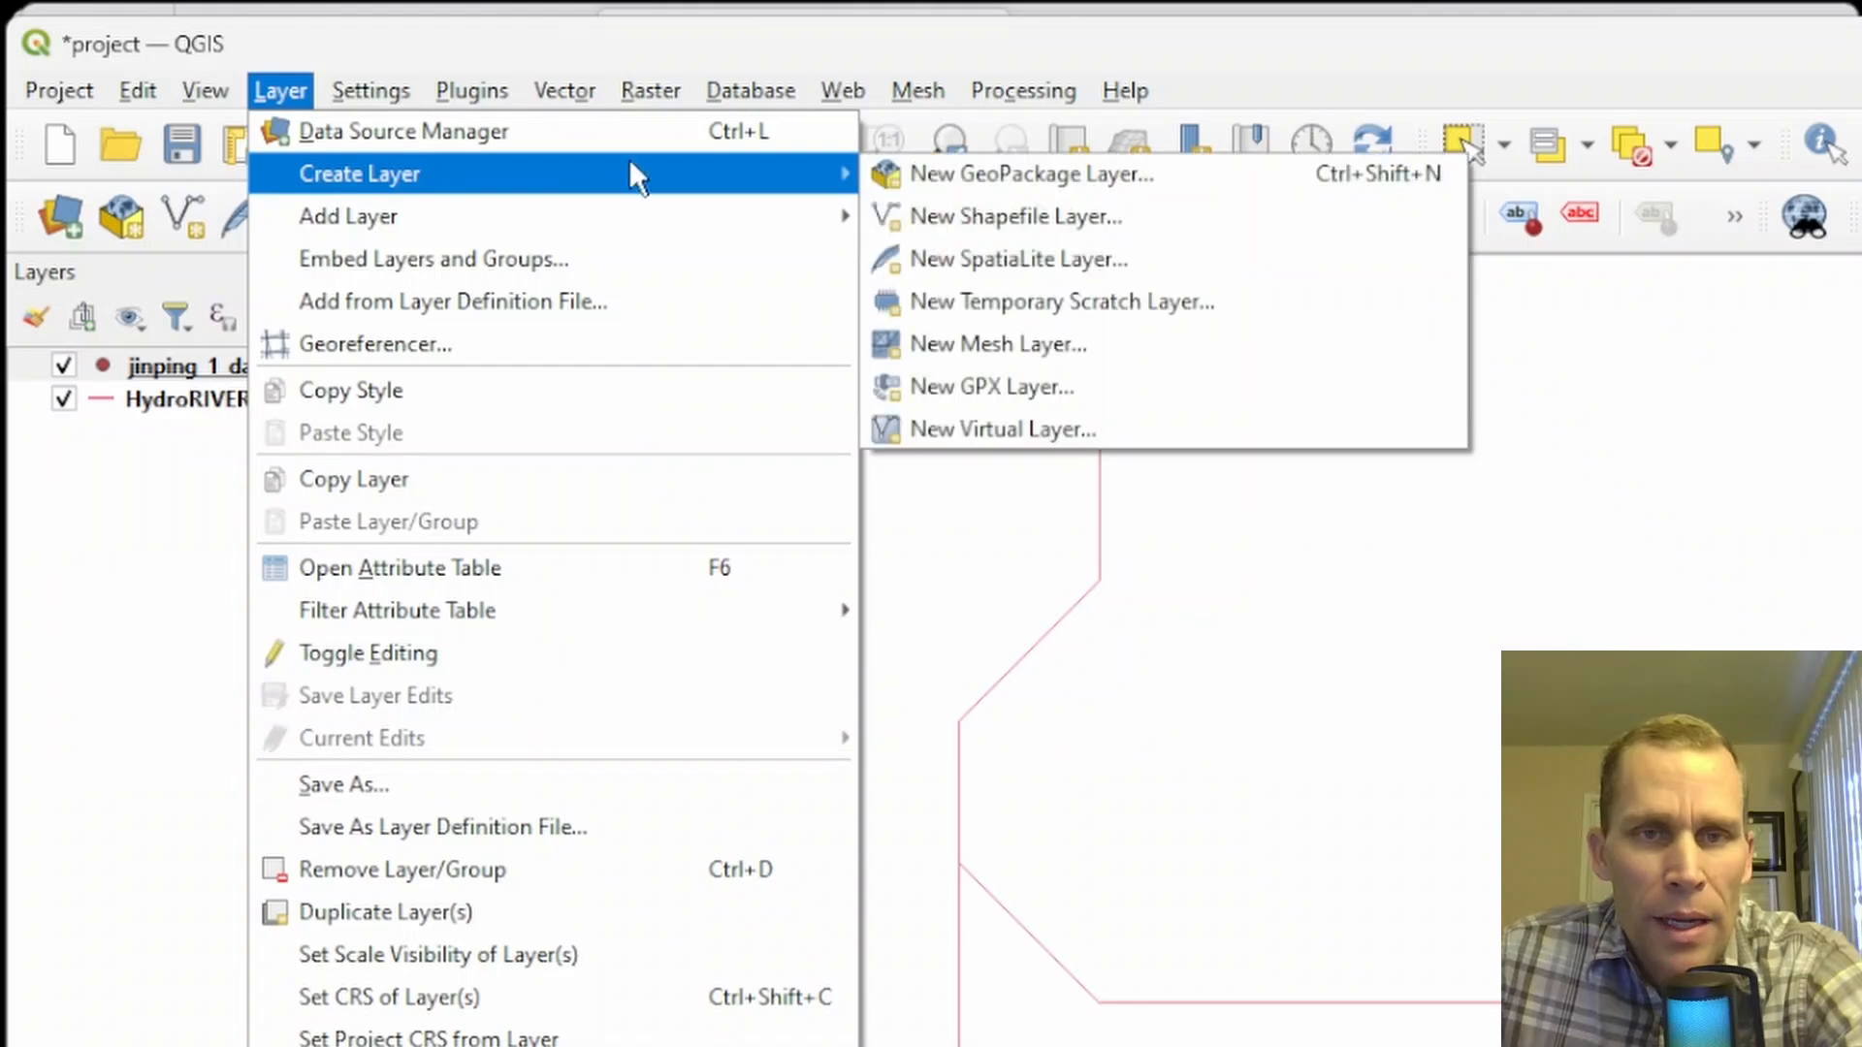
click(1044, 215)
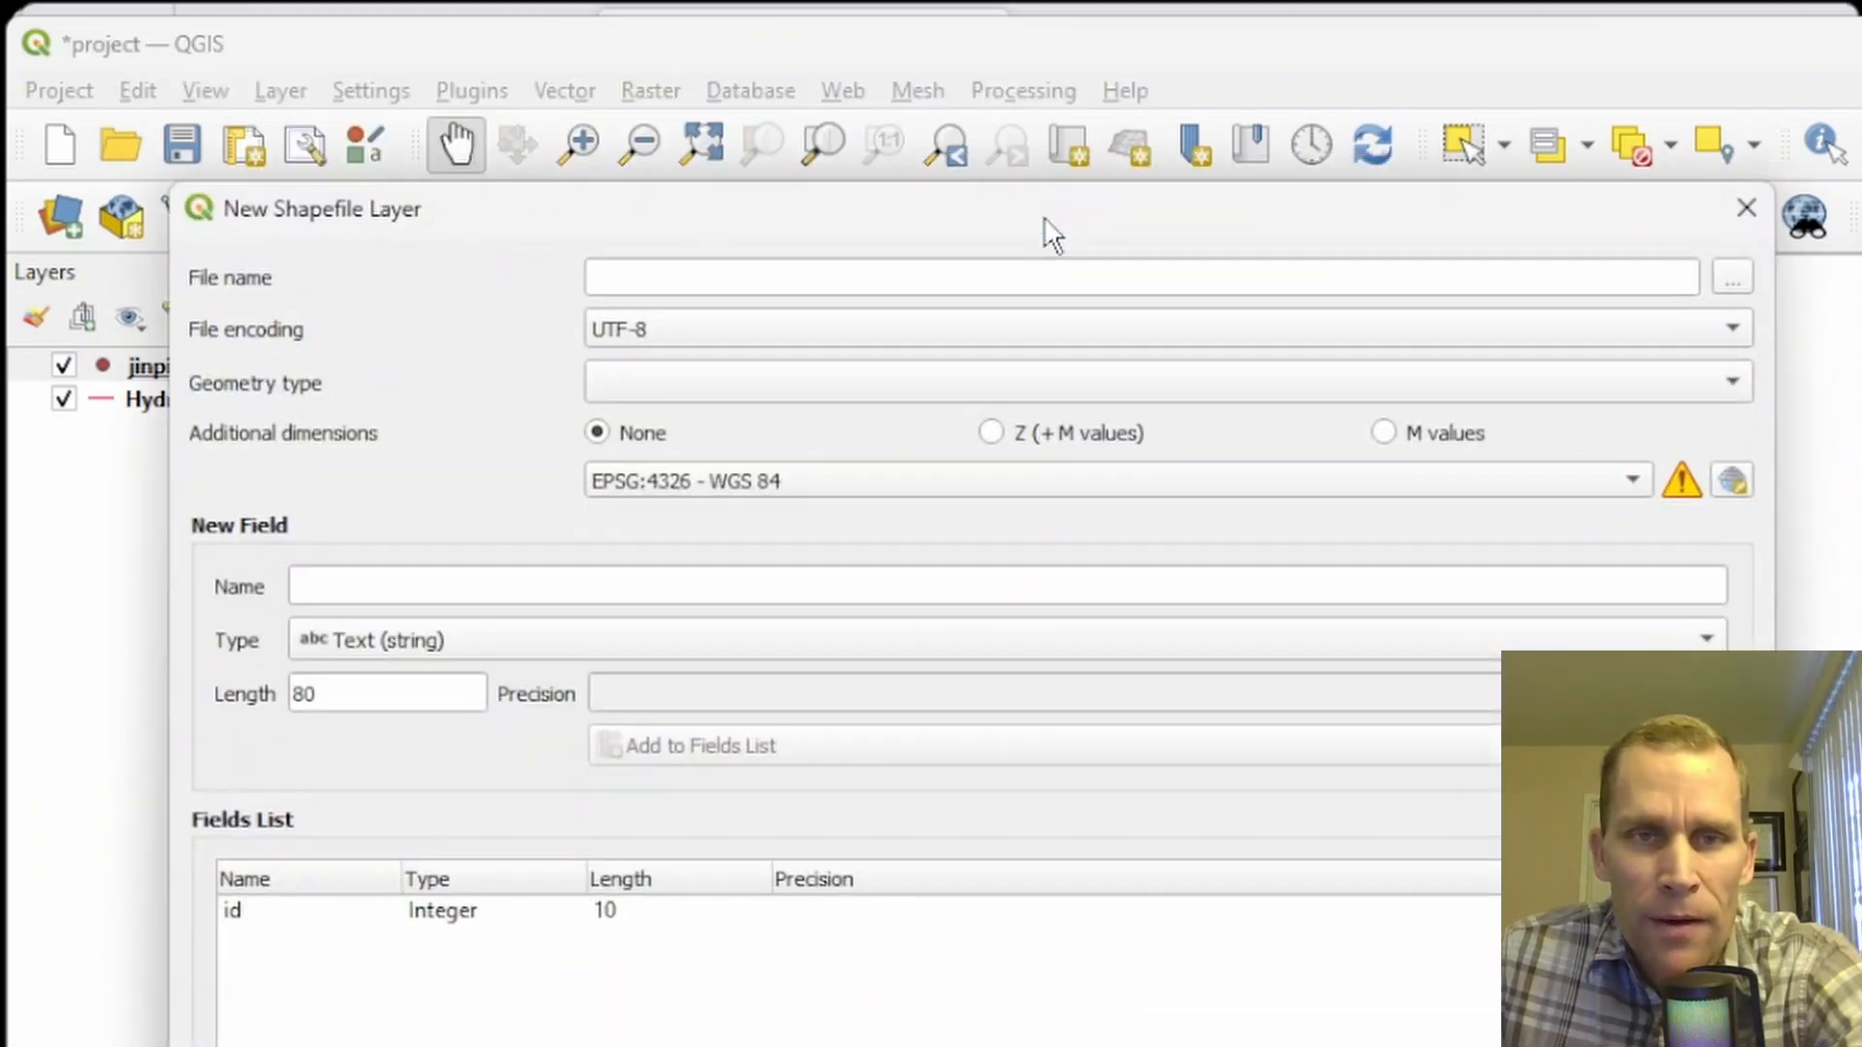
click(1047, 386)
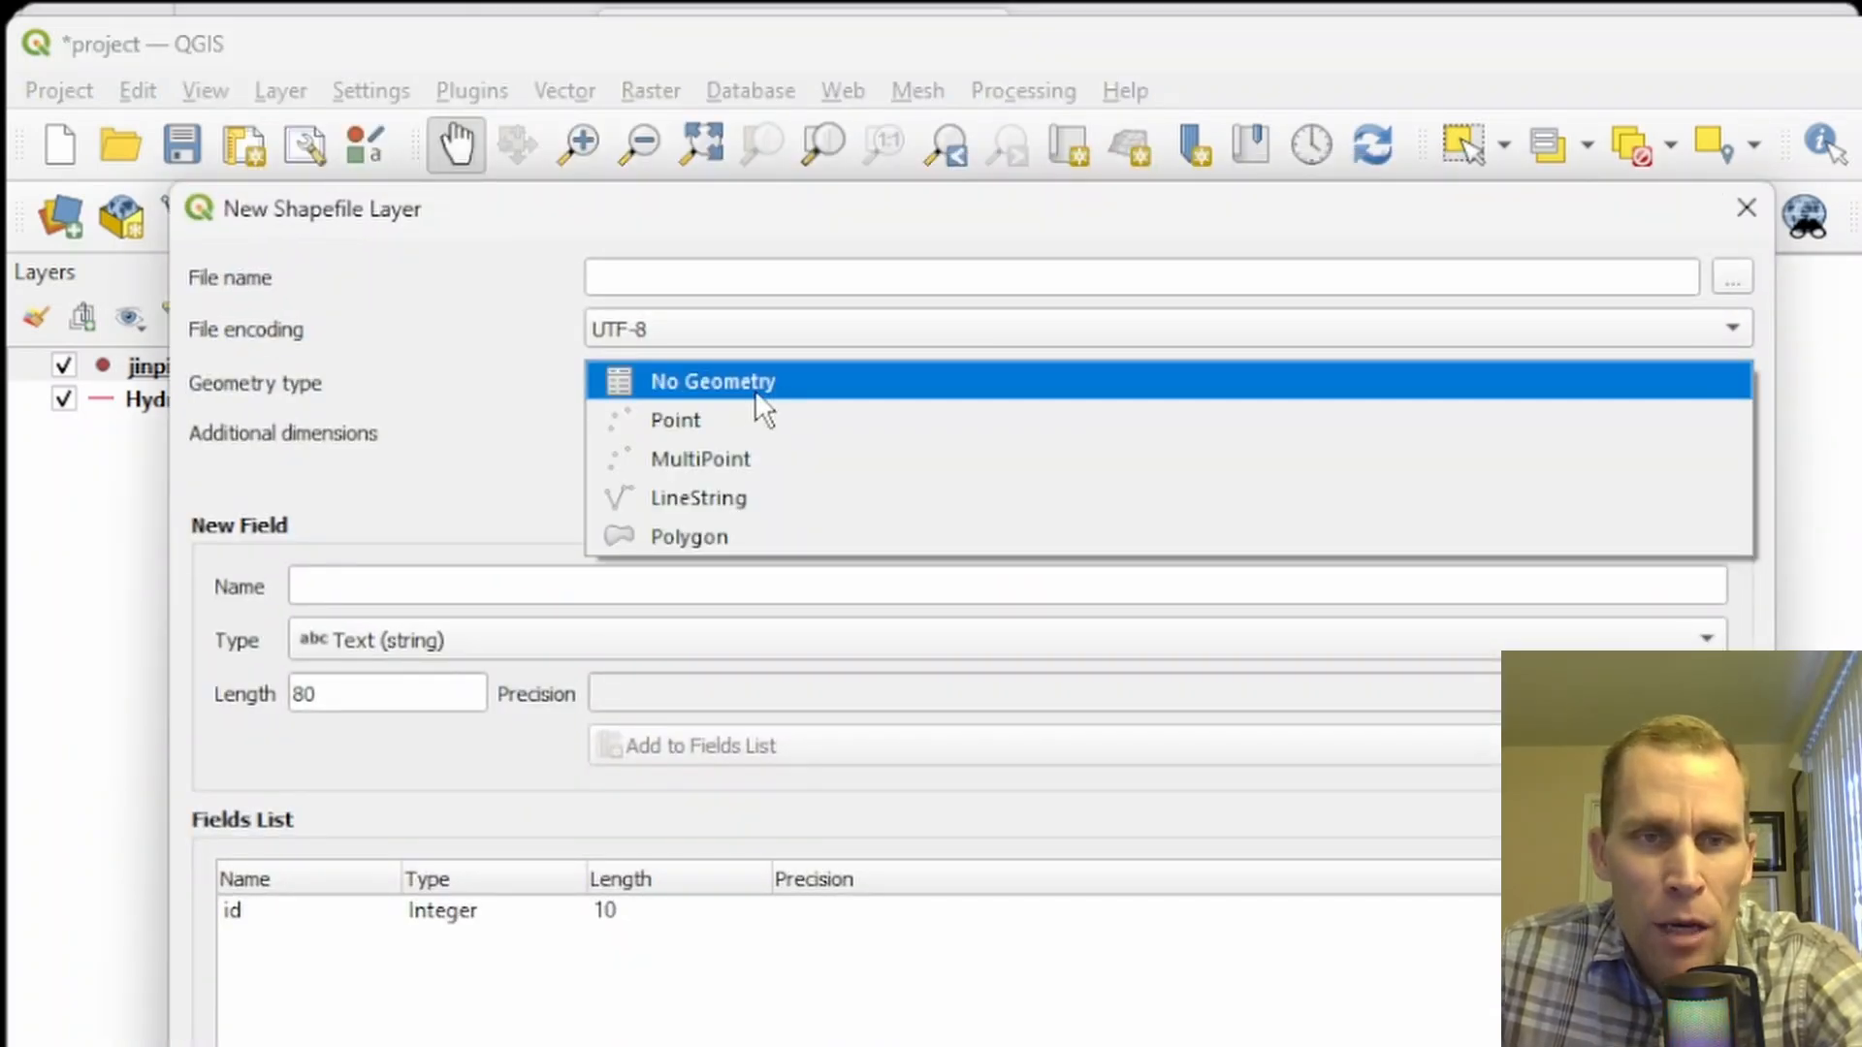
click(723, 498)
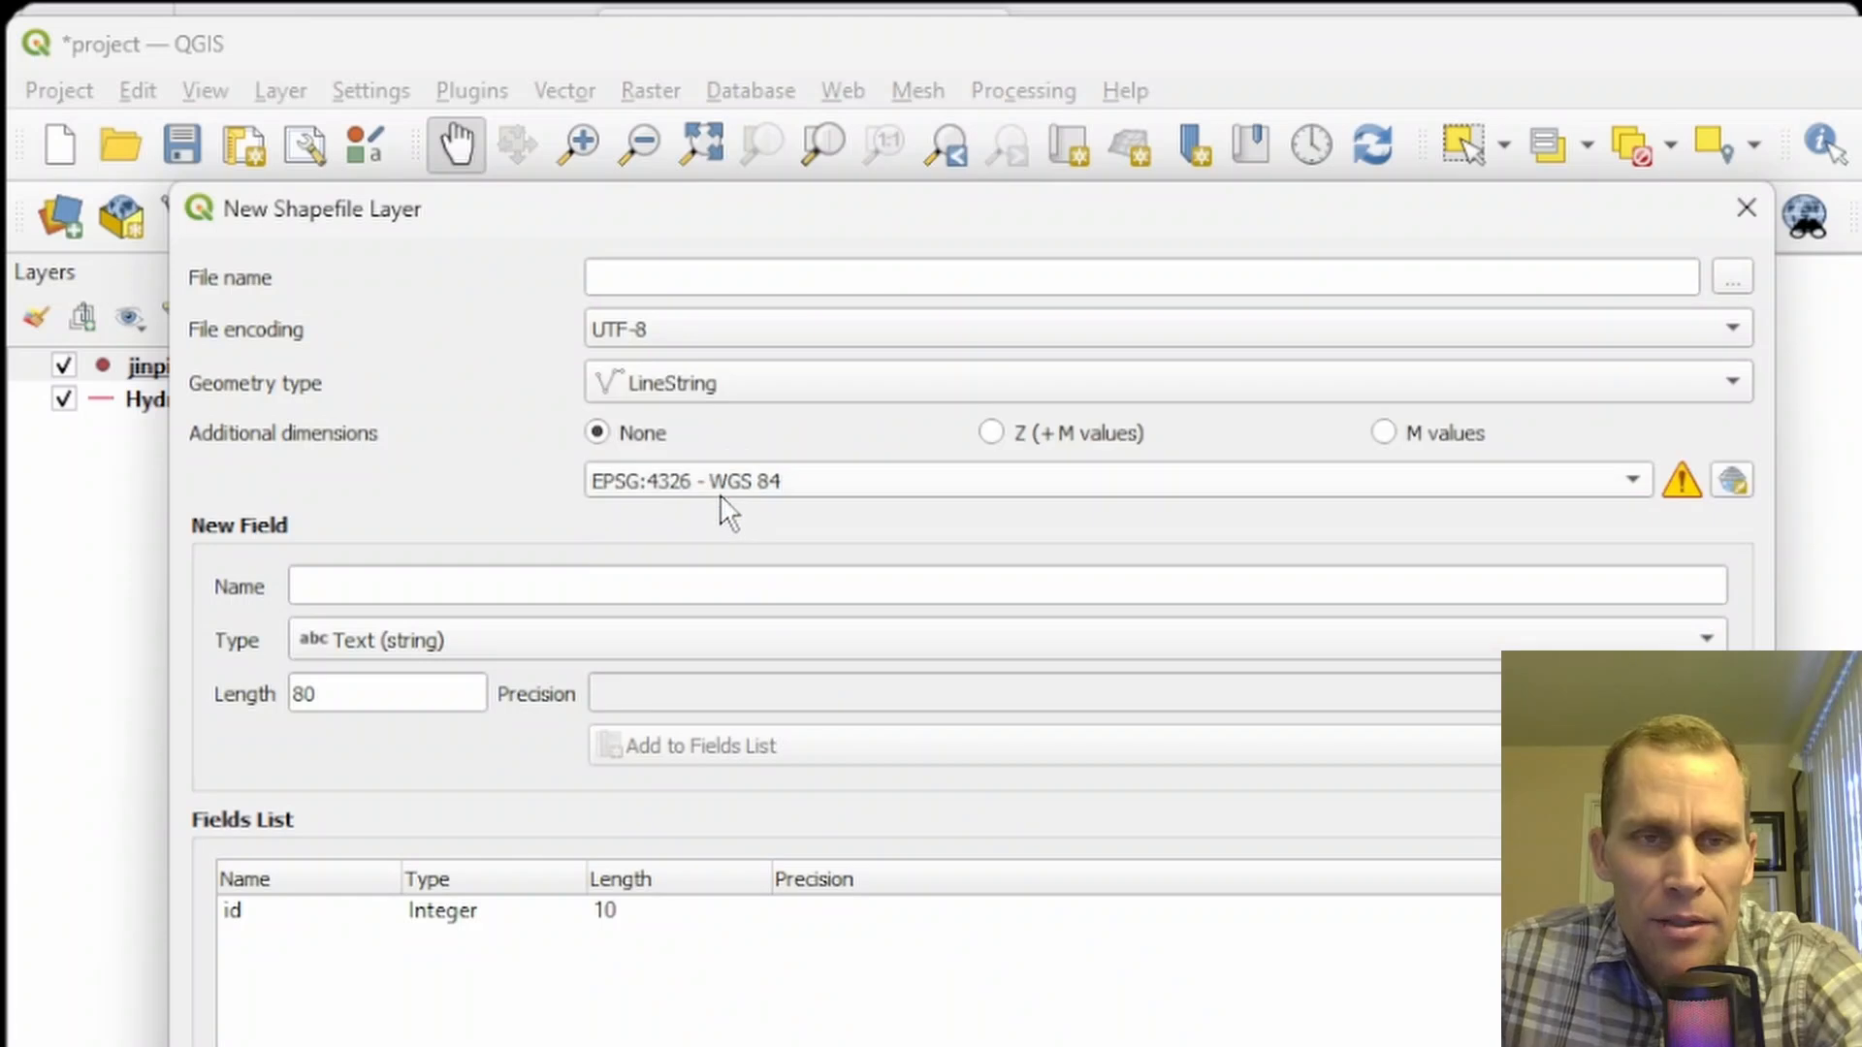
click(642, 281)
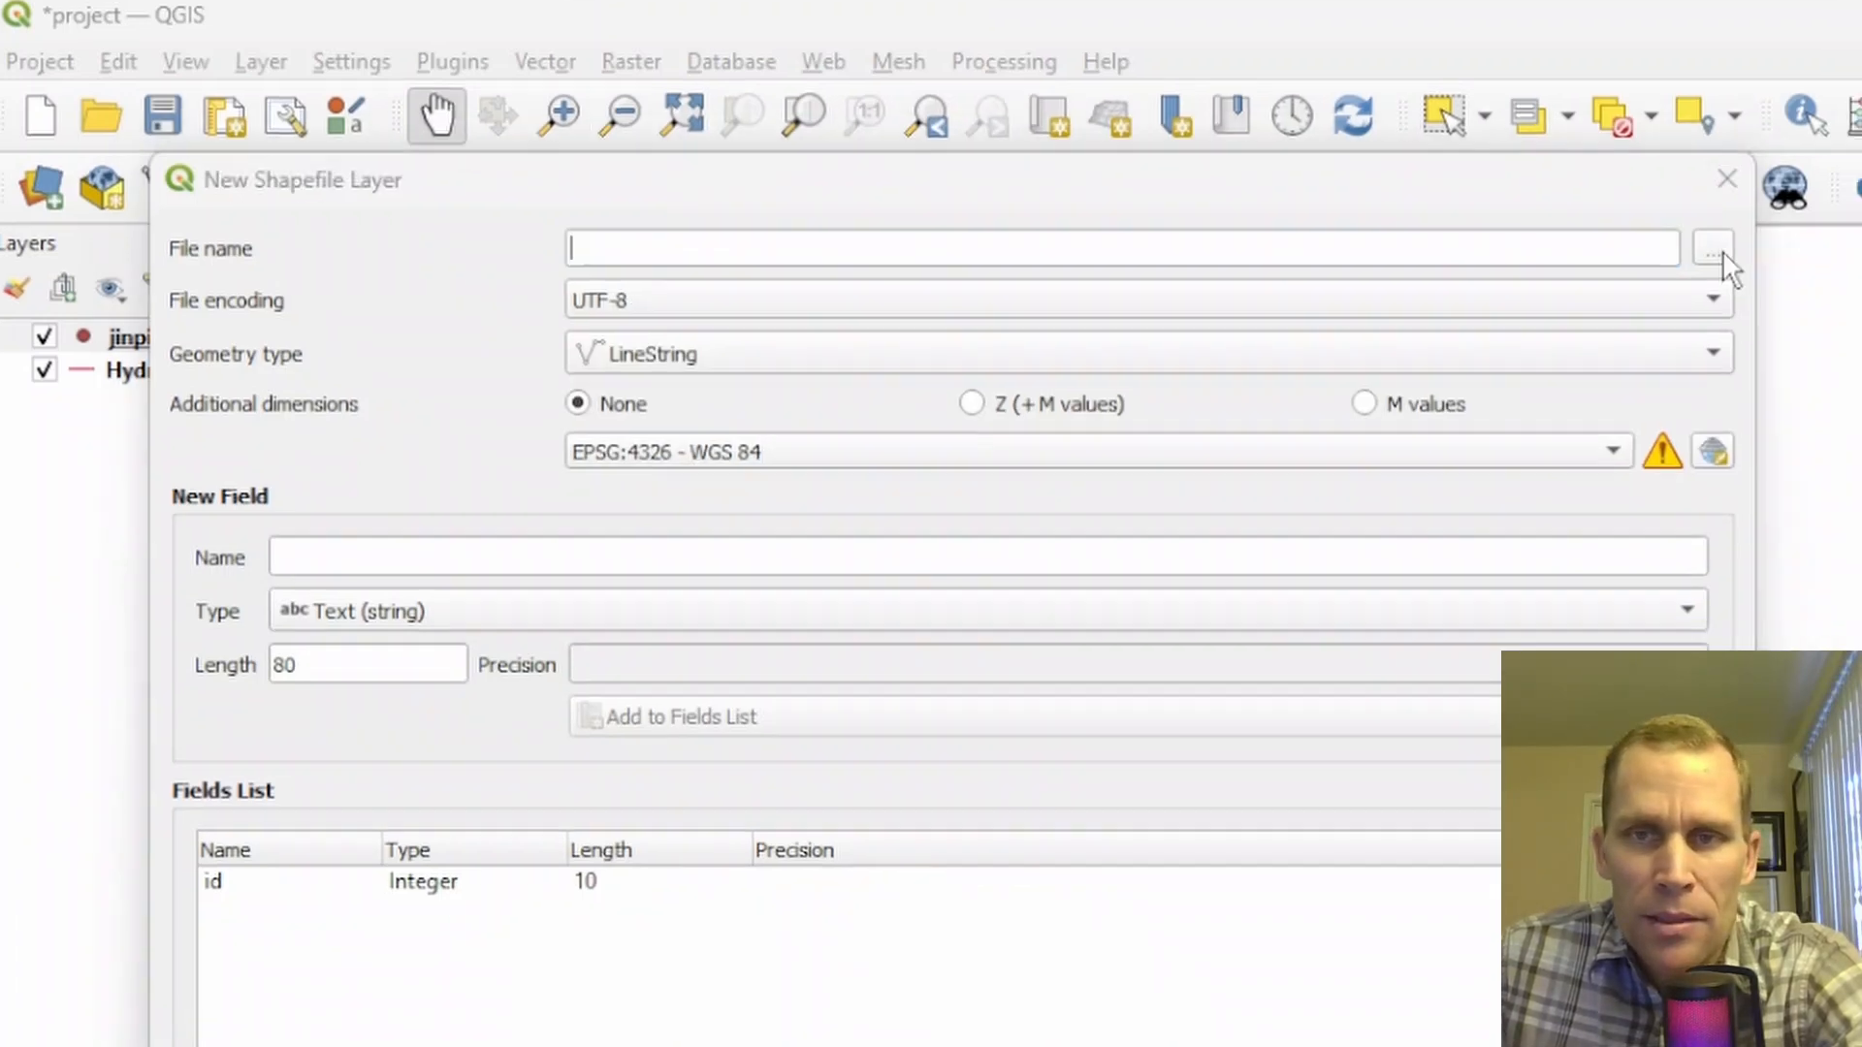
click(1736, 279)
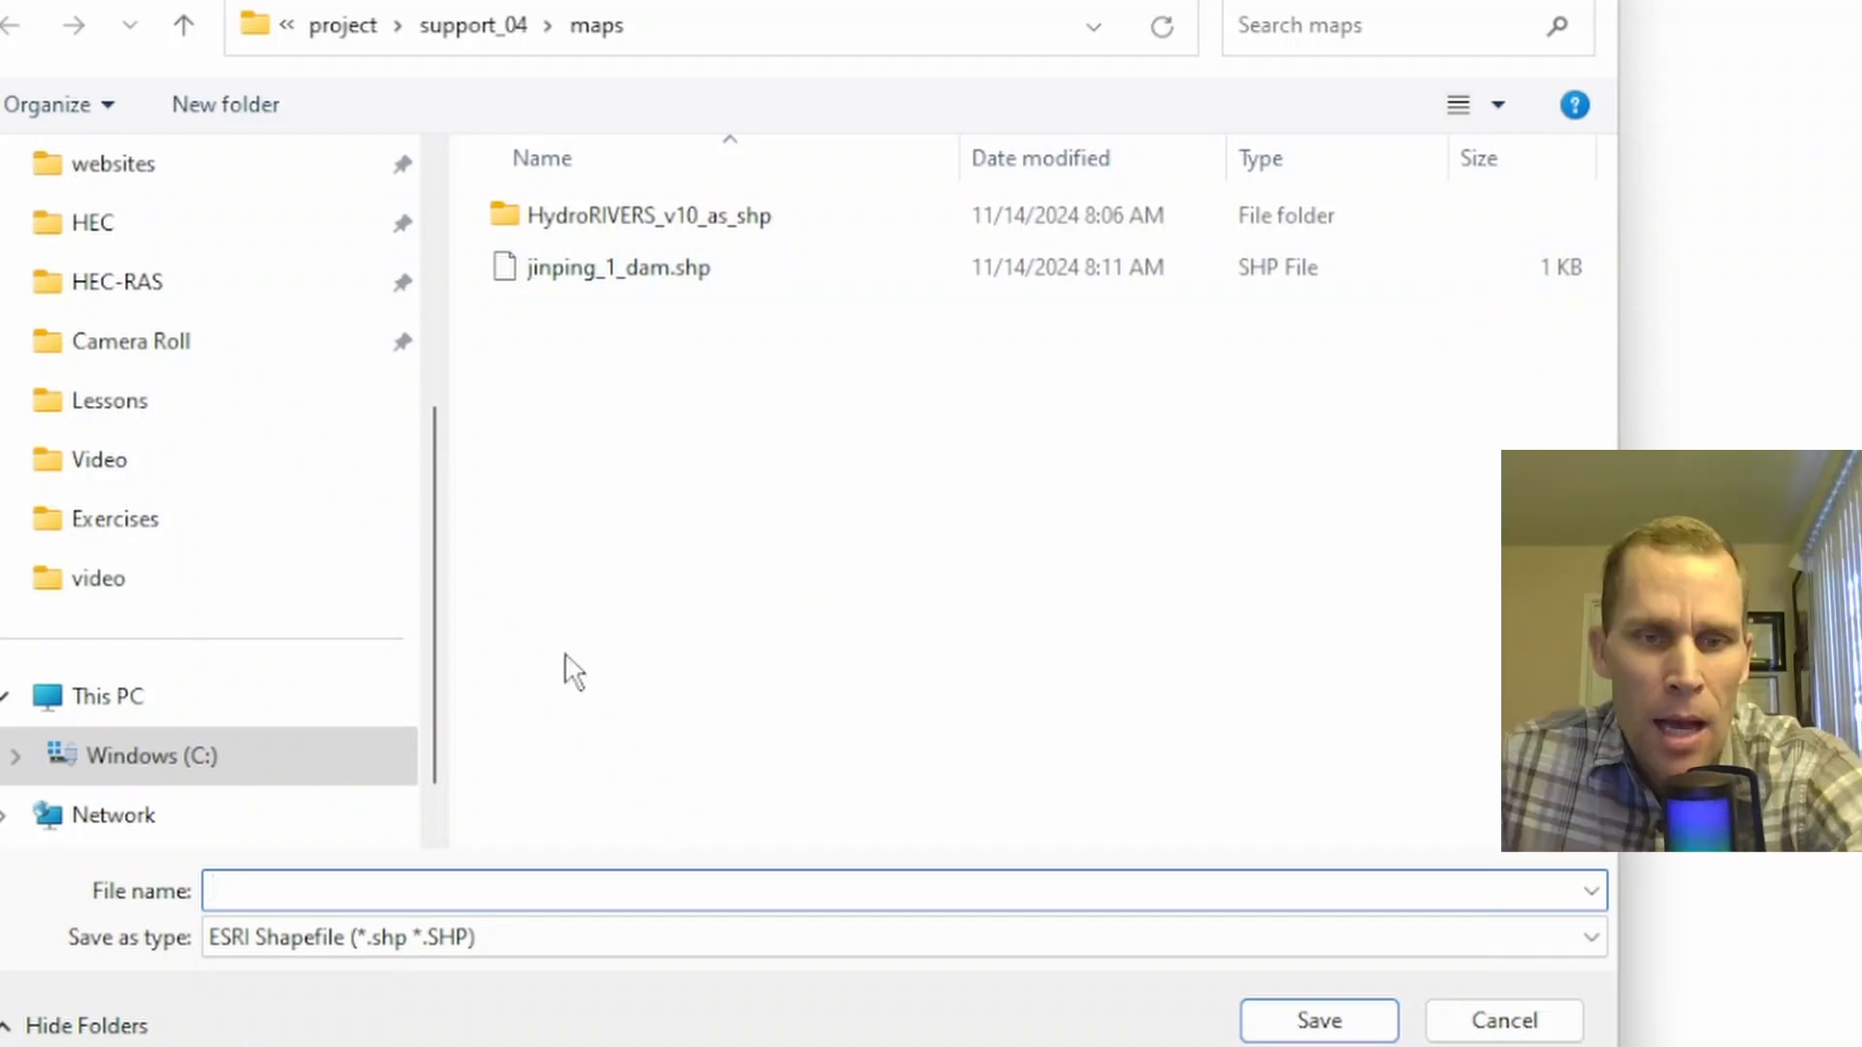
text(yalong_river)
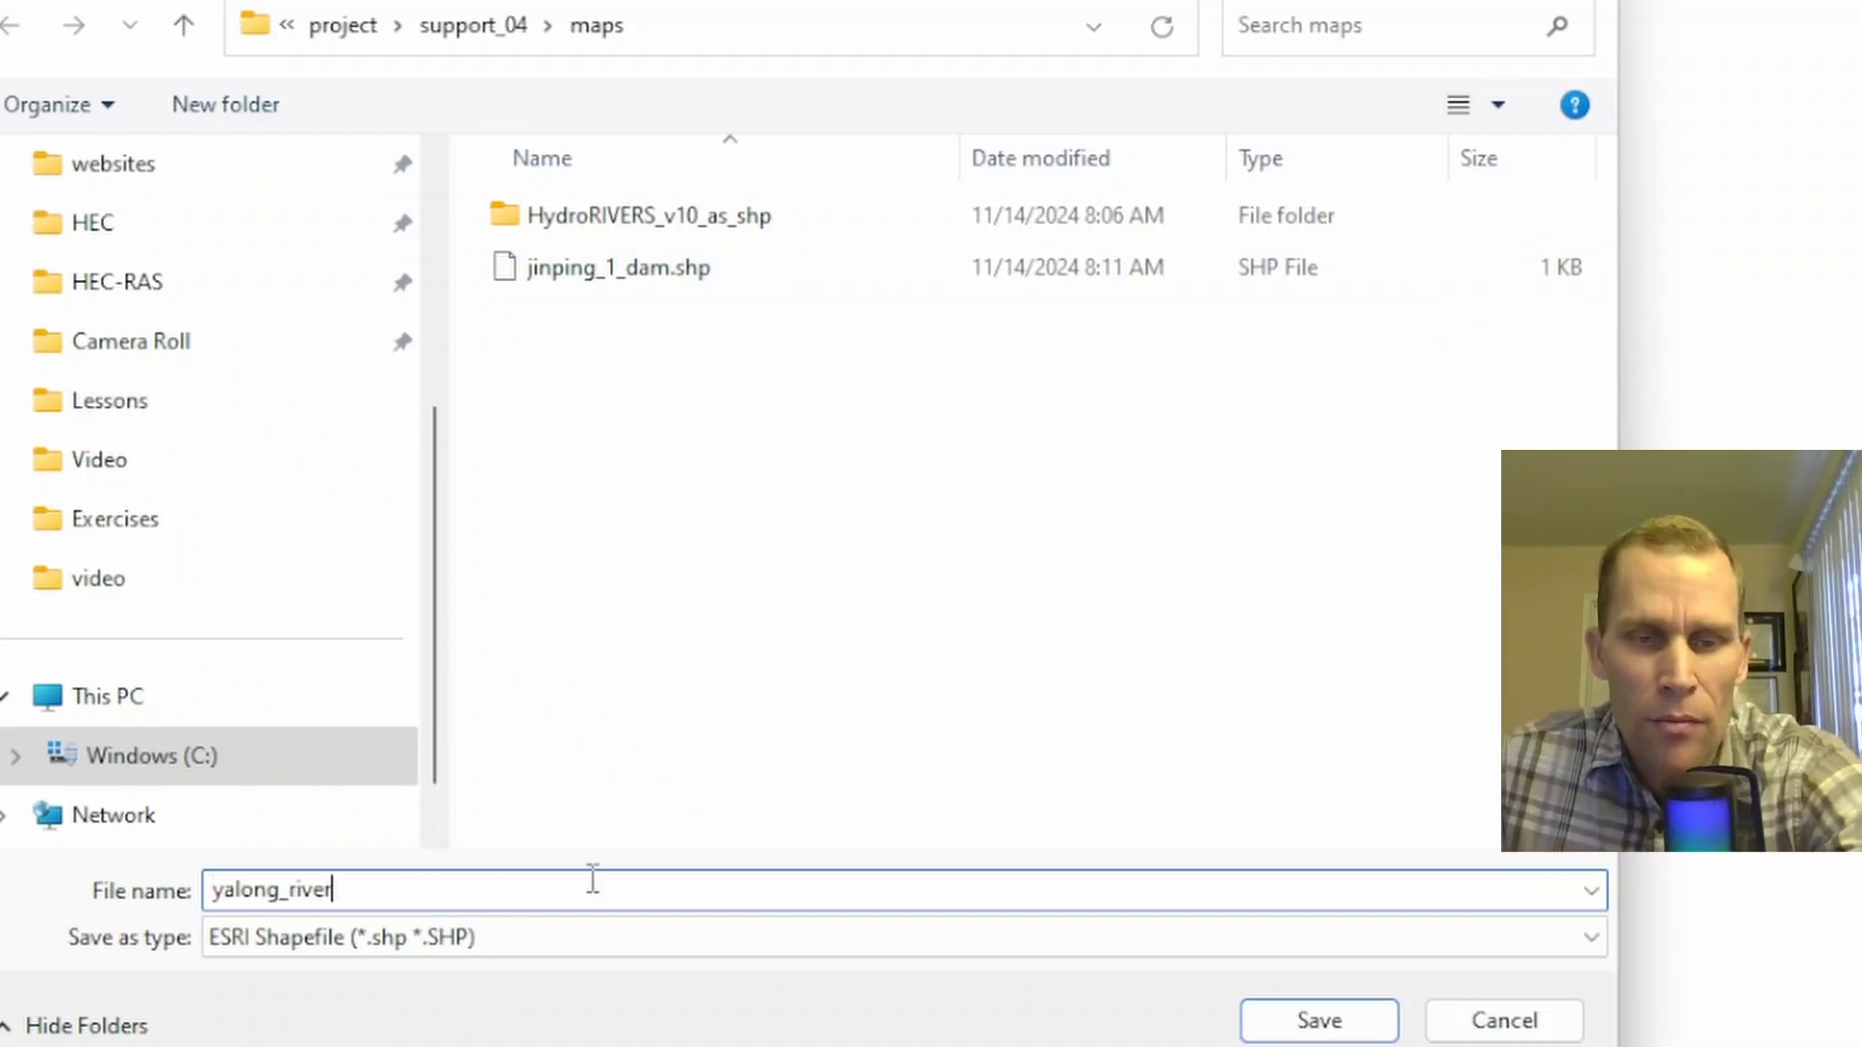
click(1330, 1026)
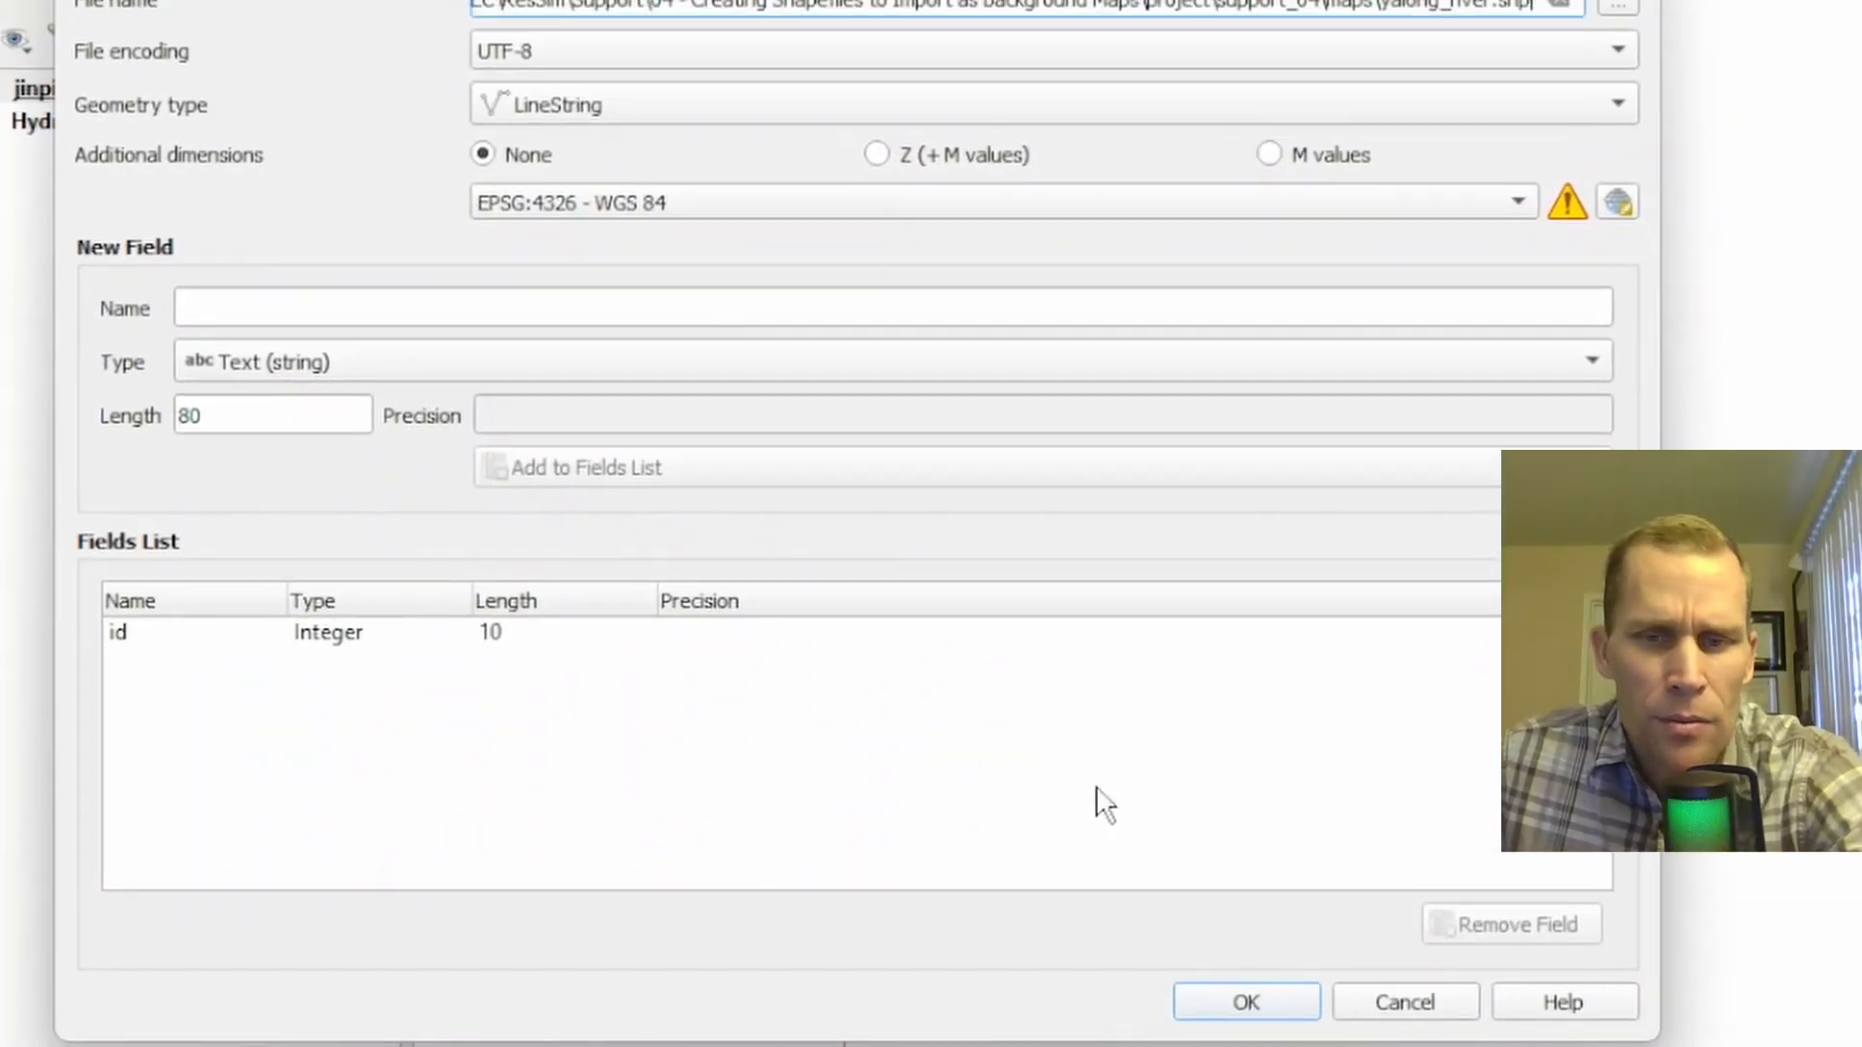
click(1239, 1002)
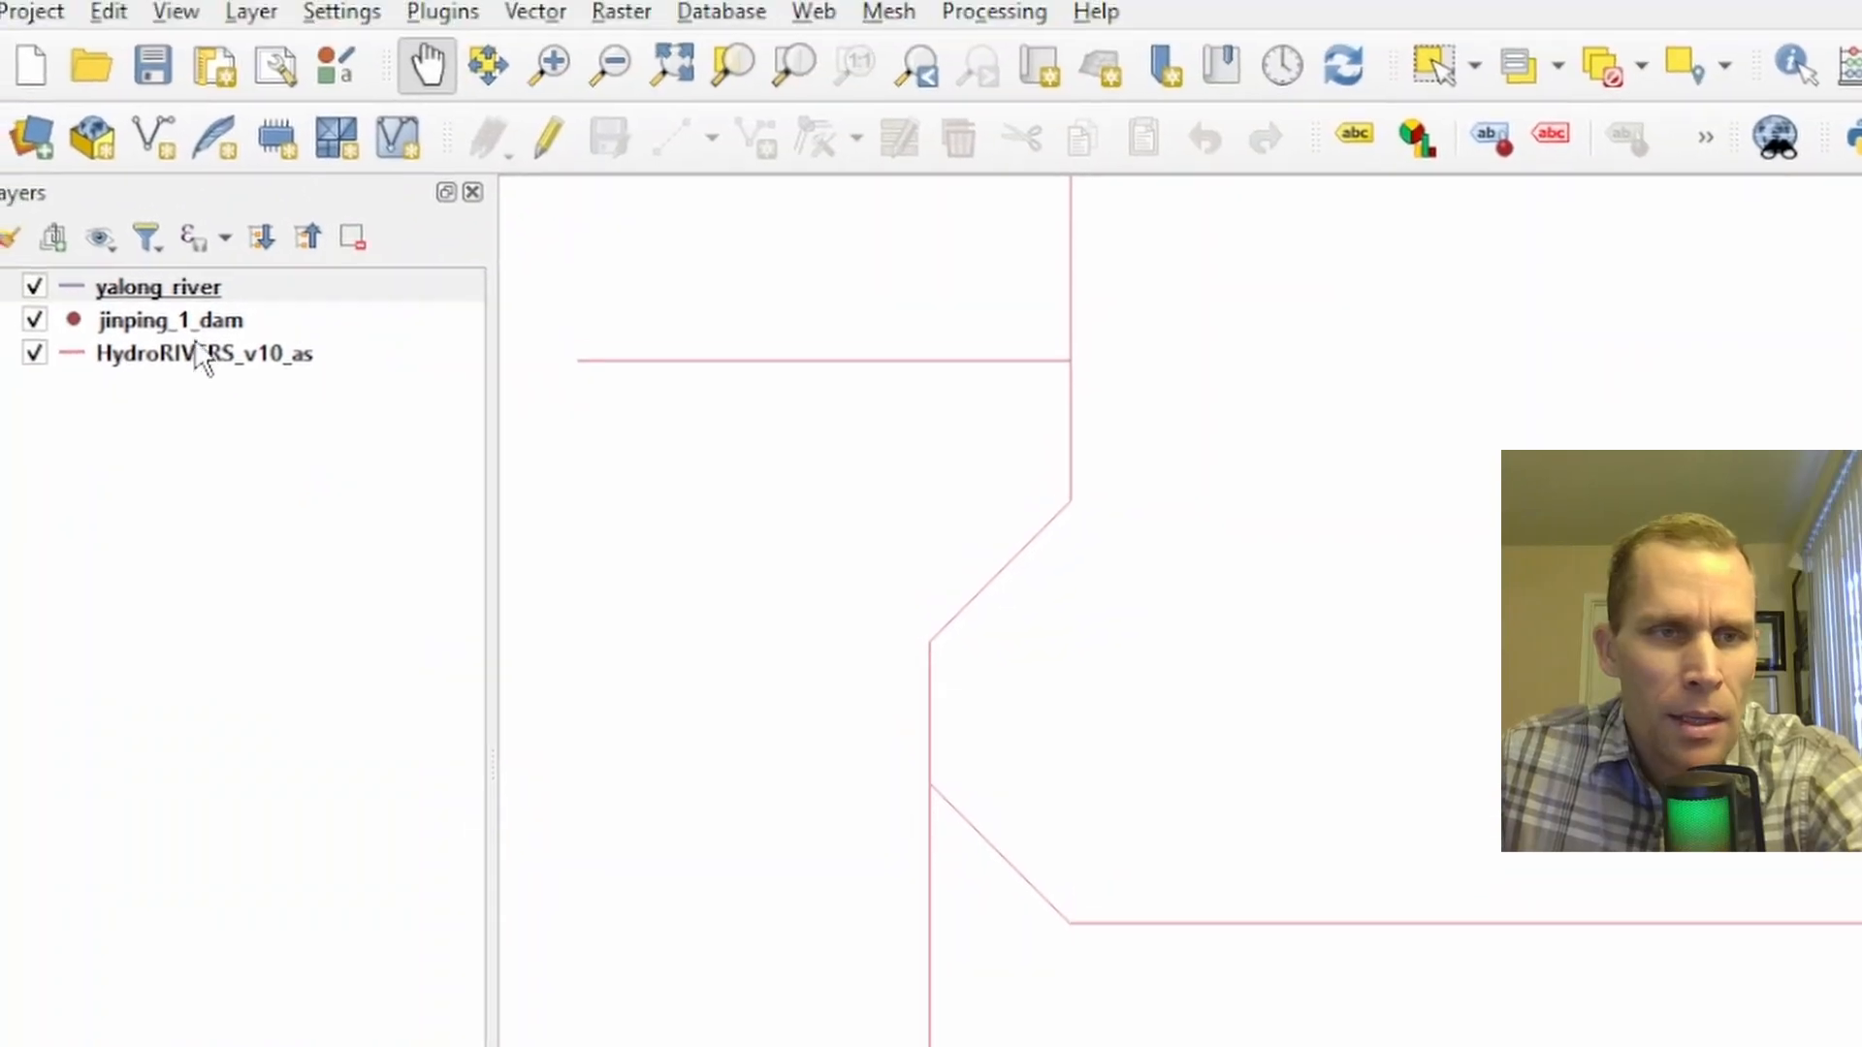
Save the project and start a new line in the yalong_river layer, tracing the river's main stem north of the dam.
click(154, 86)
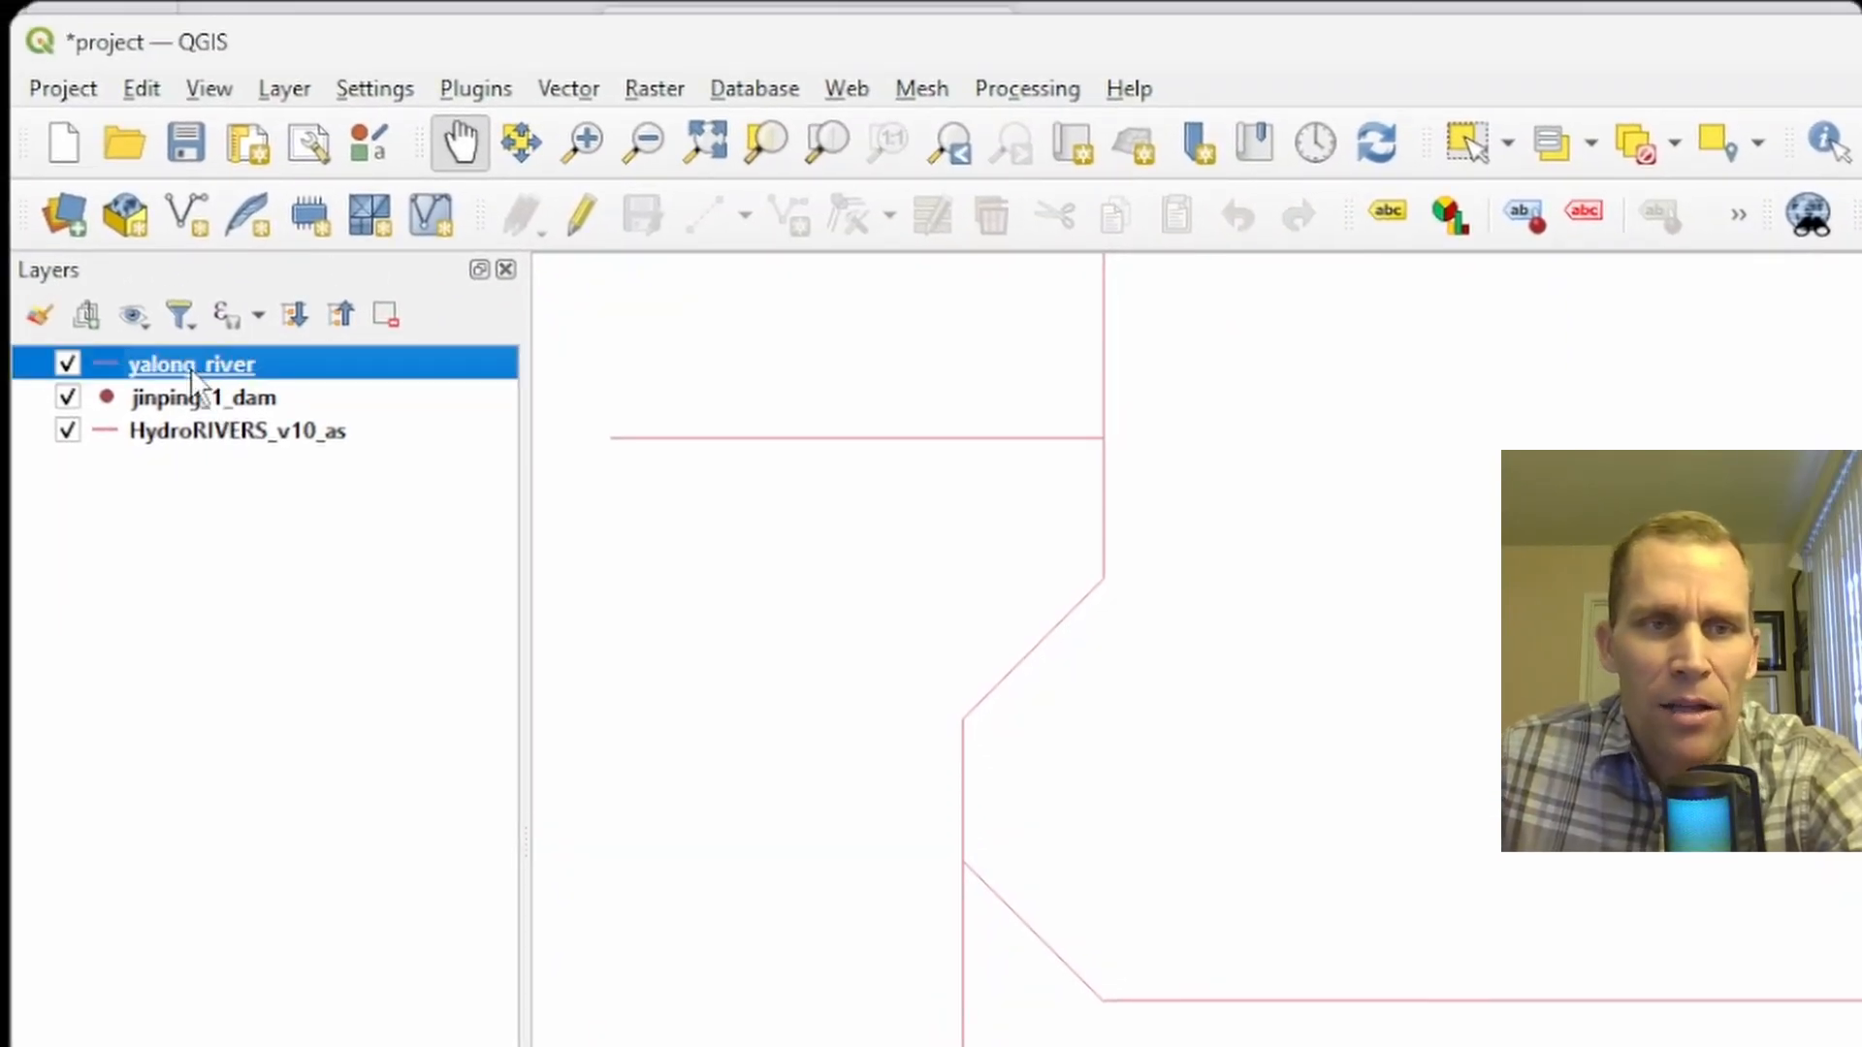
click(580, 213)
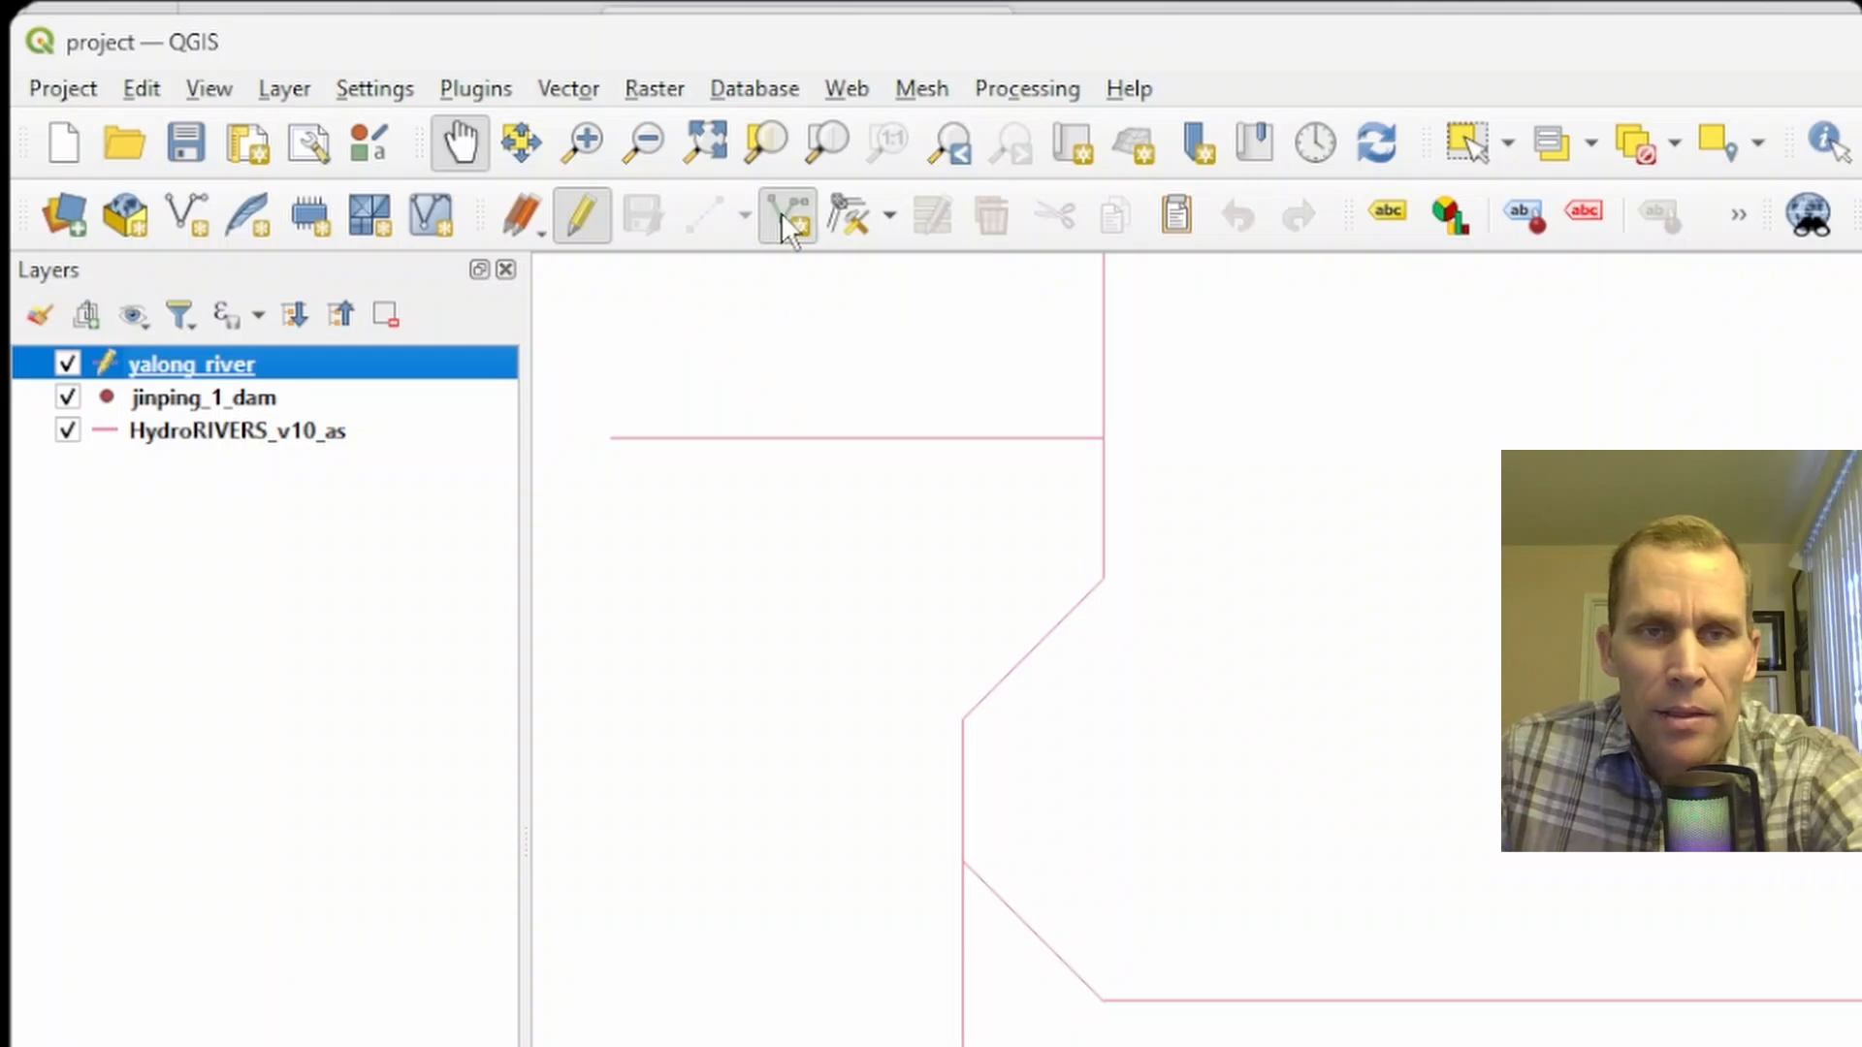
key(ctrl+period)
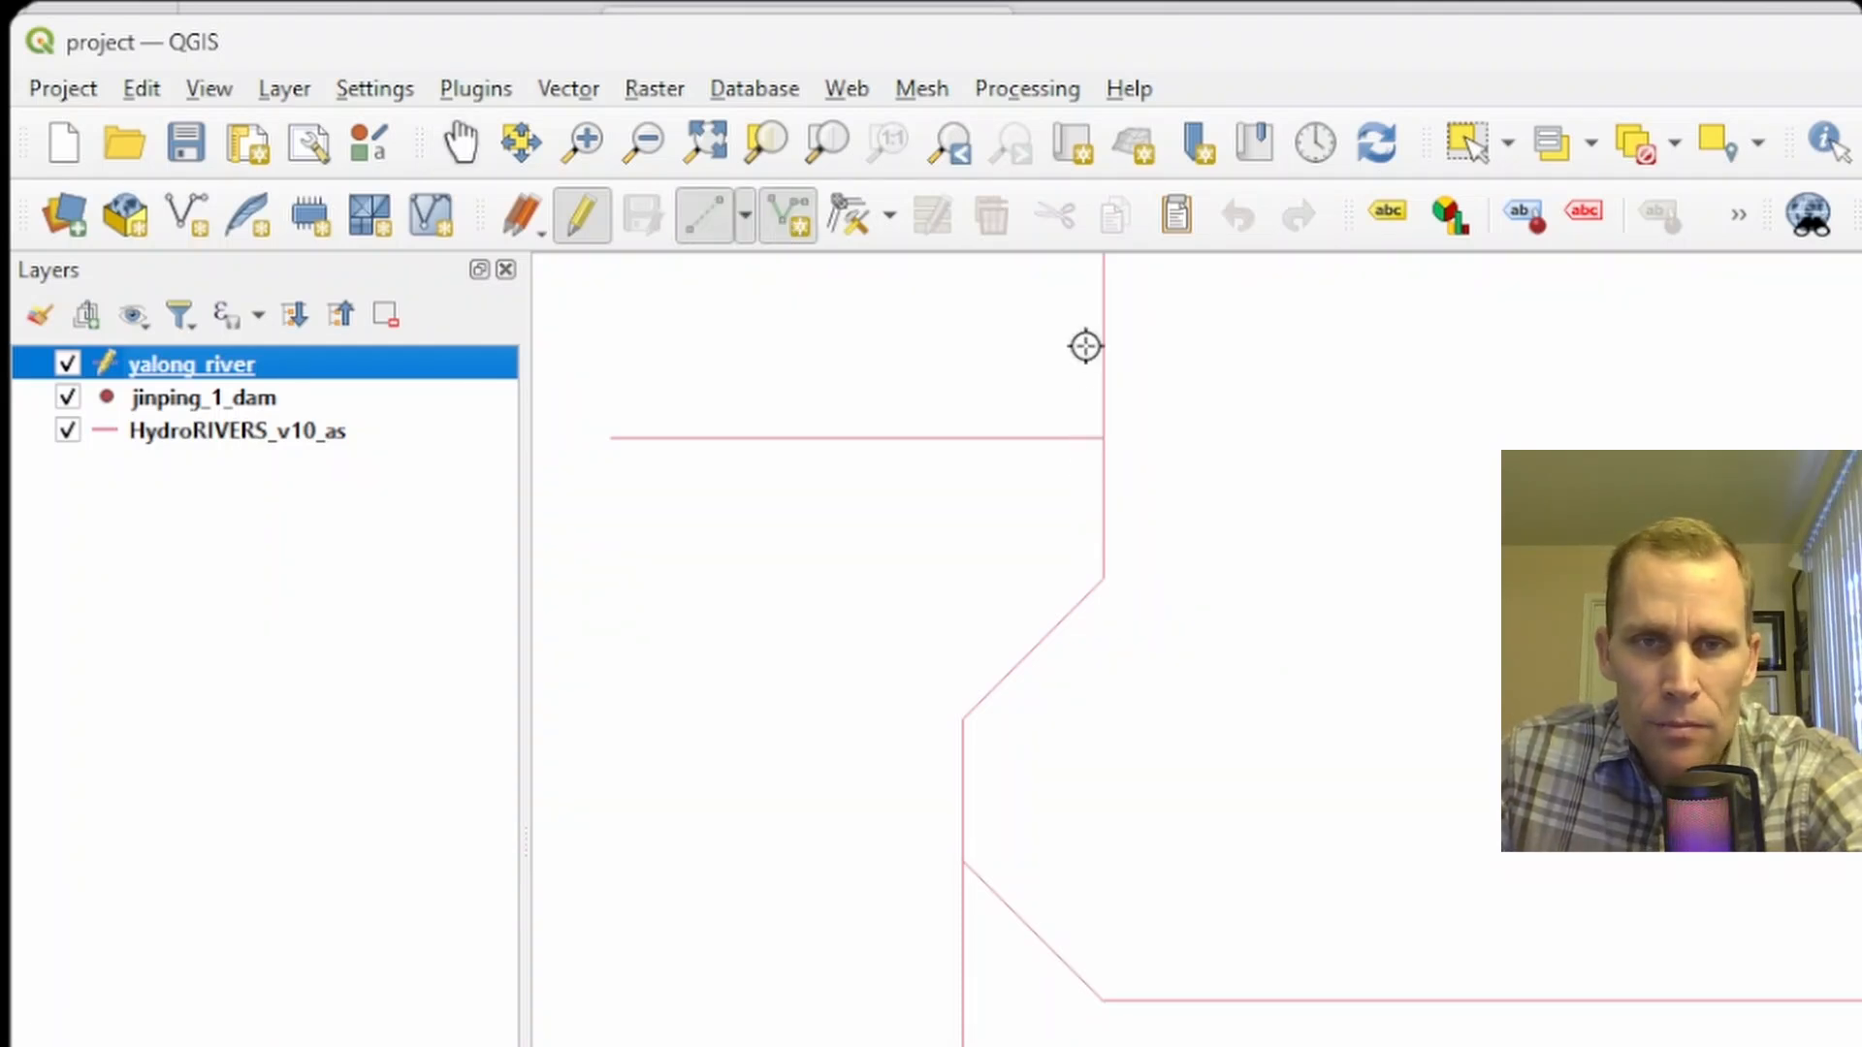
click(1104, 307)
click(1103, 572)
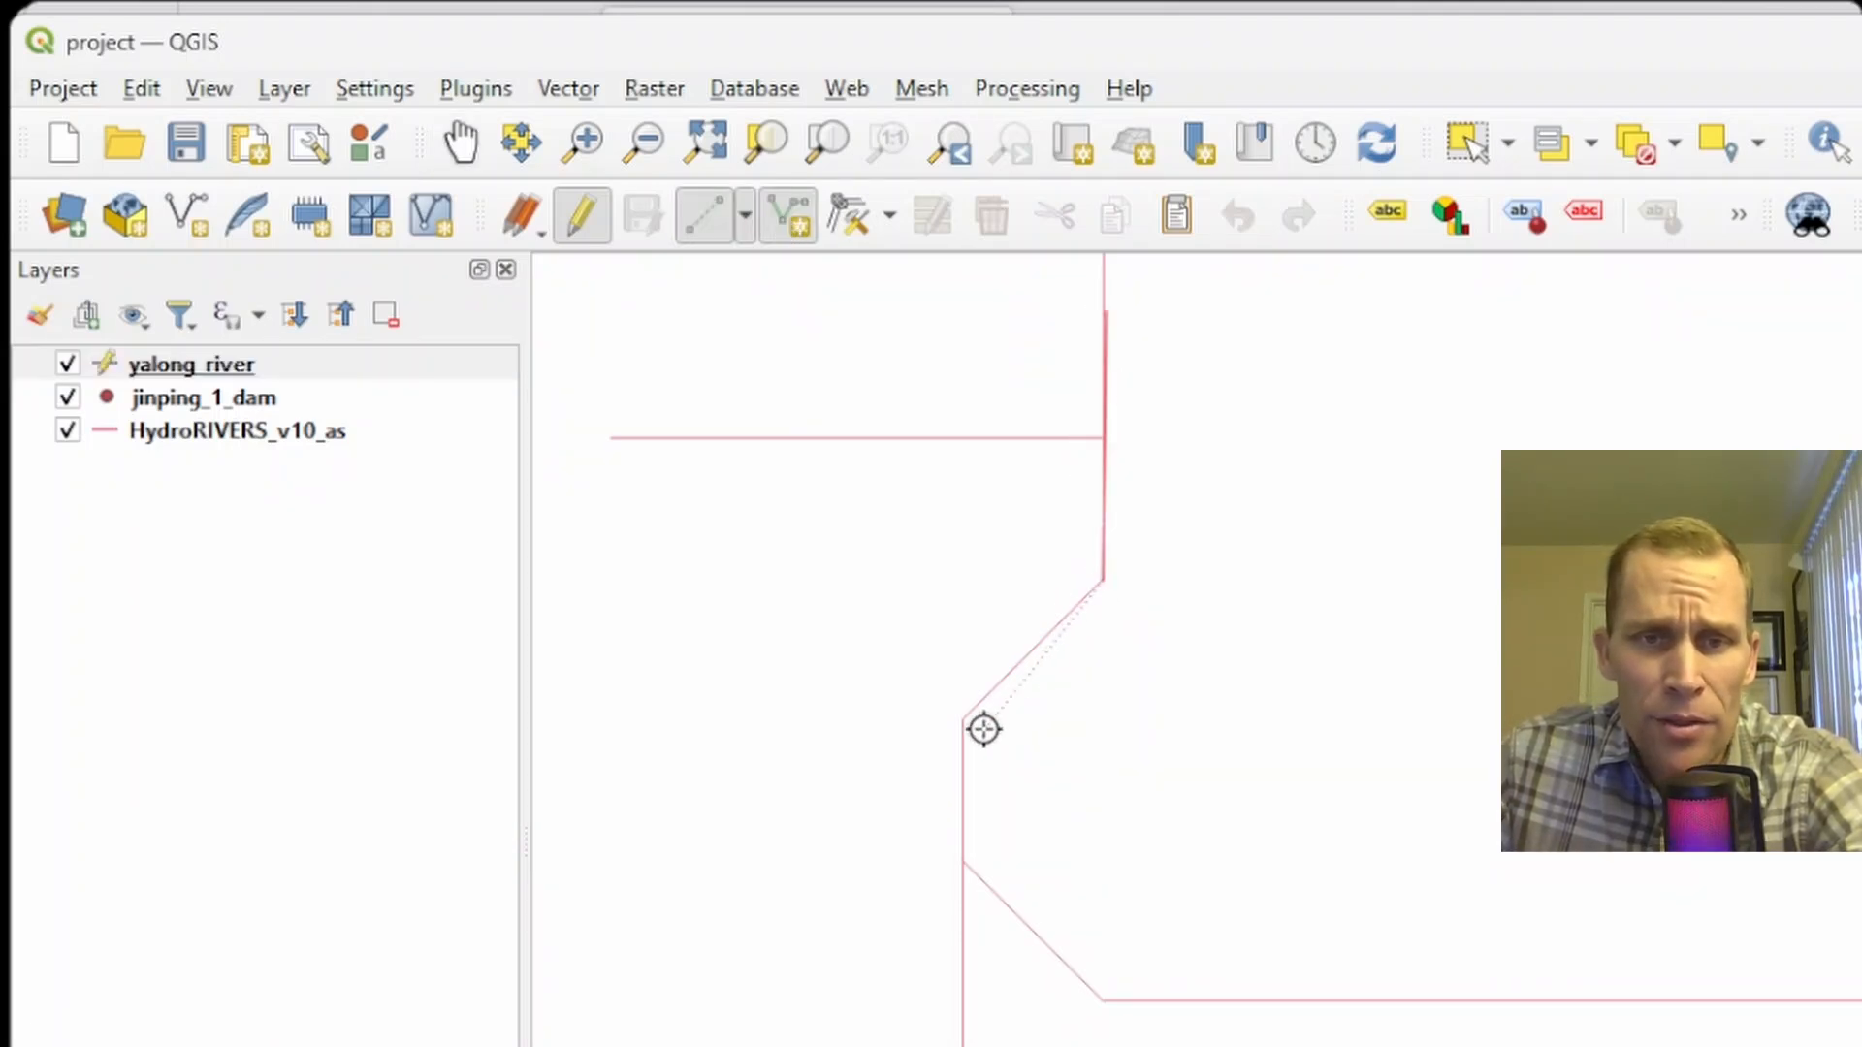
click(963, 721)
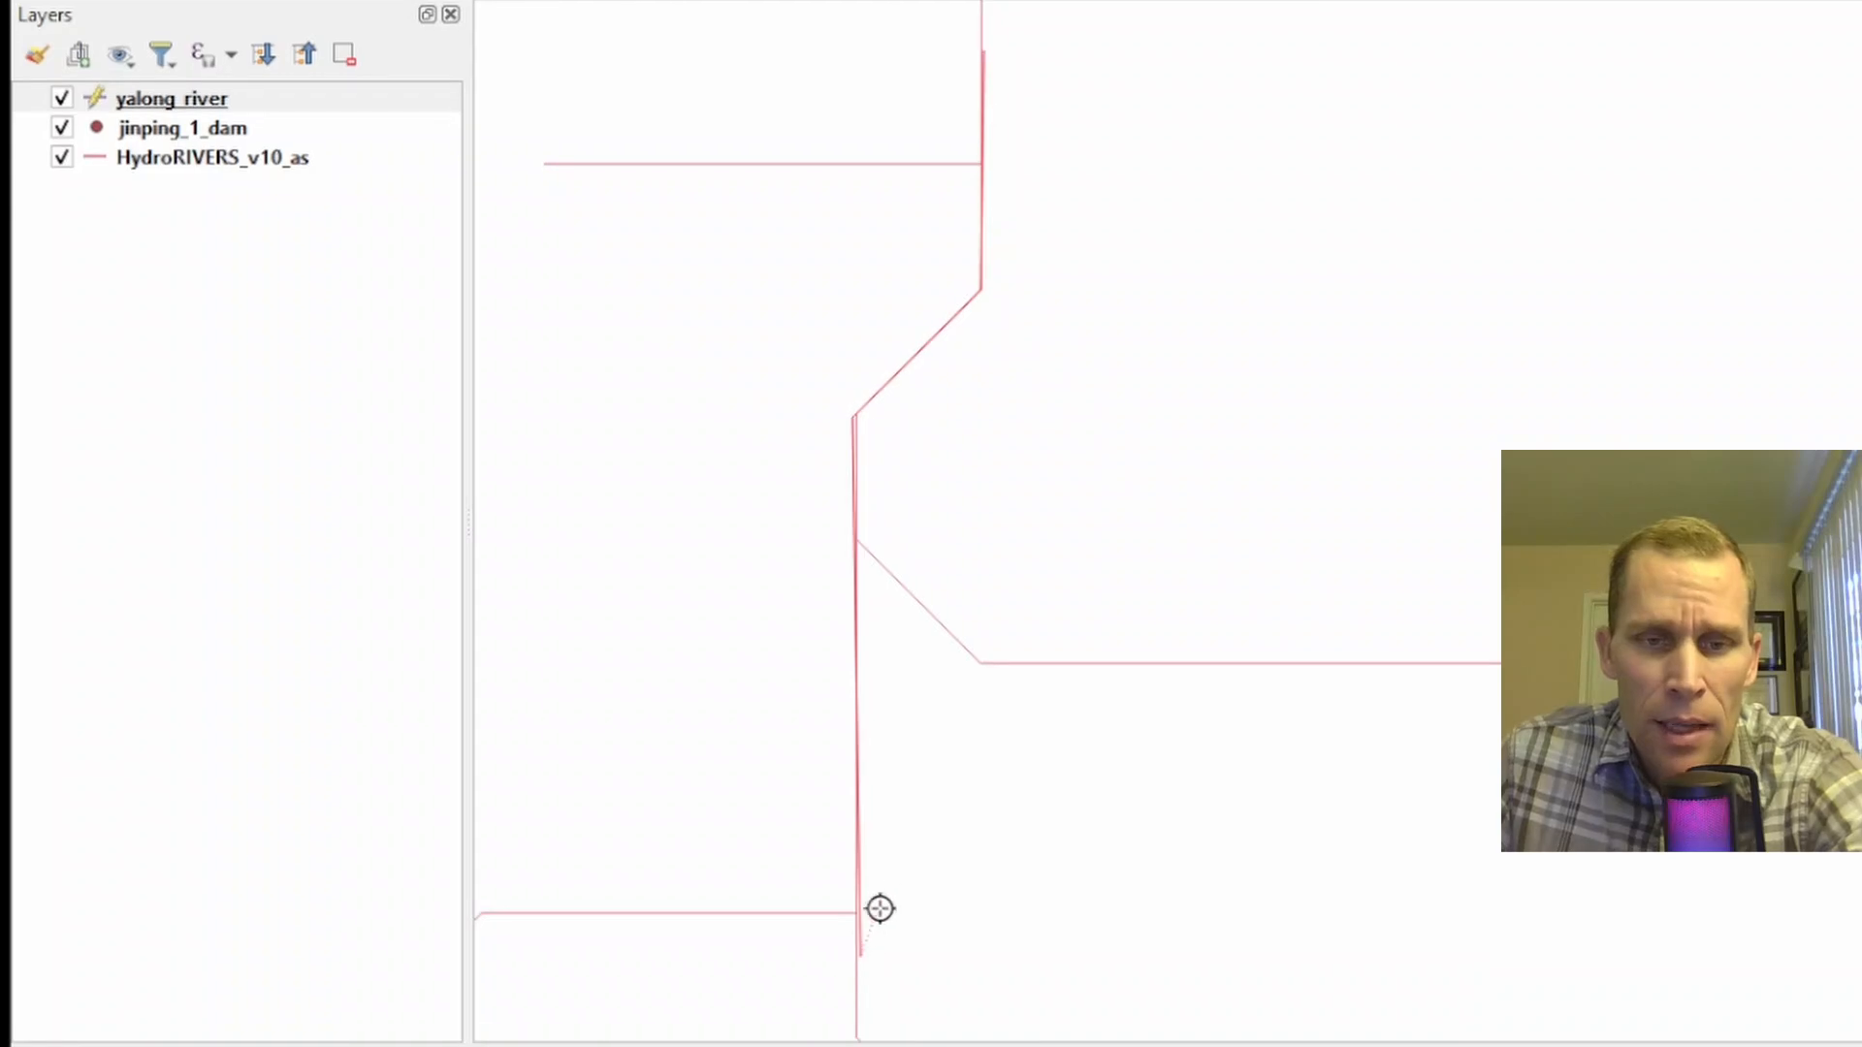
Continue the river line downstream past the dam and around the southwestern bend, and finish the feature with id 1.
scroll(885, 889, down, 4)
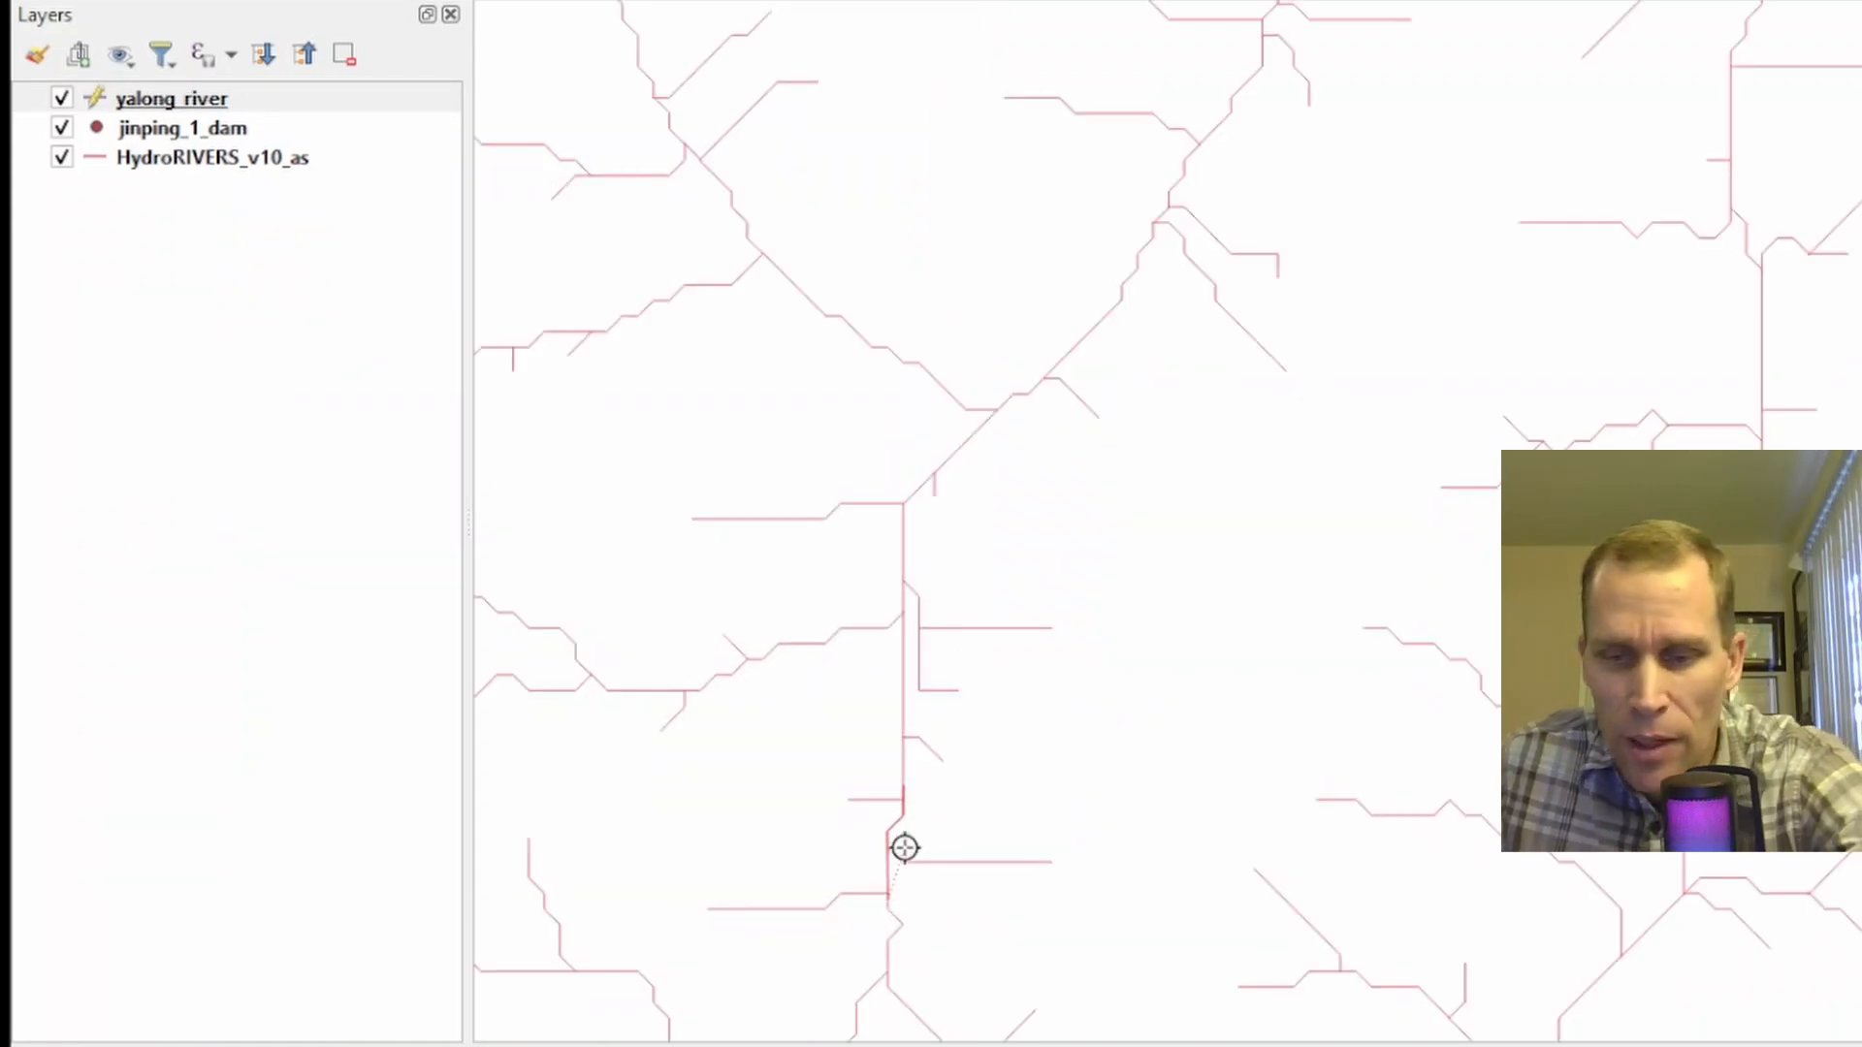
key(Down)
key(Down)
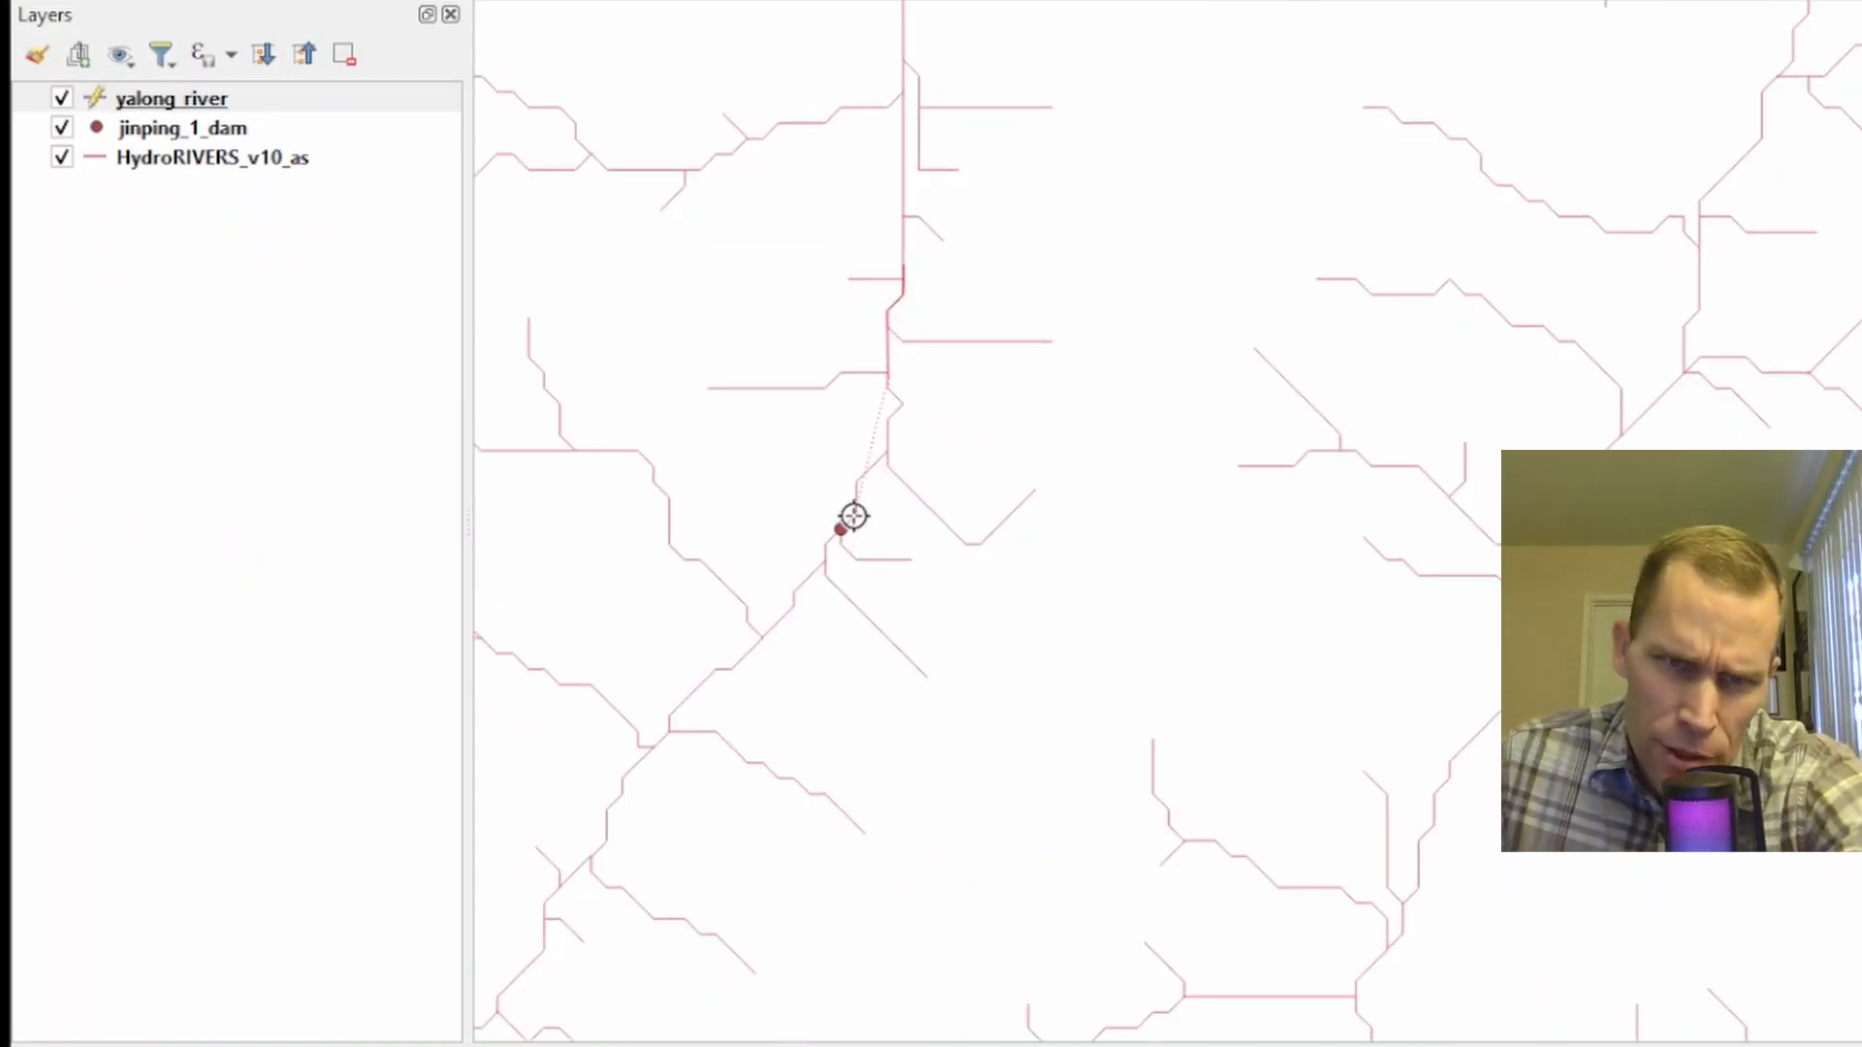
scroll(864, 483, up, 1)
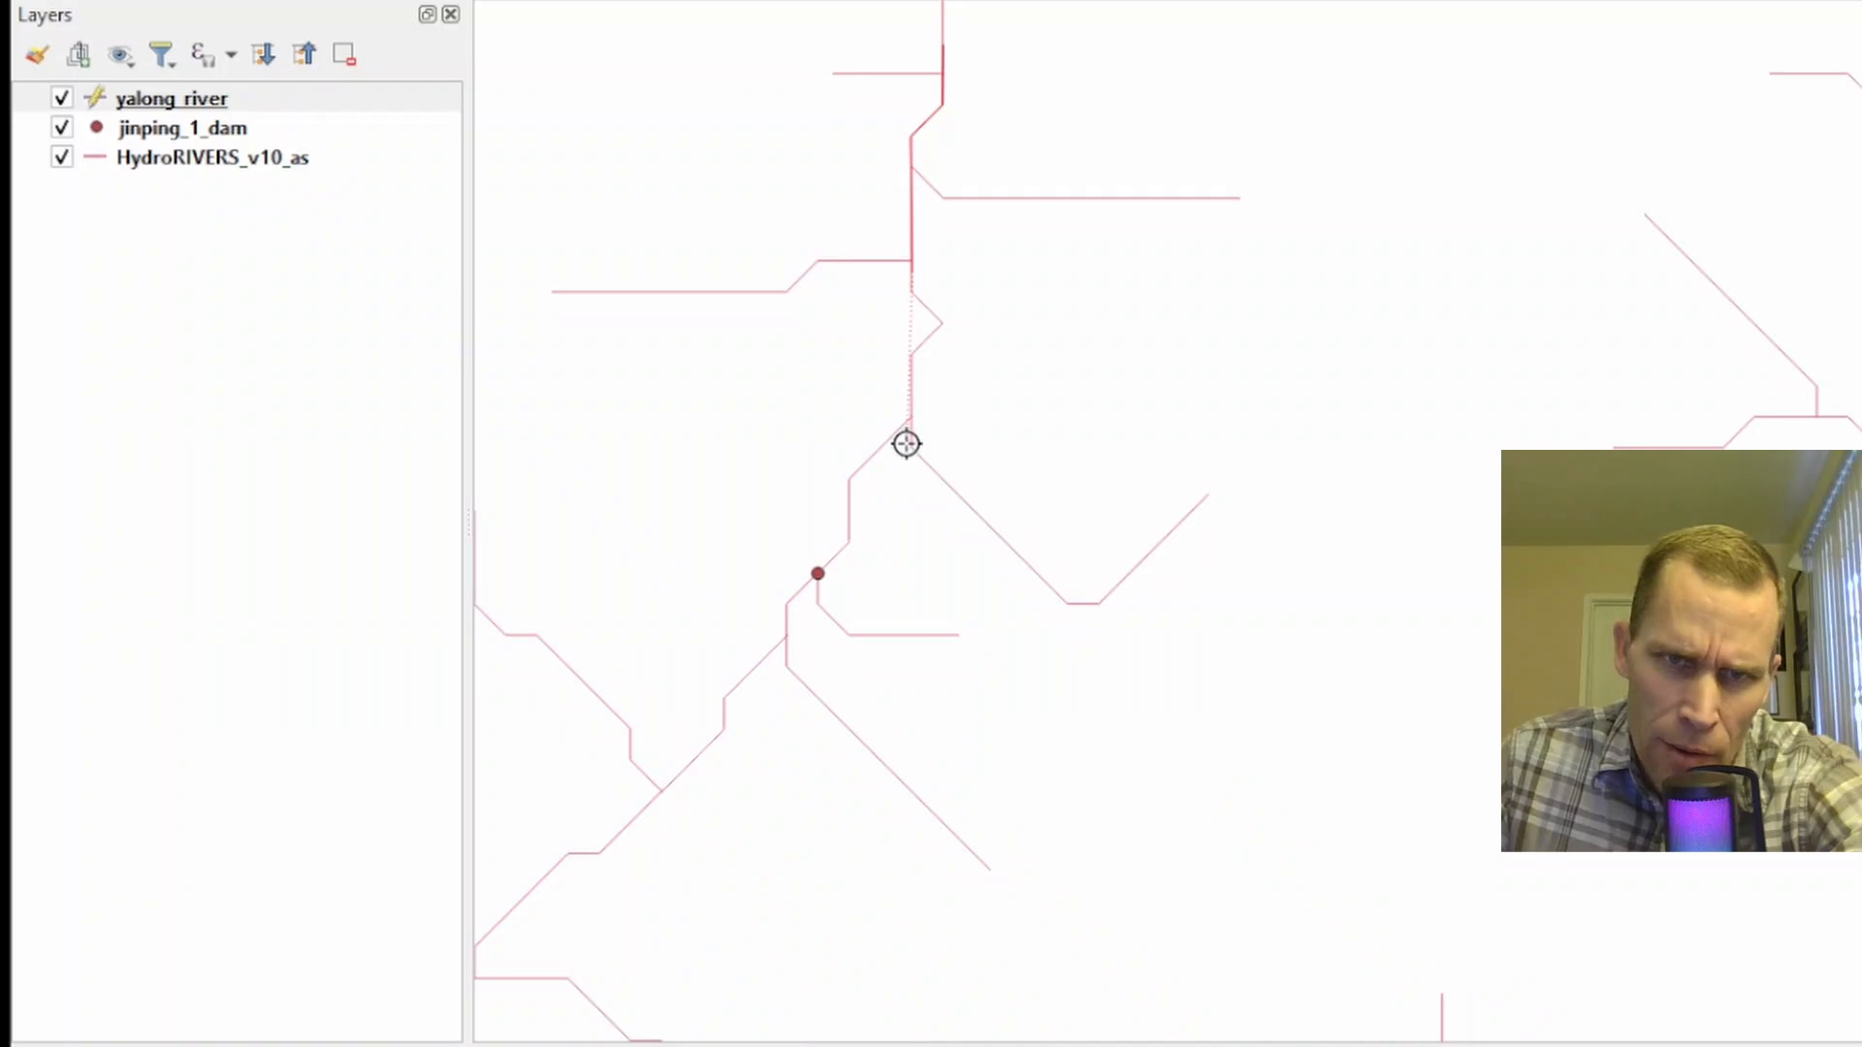
click(906, 444)
click(723, 728)
click(550, 884)
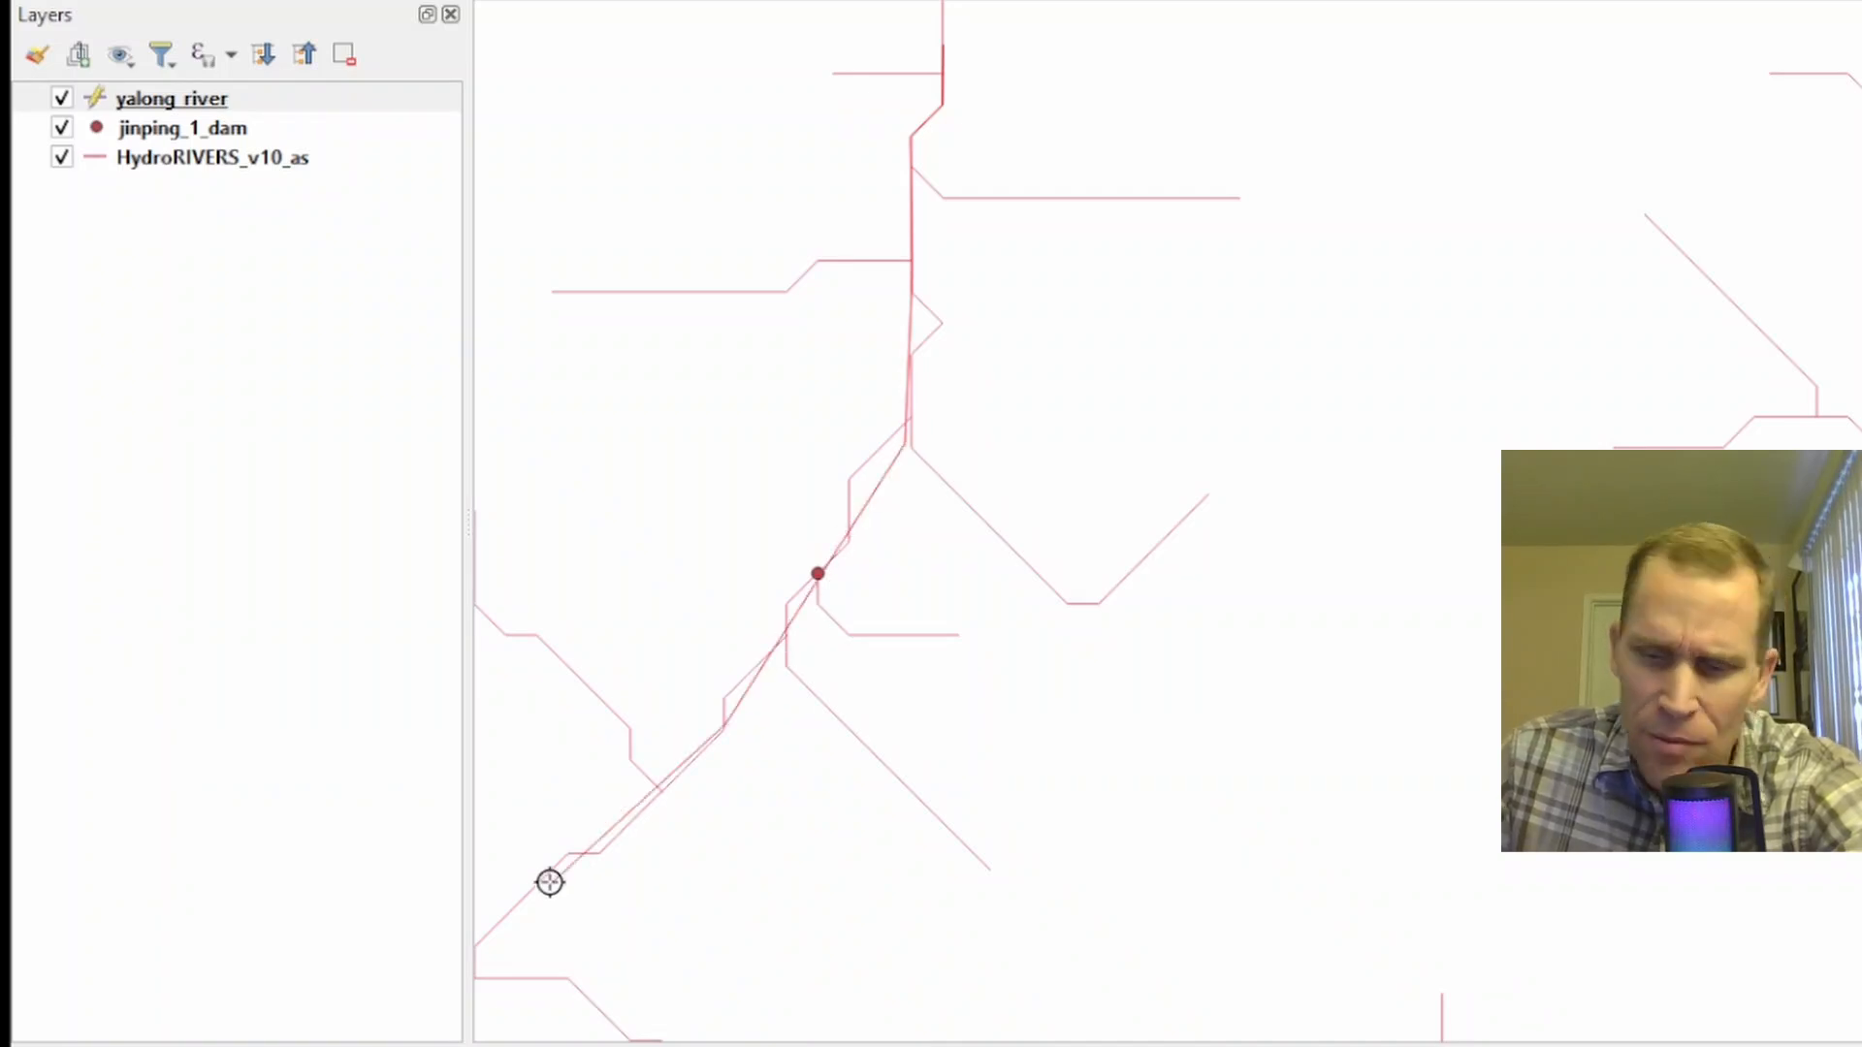
key(Left)
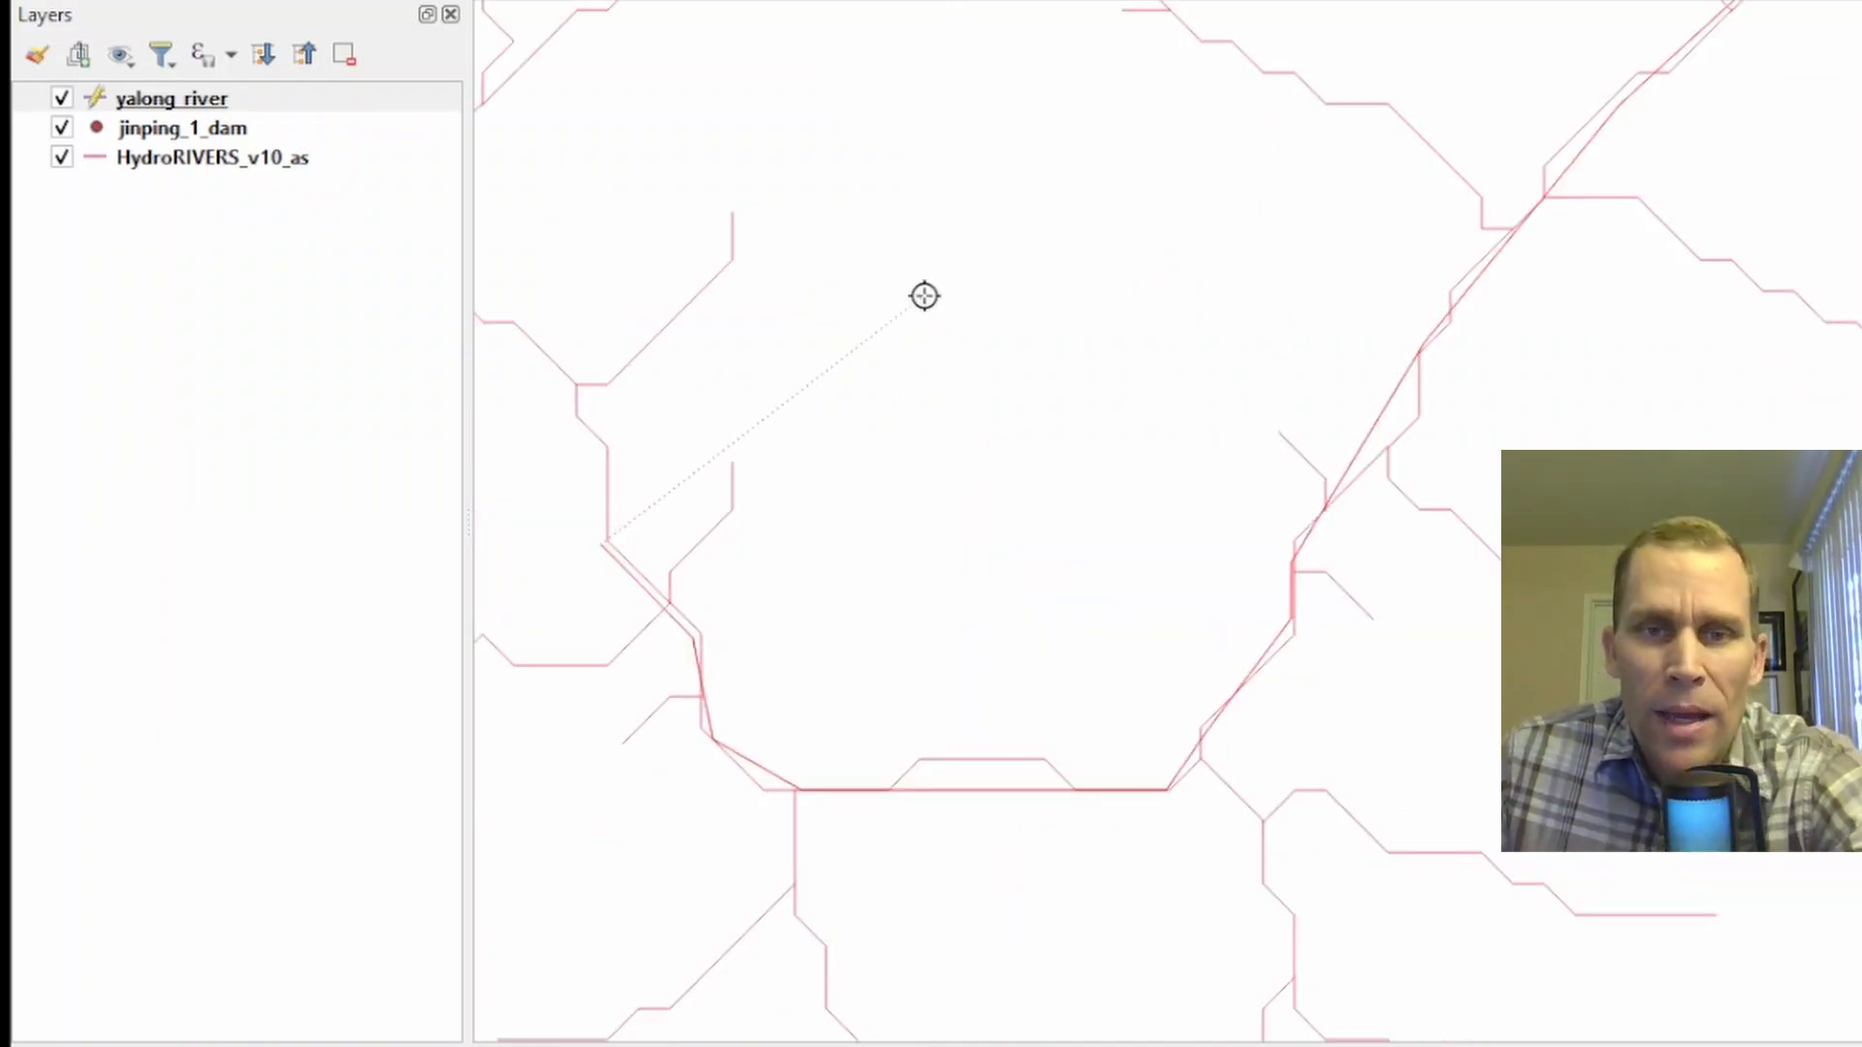
right_click(924, 322)
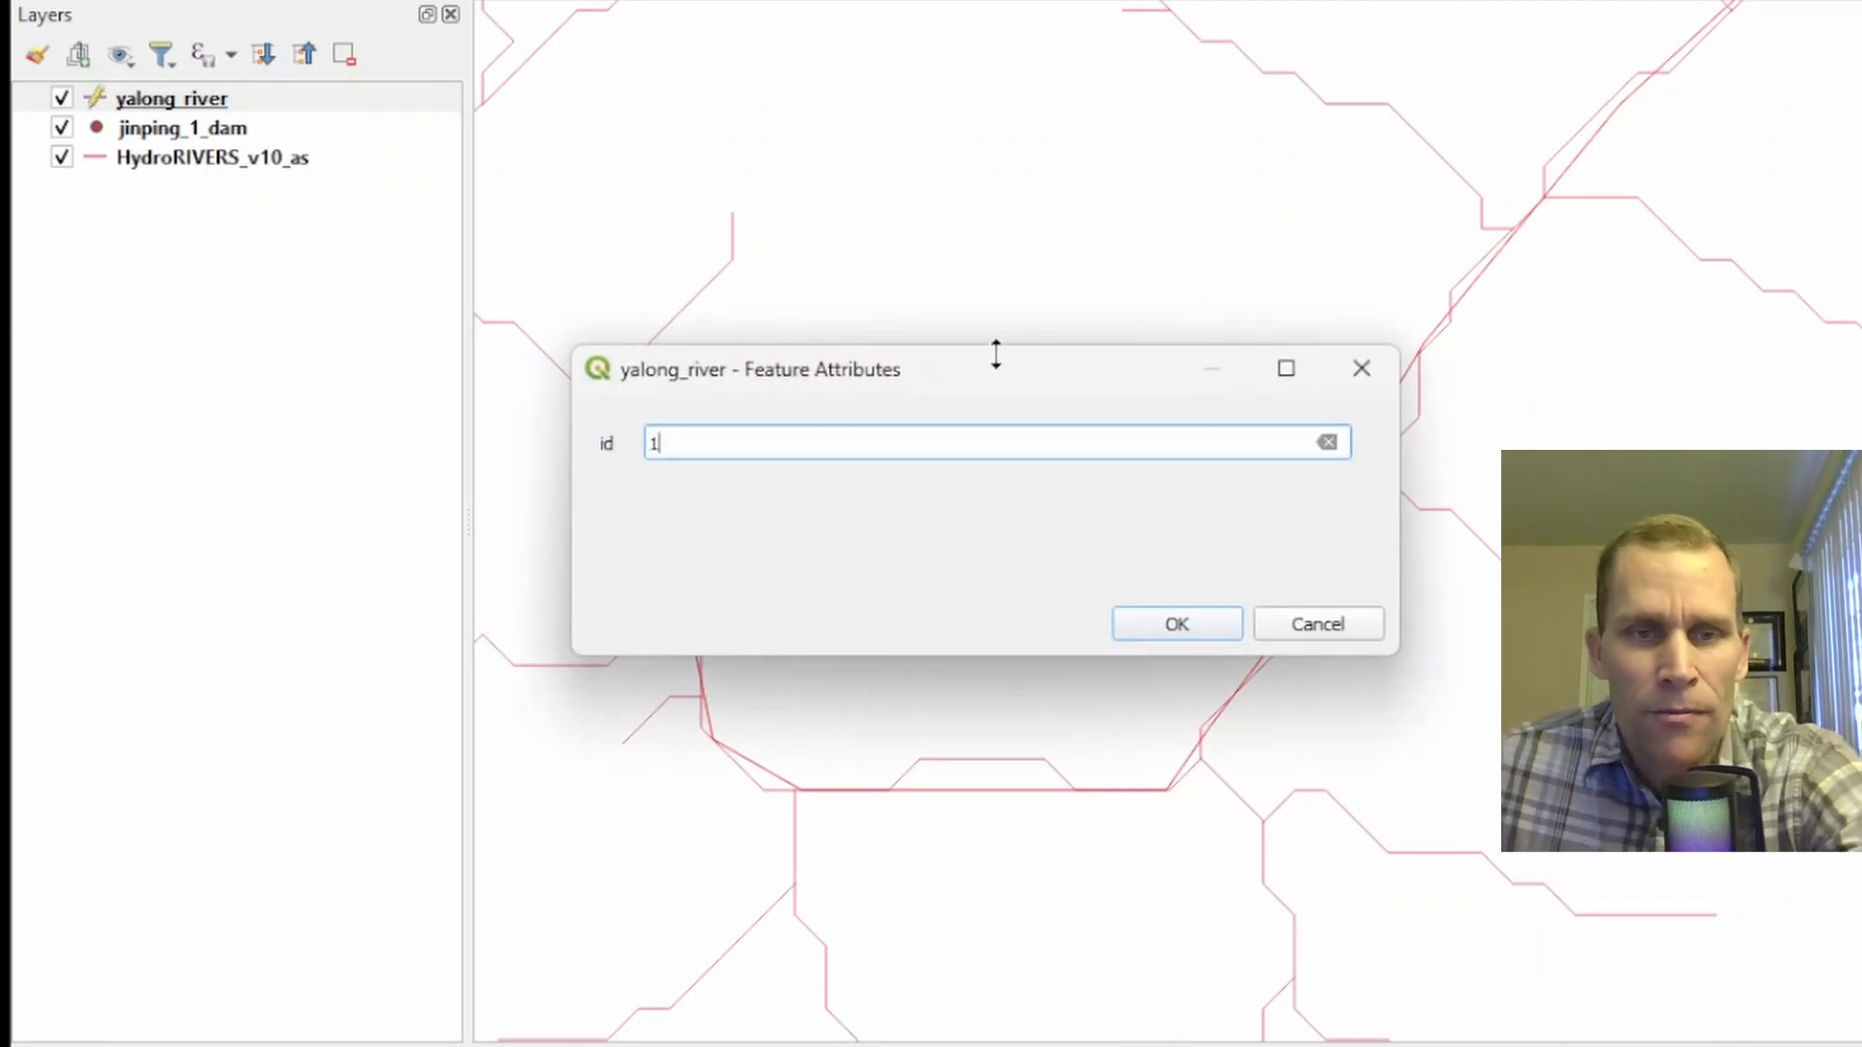
click(1135, 621)
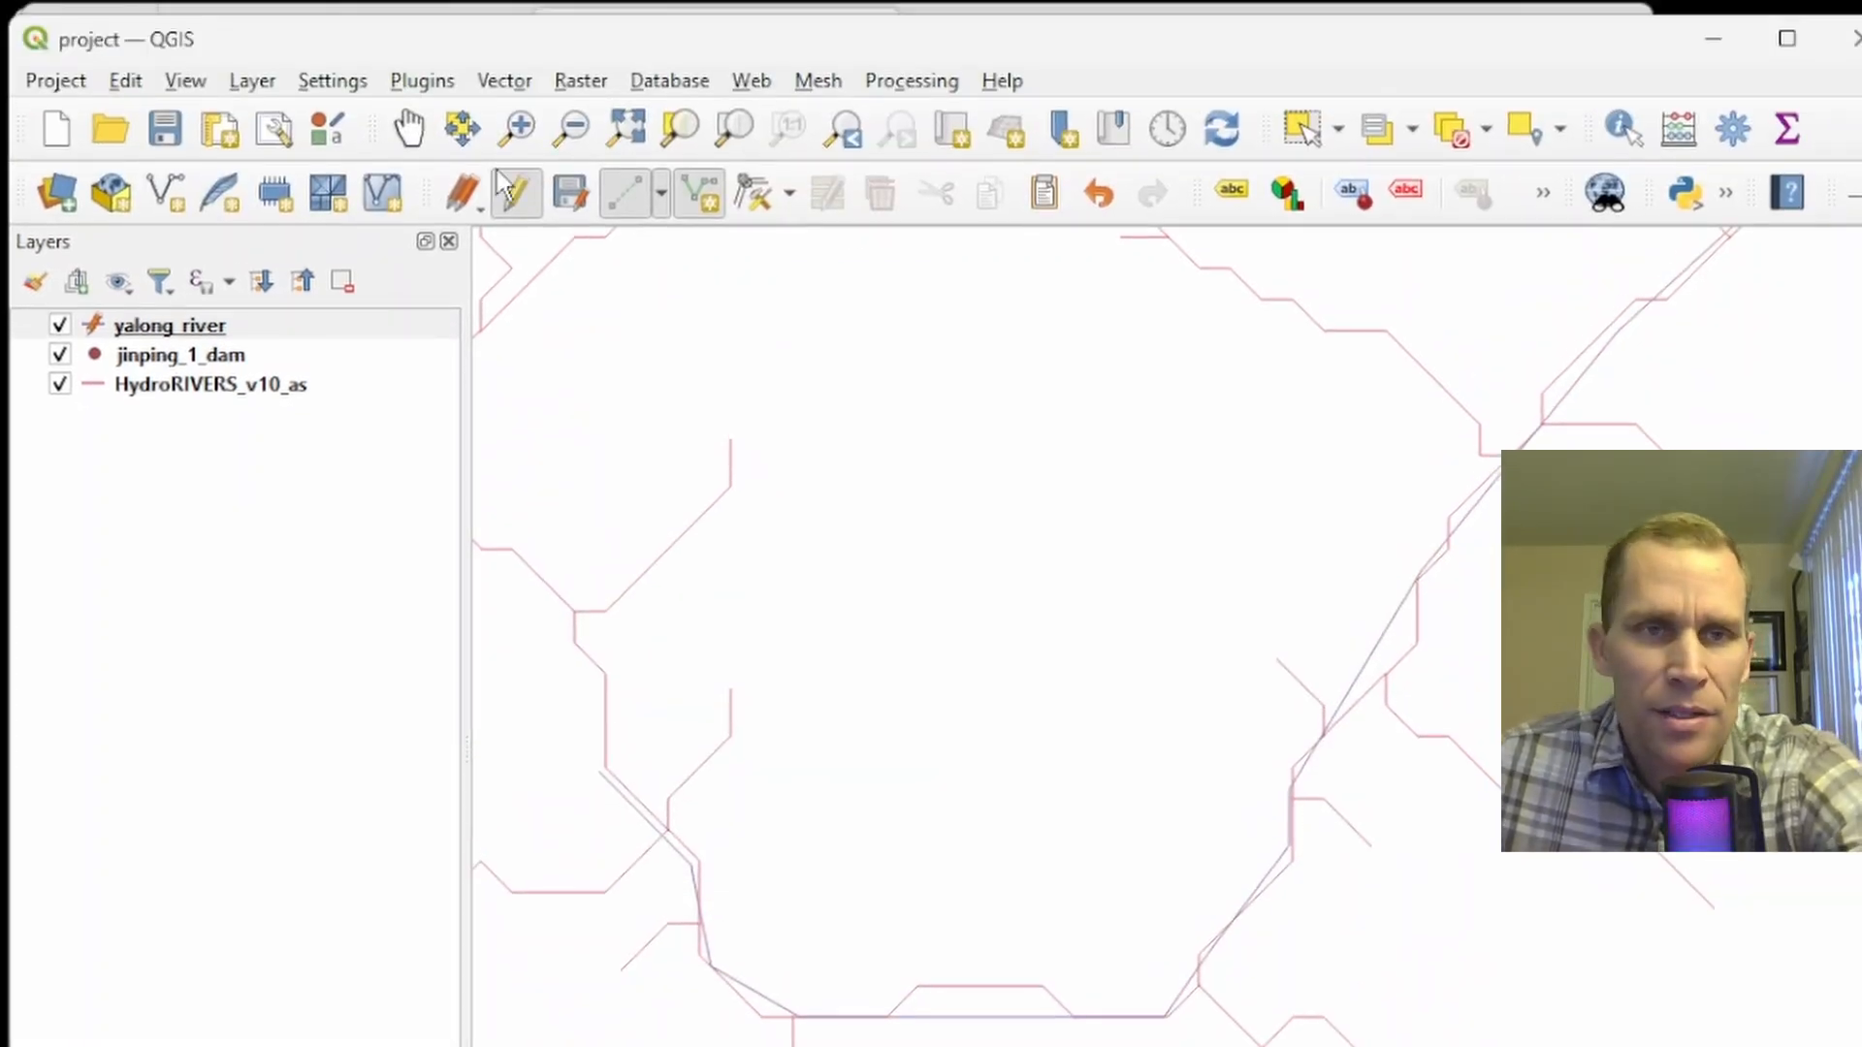
Save the edits to the yalong_river layer and end its editing session.
click(570, 194)
click(517, 194)
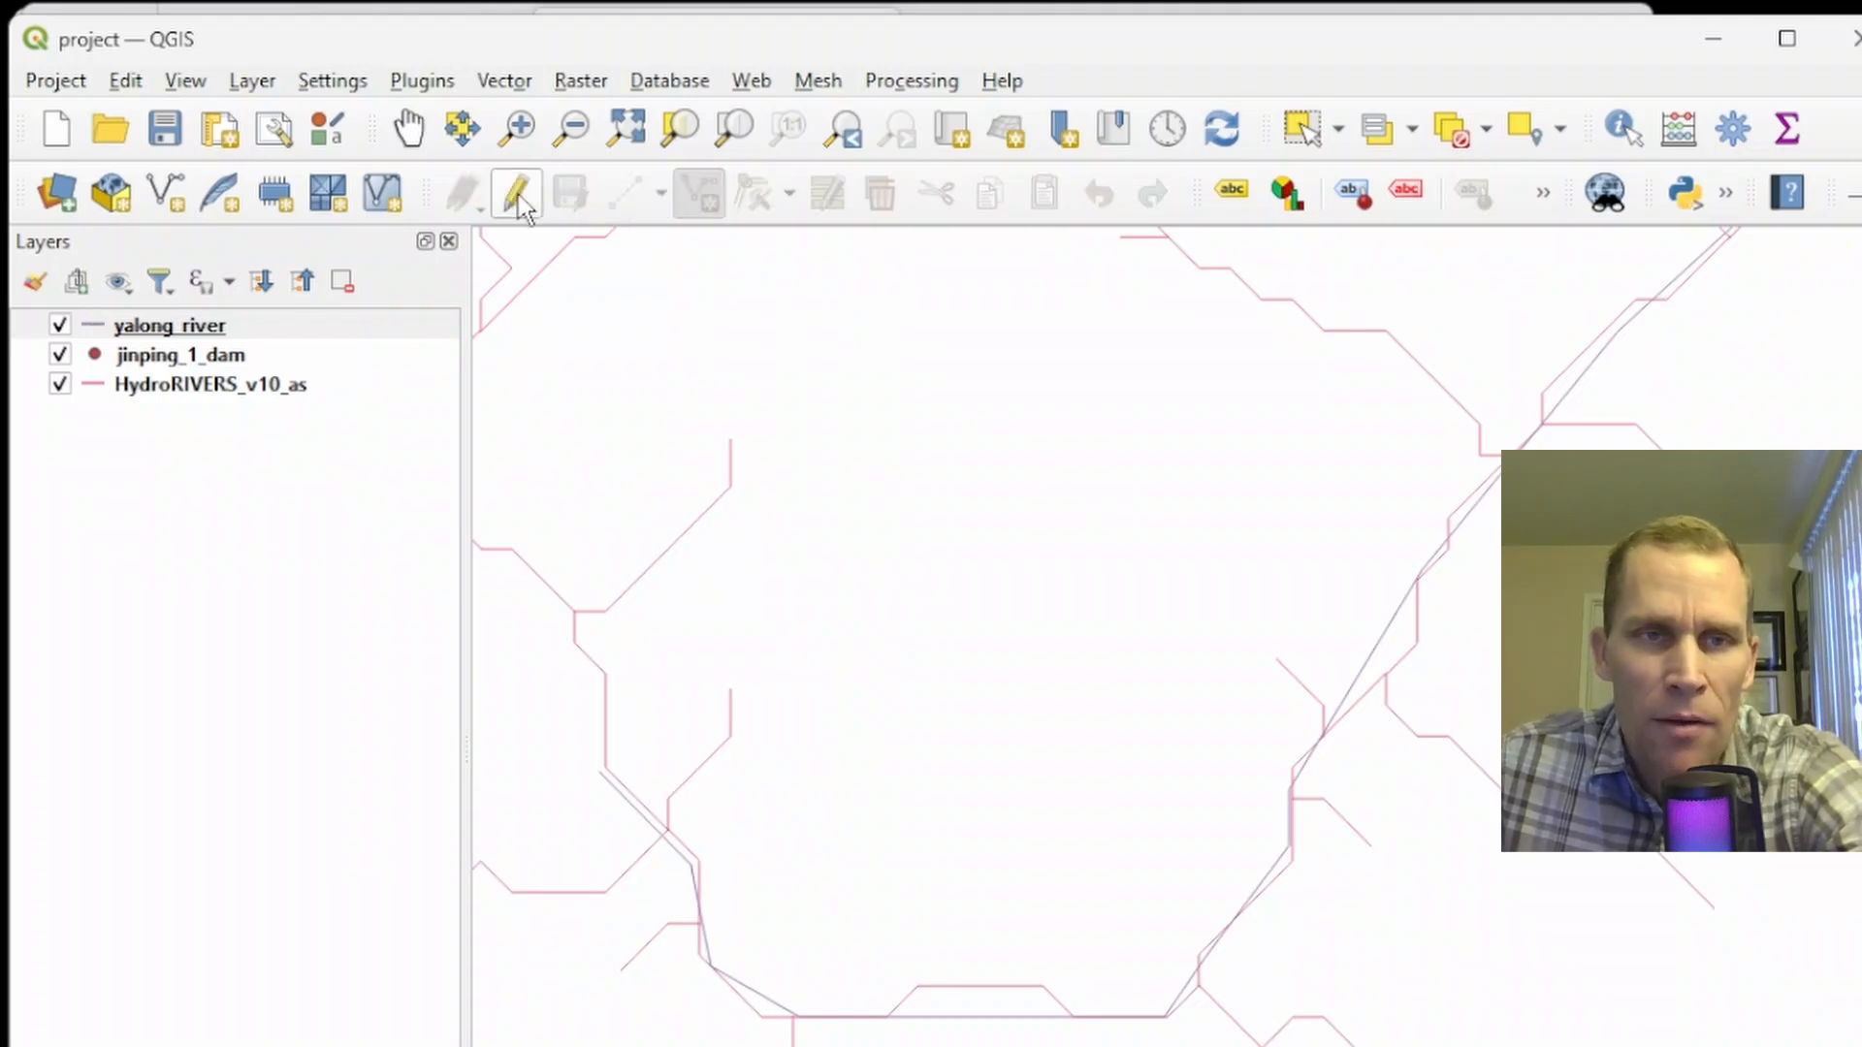
click(409, 128)
drag(1302, 517, 960, 785)
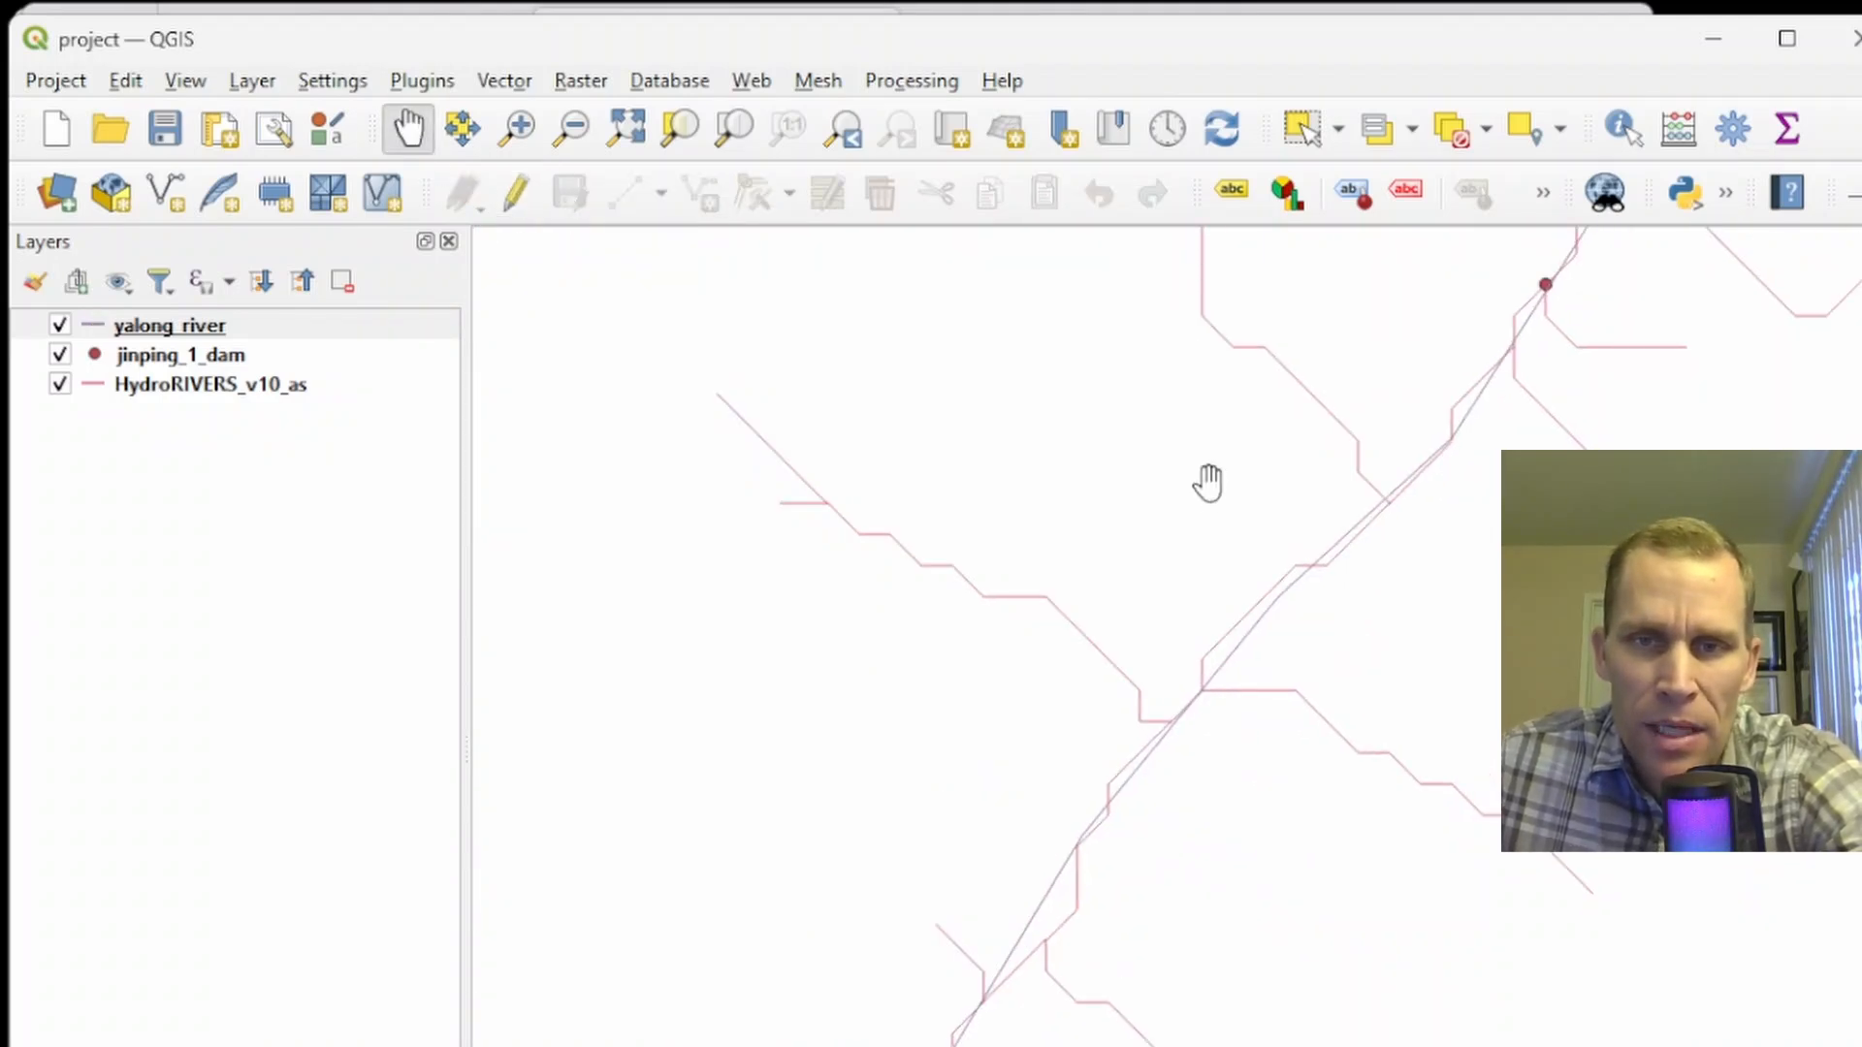
scroll(1205, 482, down, 2)
drag(1275, 552, 1116, 750)
scroll(1067, 775, up, 1)
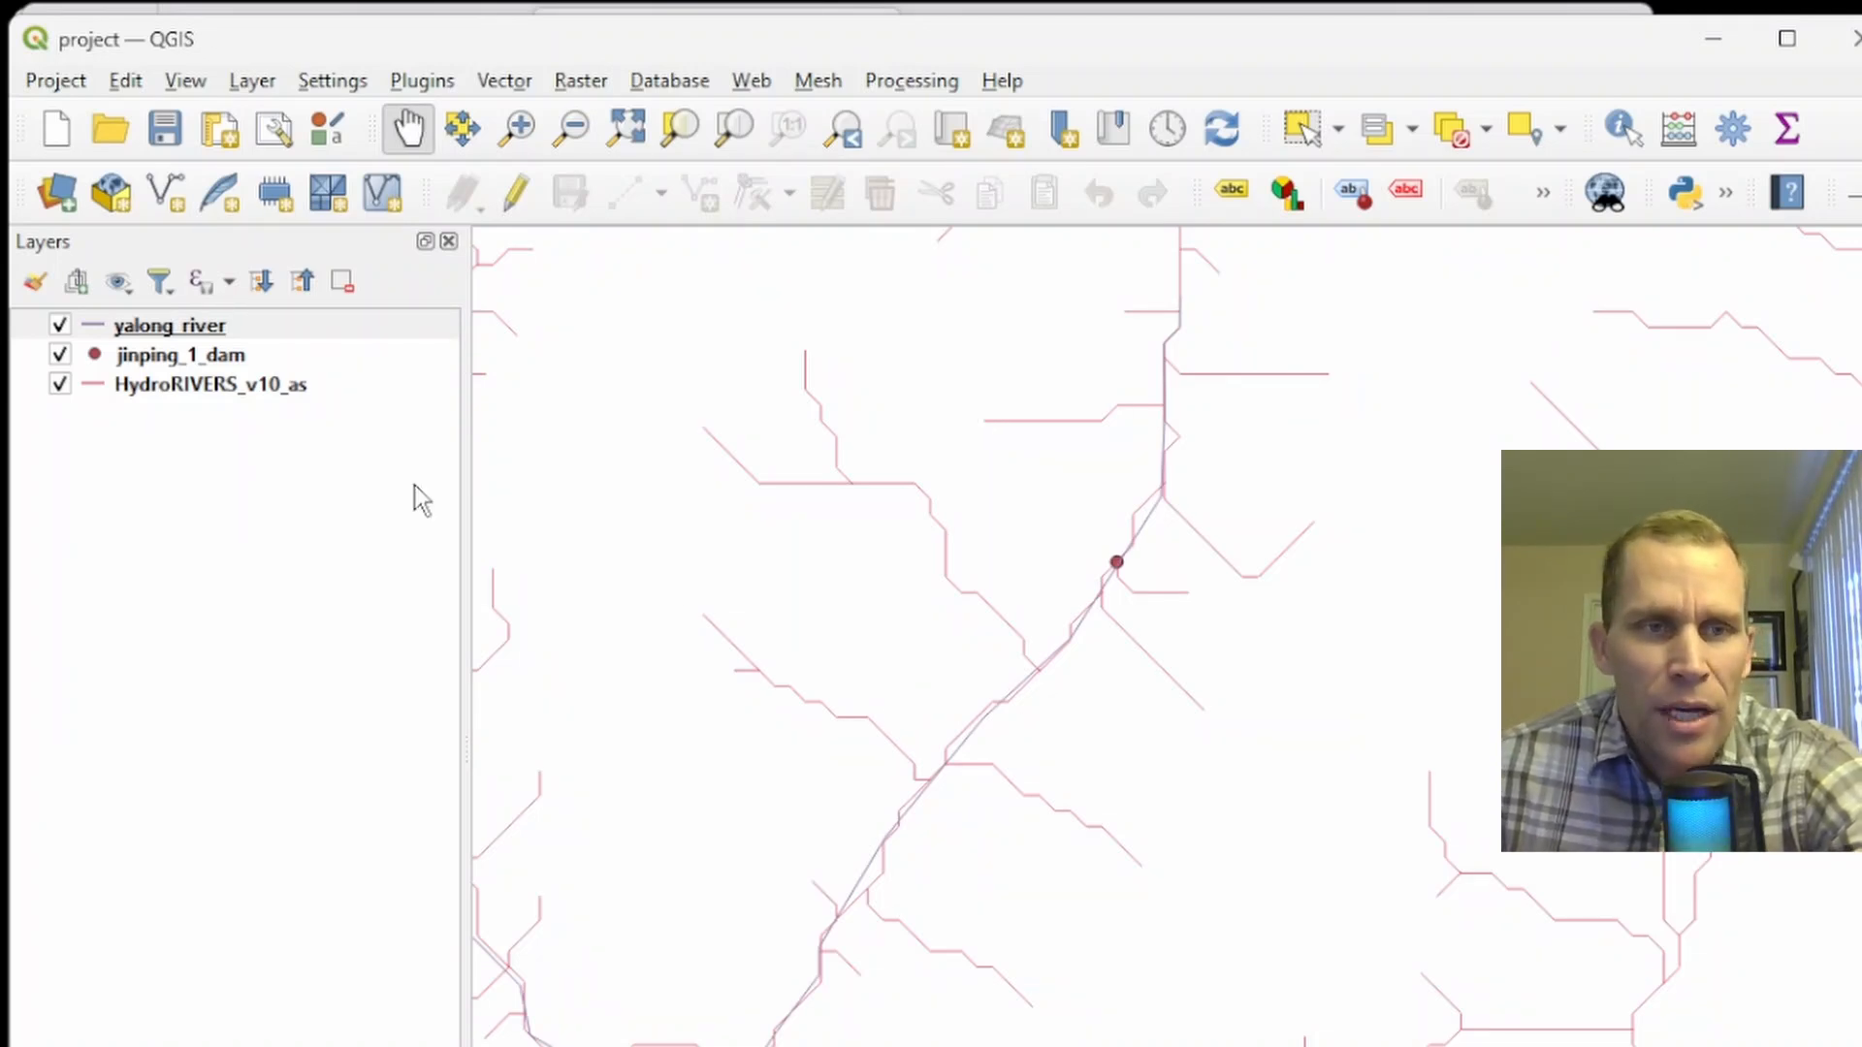
Style the jinping_1_dam layer with the dot red symbol at a size of 6 millimeters.
right_click(160, 361)
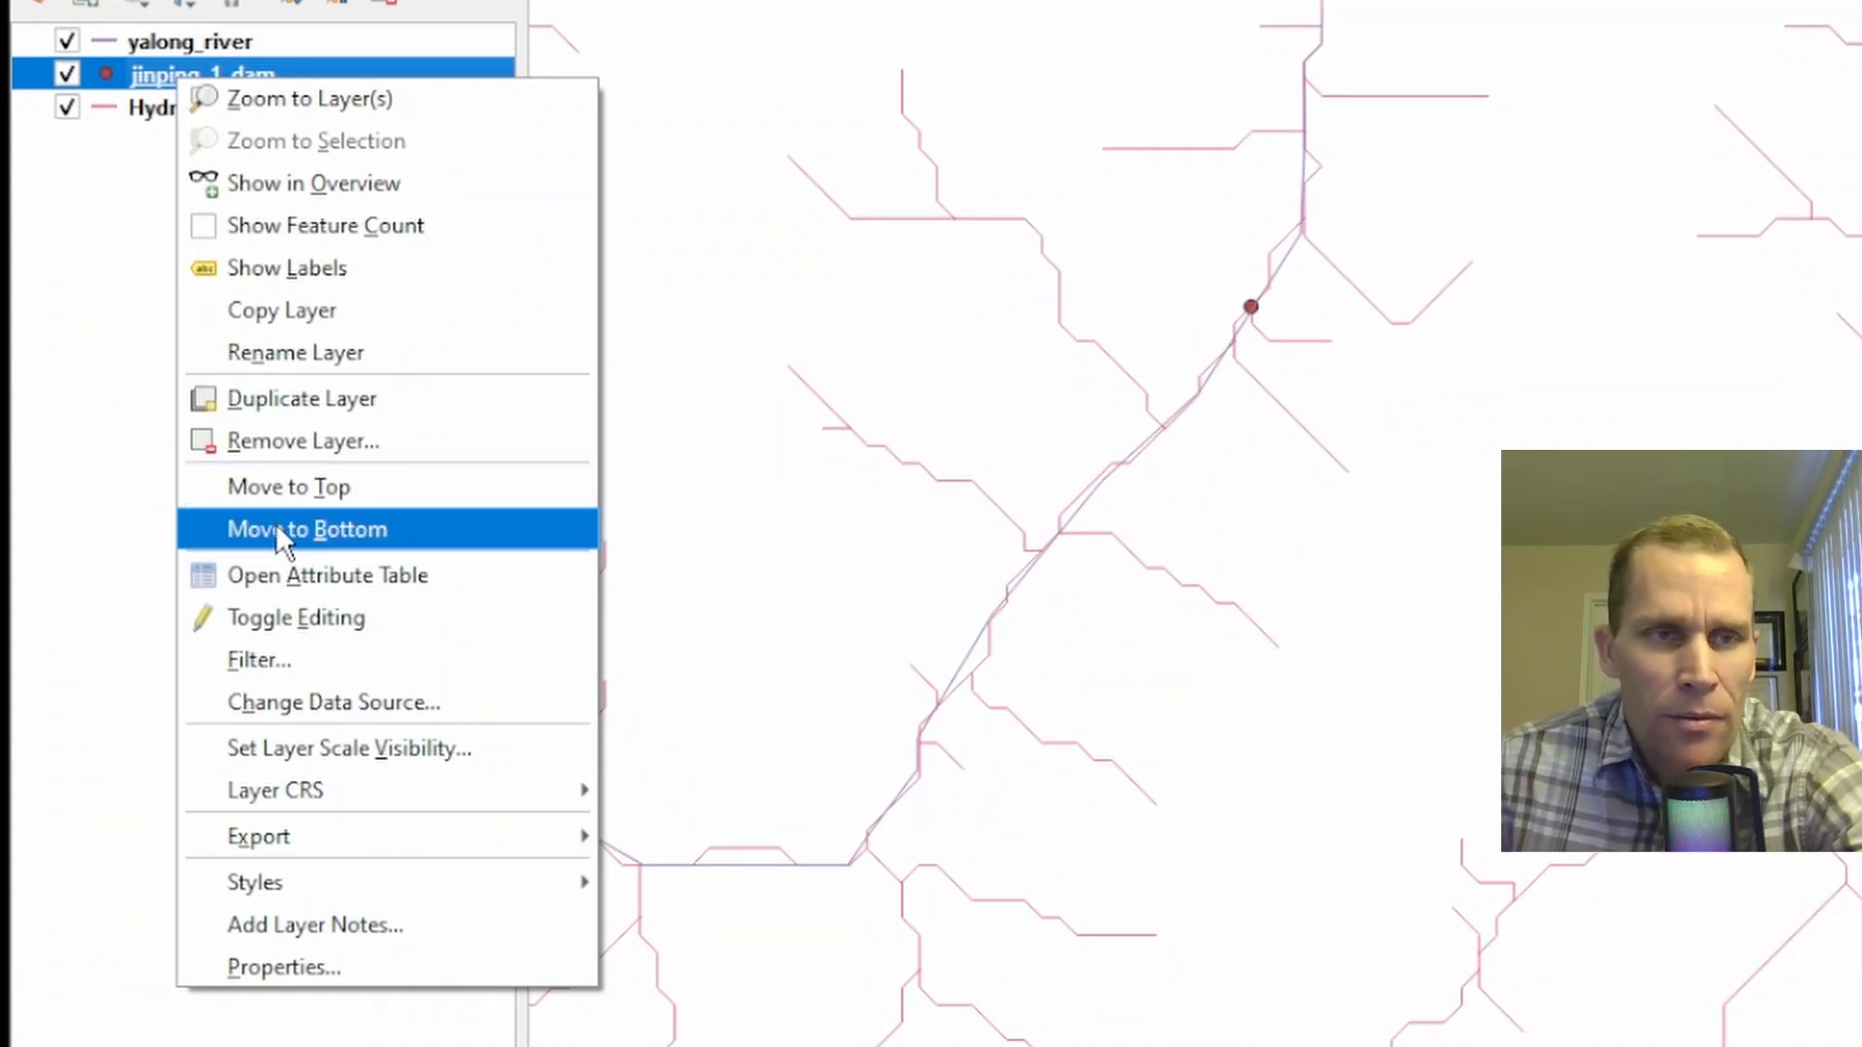
click(291, 968)
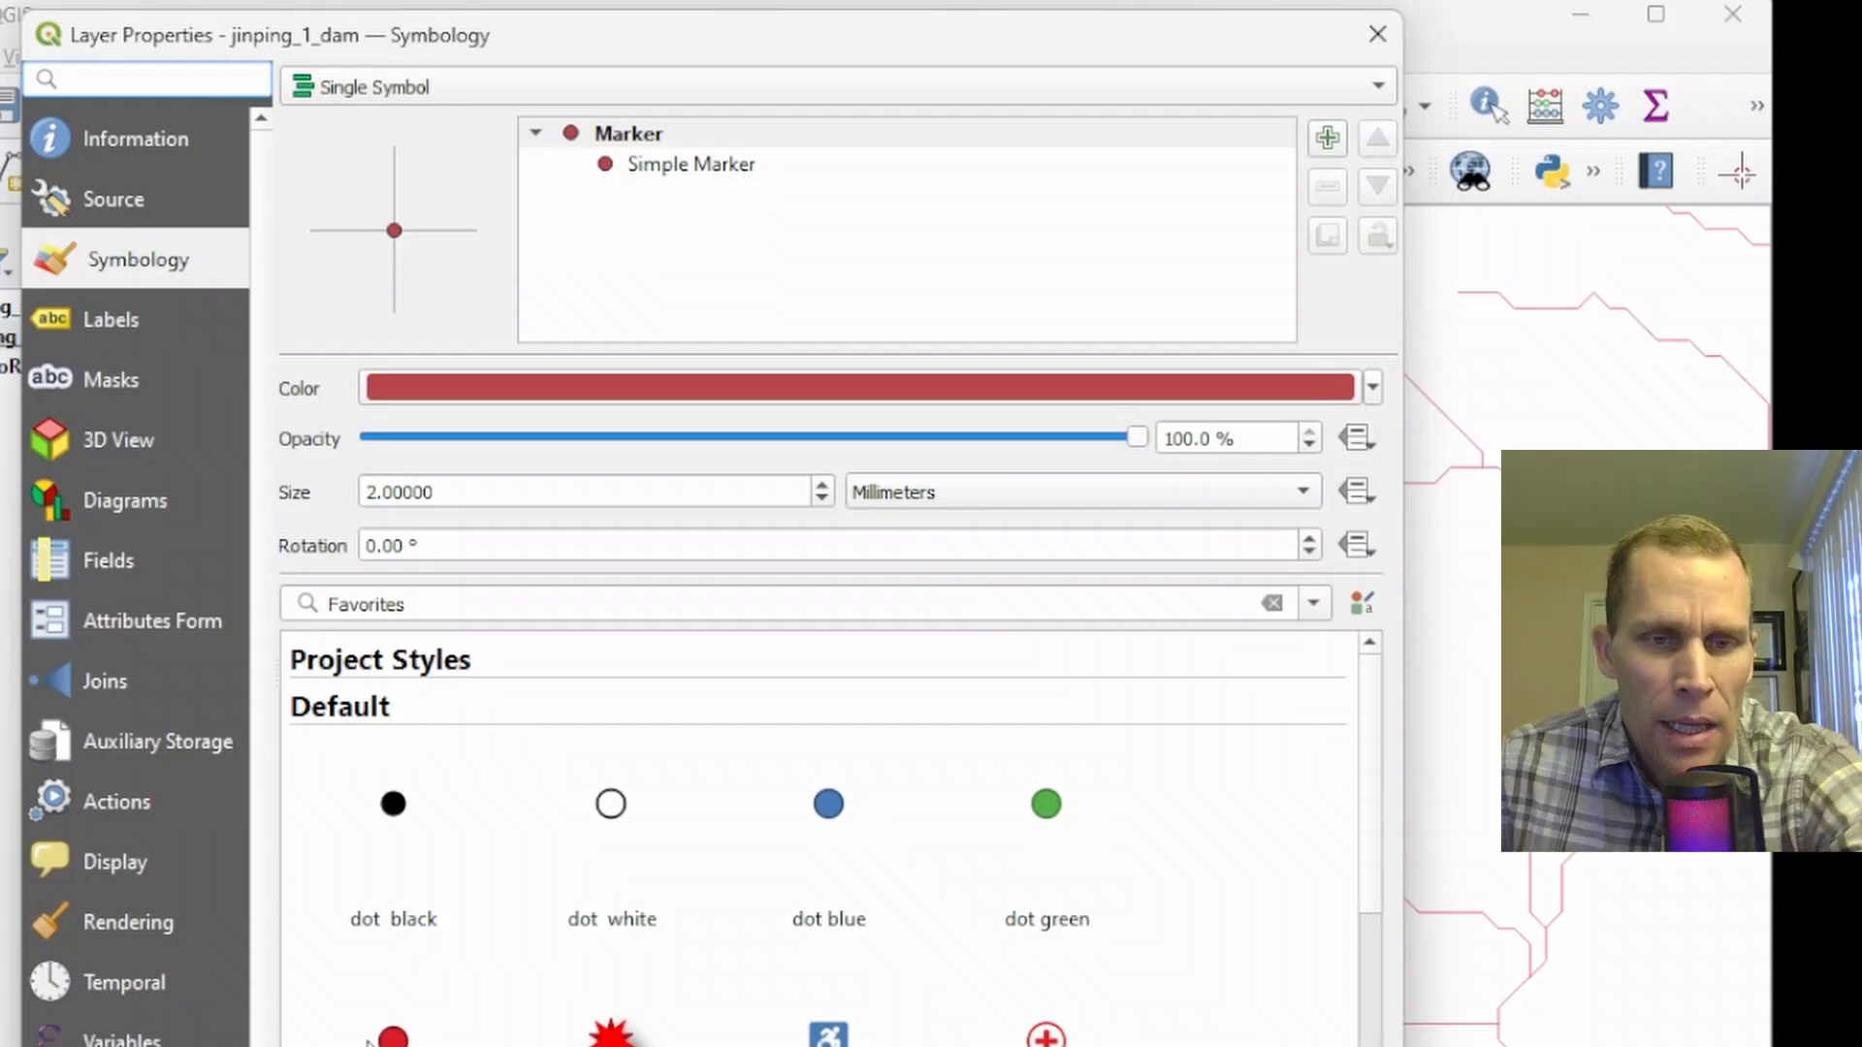
click(452, 995)
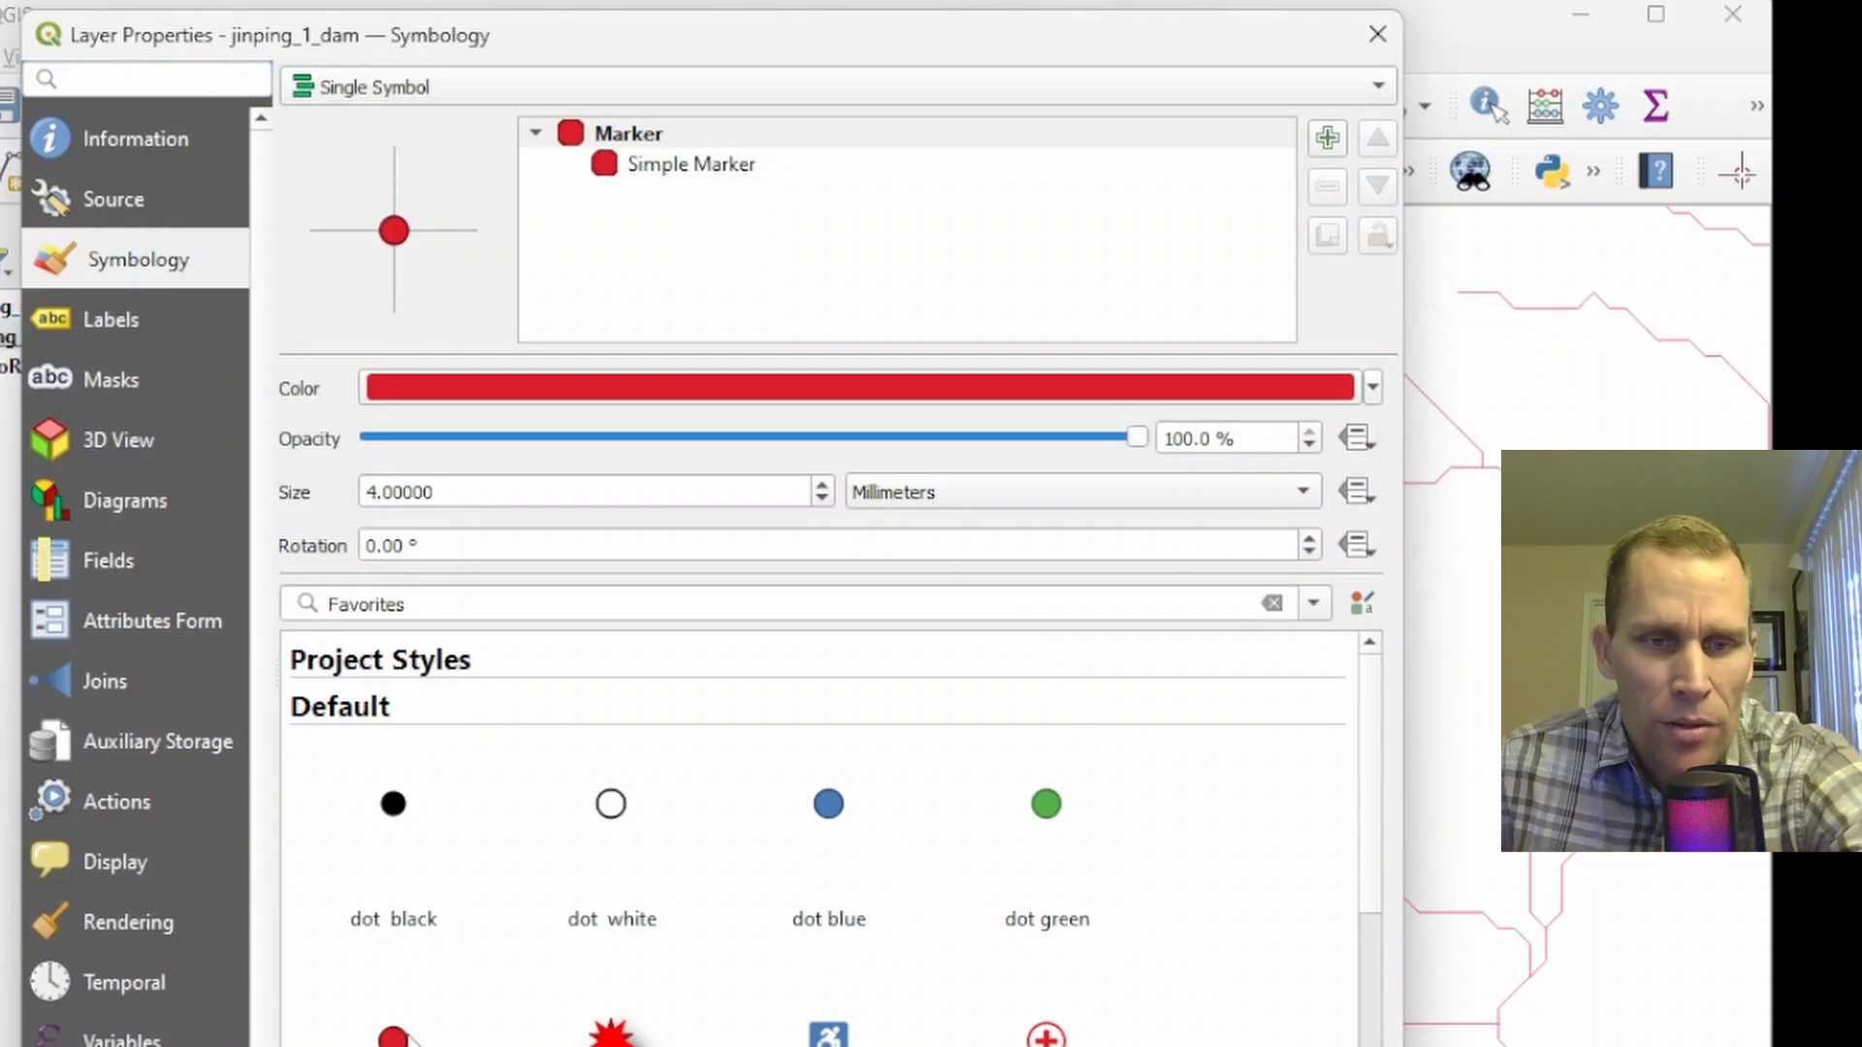
scroll(555, 687, down, 1)
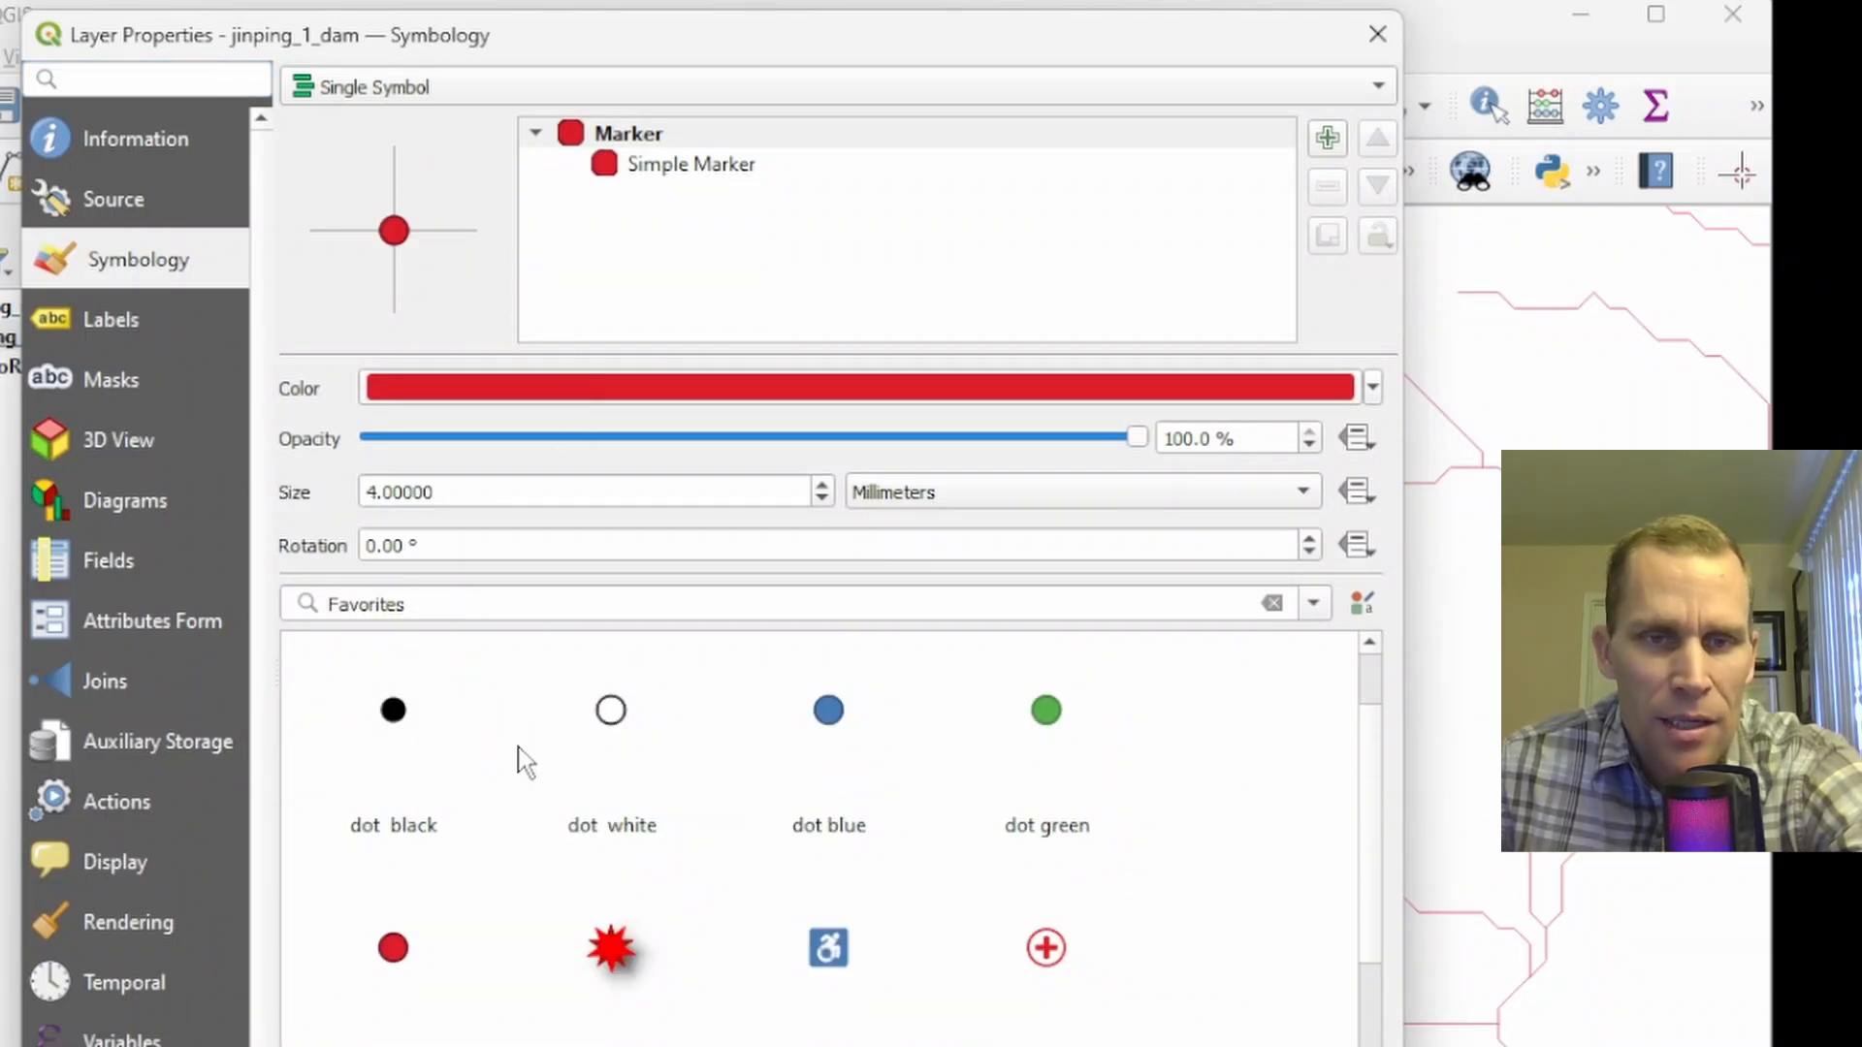
click(481, 488)
key(ctrl+a)
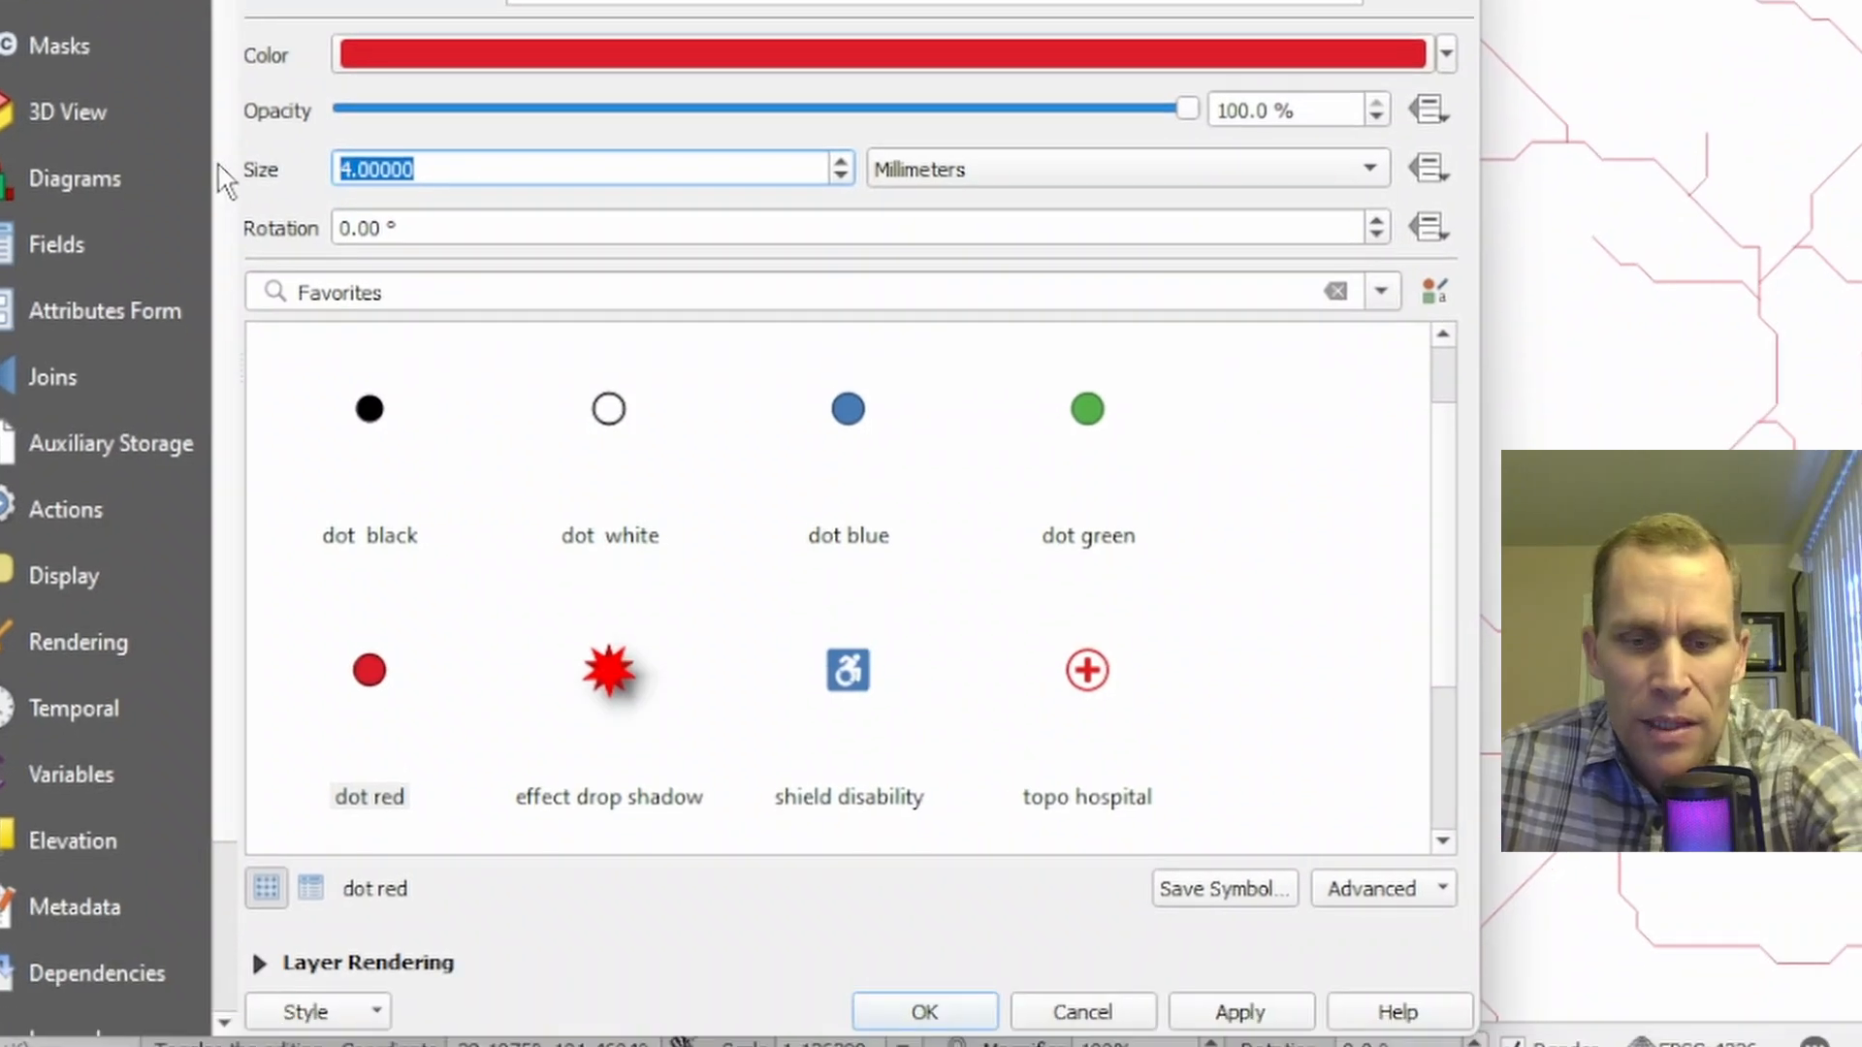
text(6)
click(1247, 1009)
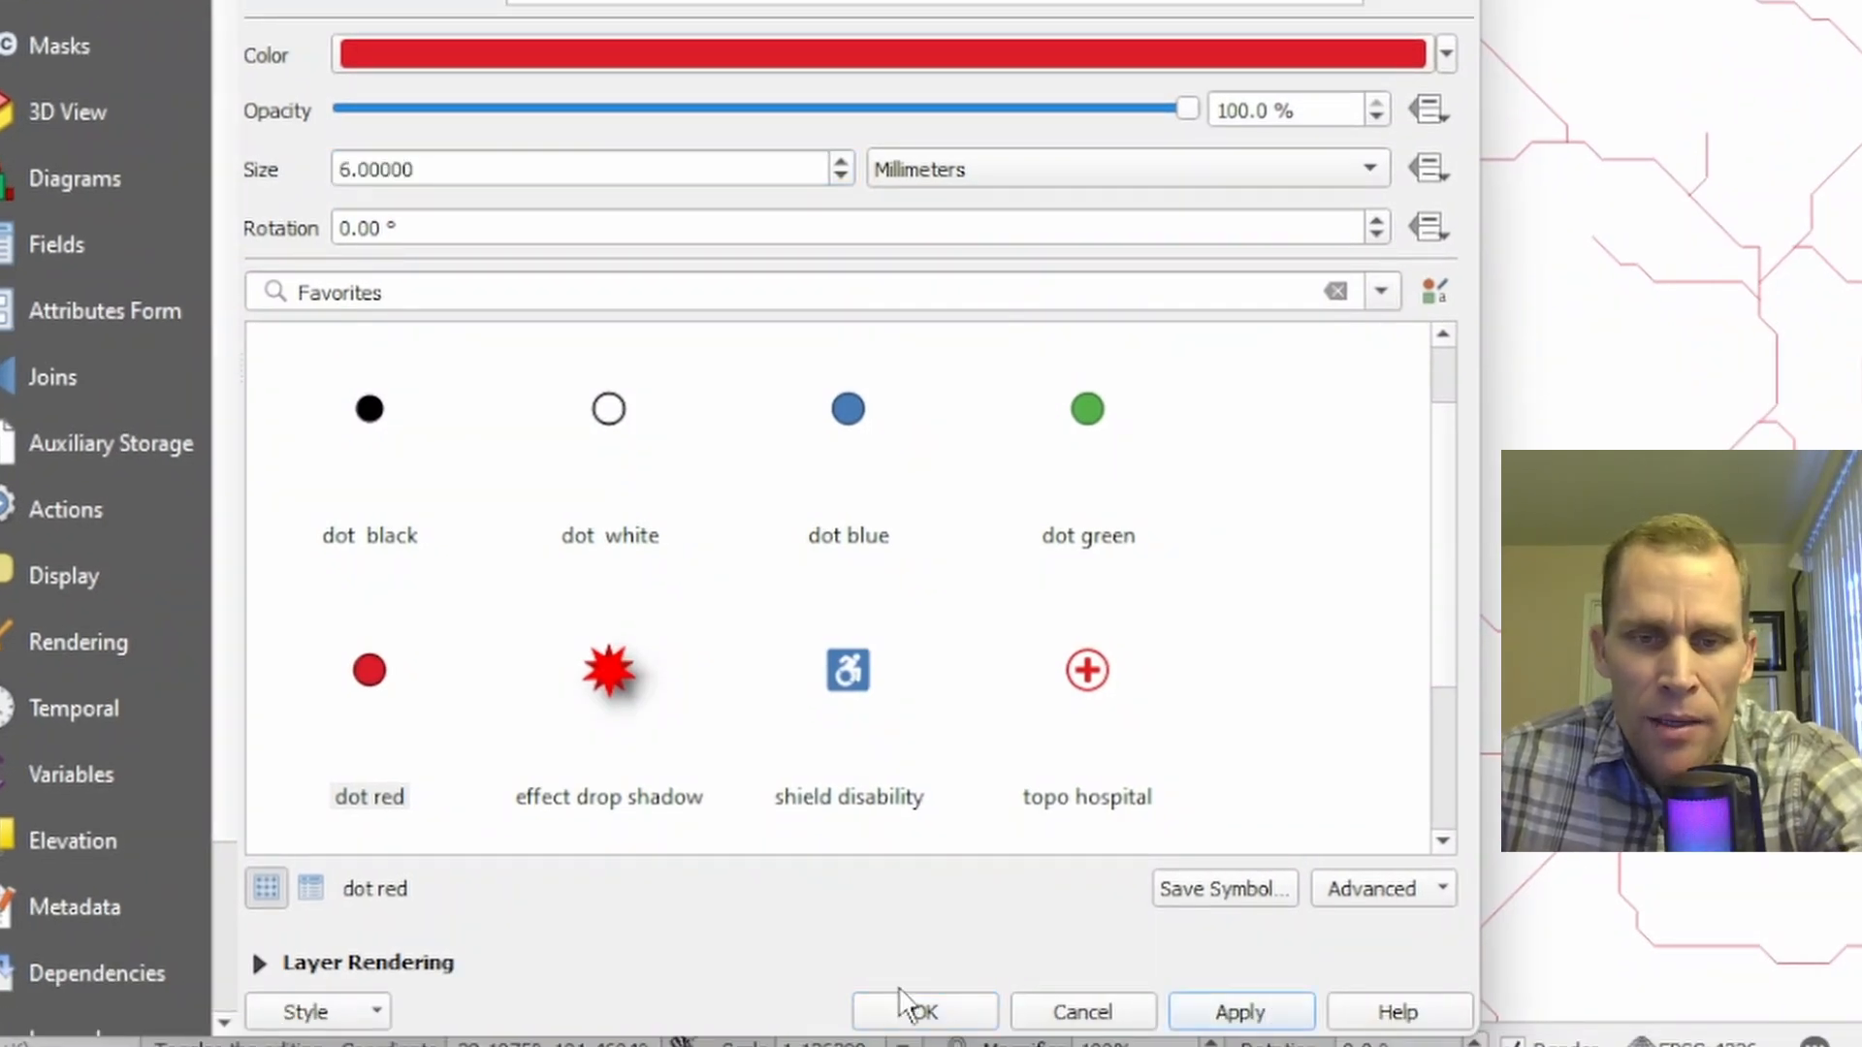
click(900, 1009)
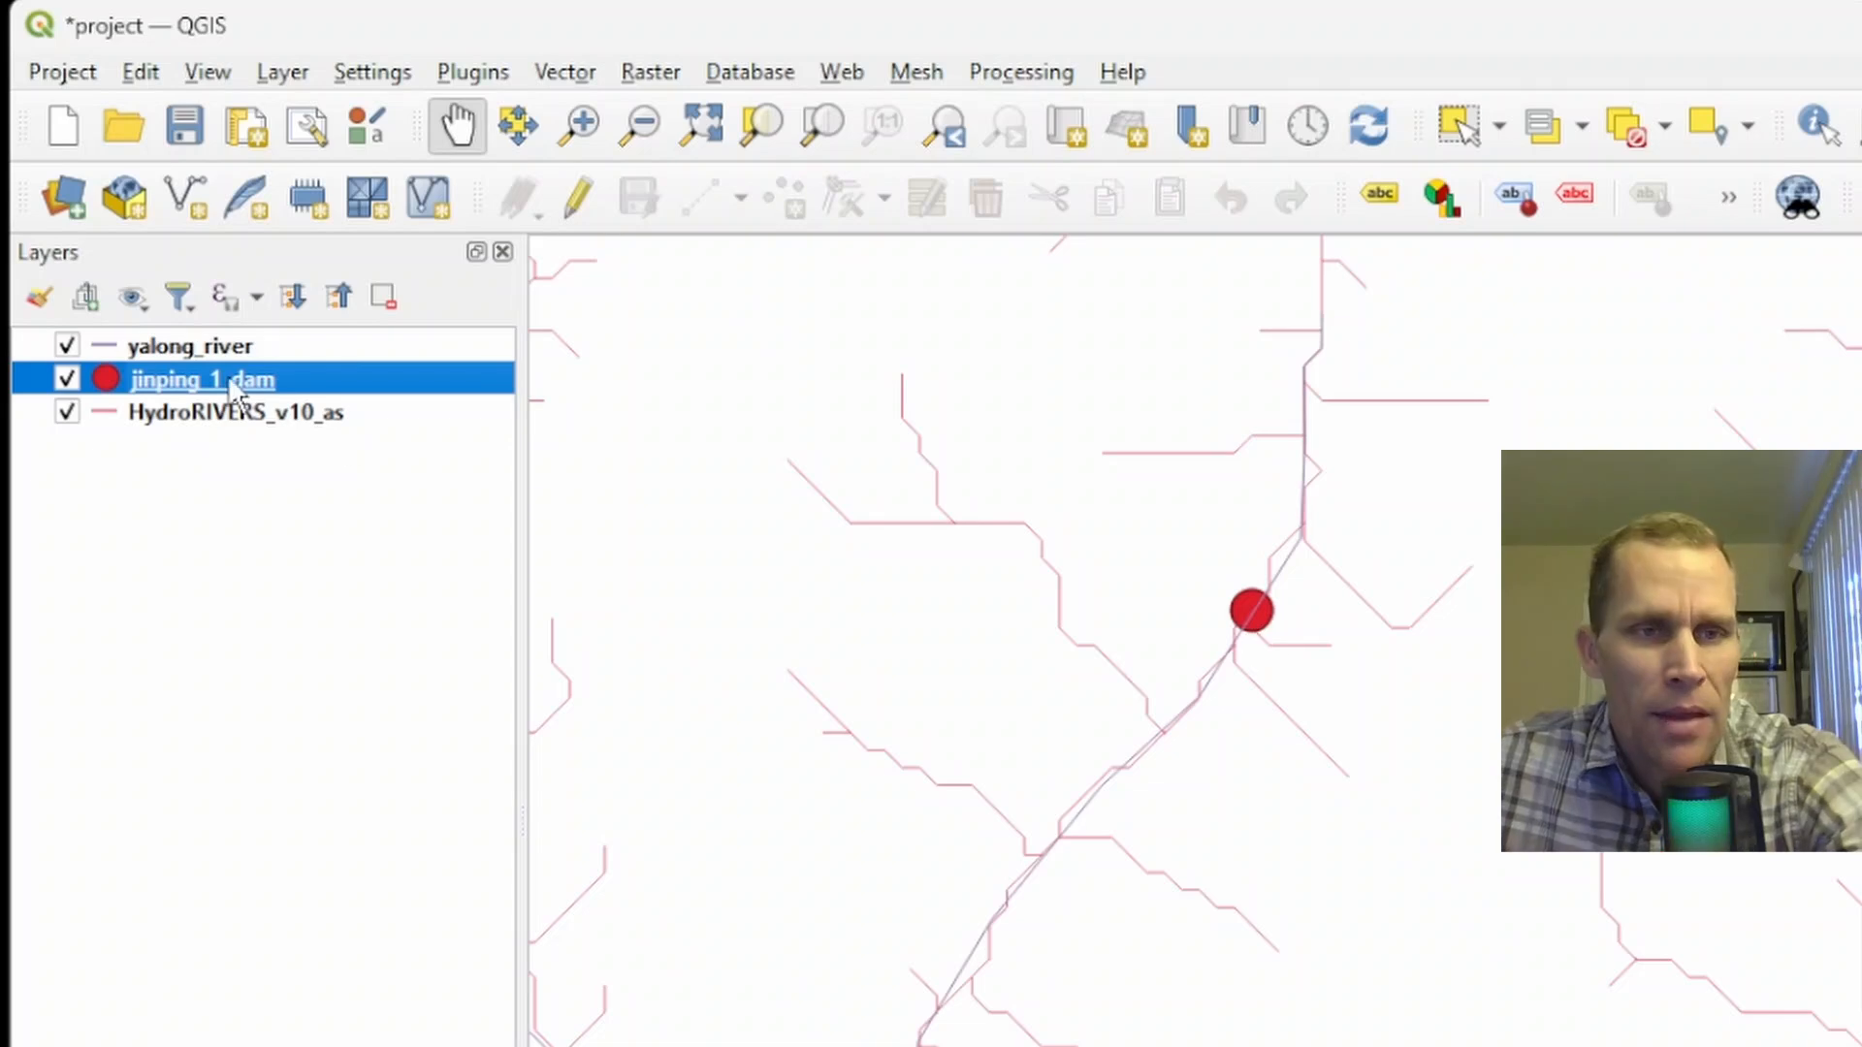
Change the yalong_river layer's line color to dark blue, #2c2cb7.
click(184, 351)
right_click(170, 347)
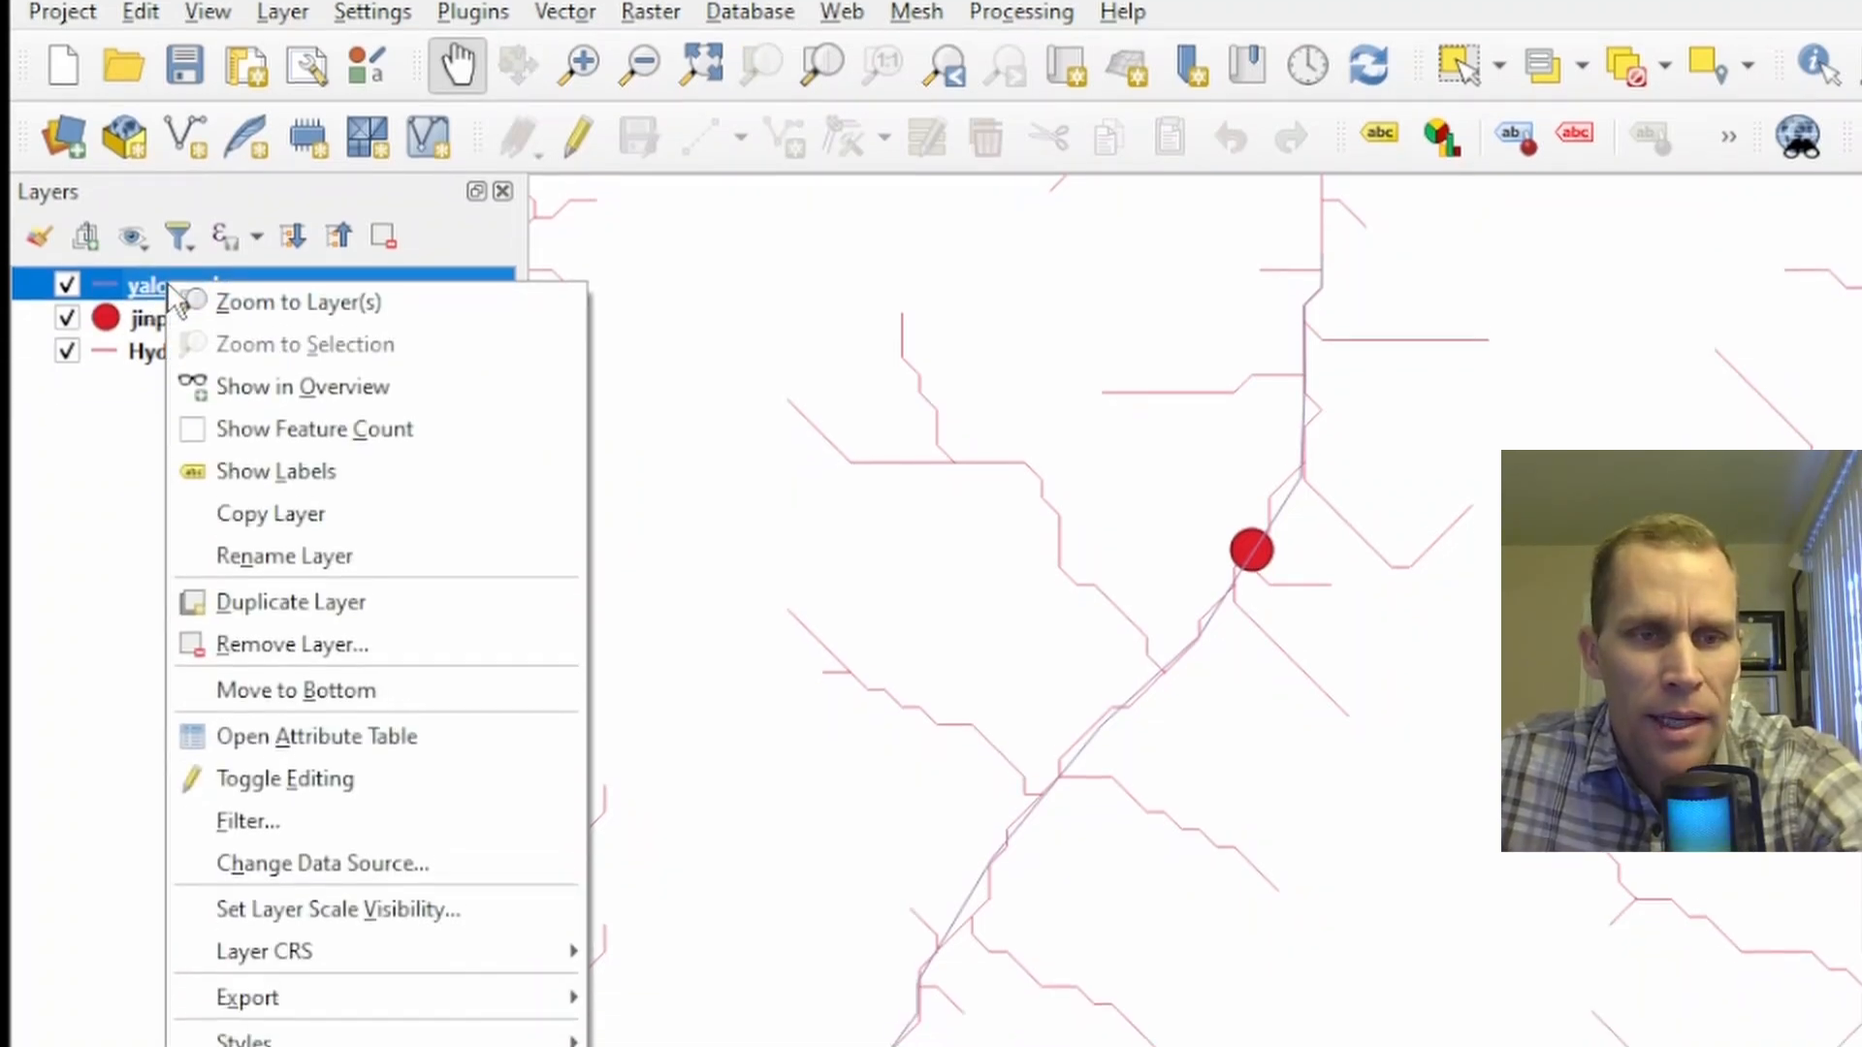
click(309, 1002)
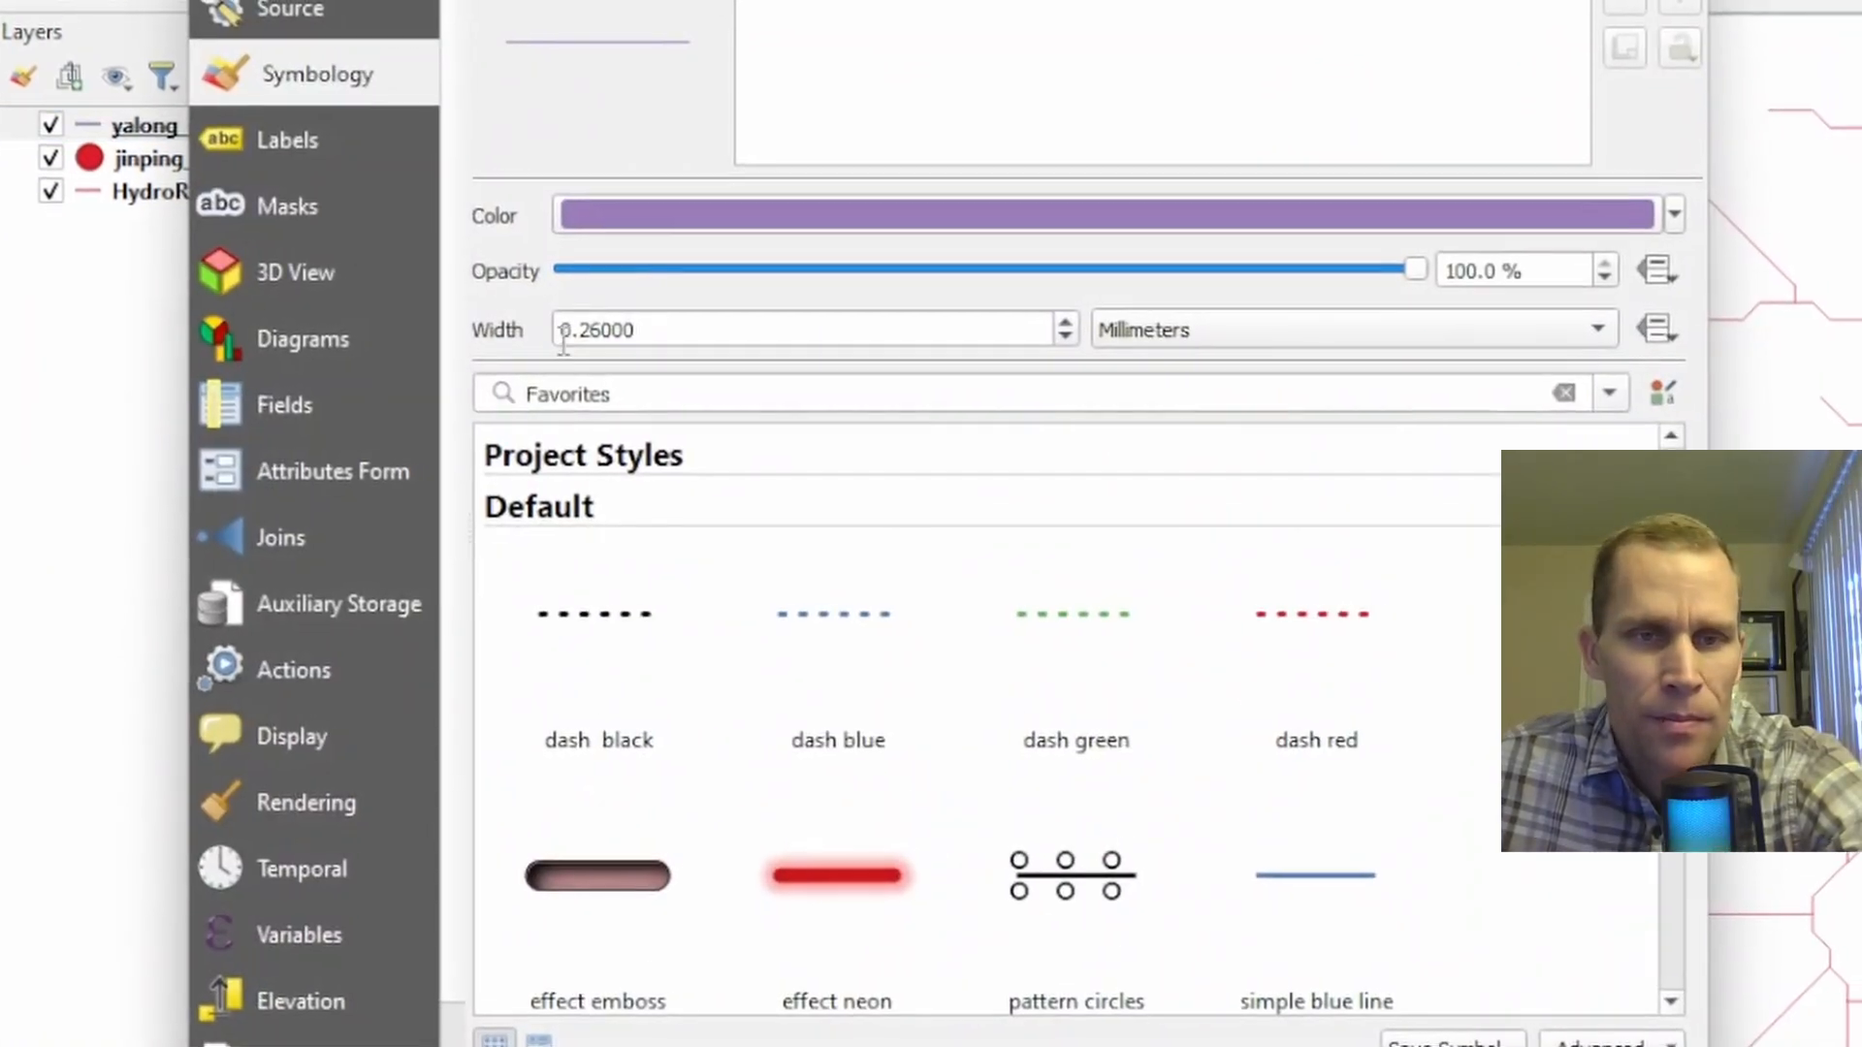
click(696, 231)
click(819, 397)
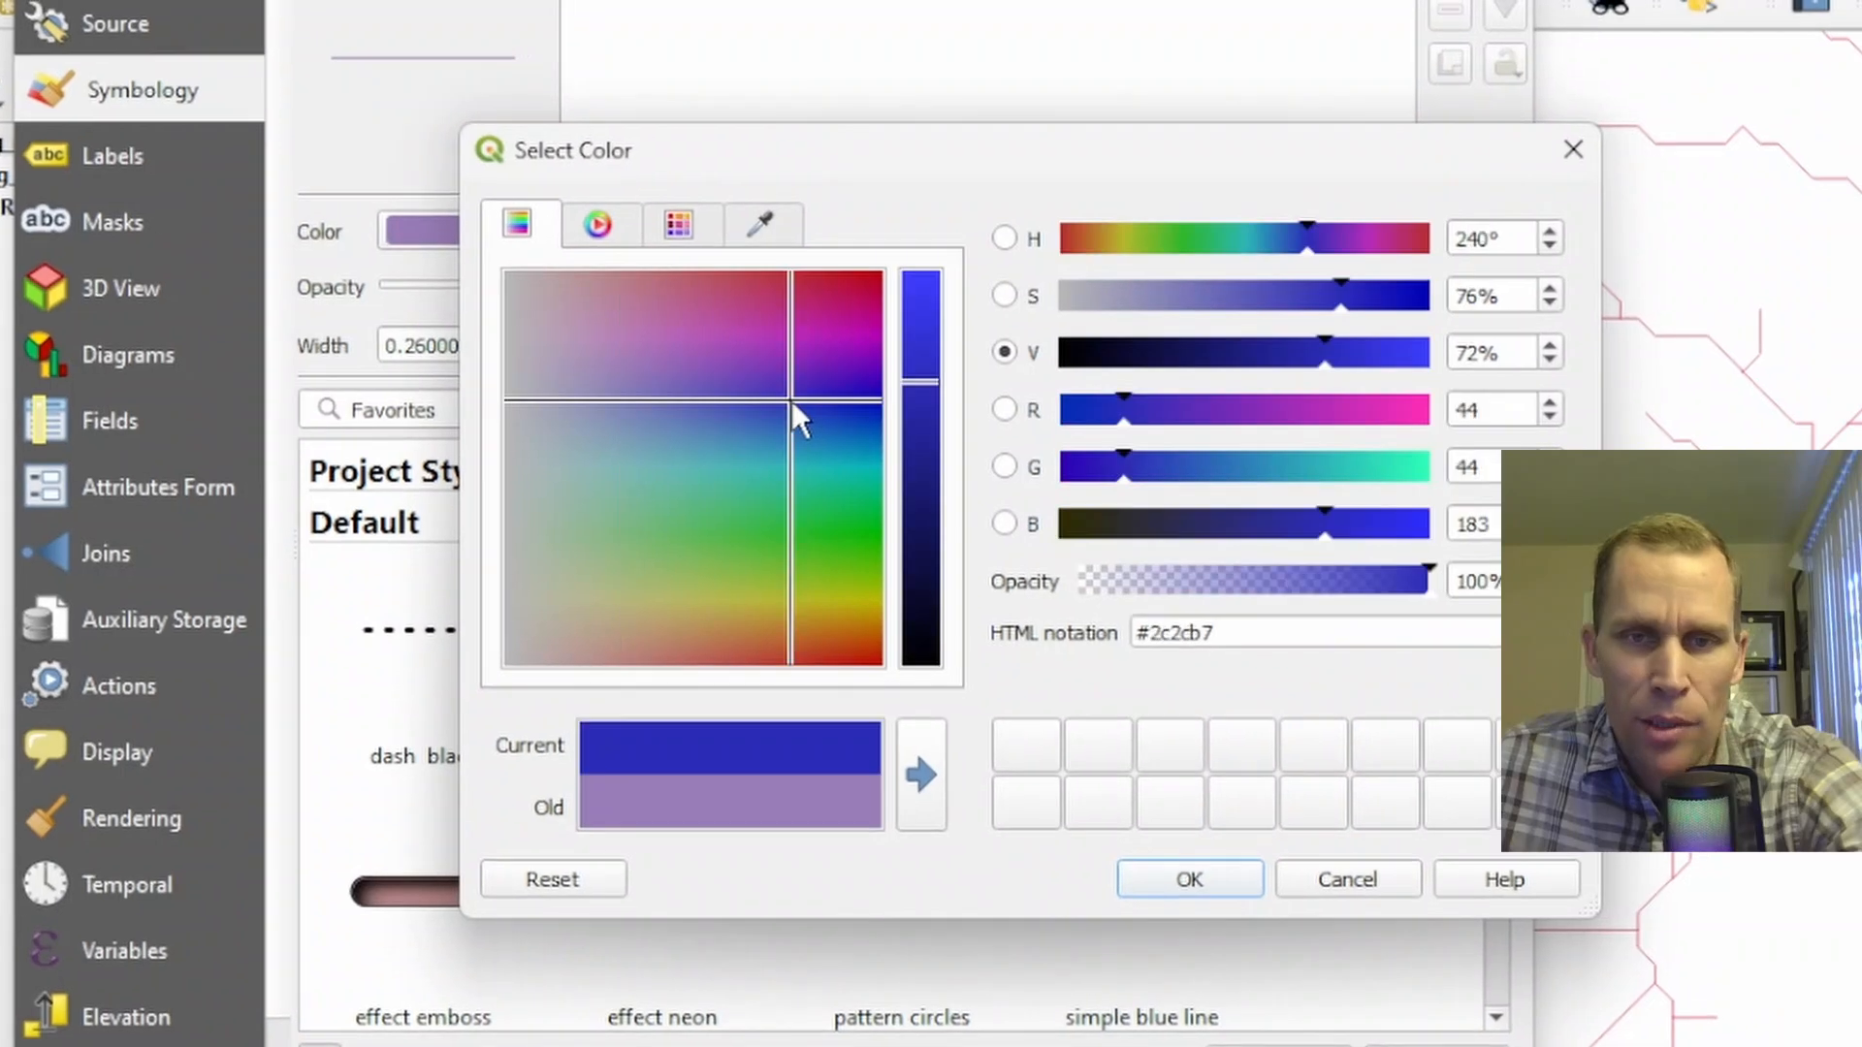
click(1190, 879)
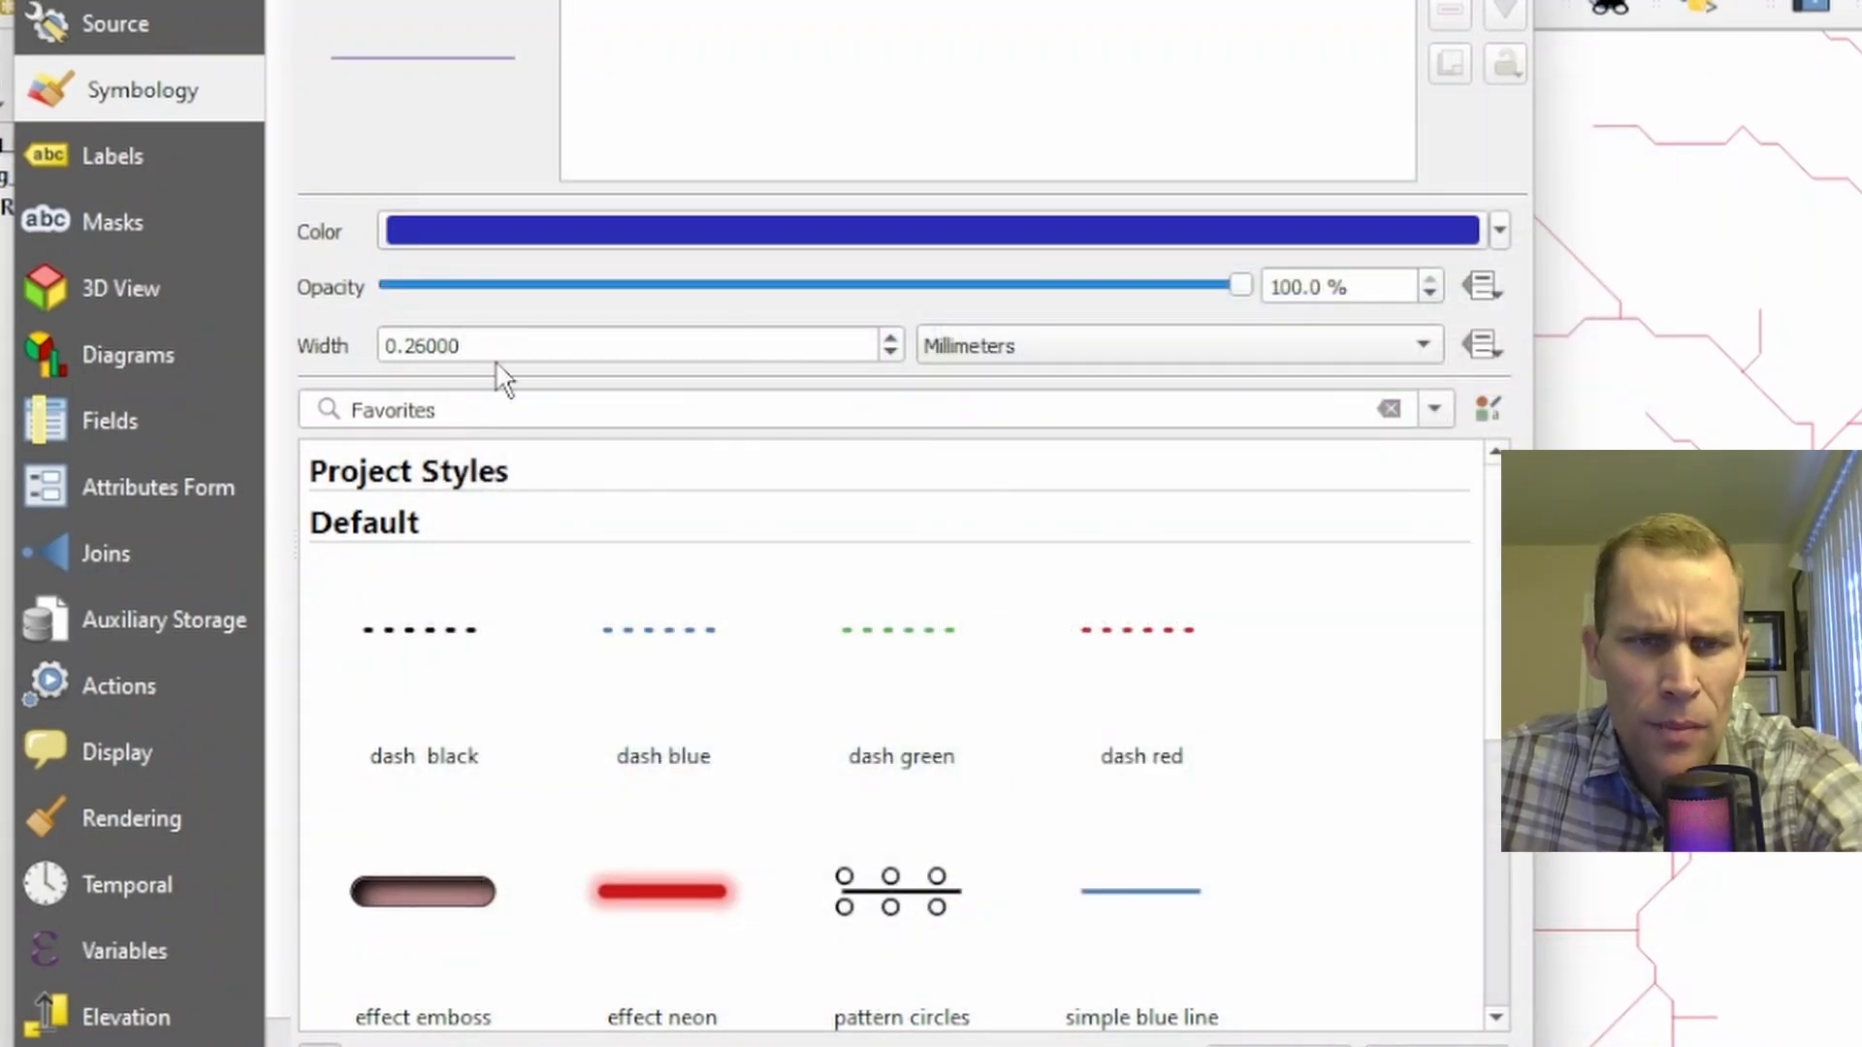
Set the yalong_river line width to 1 millimeter and apply the layer's symbology.
click(492, 334)
key(ctrl+a)
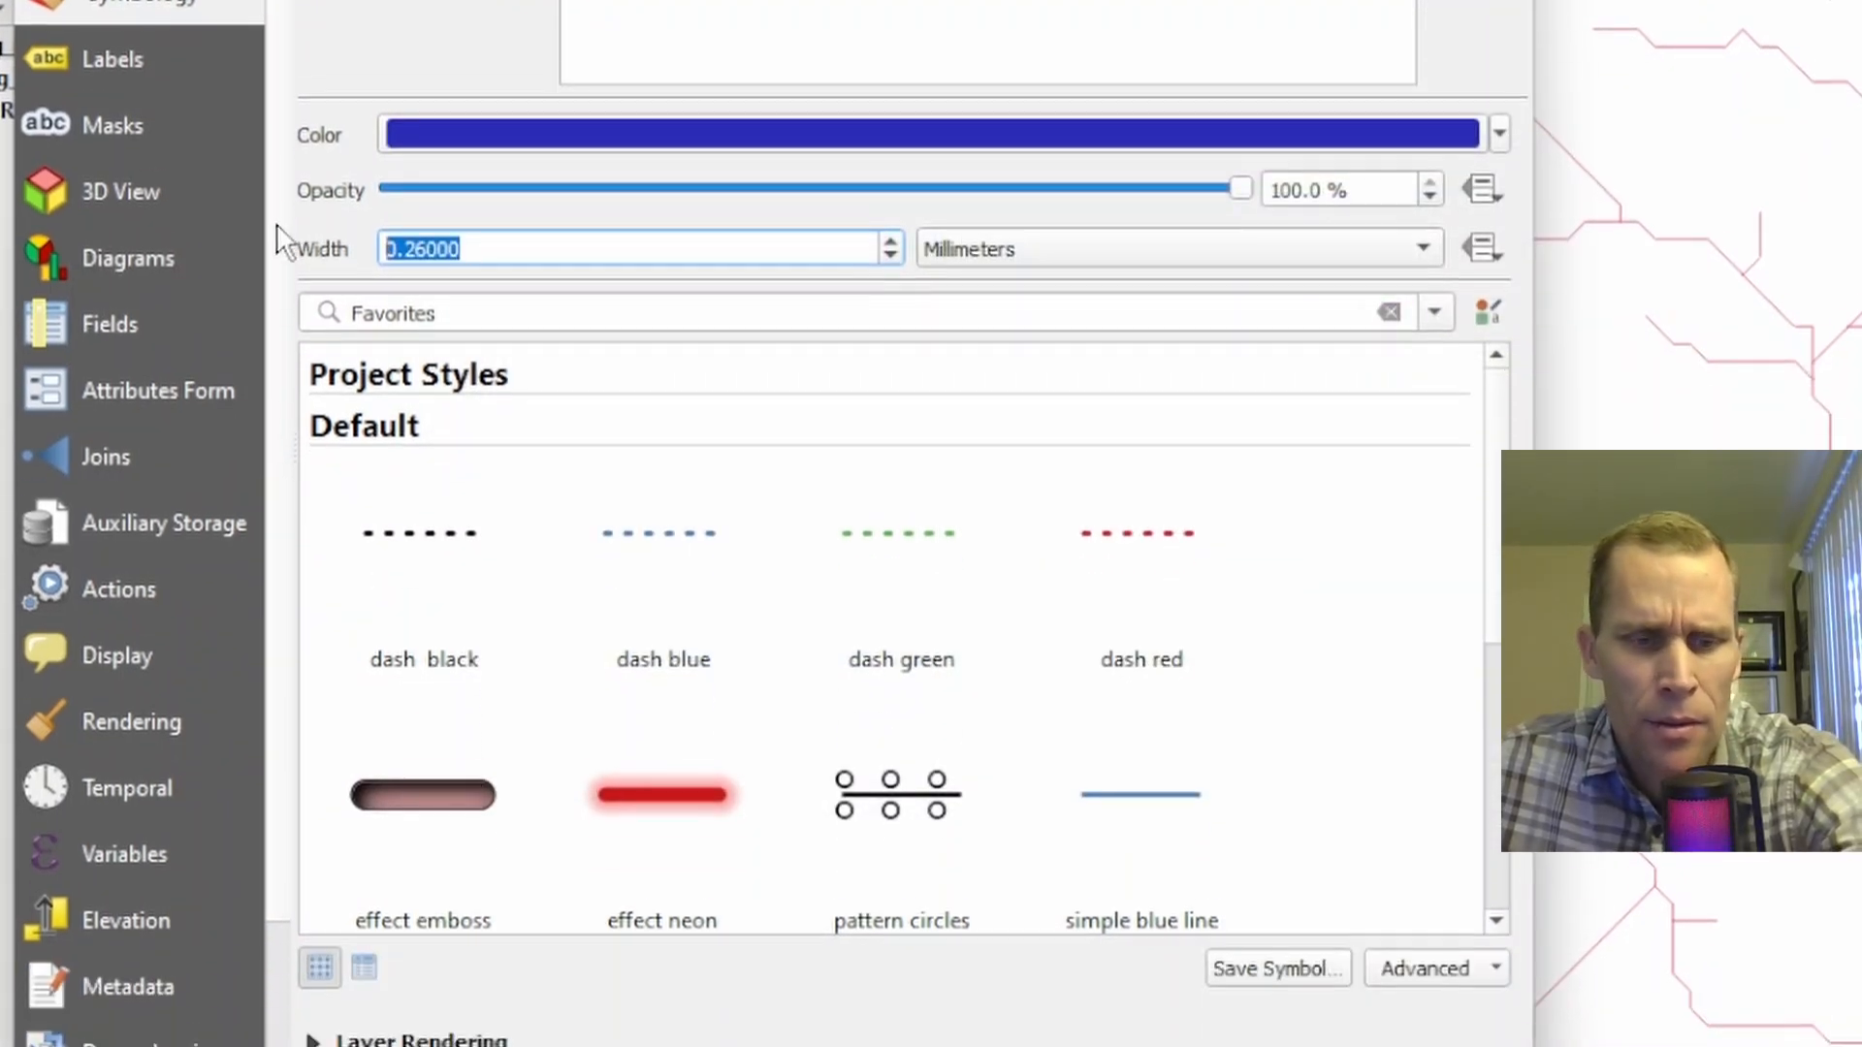
text(1)
click(1264, 1009)
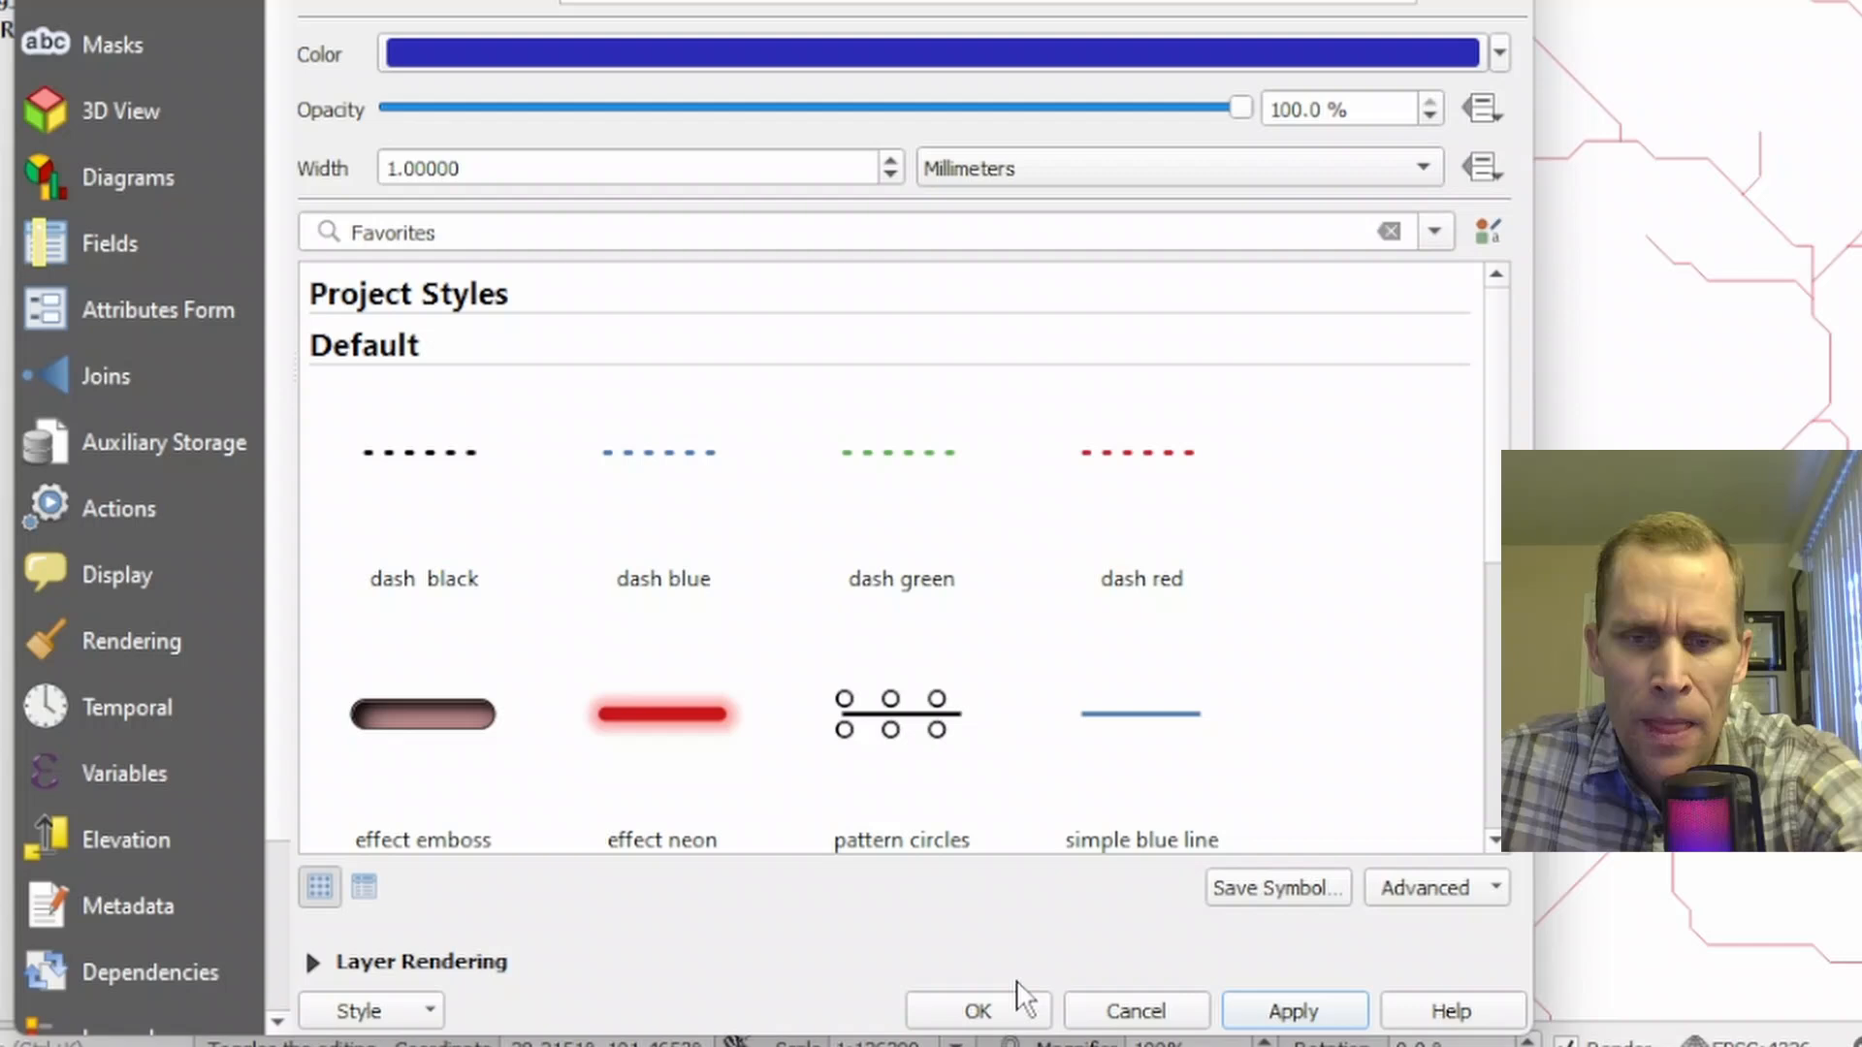
click(975, 1009)
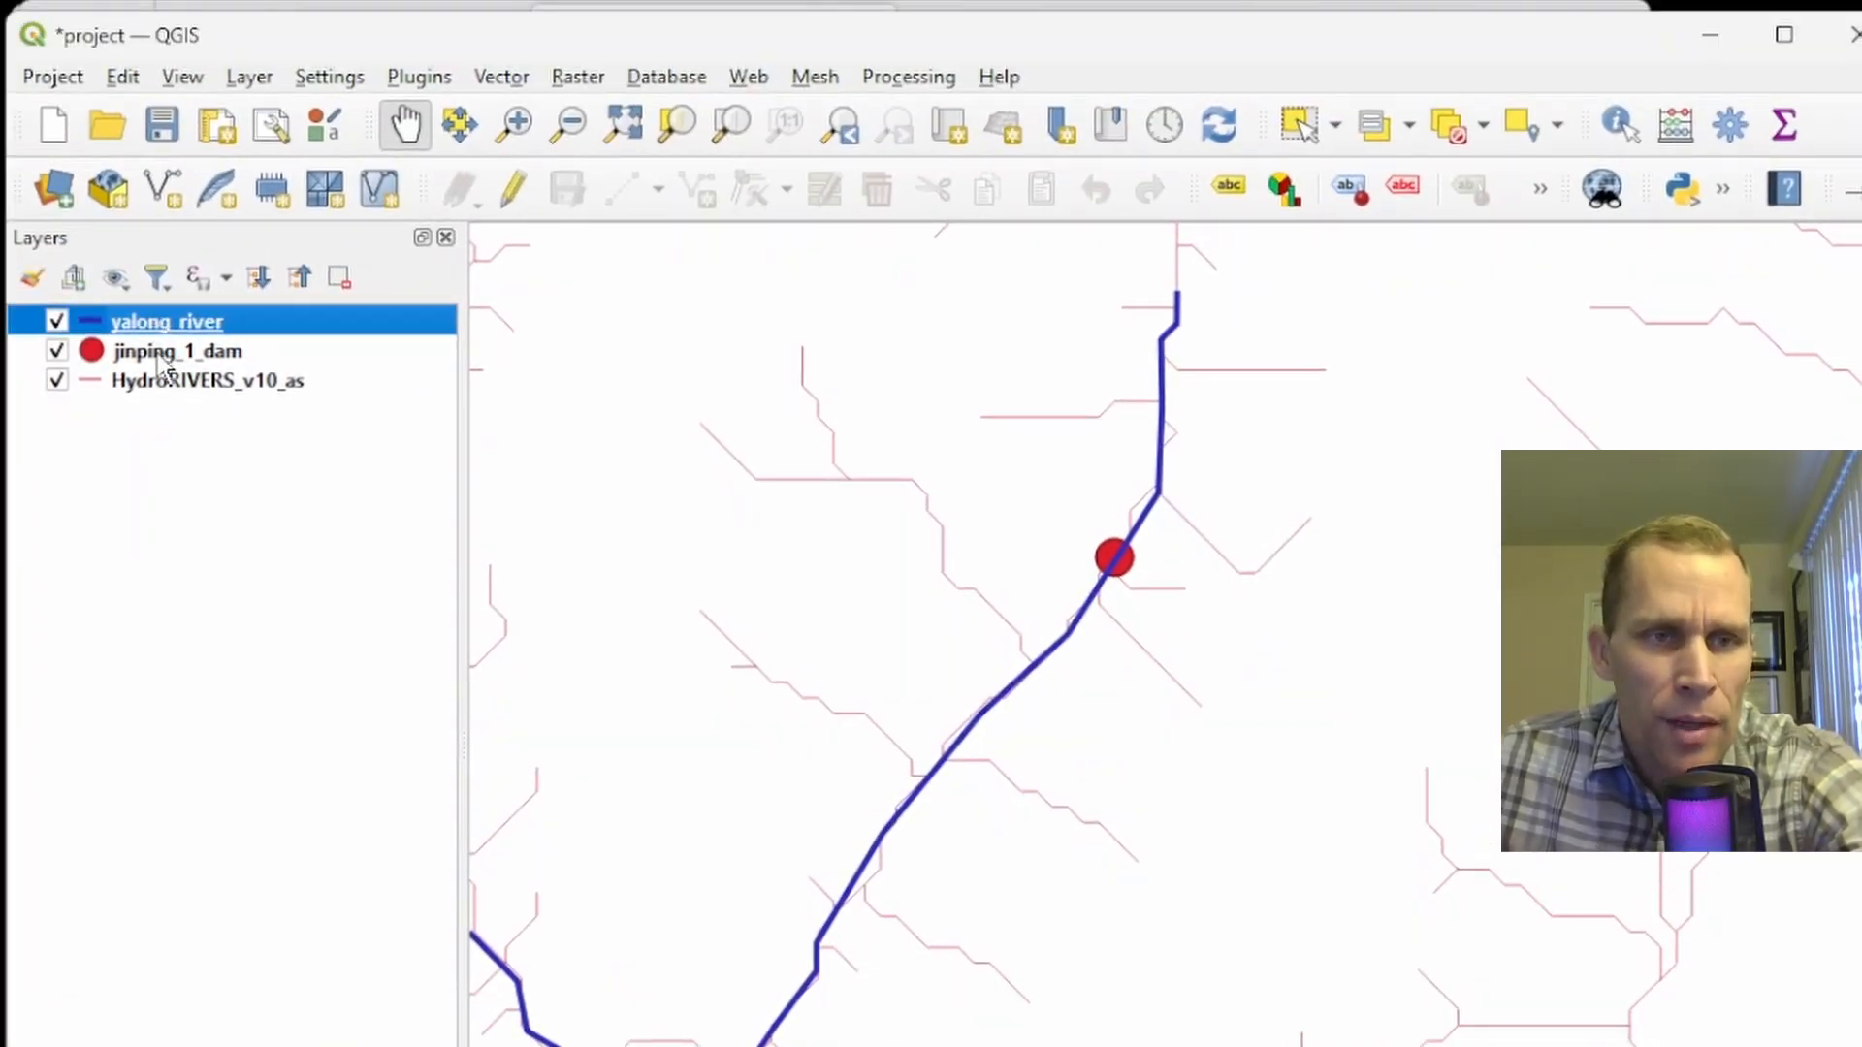
Move the jinping_1_dam layer above yalong_river in the layer order.
drag(160, 355, 166, 312)
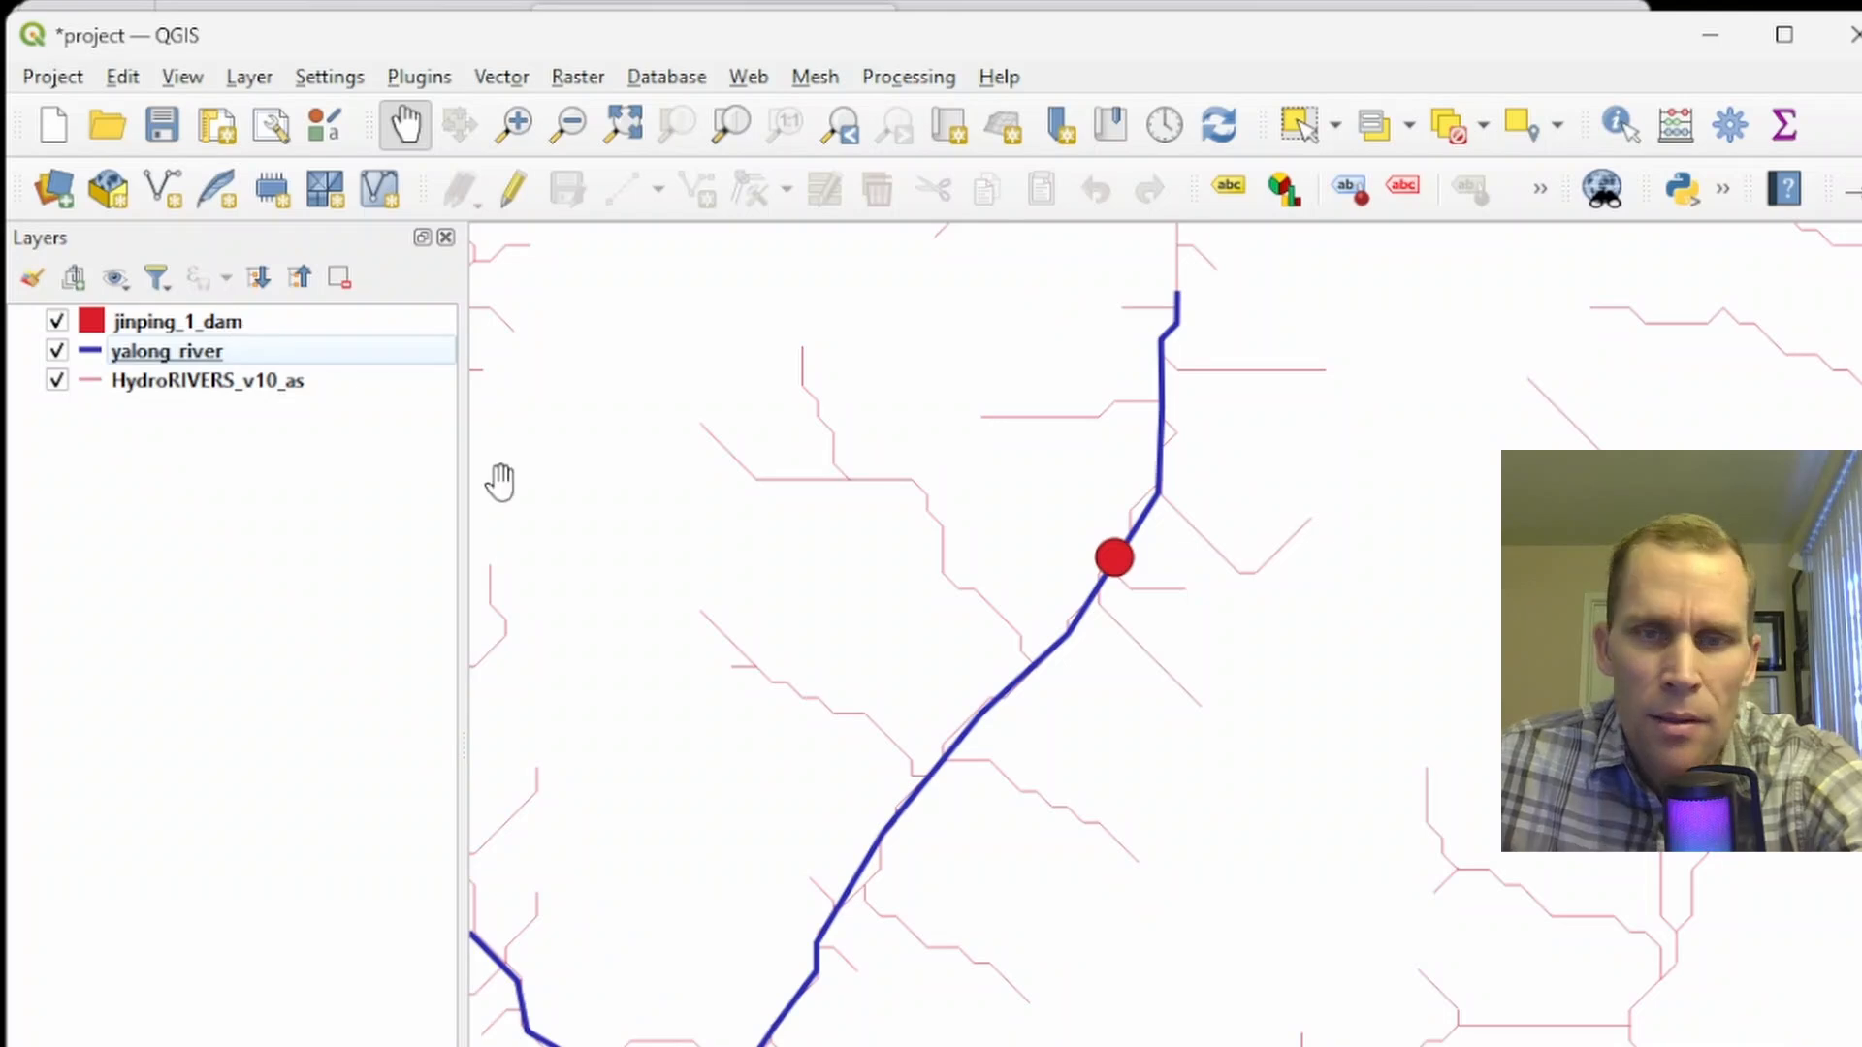
scroll(764, 525, down, 2)
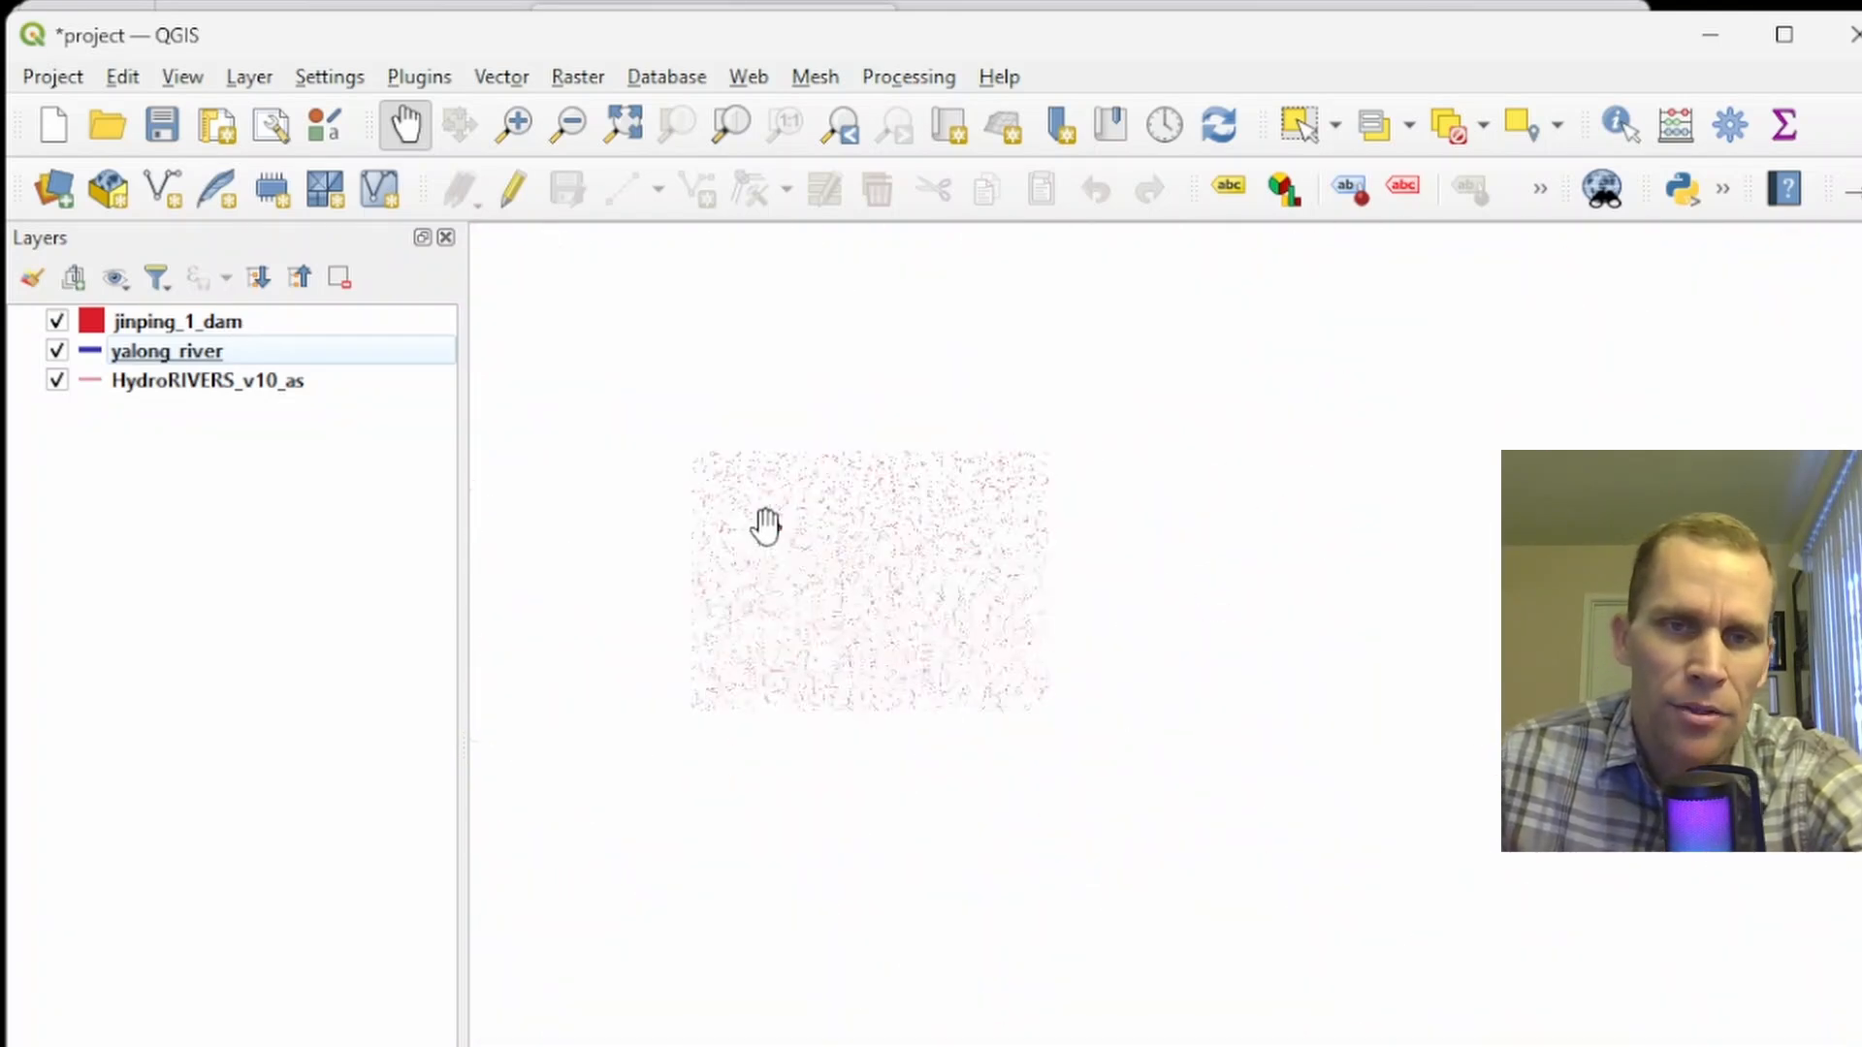
drag(811, 549, 981, 614)
scroll(917, 586, up, 1)
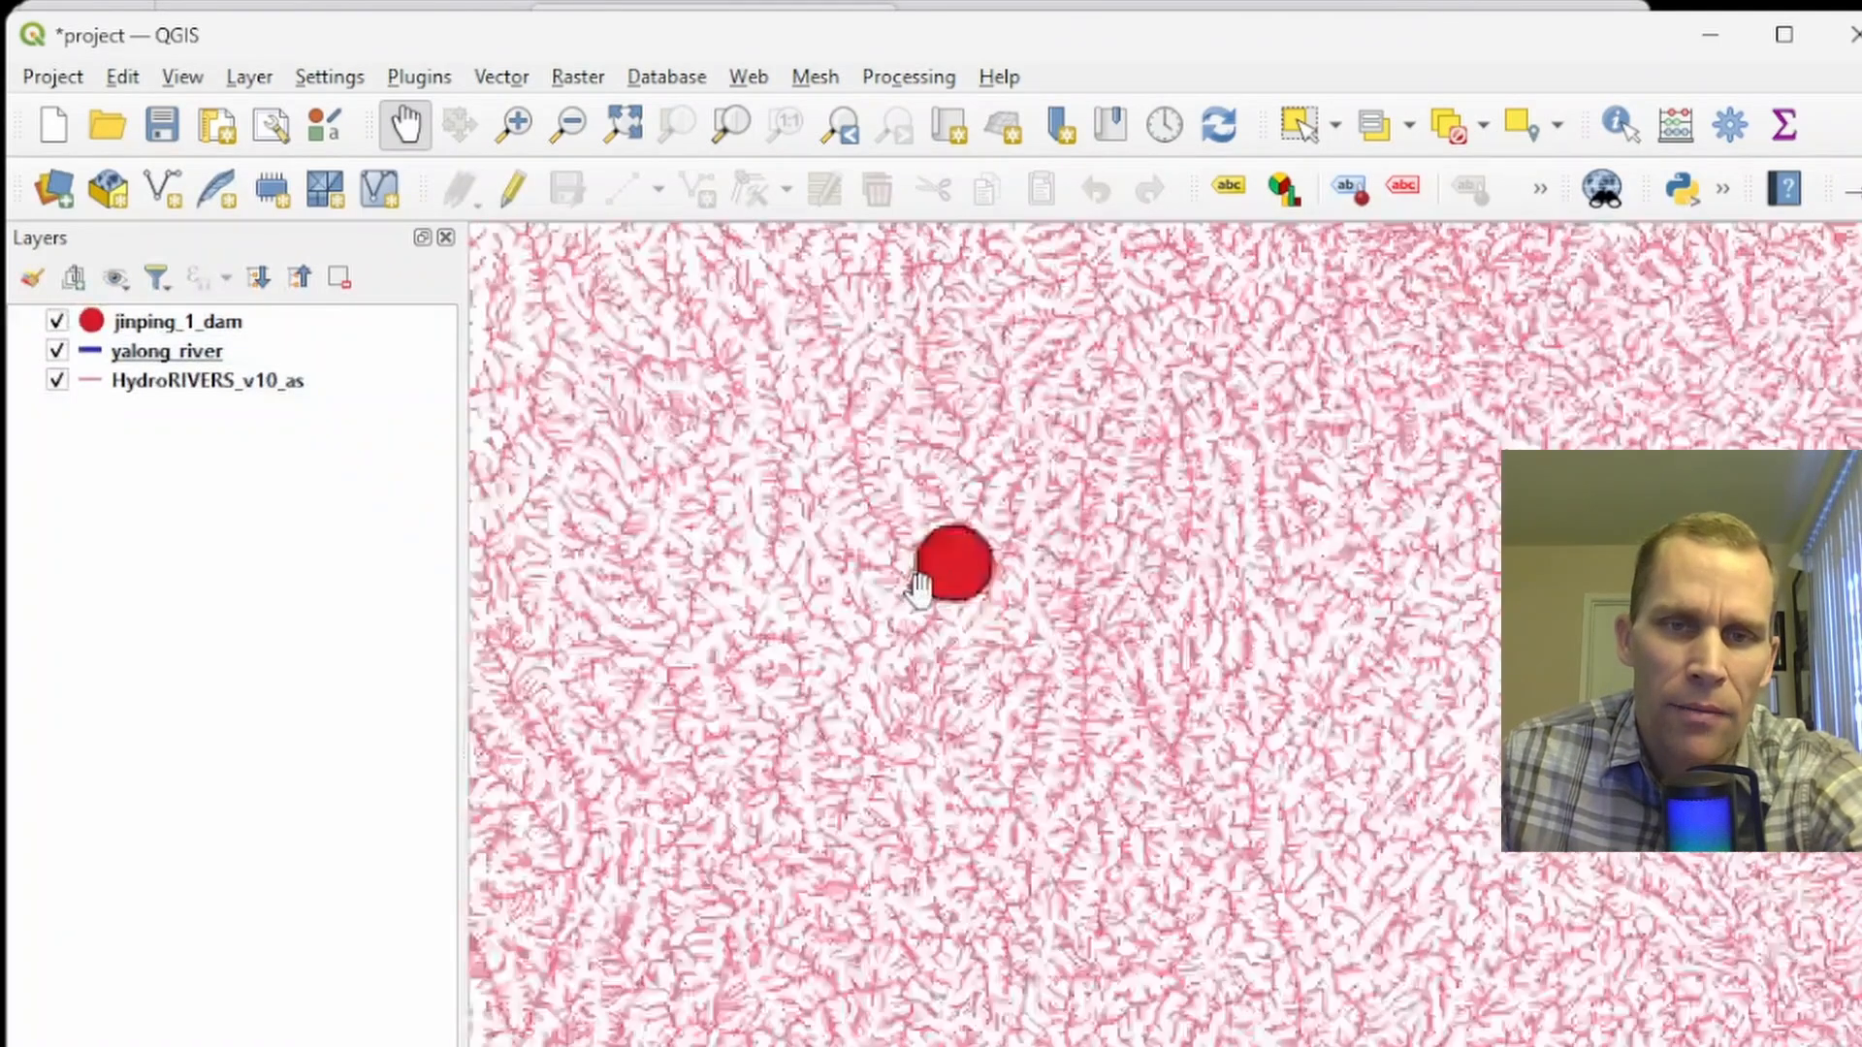
scroll(917, 587, up, 3)
drag(1022, 417, 774, 499)
scroll(774, 499, up, 1)
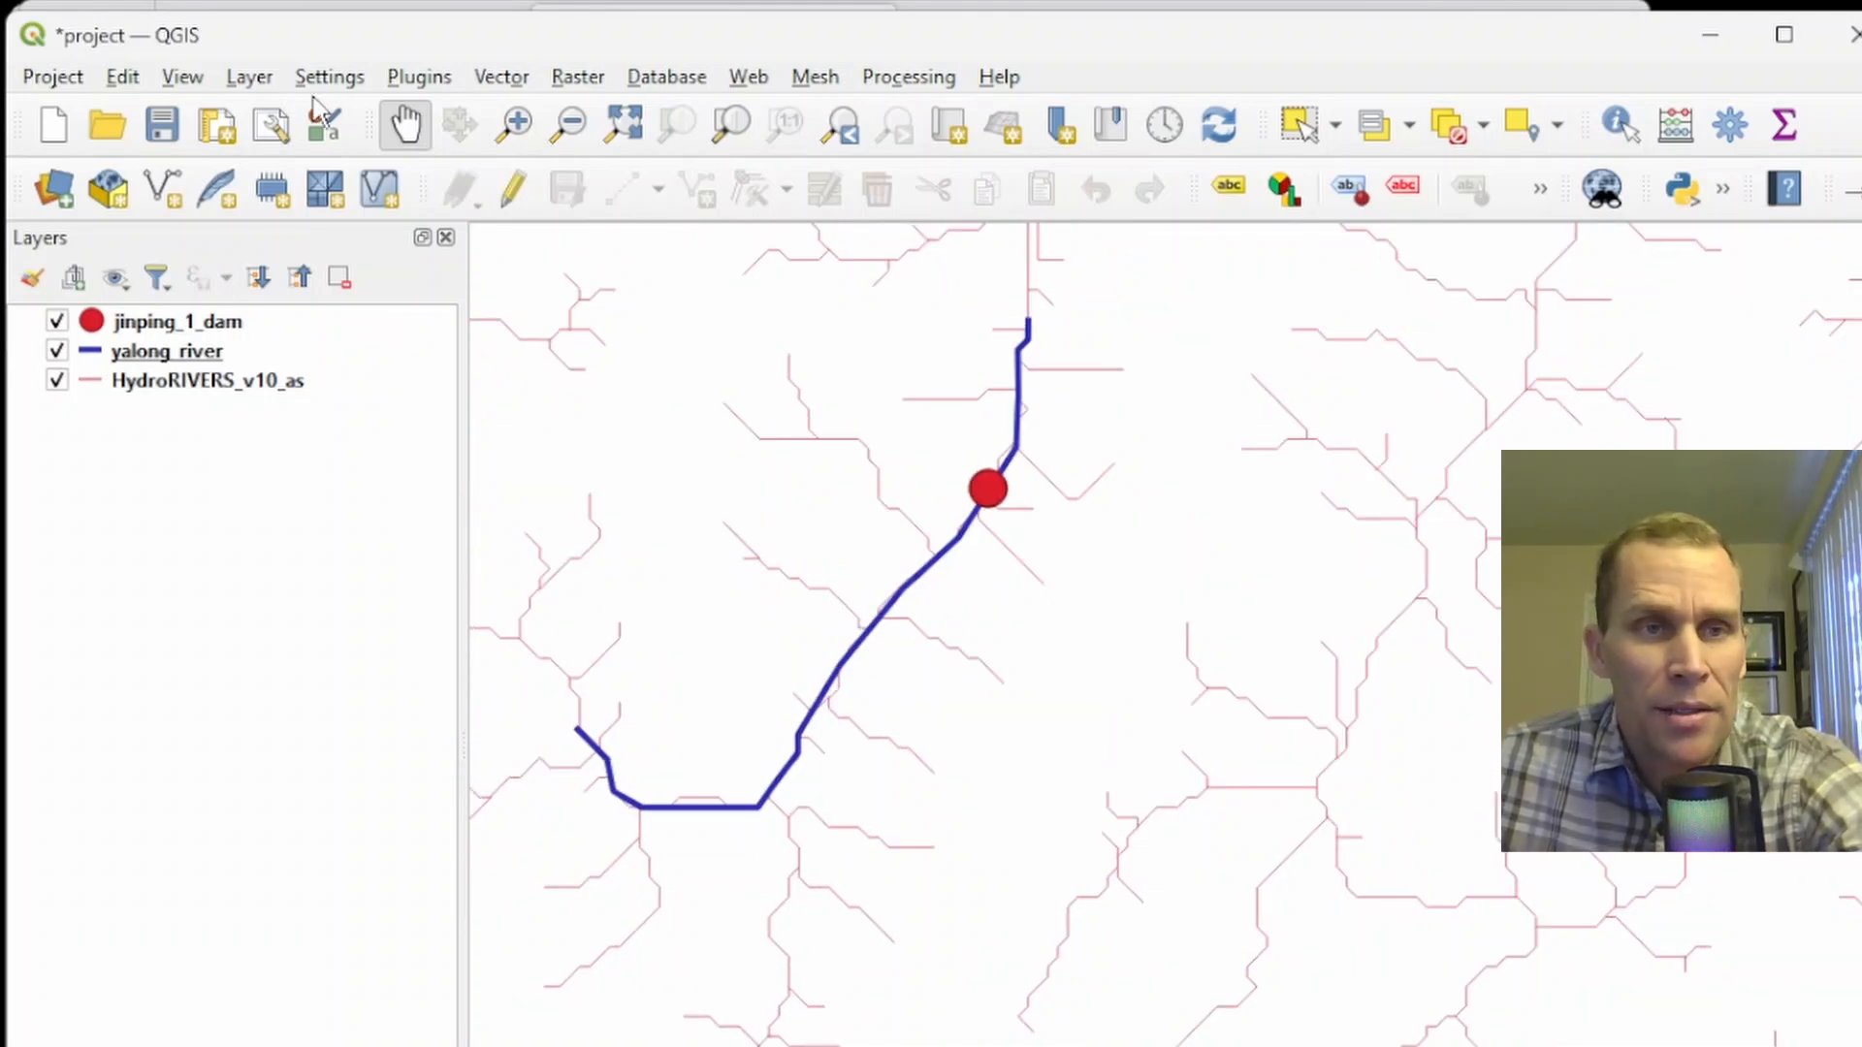
Save the QGIS project and switch to HEC-ResSim.
click(162, 124)
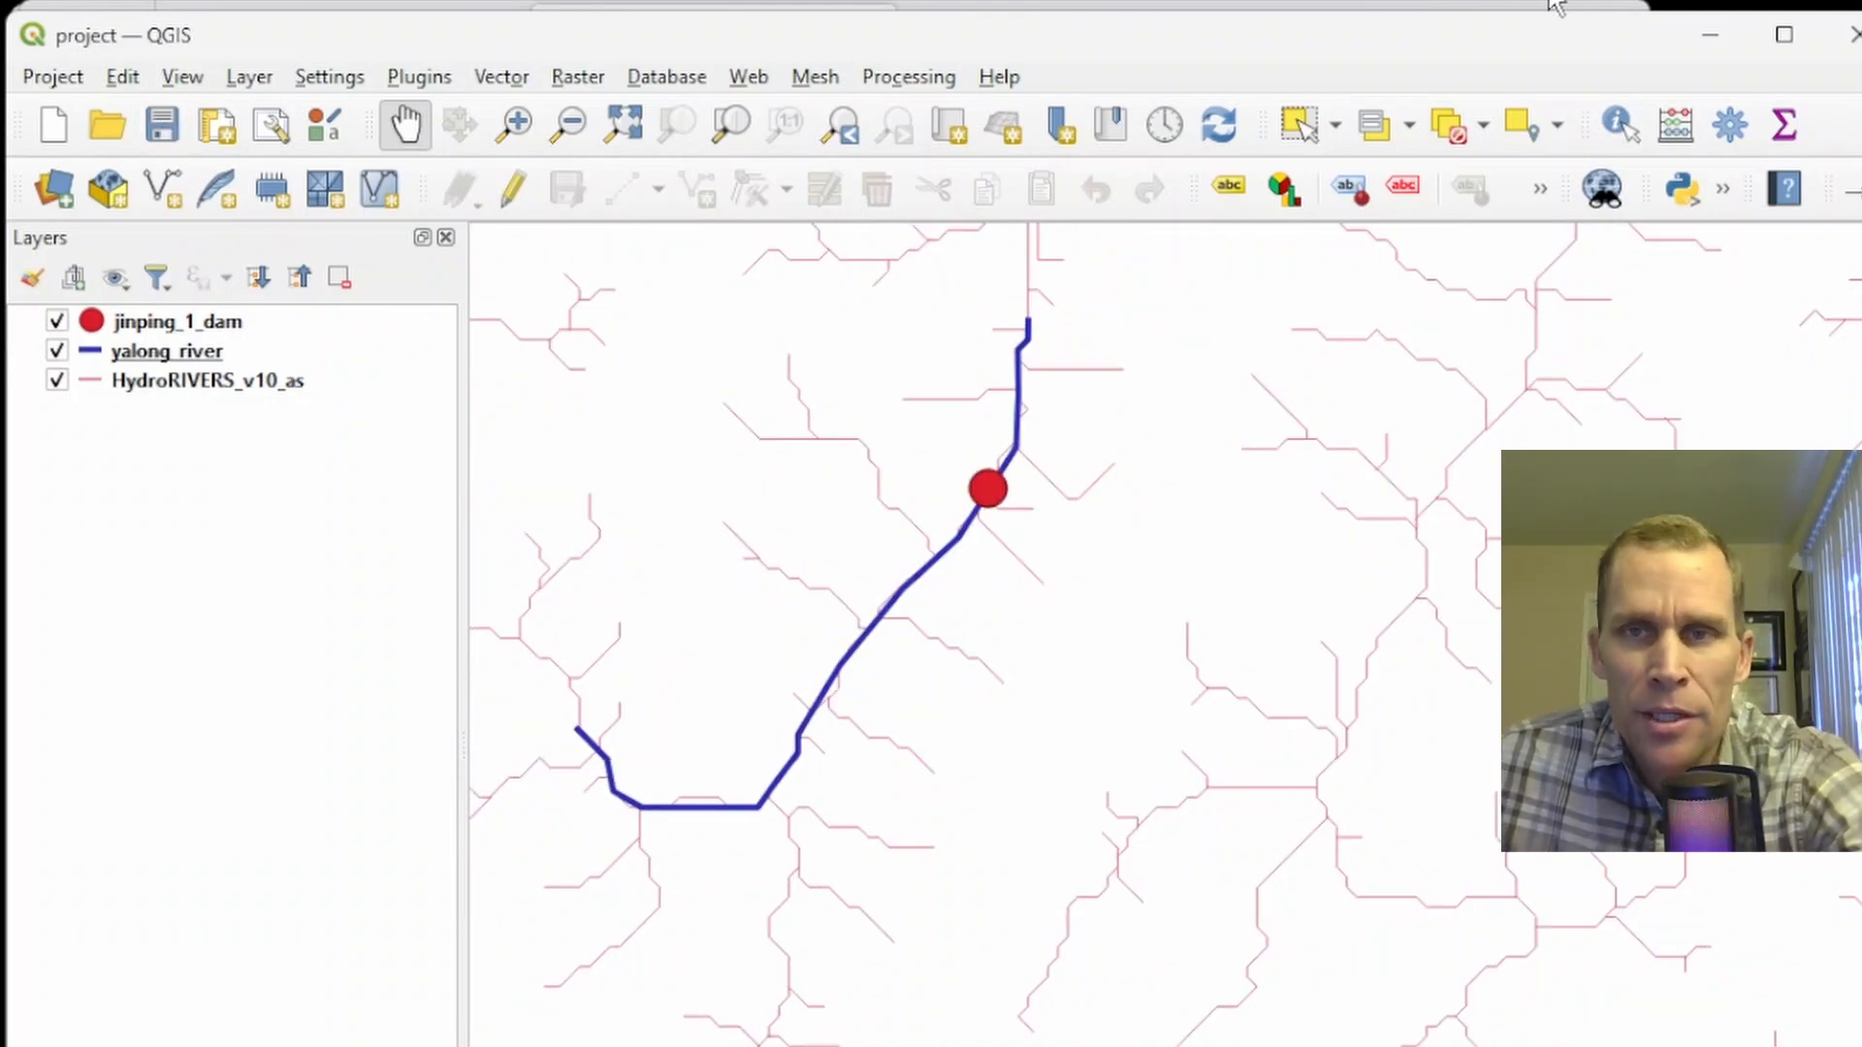
click(1707, 41)
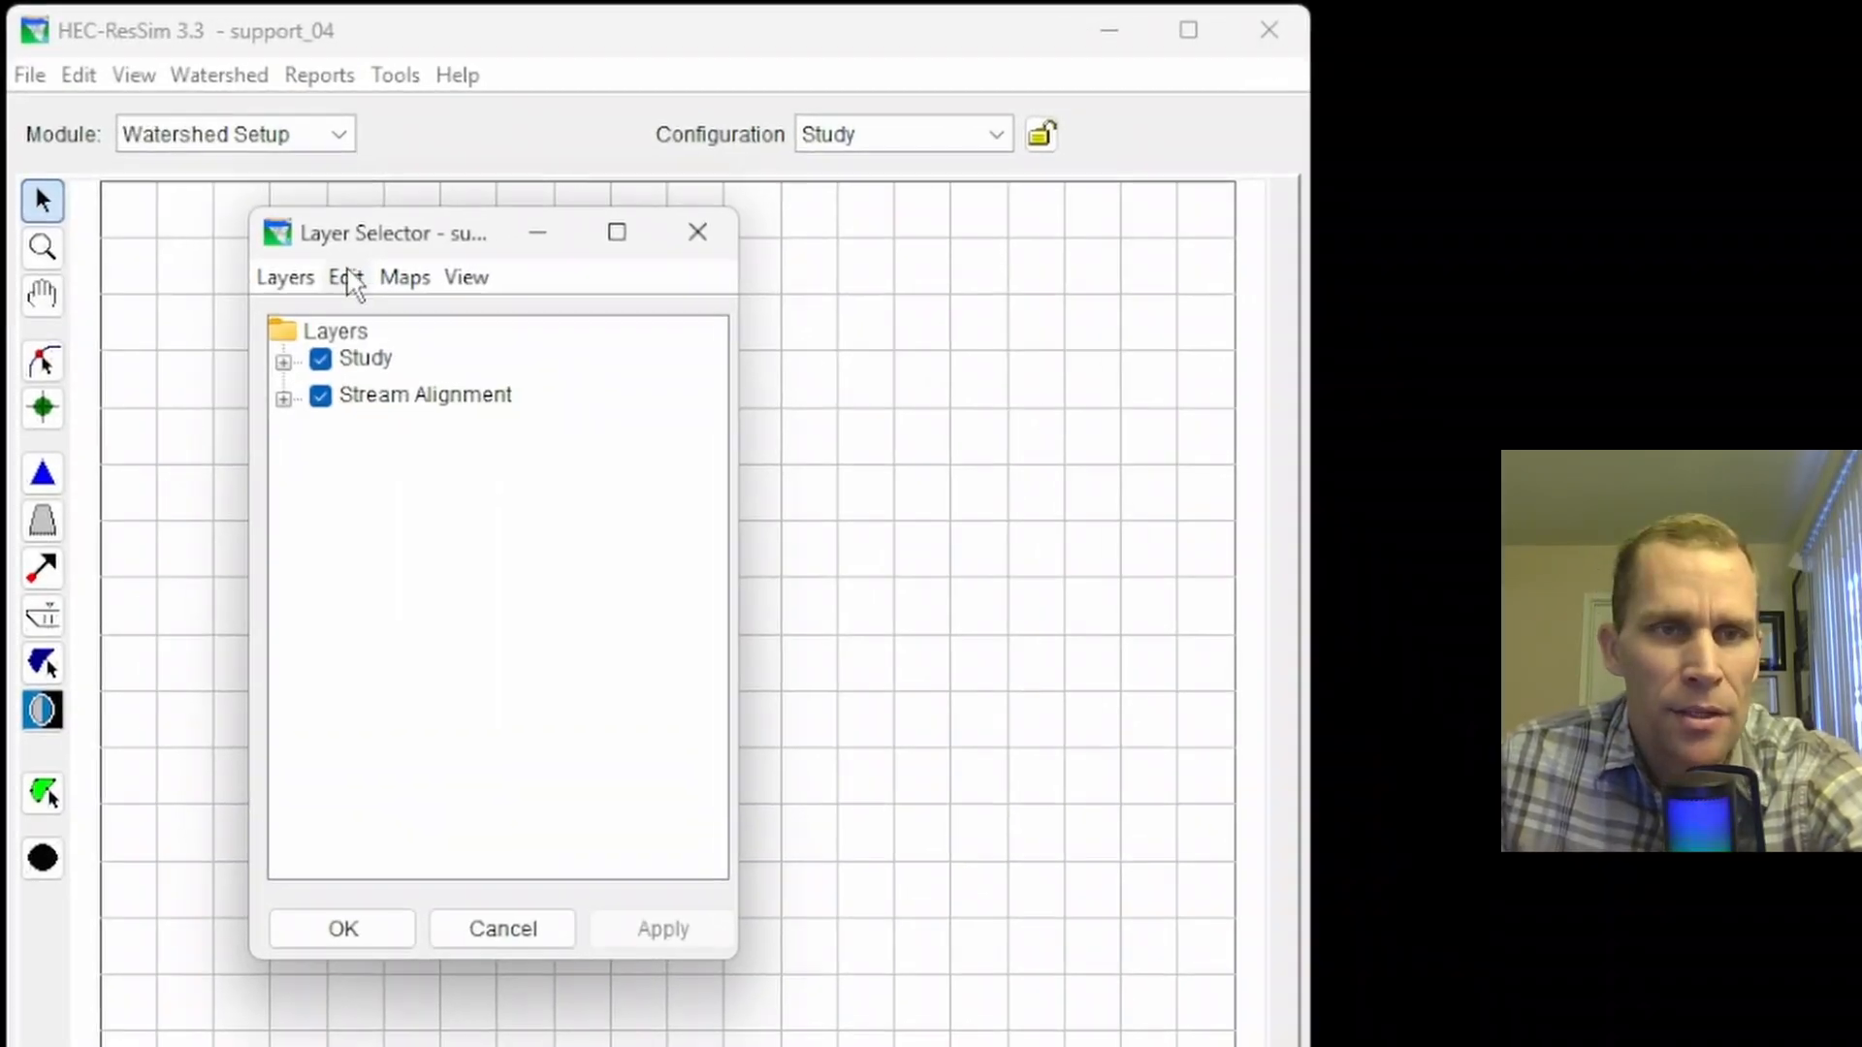
Add jinping_1_dam.shp from the maps folder as a map layer and accept the layer list.
click(328, 258)
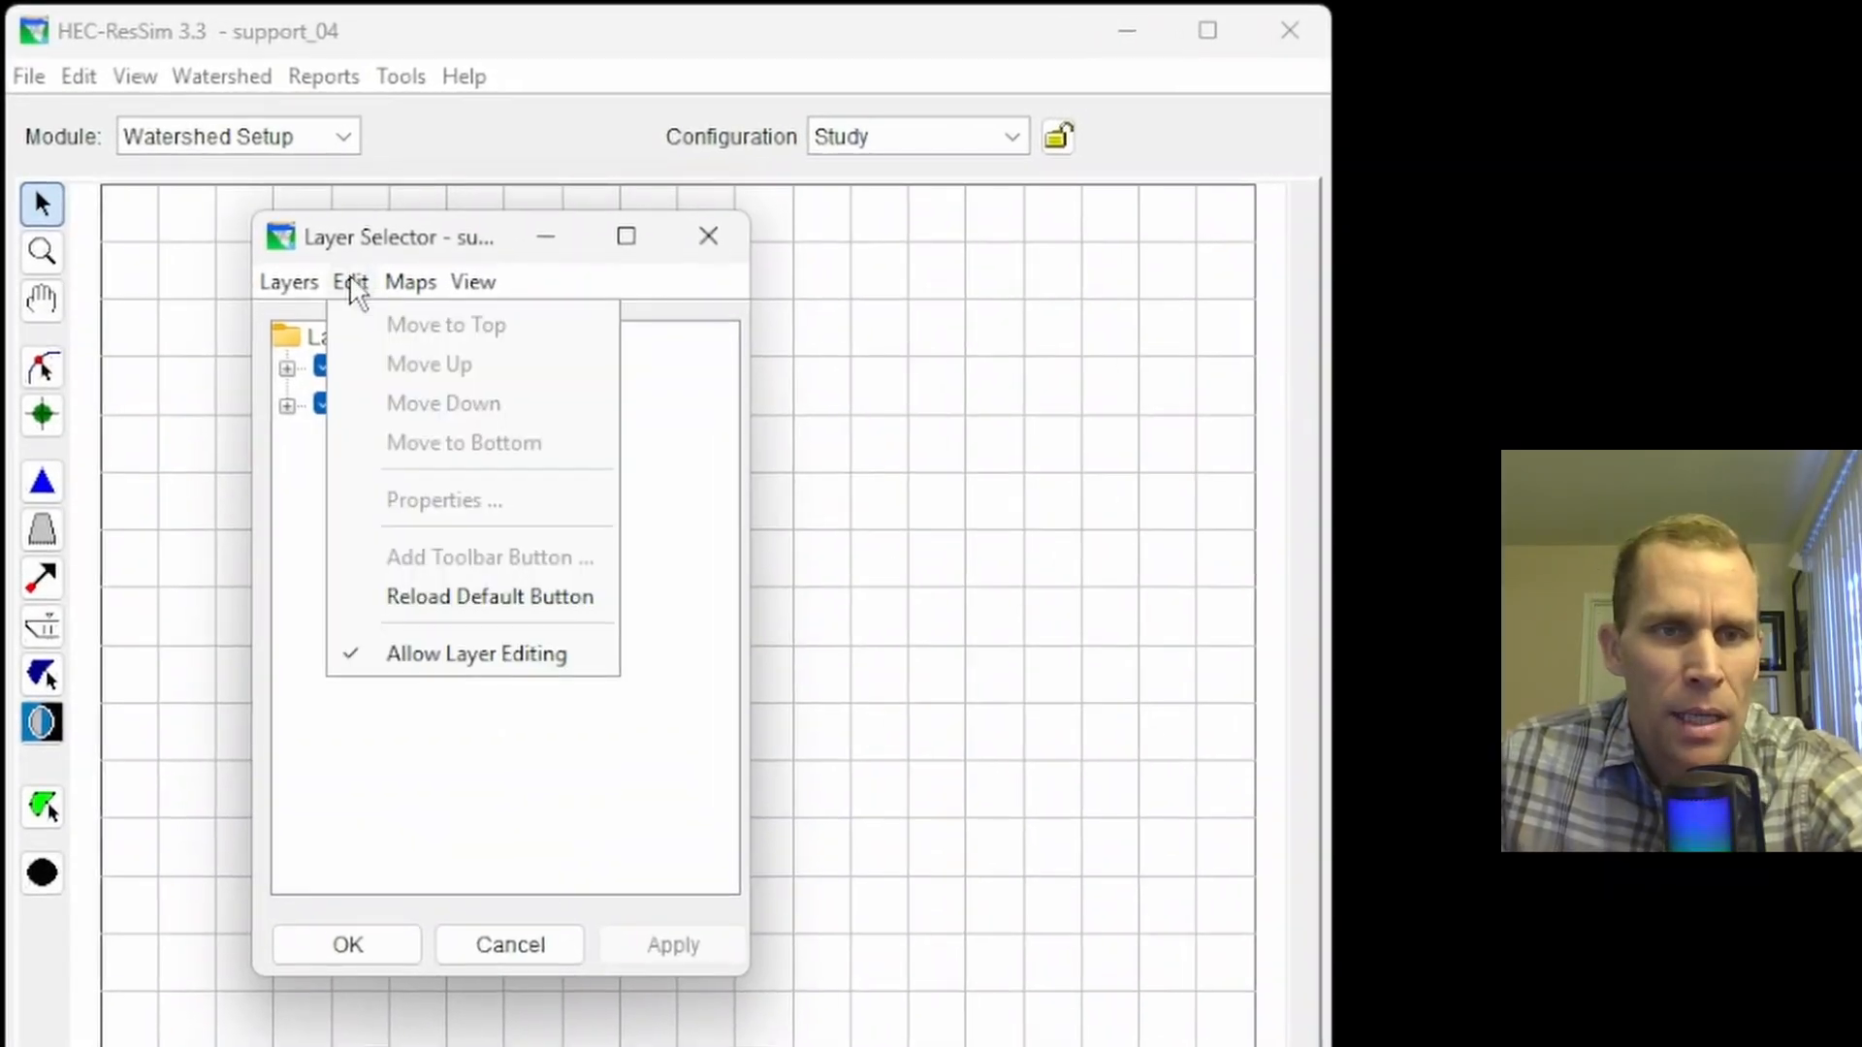
mouse_move(413, 285)
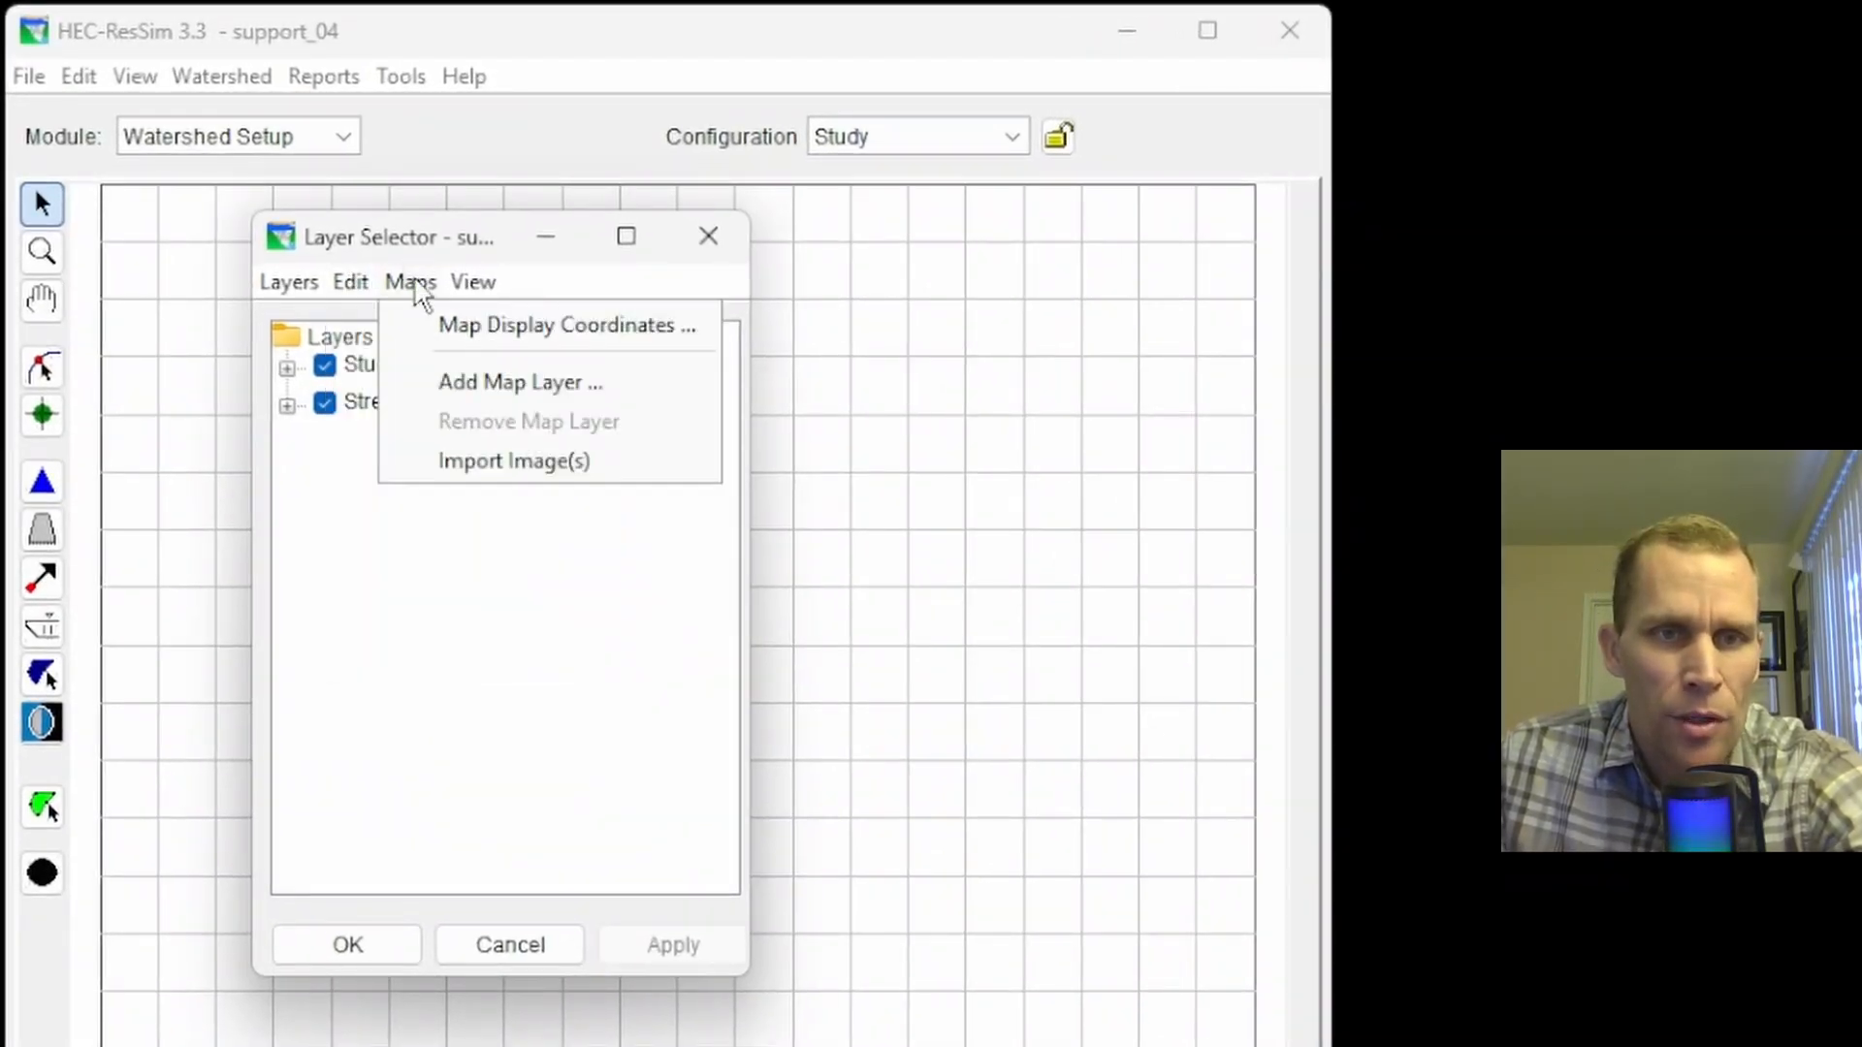
click(479, 390)
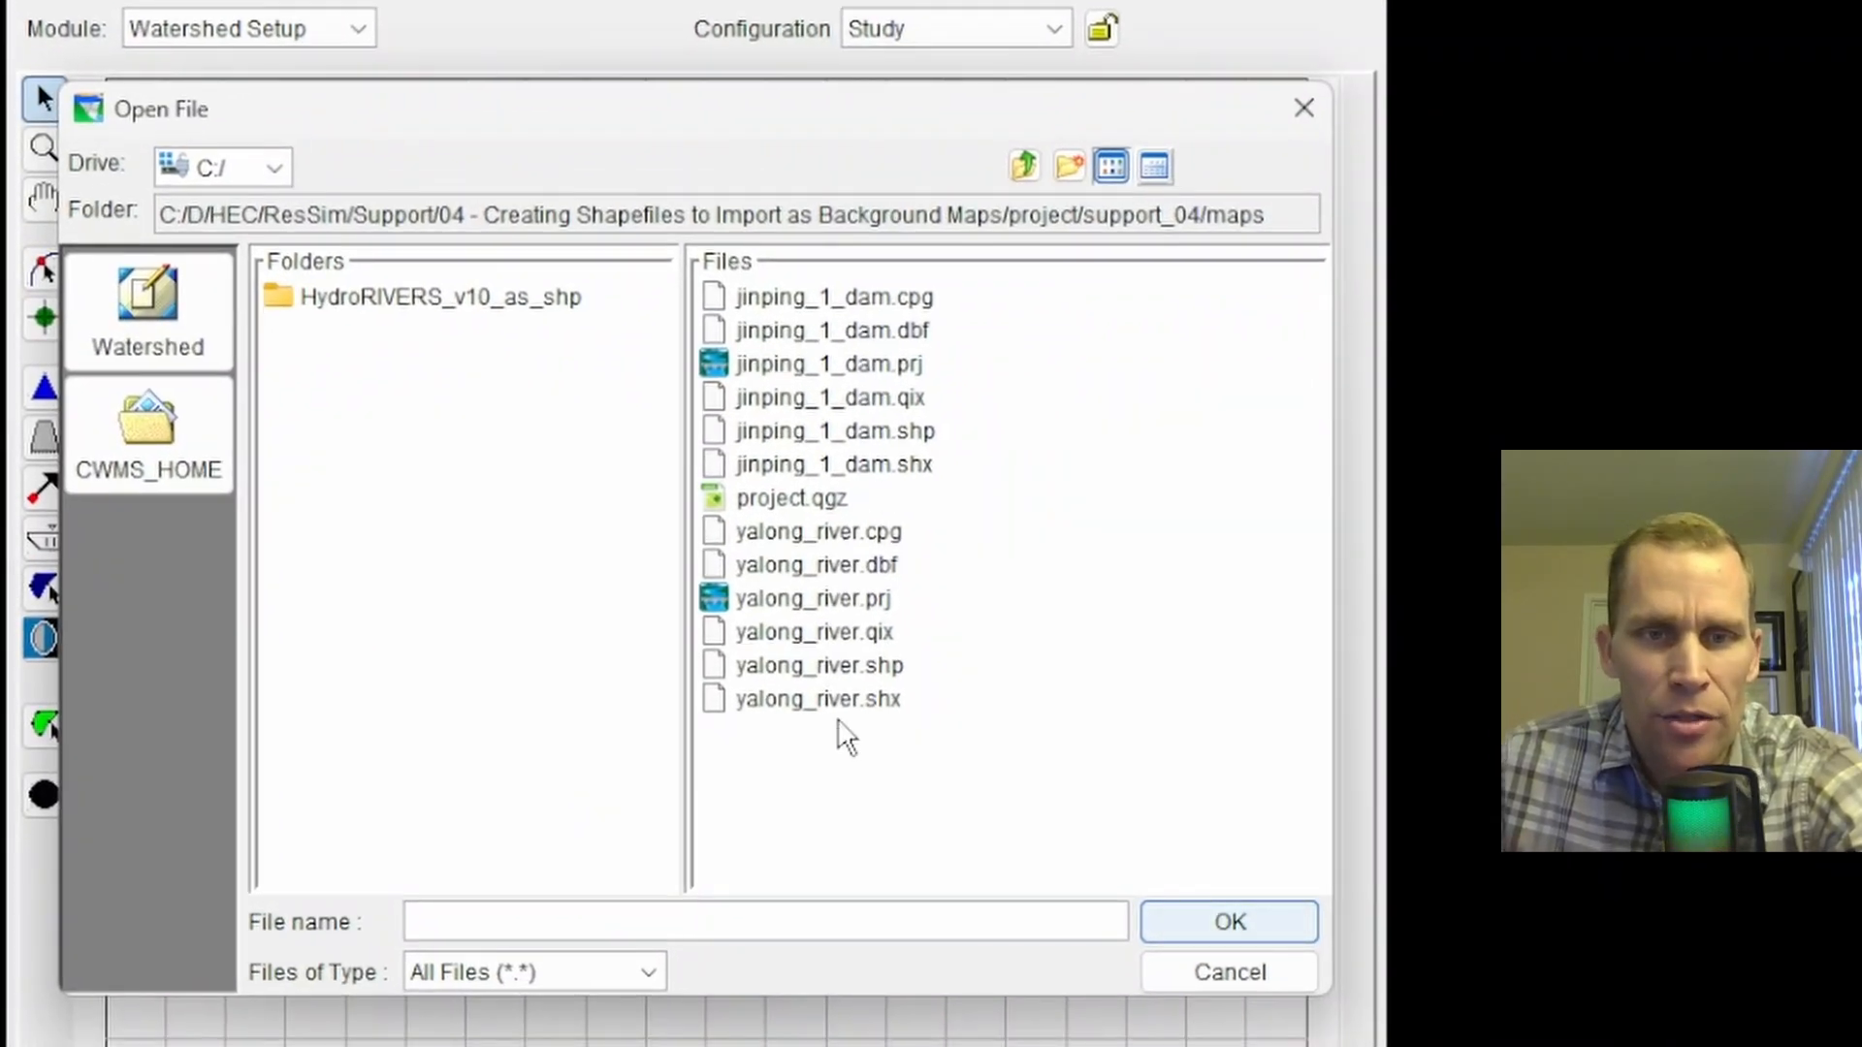
click(836, 669)
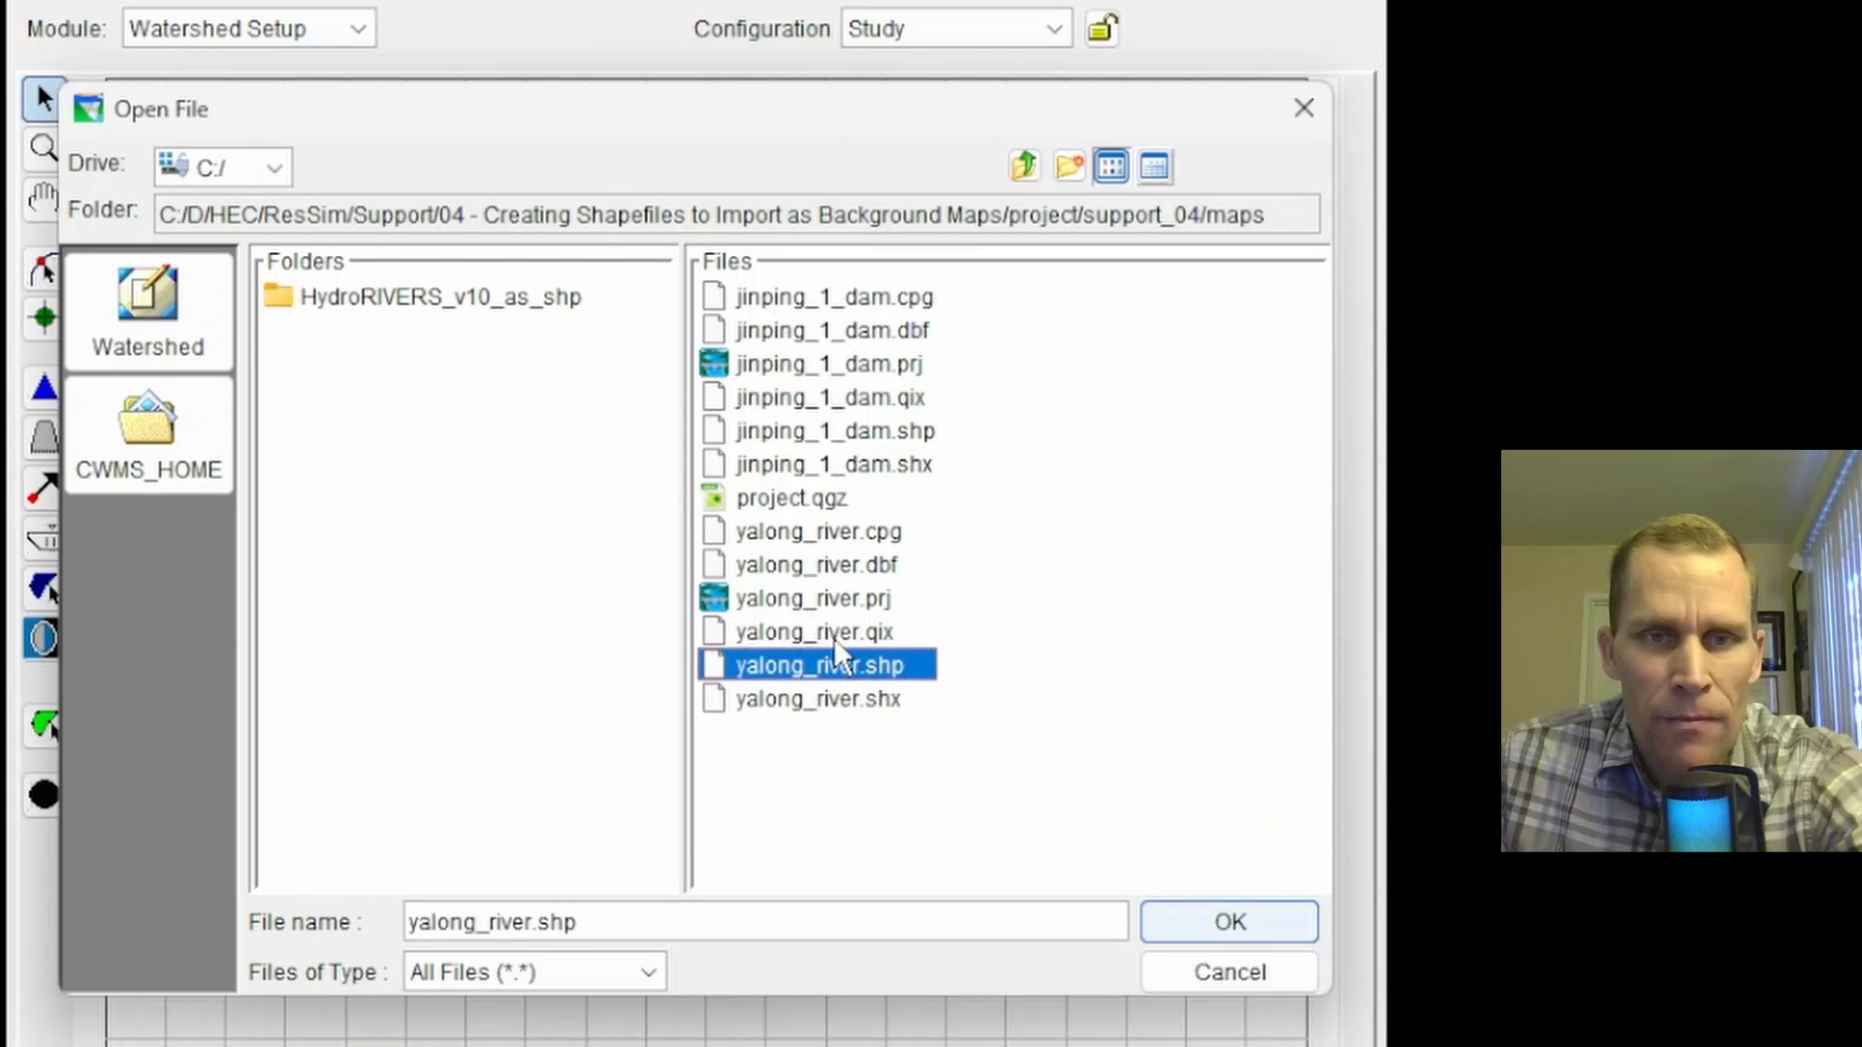
click(847, 437)
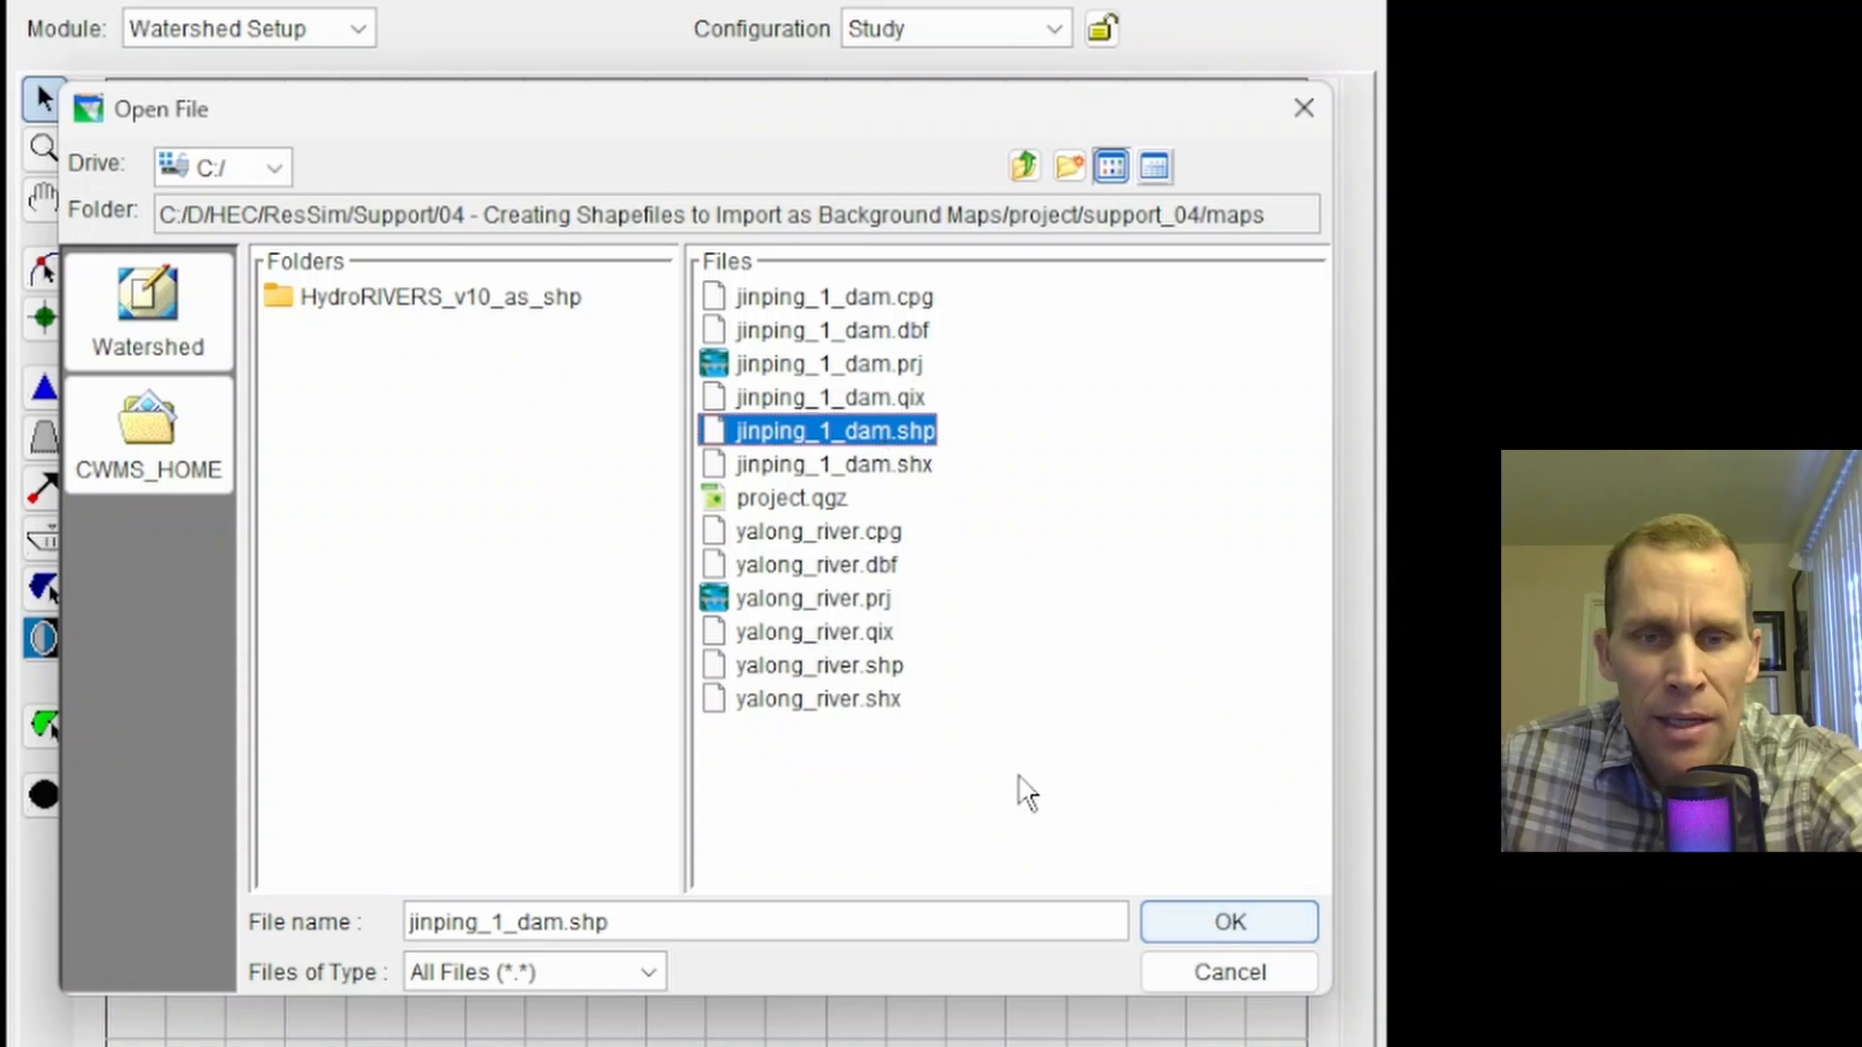
click(1217, 912)
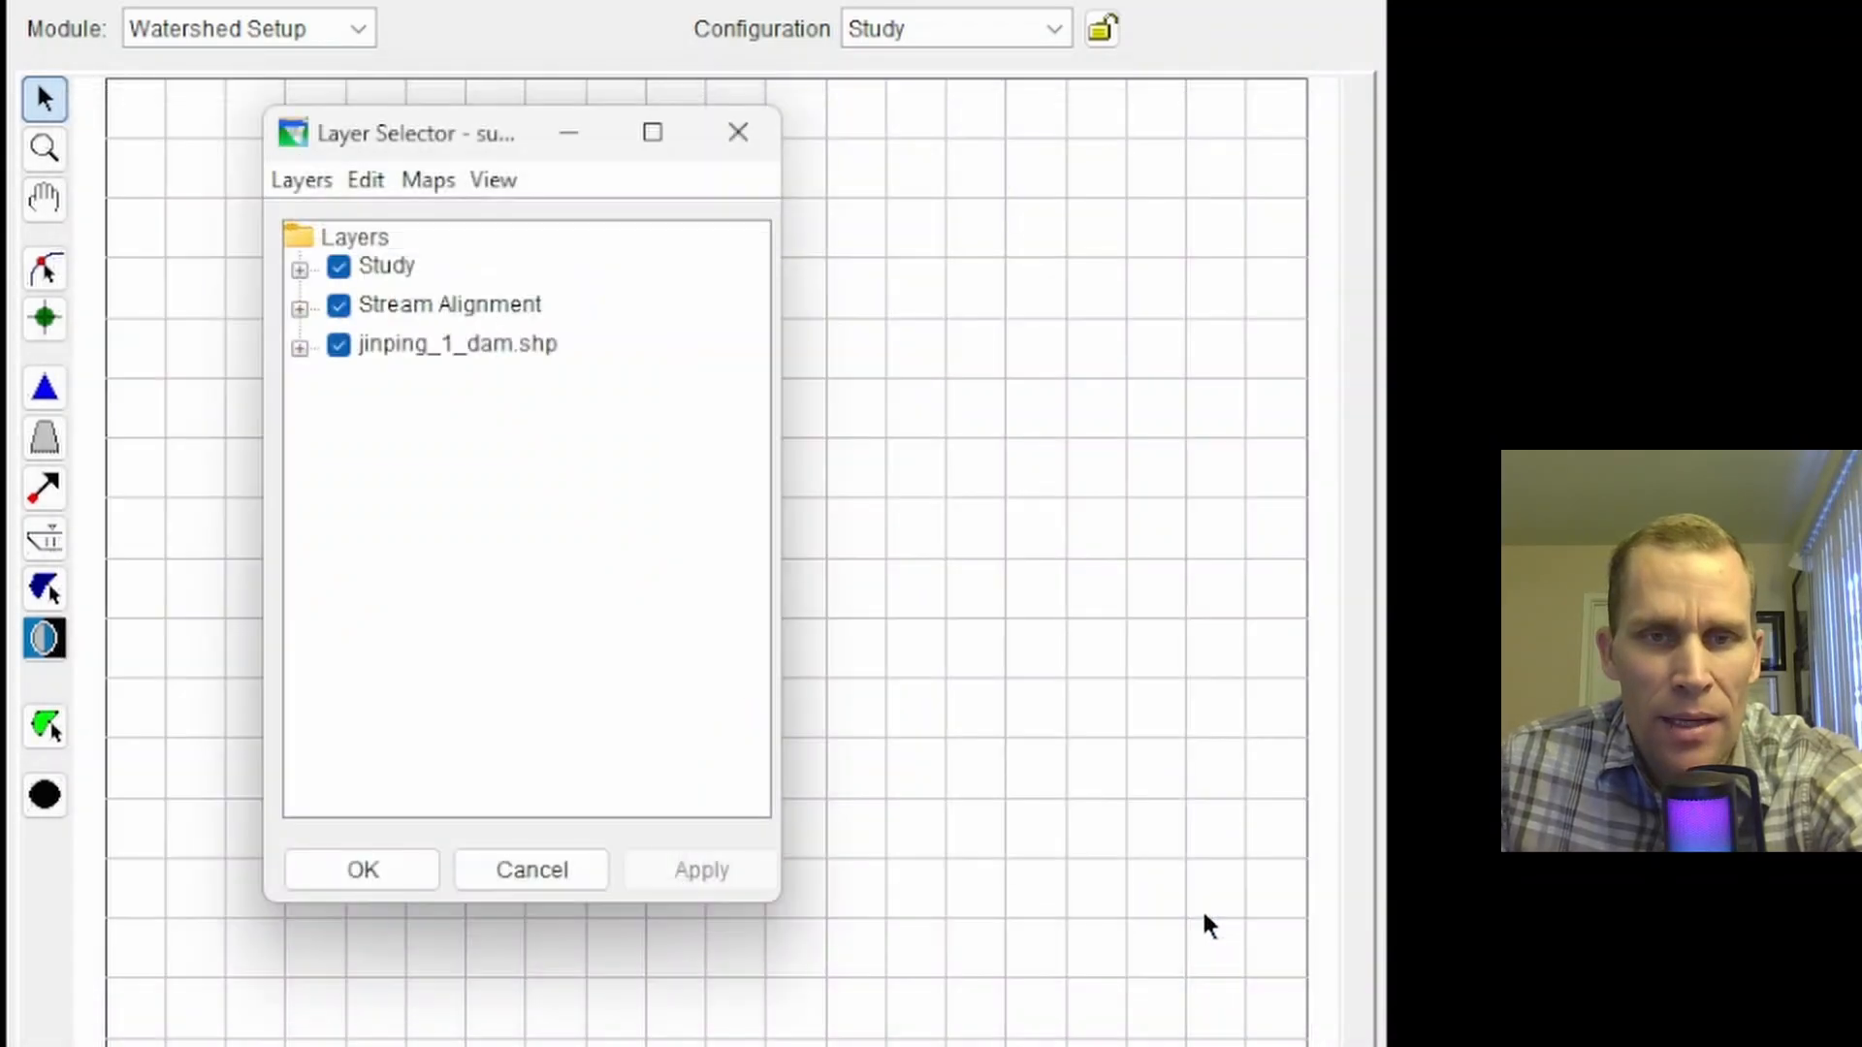
click(393, 871)
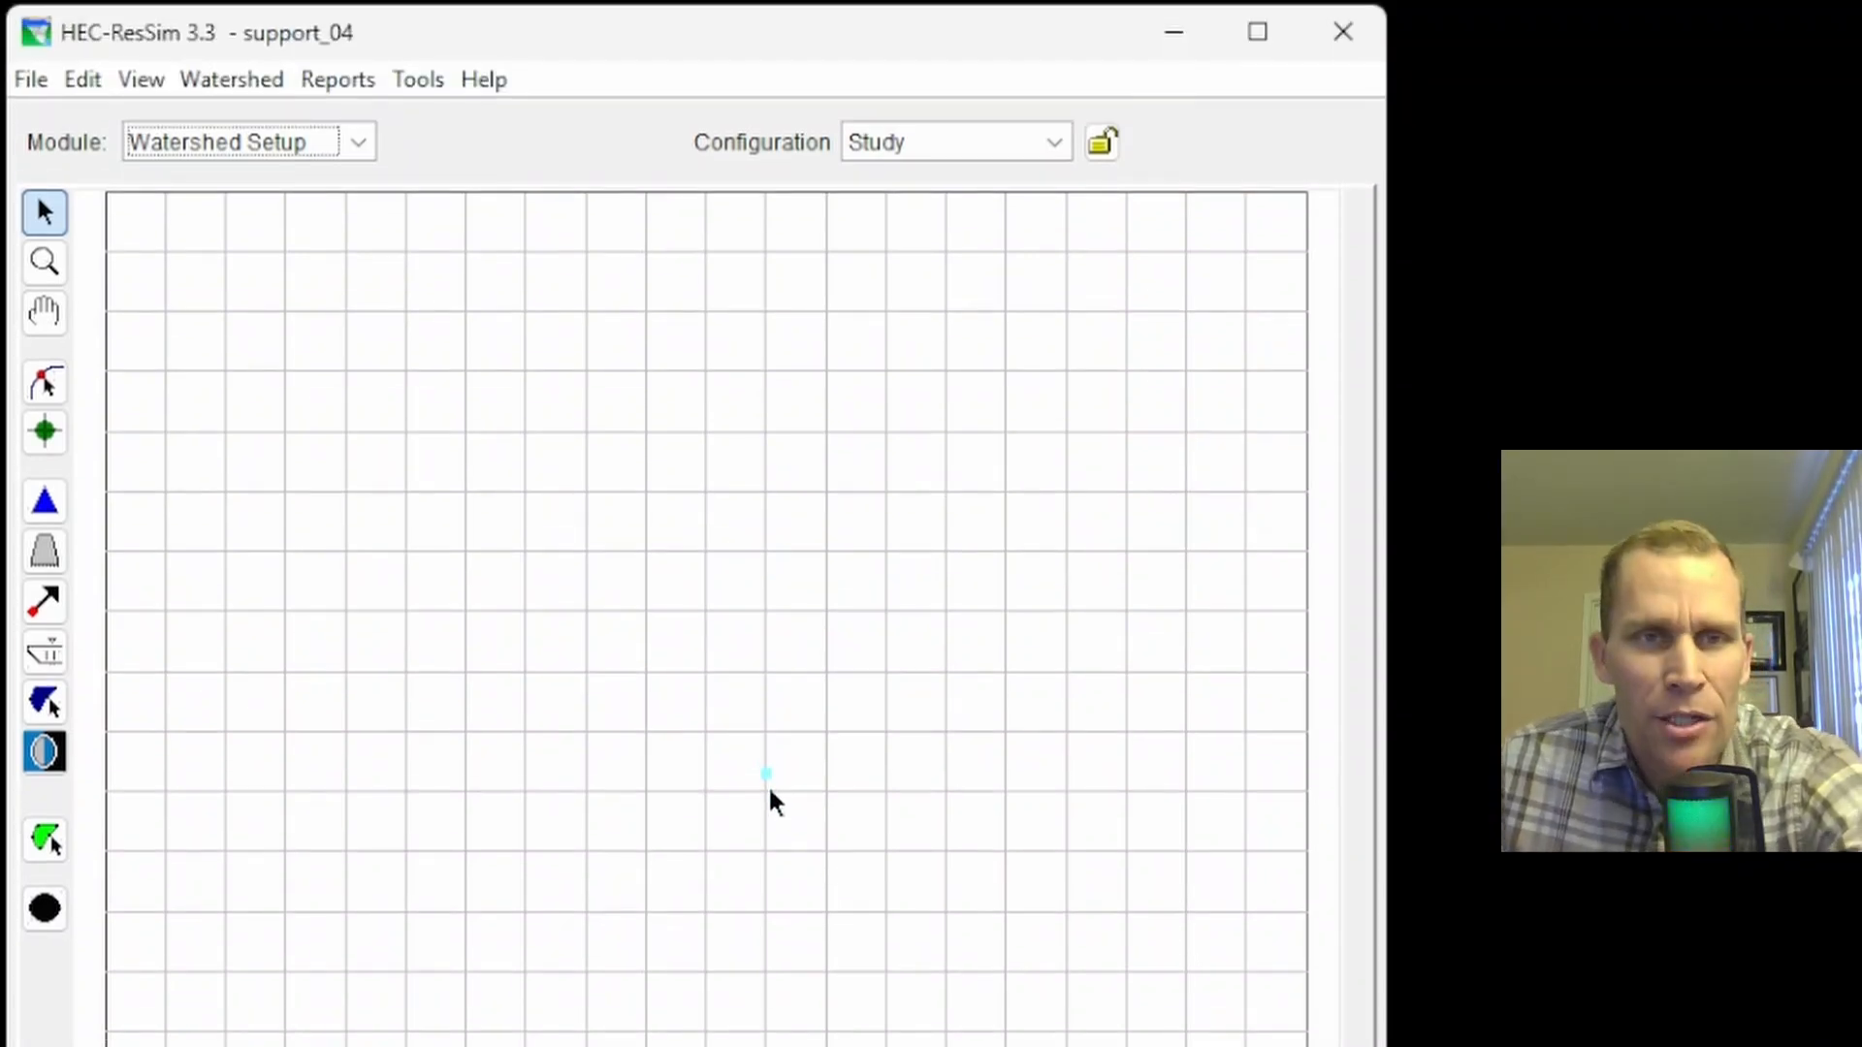
Reopen the Layer Selector and allow layer editing.
click(144, 79)
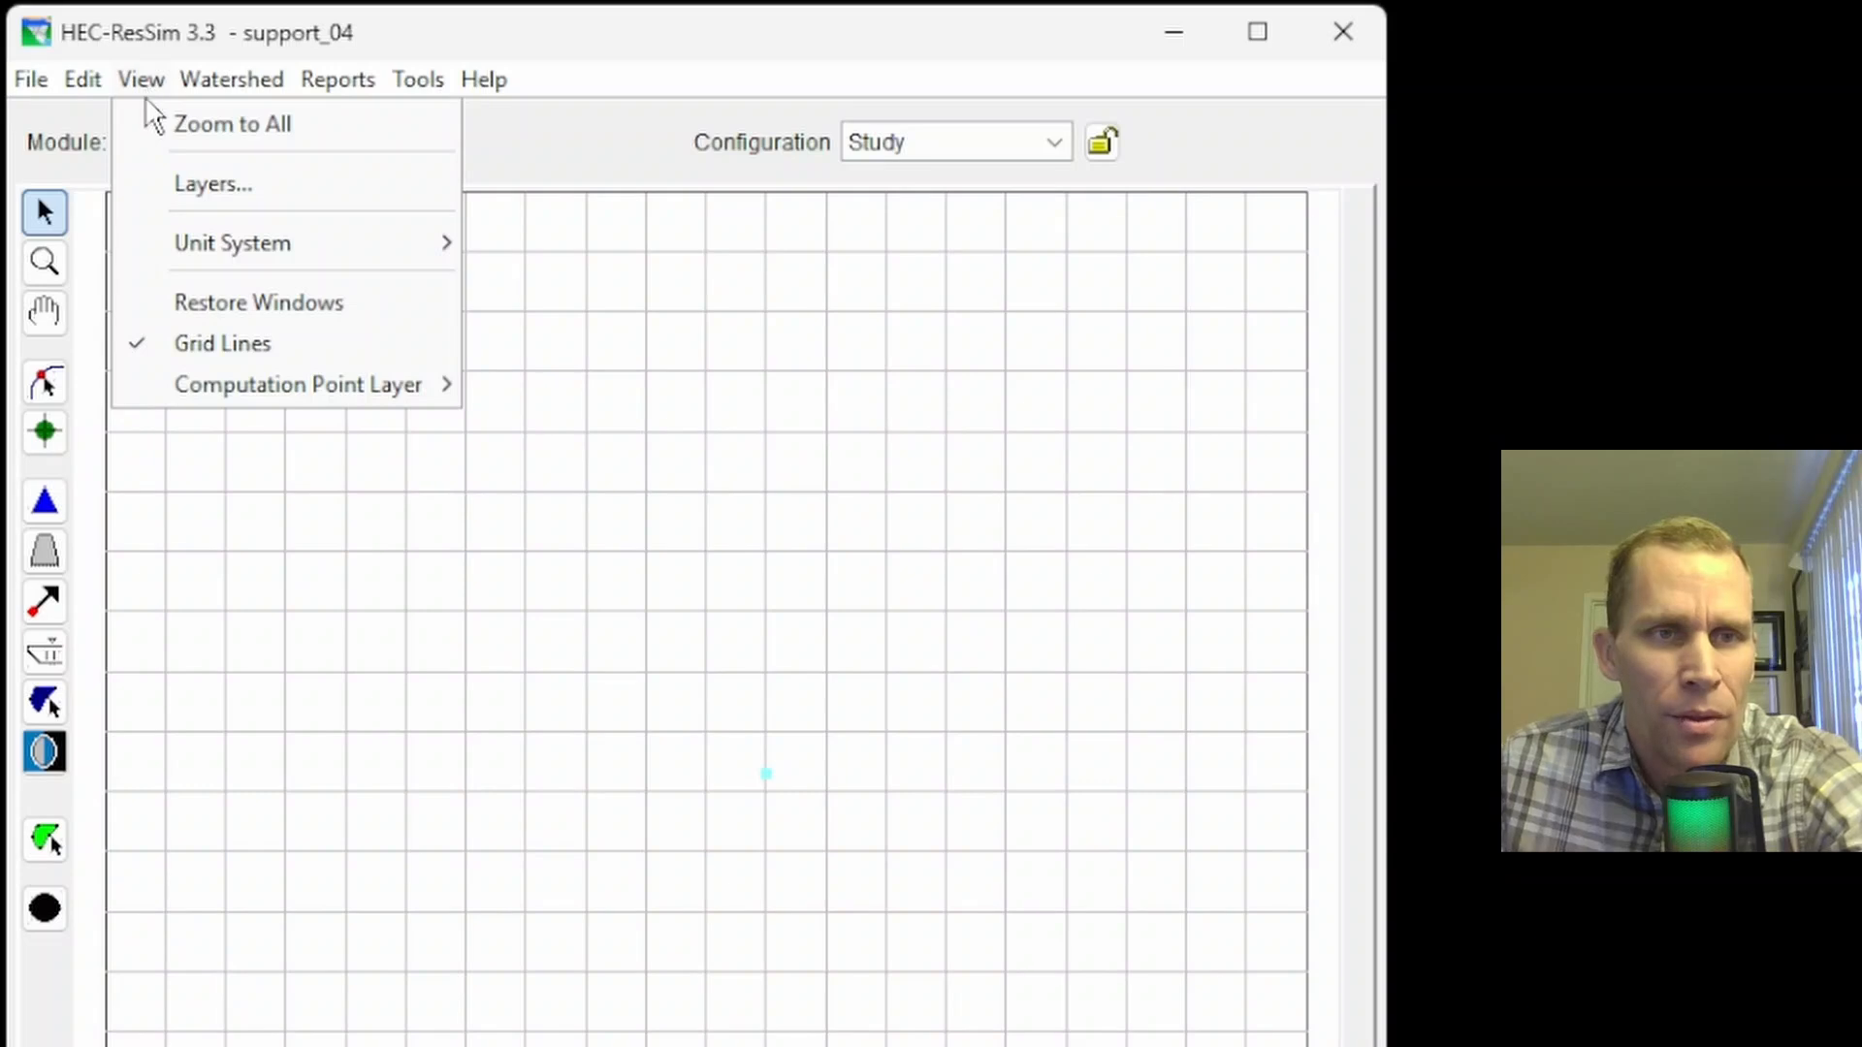
click(209, 184)
click(367, 293)
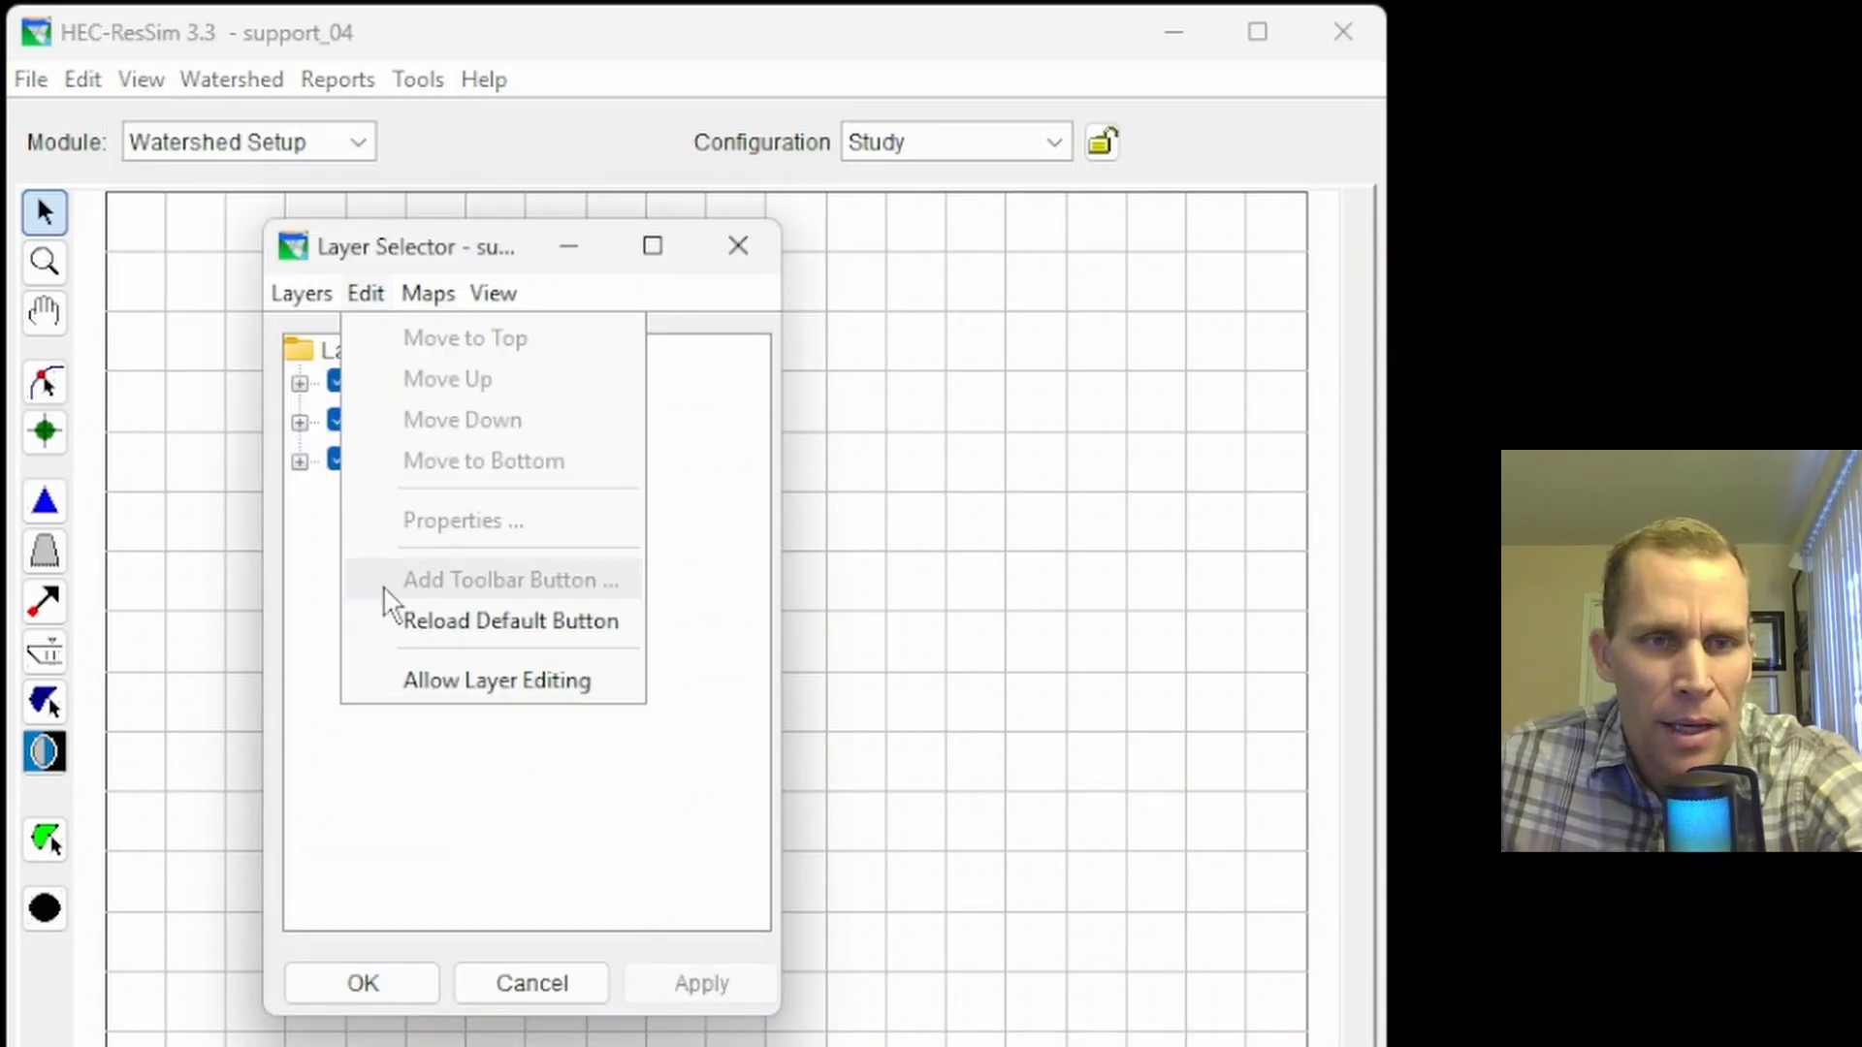
click(433, 683)
Set the jinping_1_dam.shp point style to a circle and its color to red.
click(448, 475)
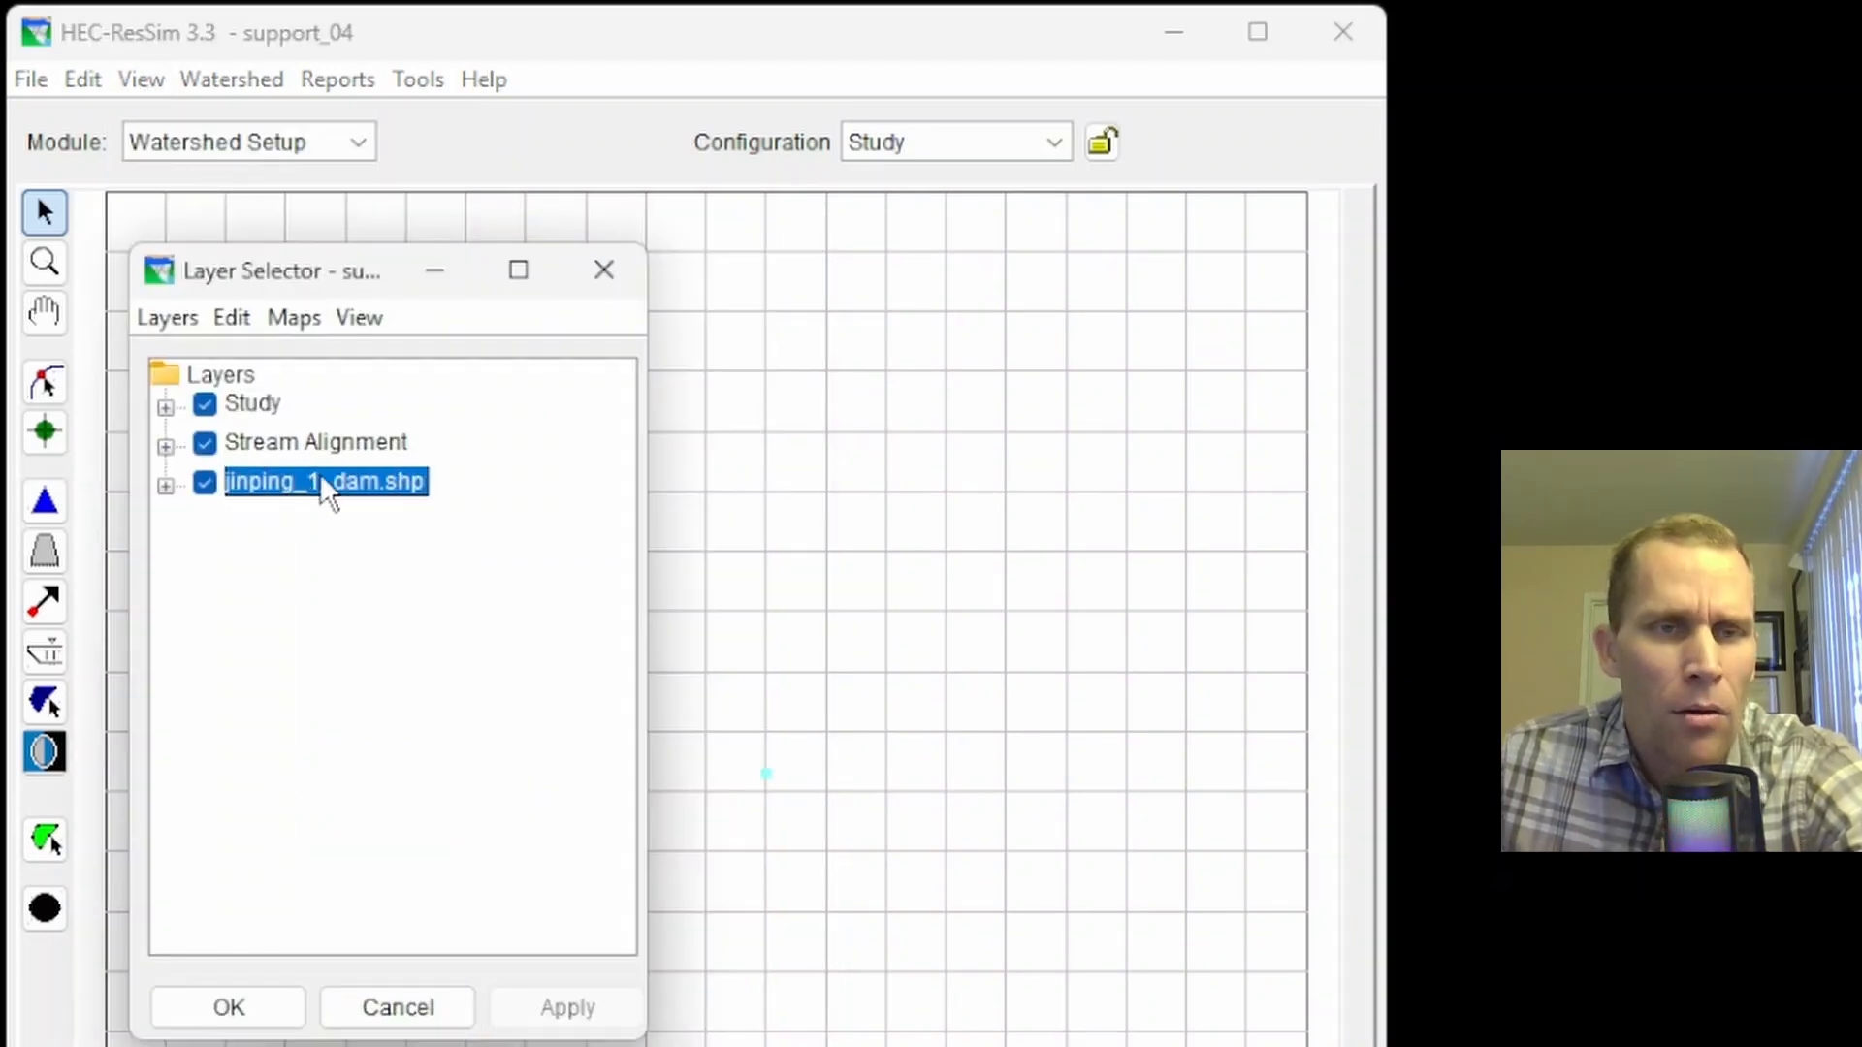
click(283, 320)
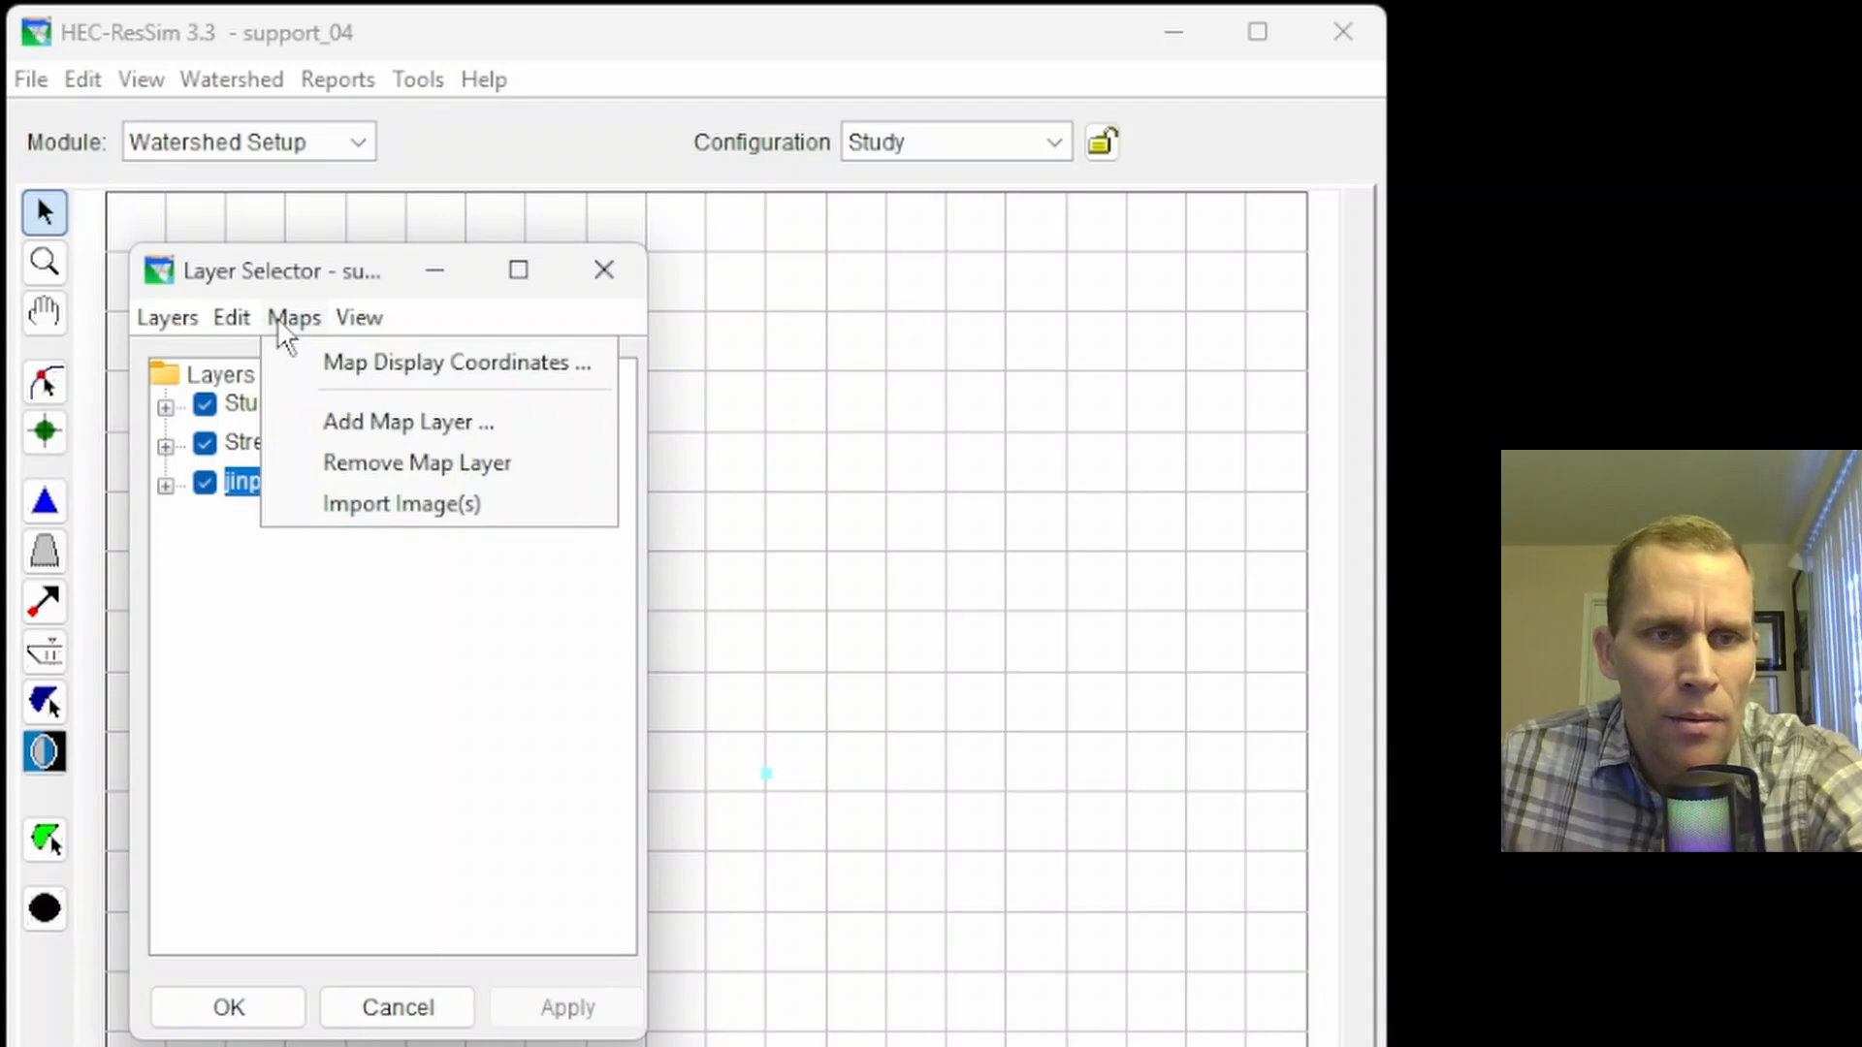
mouse_move(230, 330)
click(297, 551)
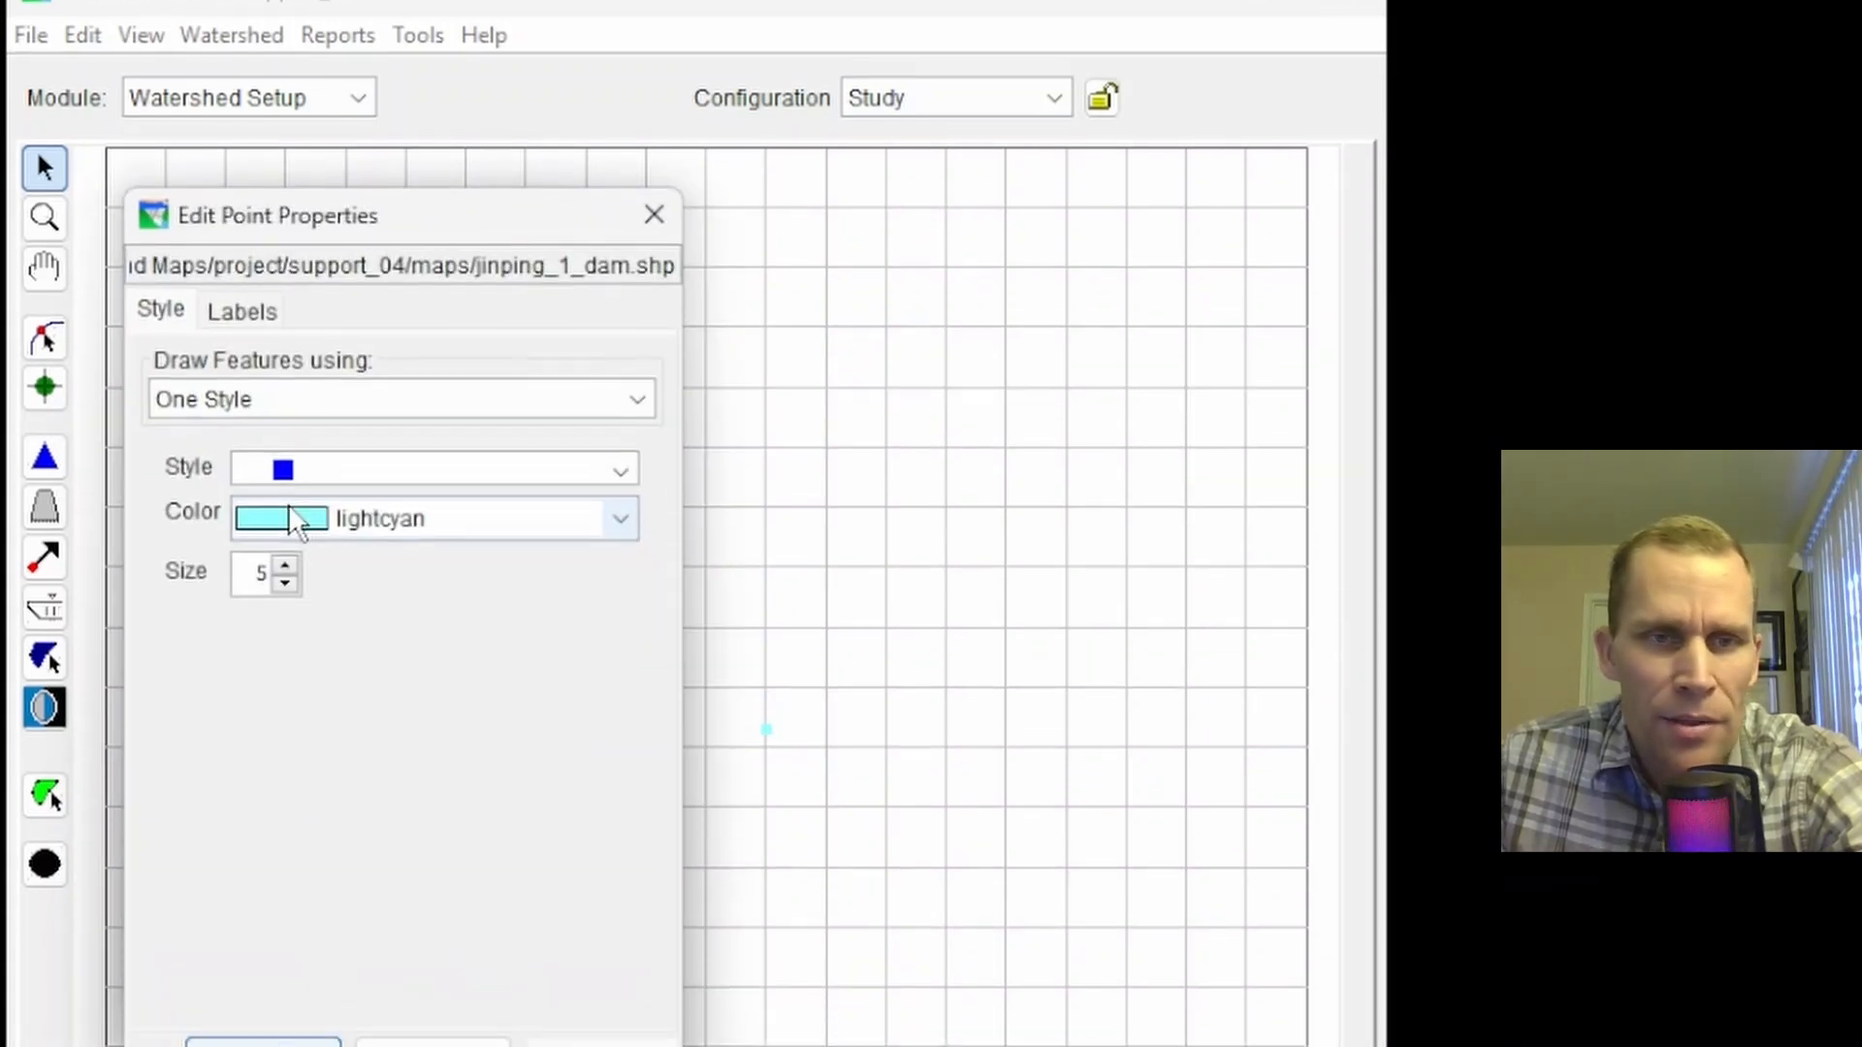
click(328, 408)
click(327, 462)
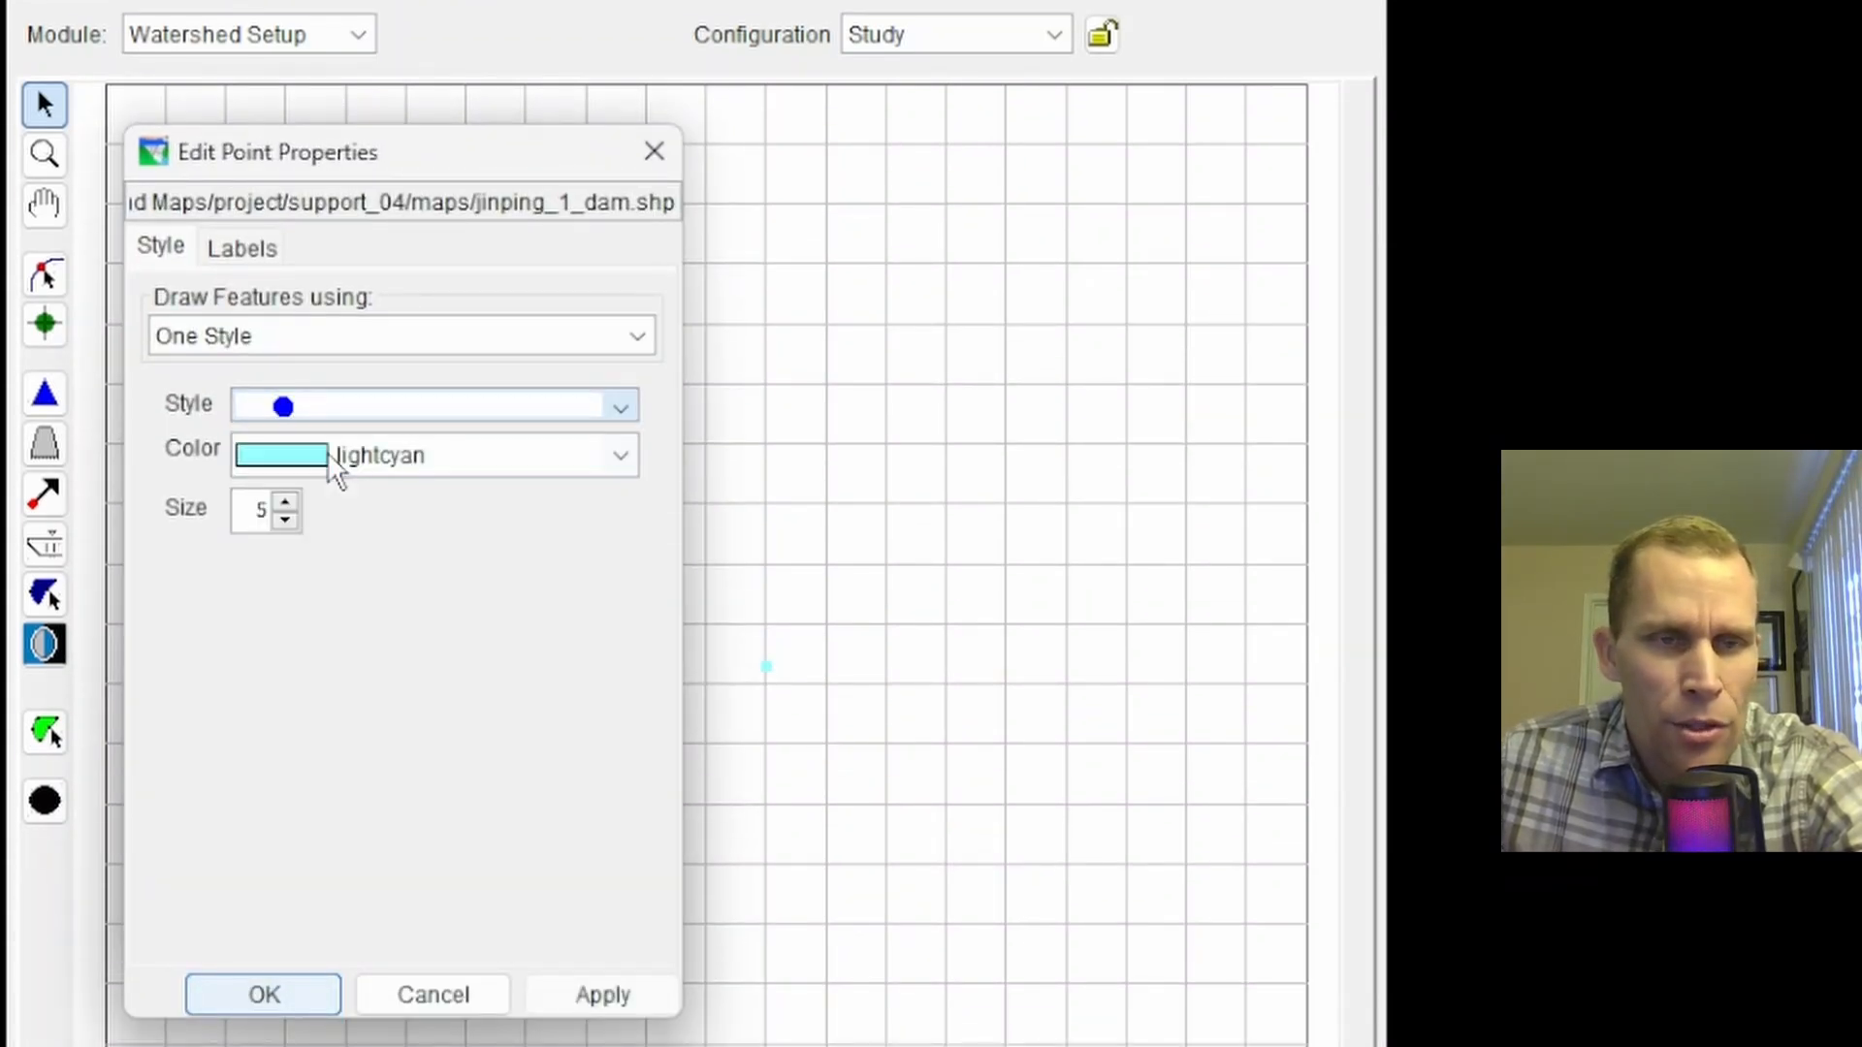
click(345, 453)
scroll(347, 536, up, 3)
click(346, 520)
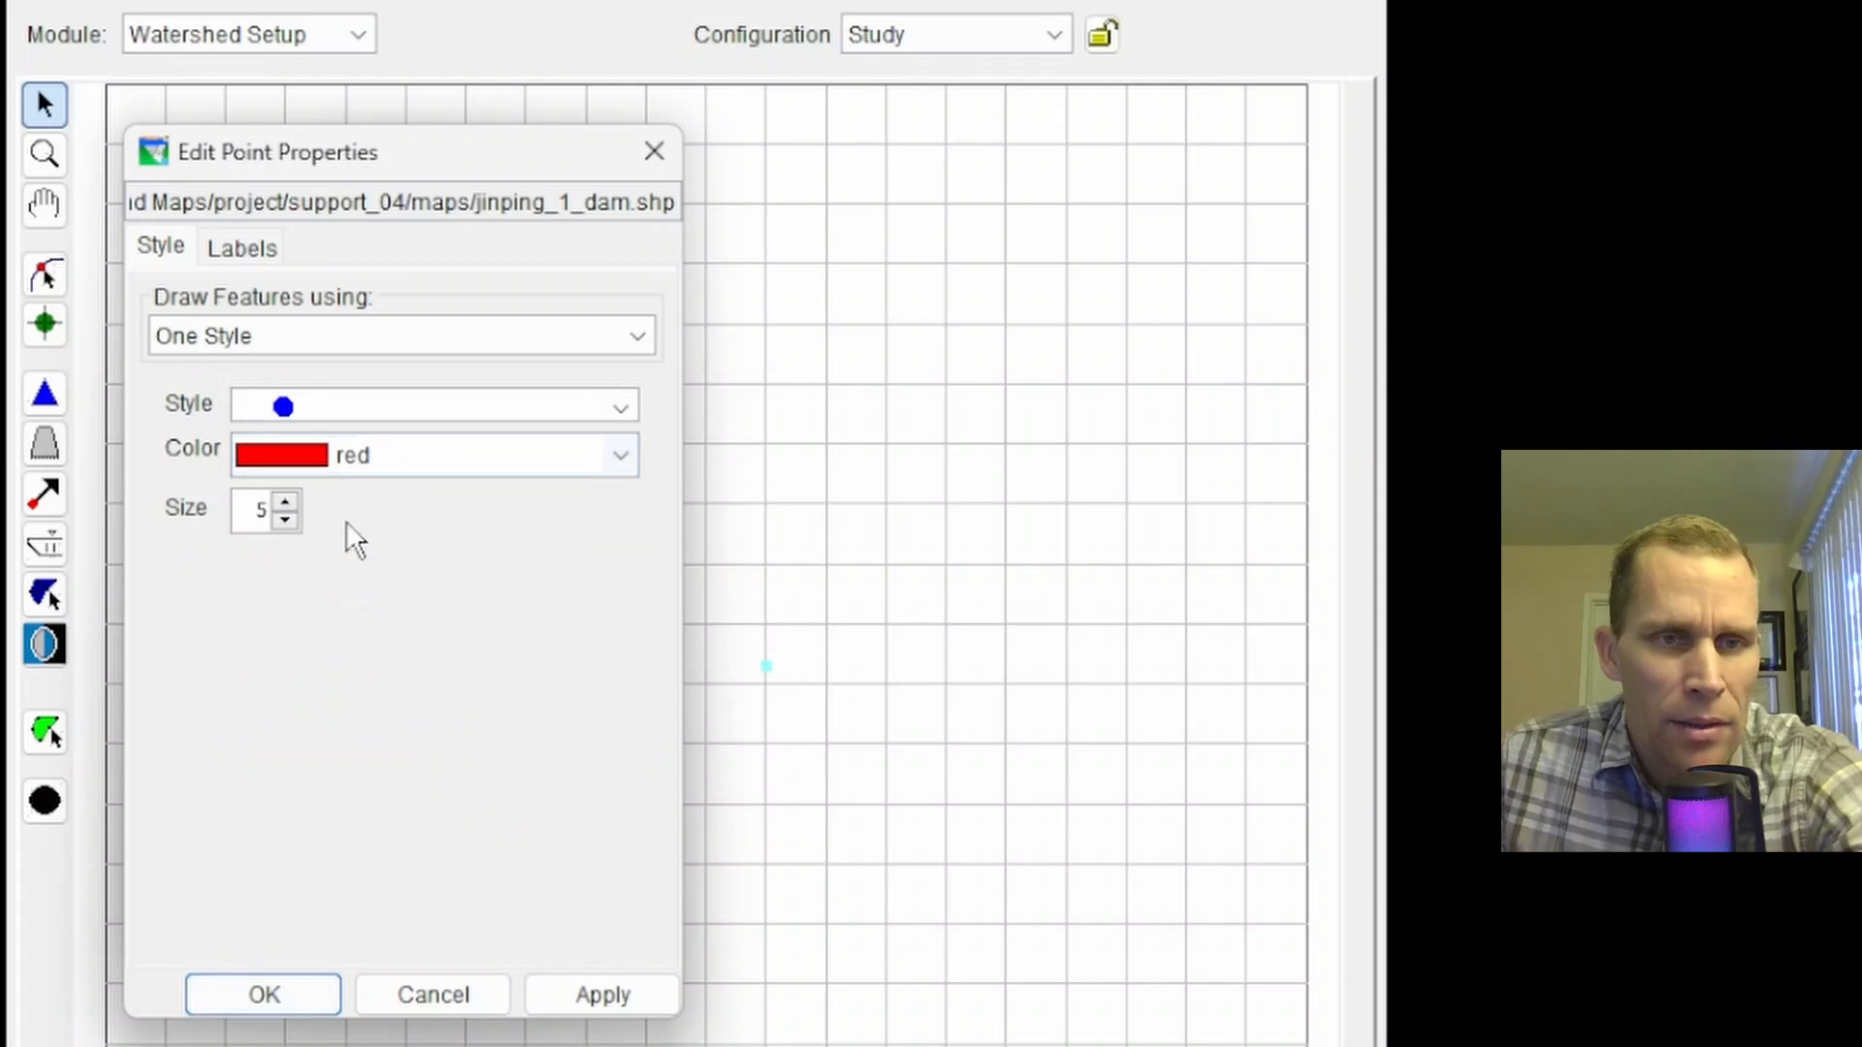
Set the dam point size to 20 and apply the point properties to the map.
key(Tab)
text(20)
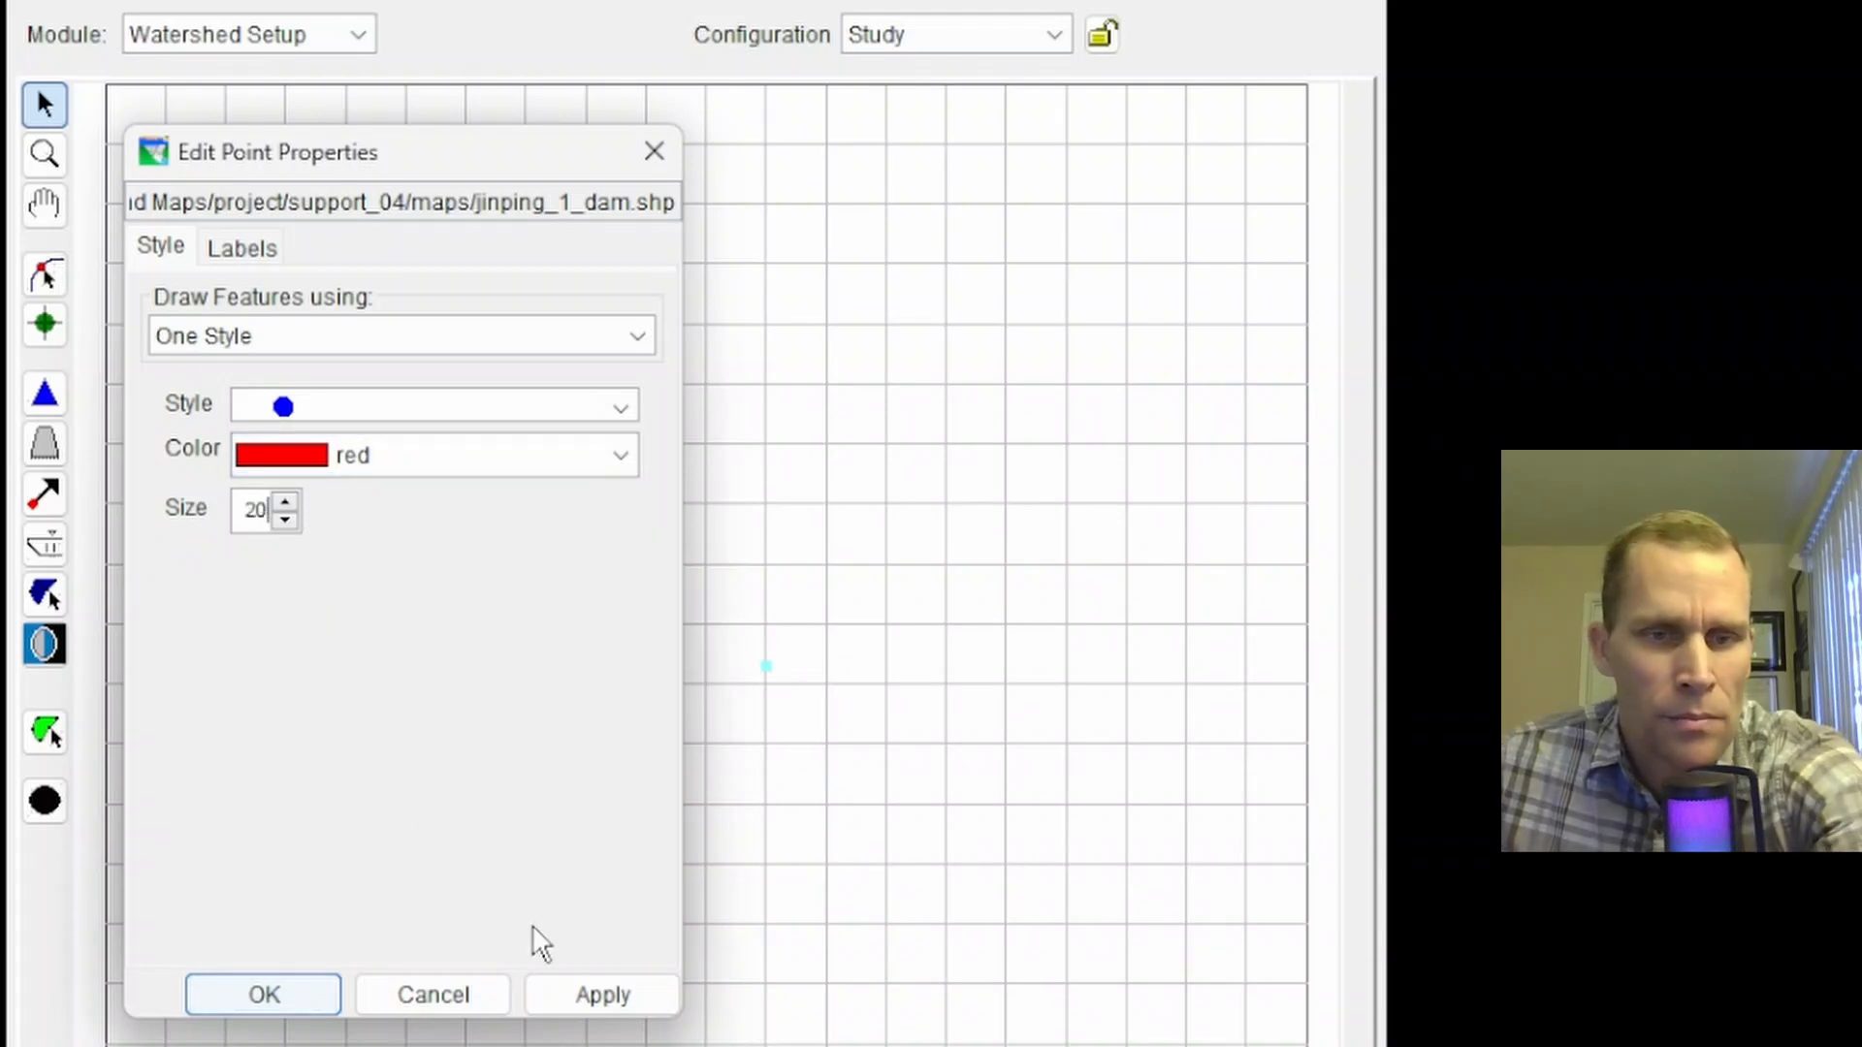
click(586, 999)
click(279, 997)
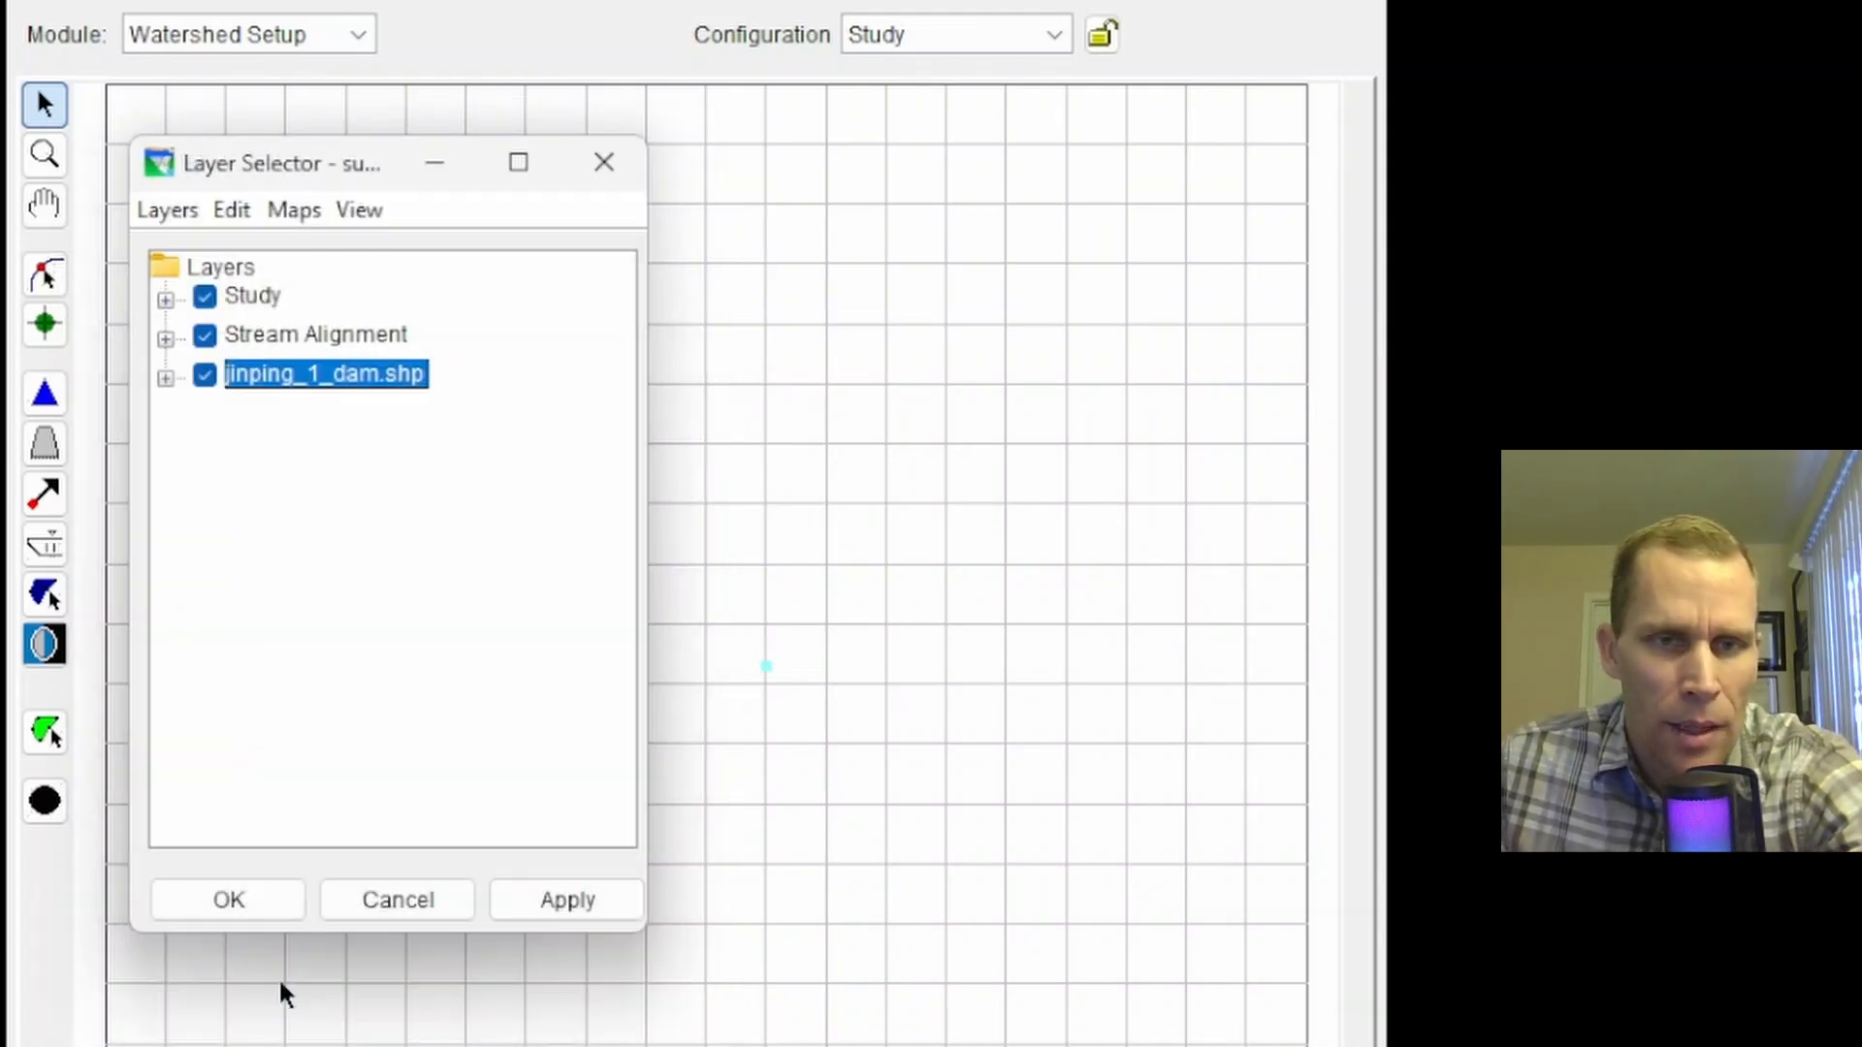
click(535, 901)
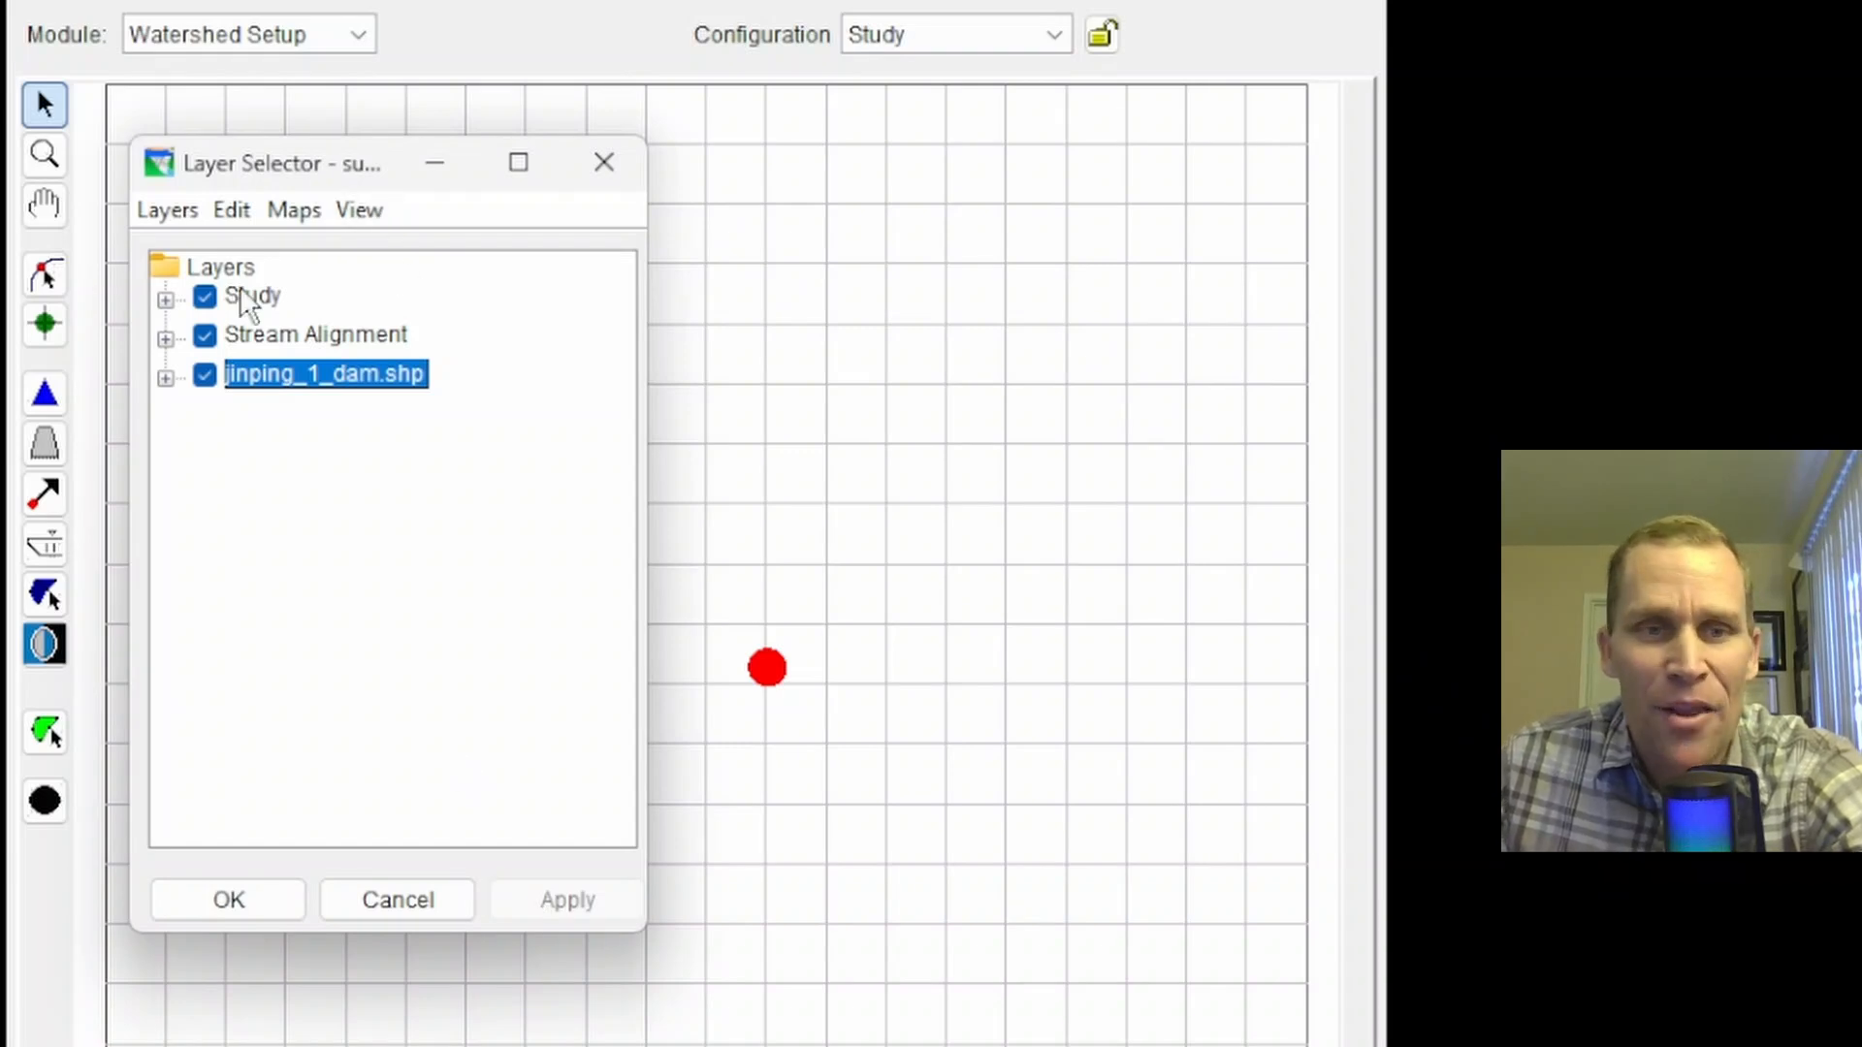
Add yalong_river.shp from the maps folder as another map layer.
click(227, 221)
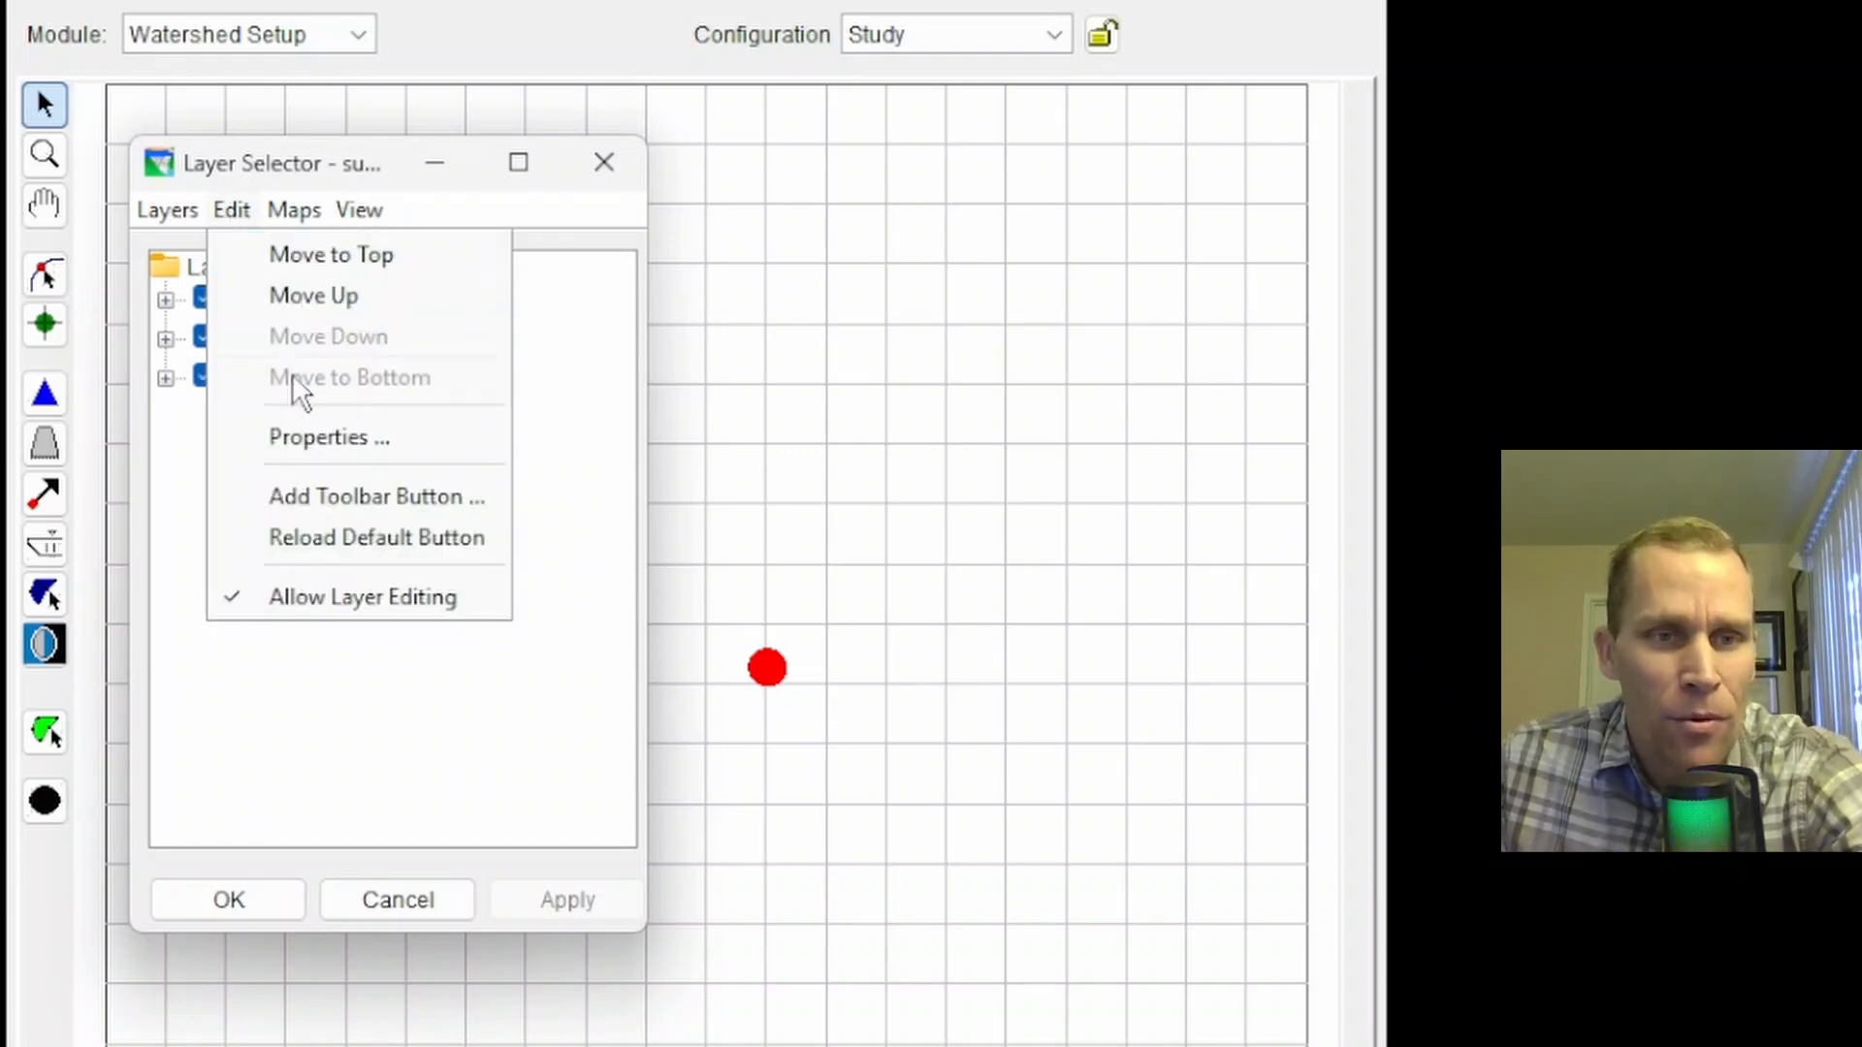
click(289, 213)
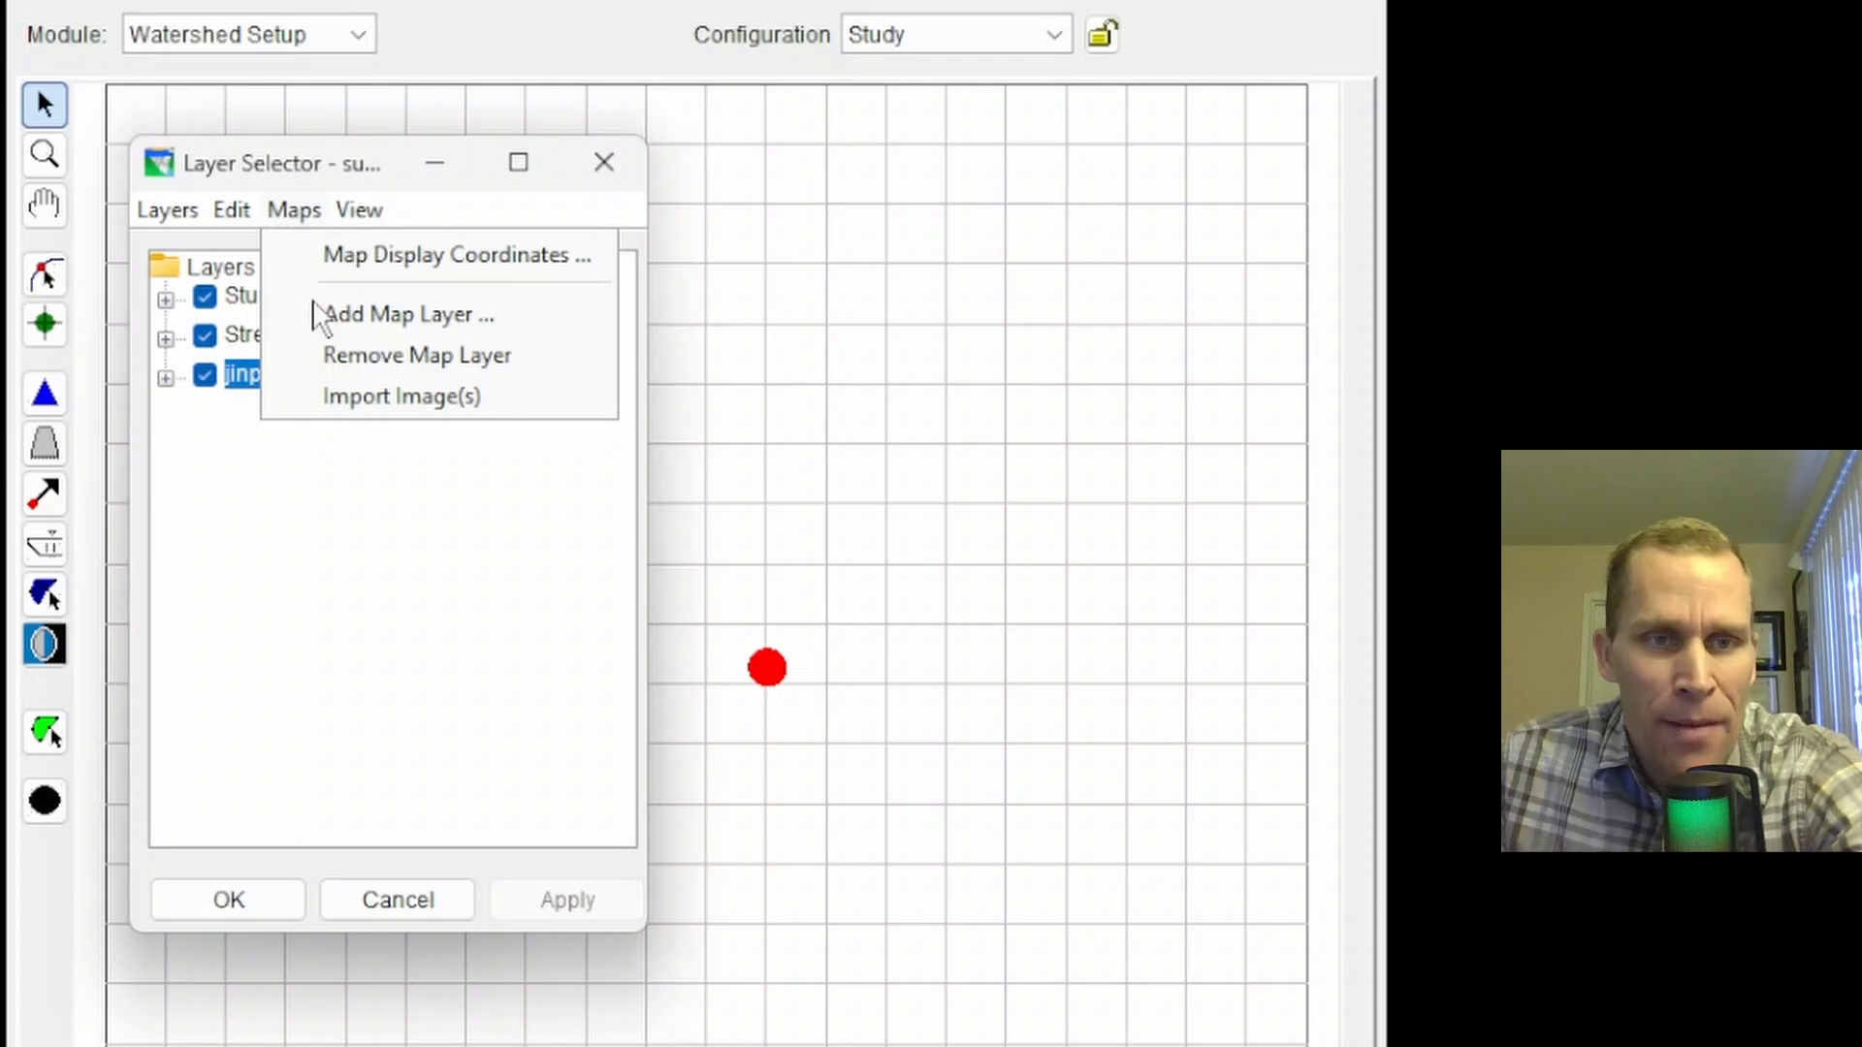
click(343, 317)
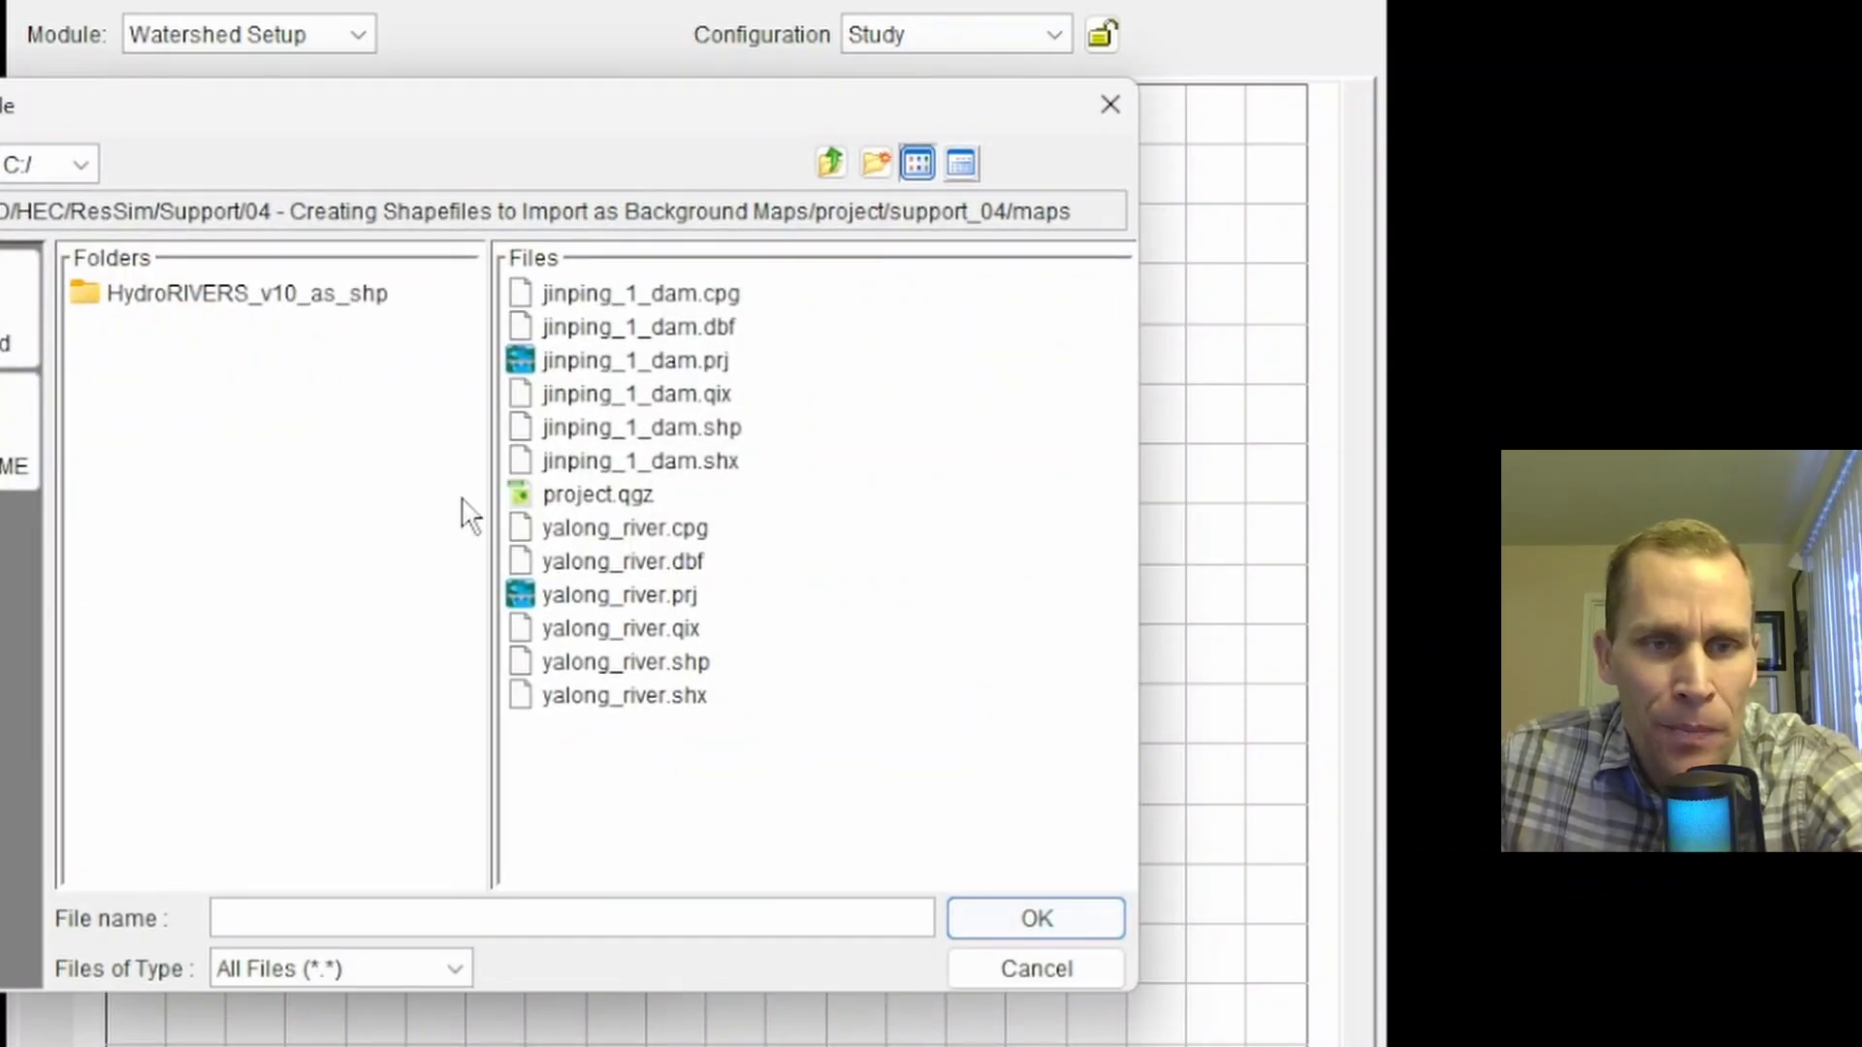
click(609, 663)
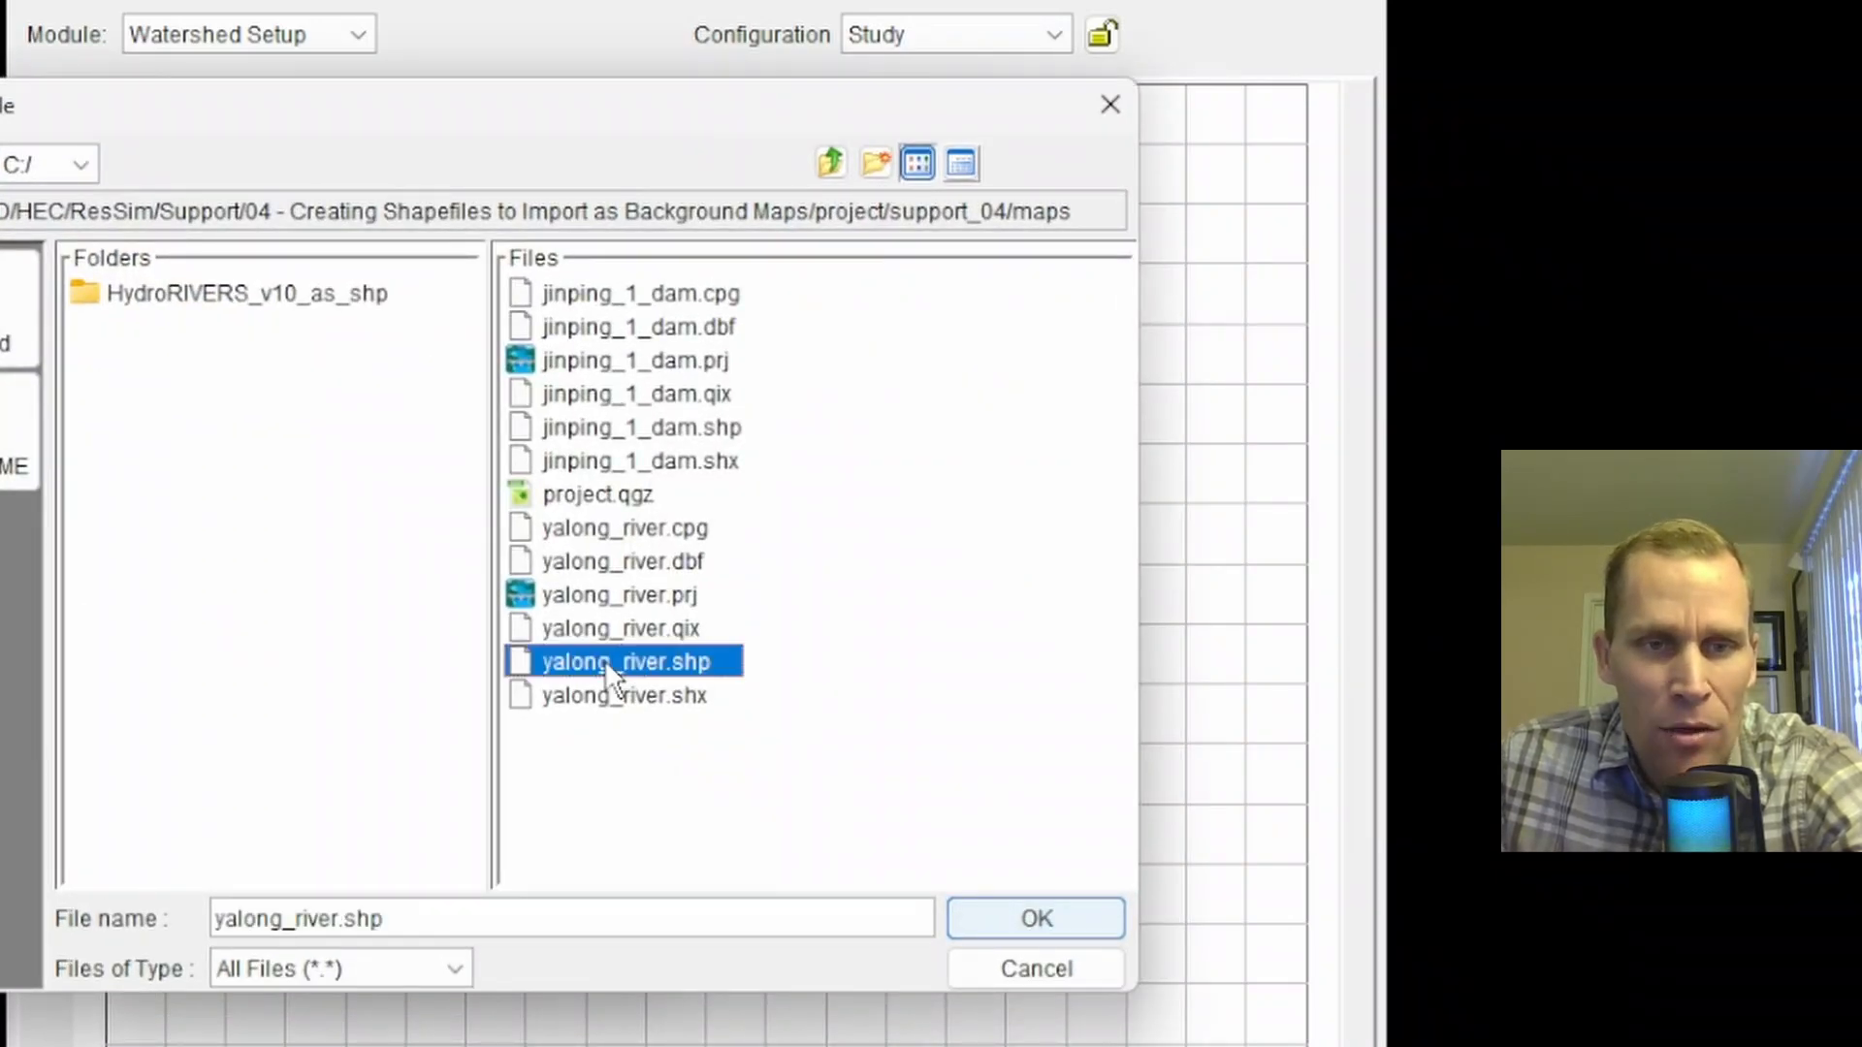
click(1039, 916)
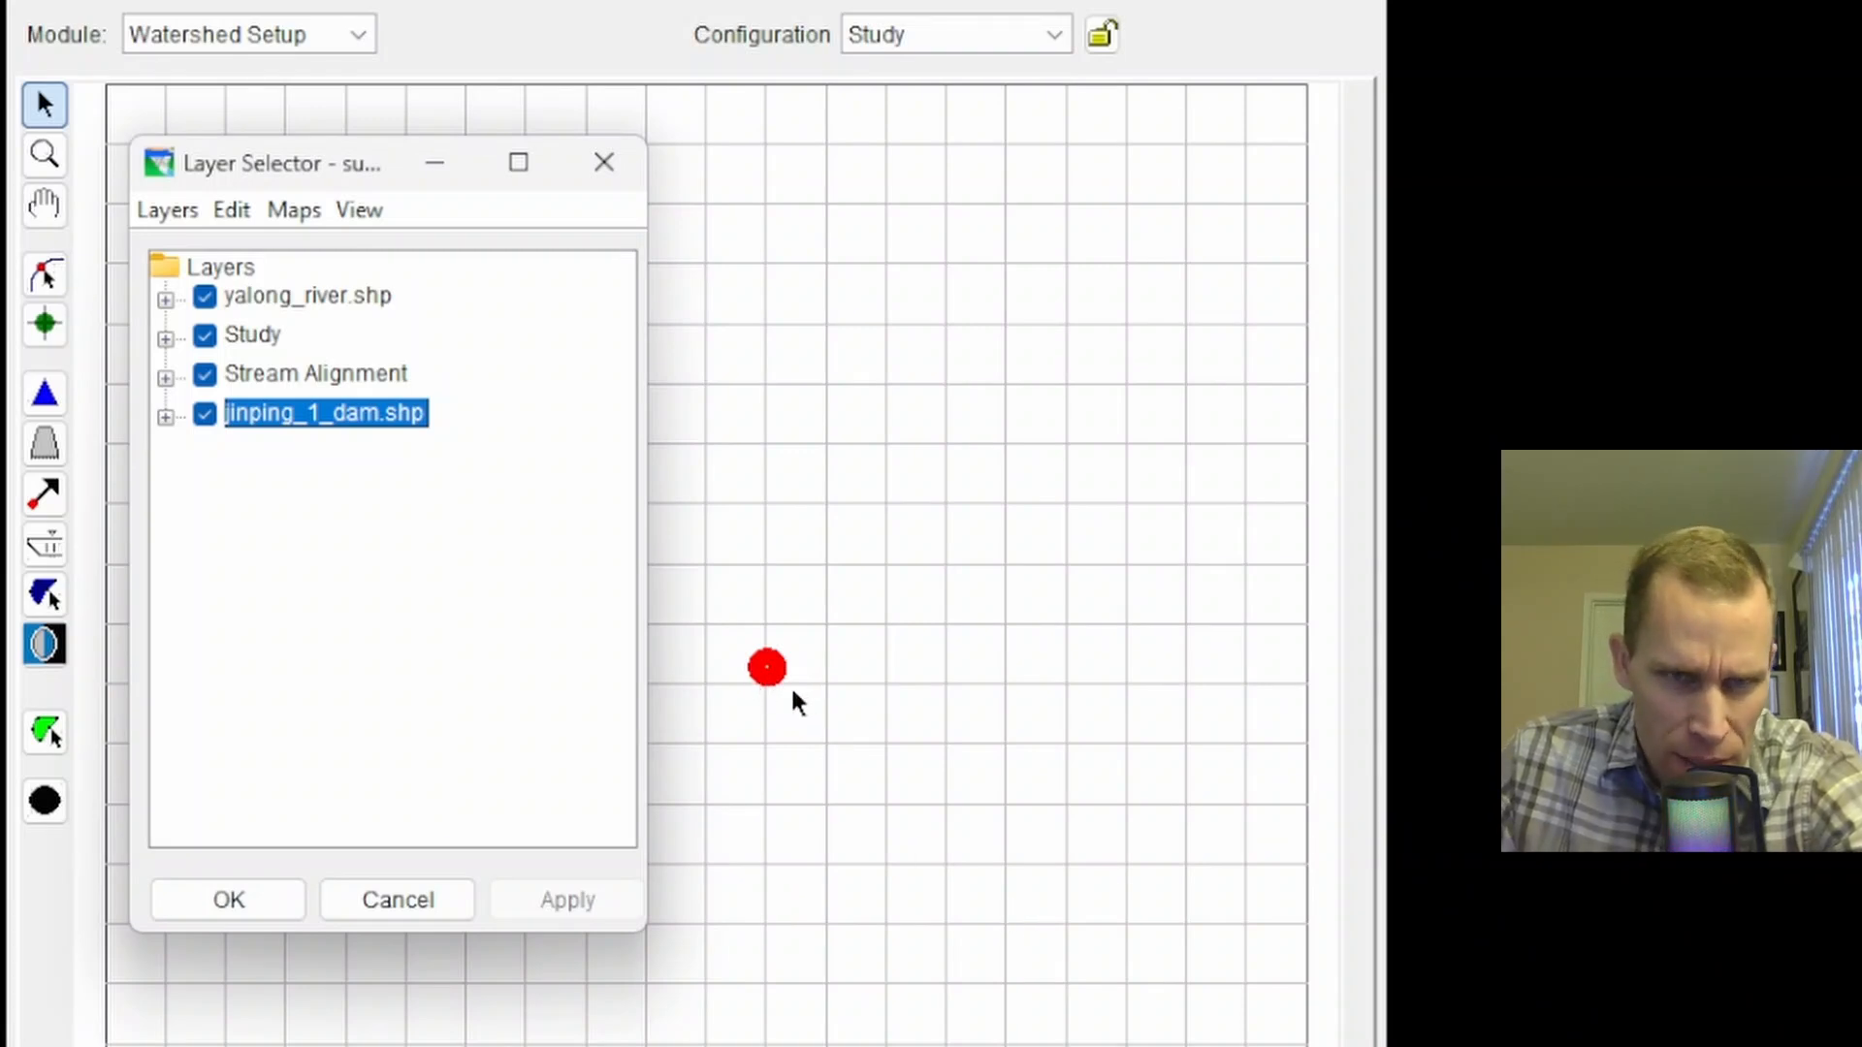
Open the yalong_river.shp line properties and set the line color to blue.
scroll(777, 681, up, 5)
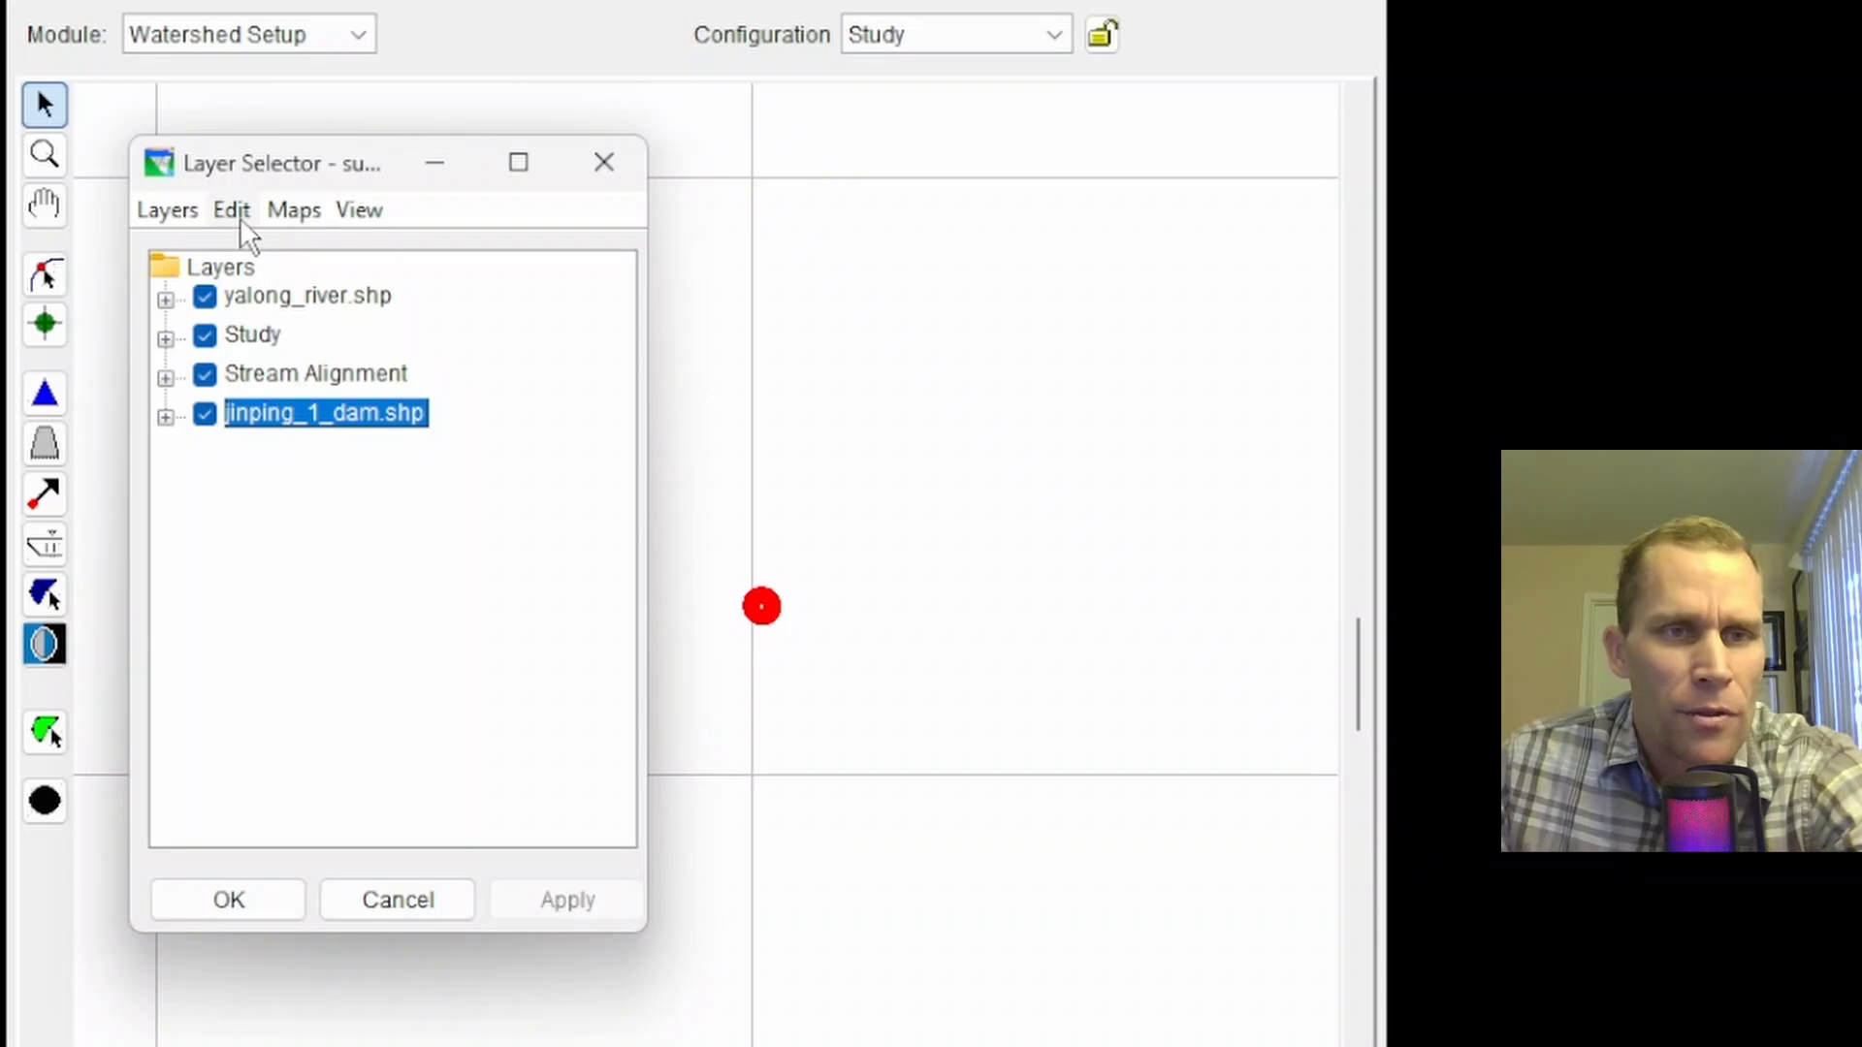
click(287, 297)
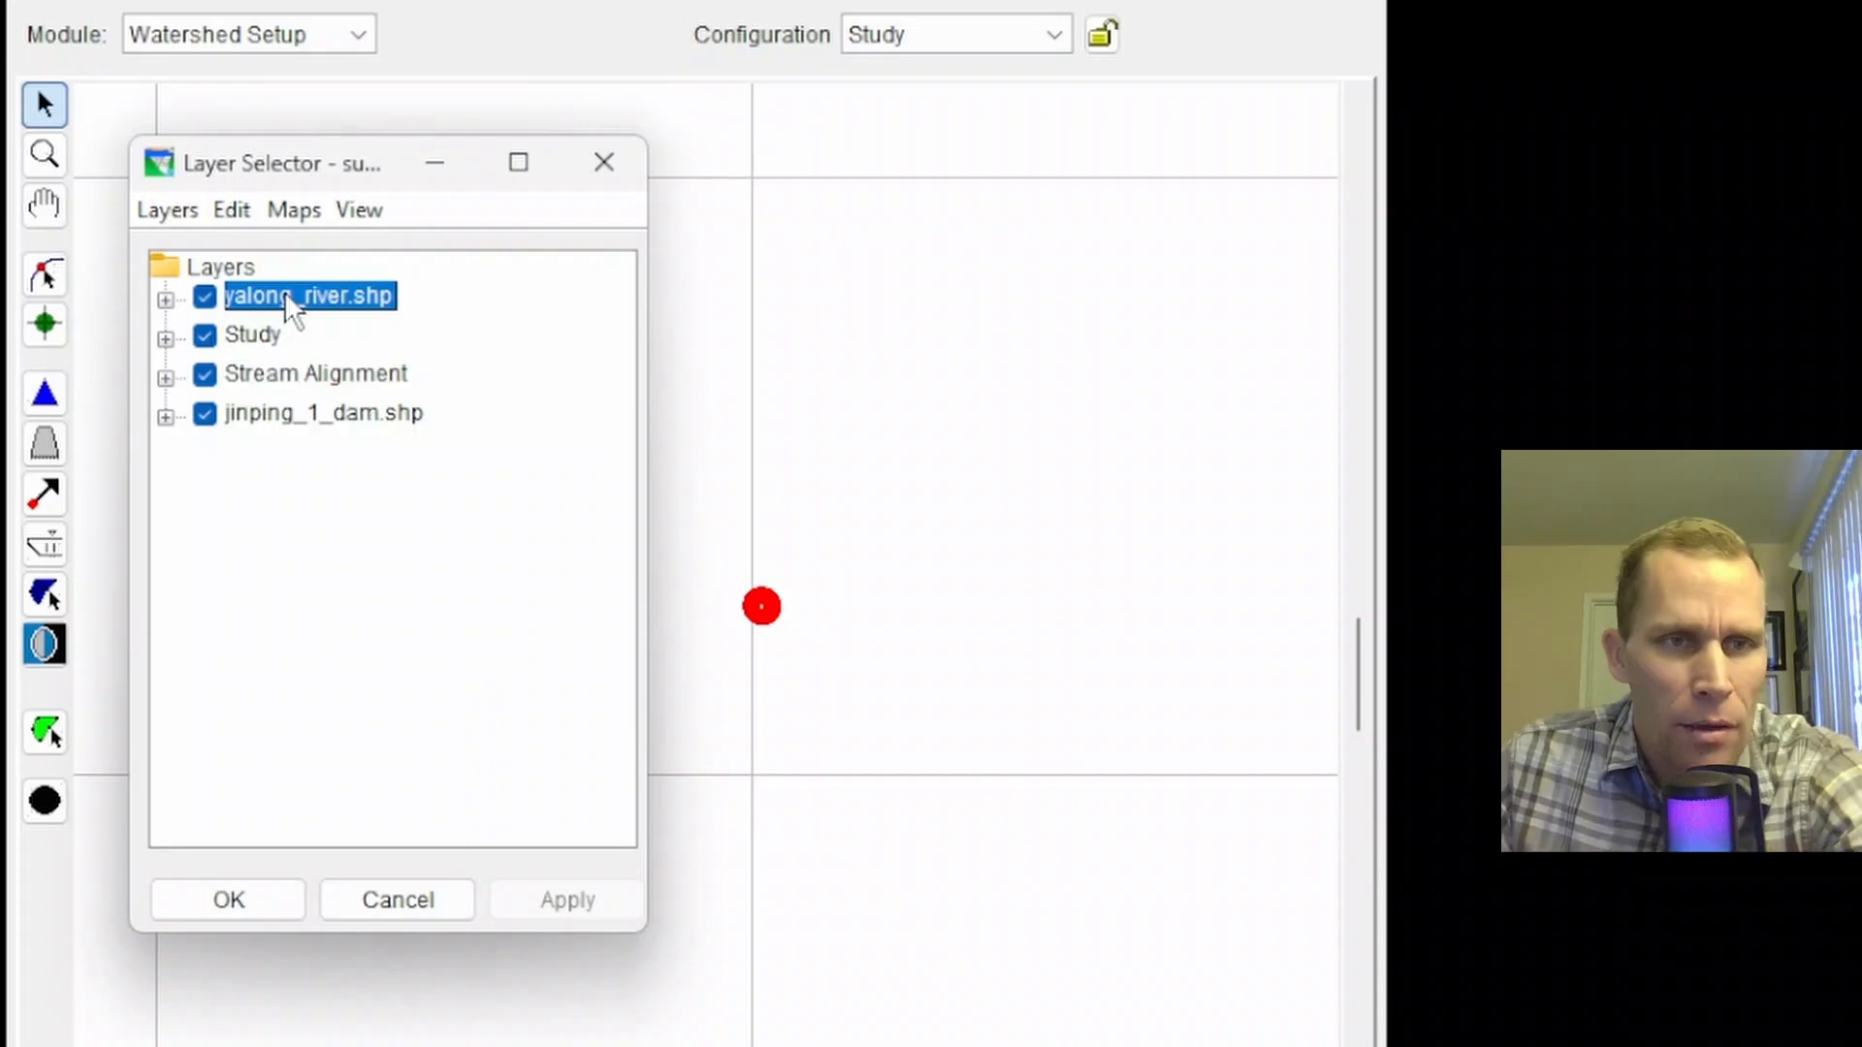
click(233, 212)
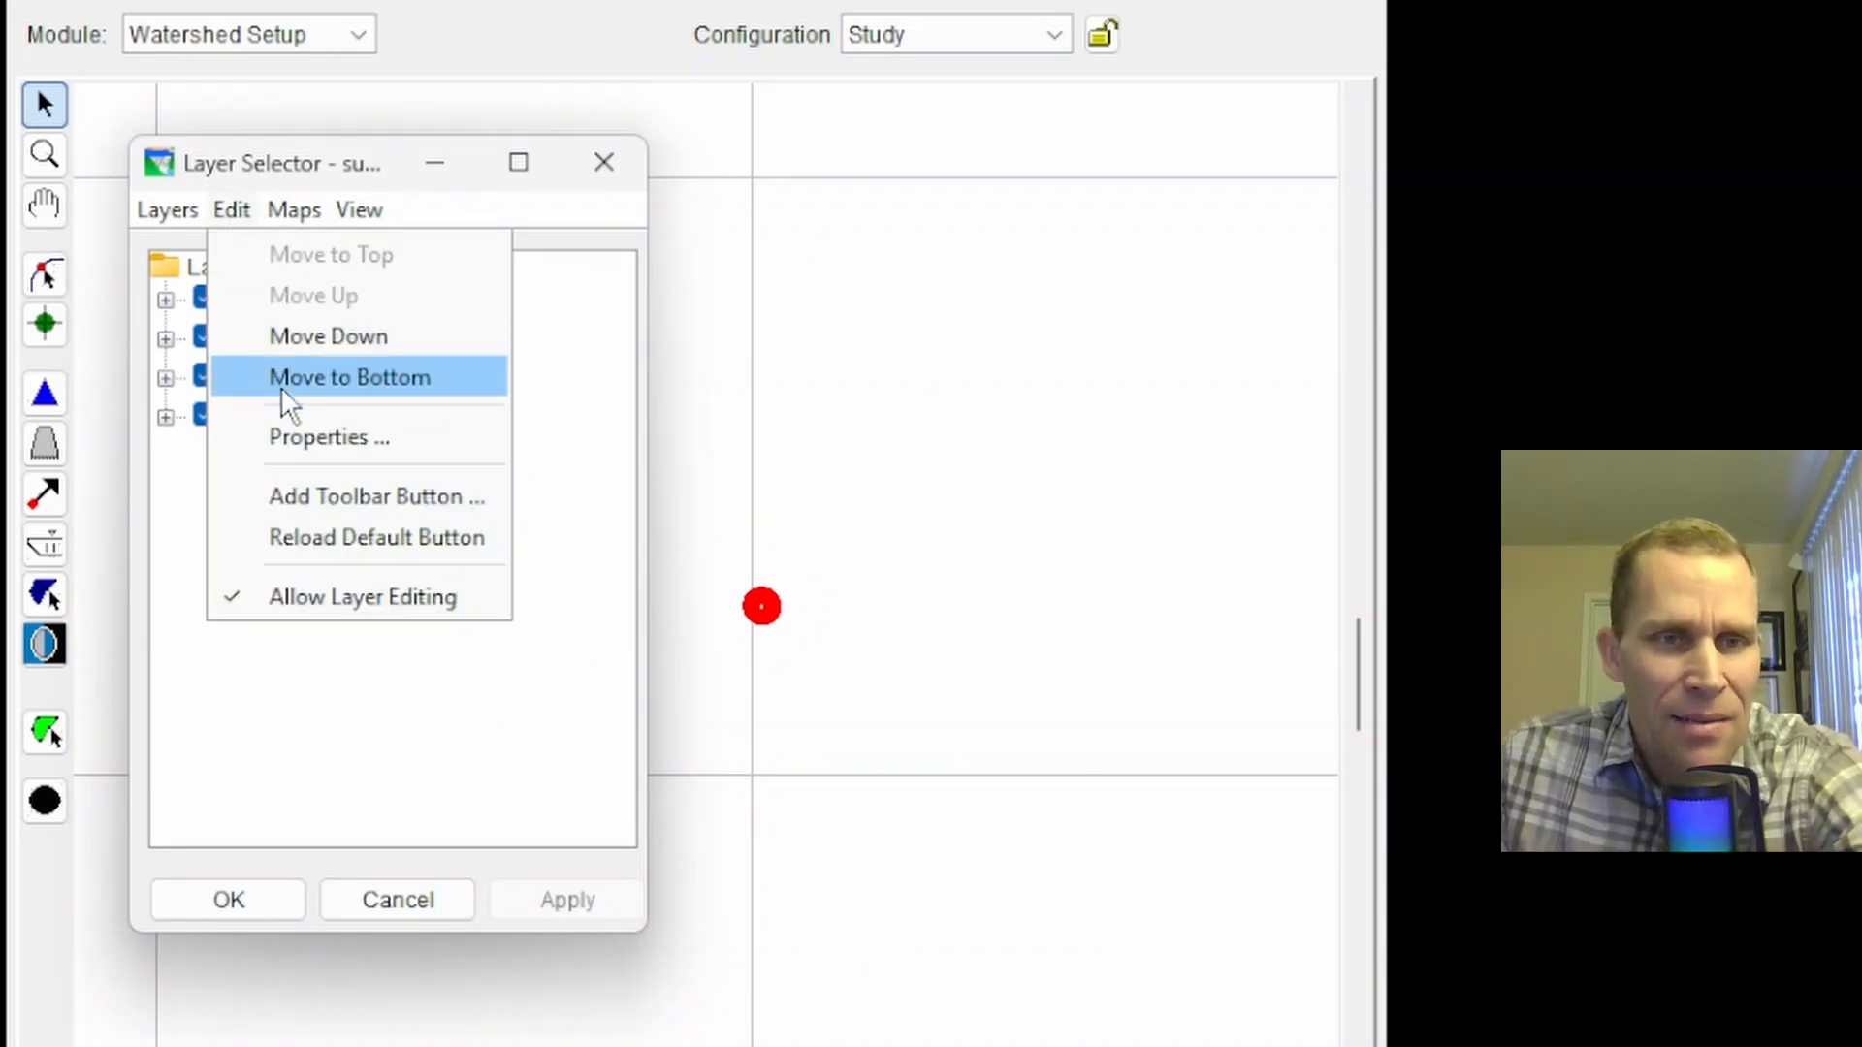
click(306, 436)
click(361, 409)
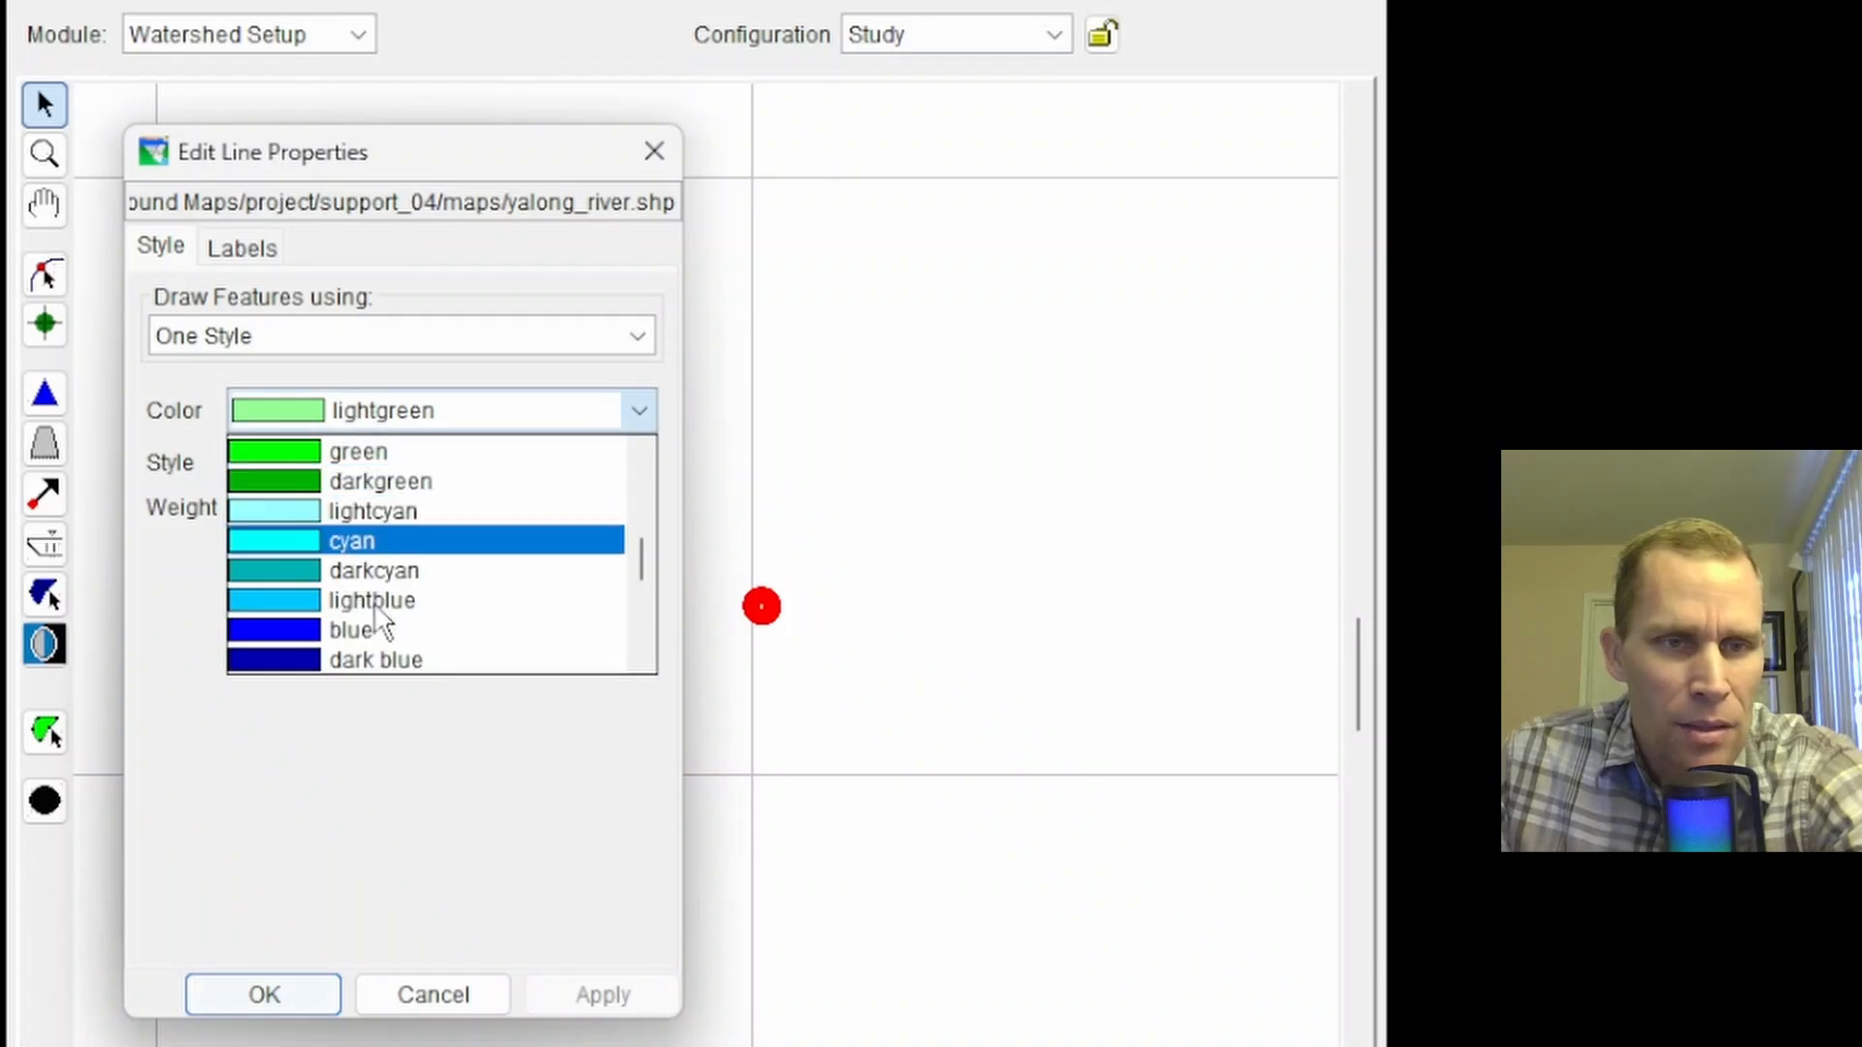
click(351, 628)
Keep the river line solid, choose the fourth listed line weight, and apply the line properties to the map.
click(353, 469)
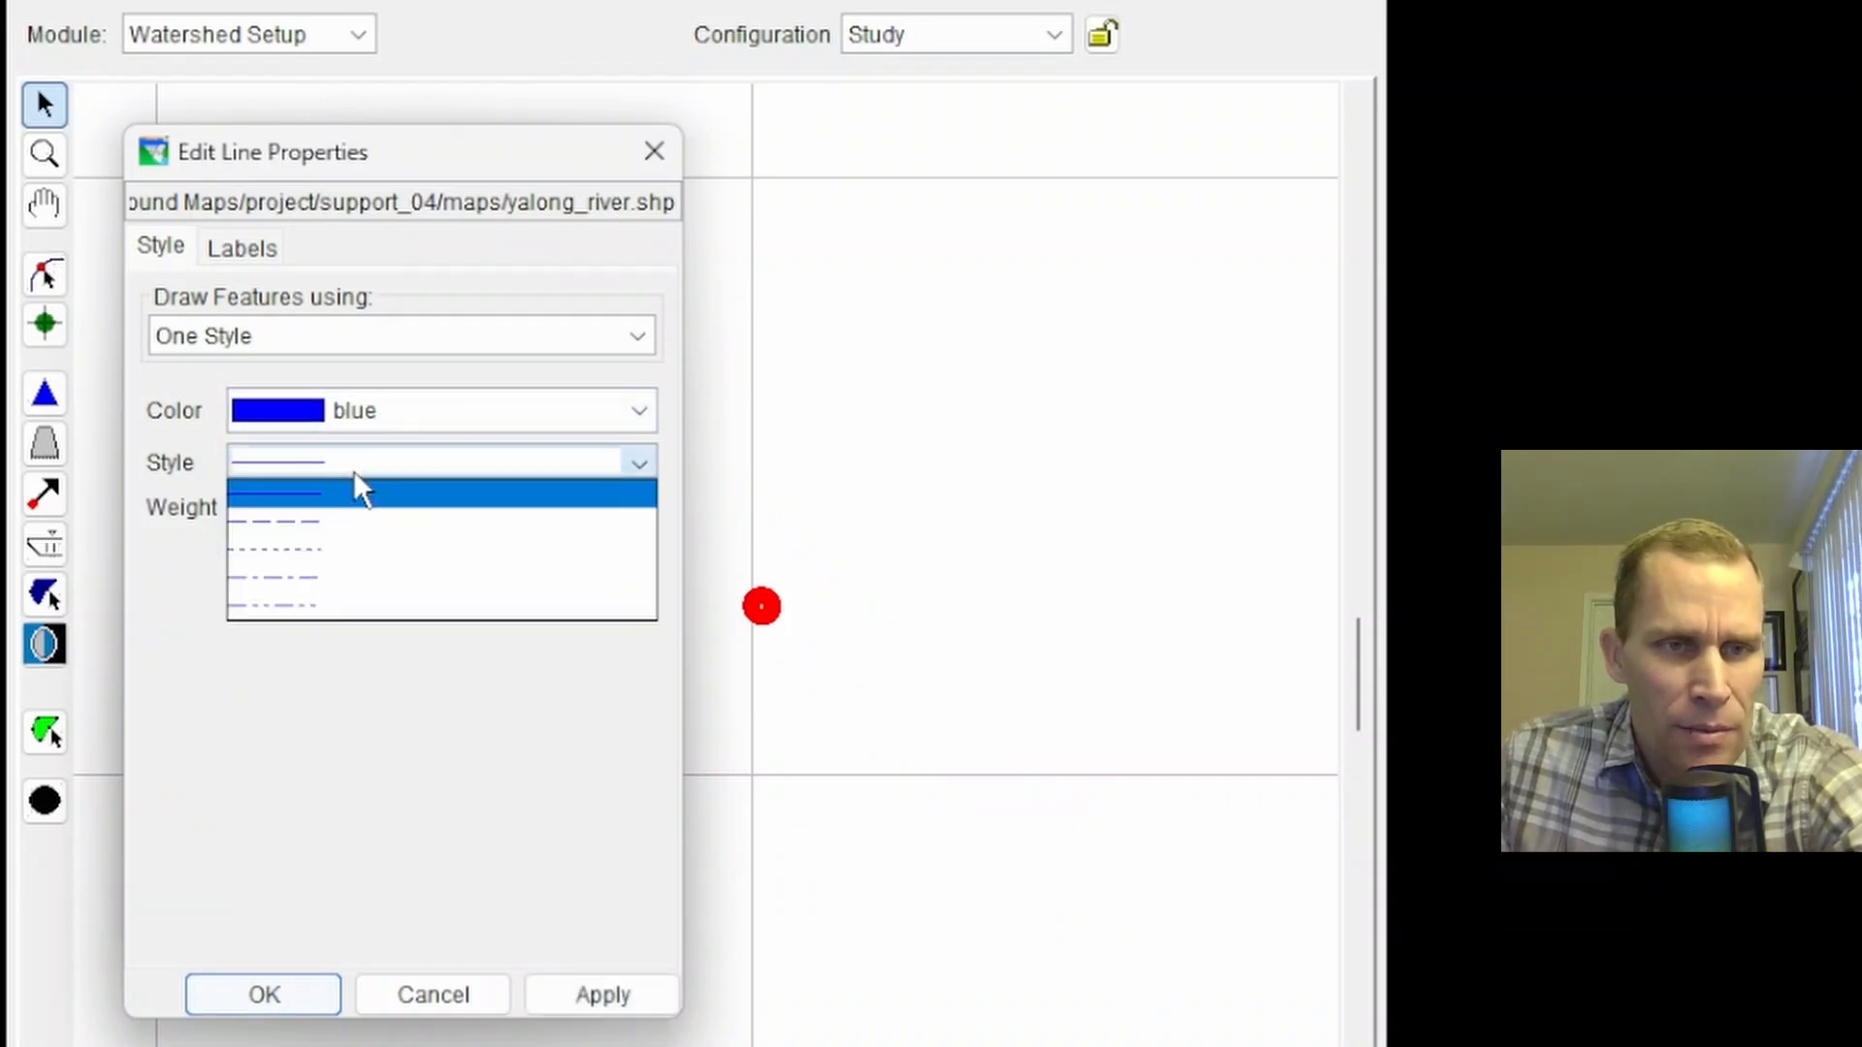
click(365, 475)
click(382, 506)
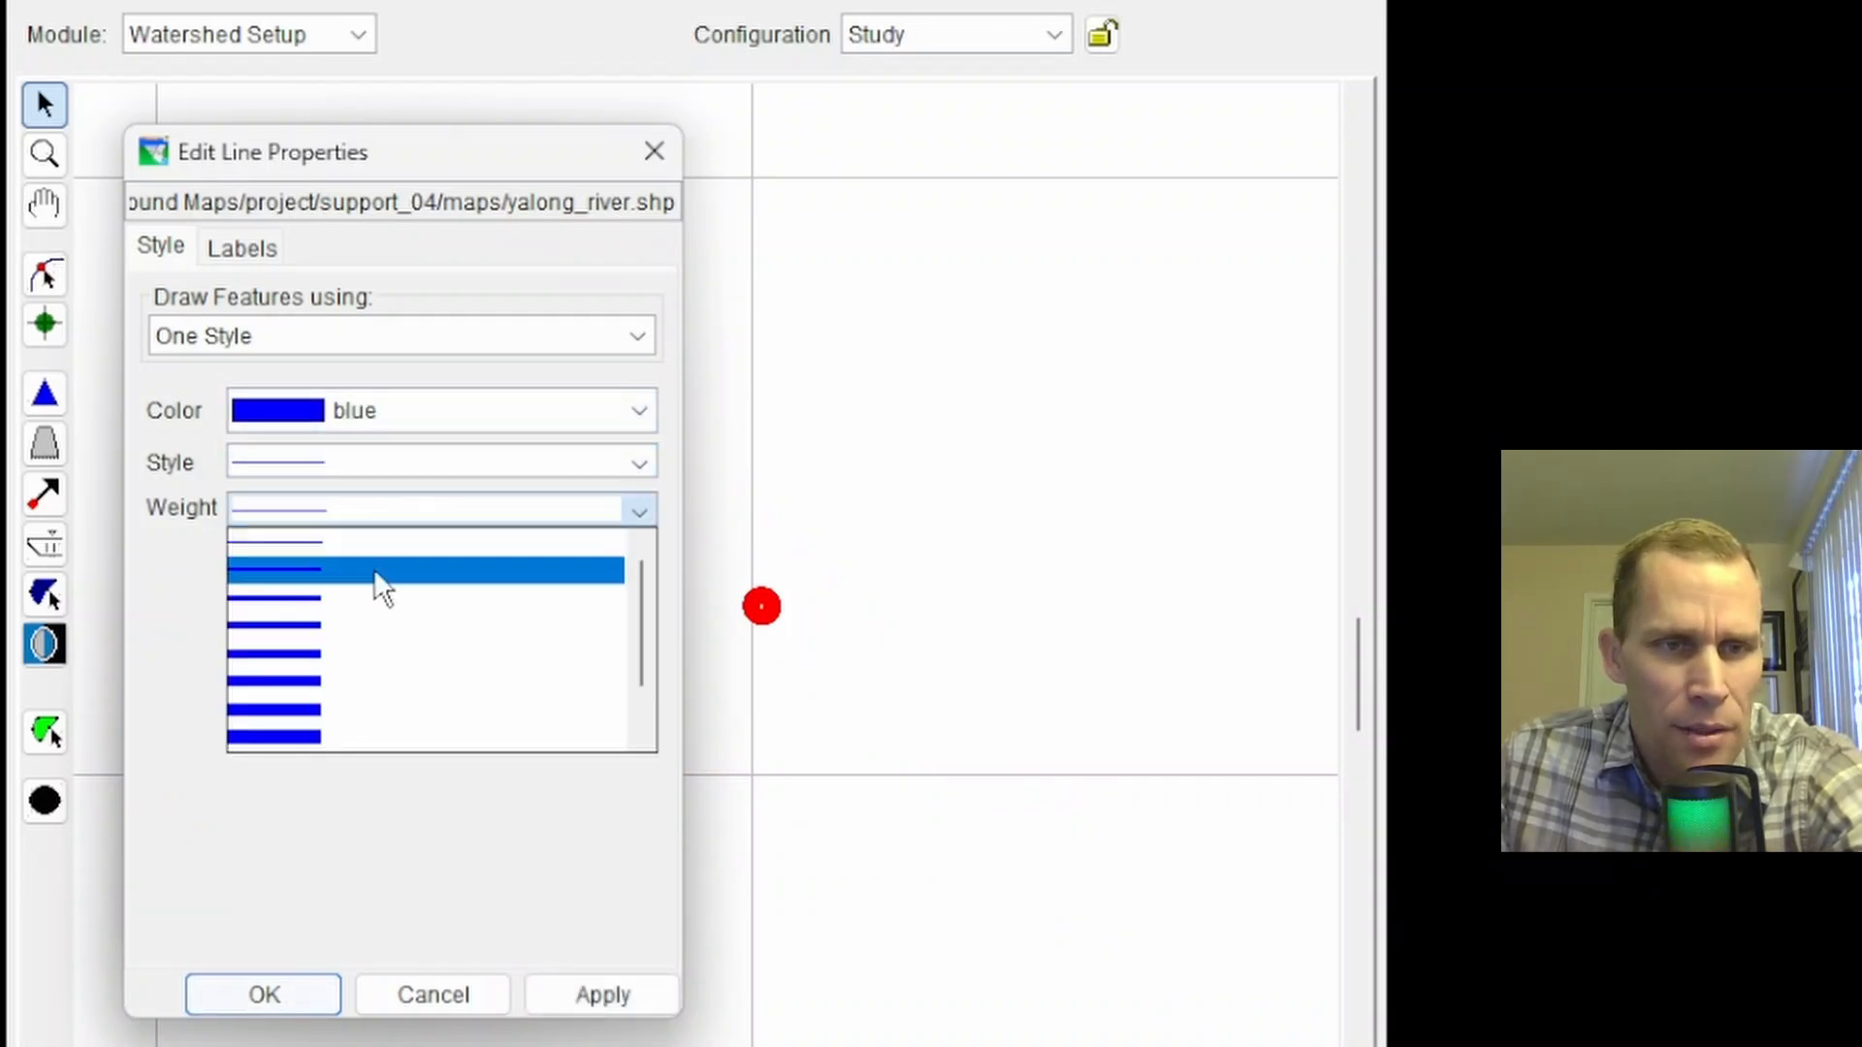
click(372, 634)
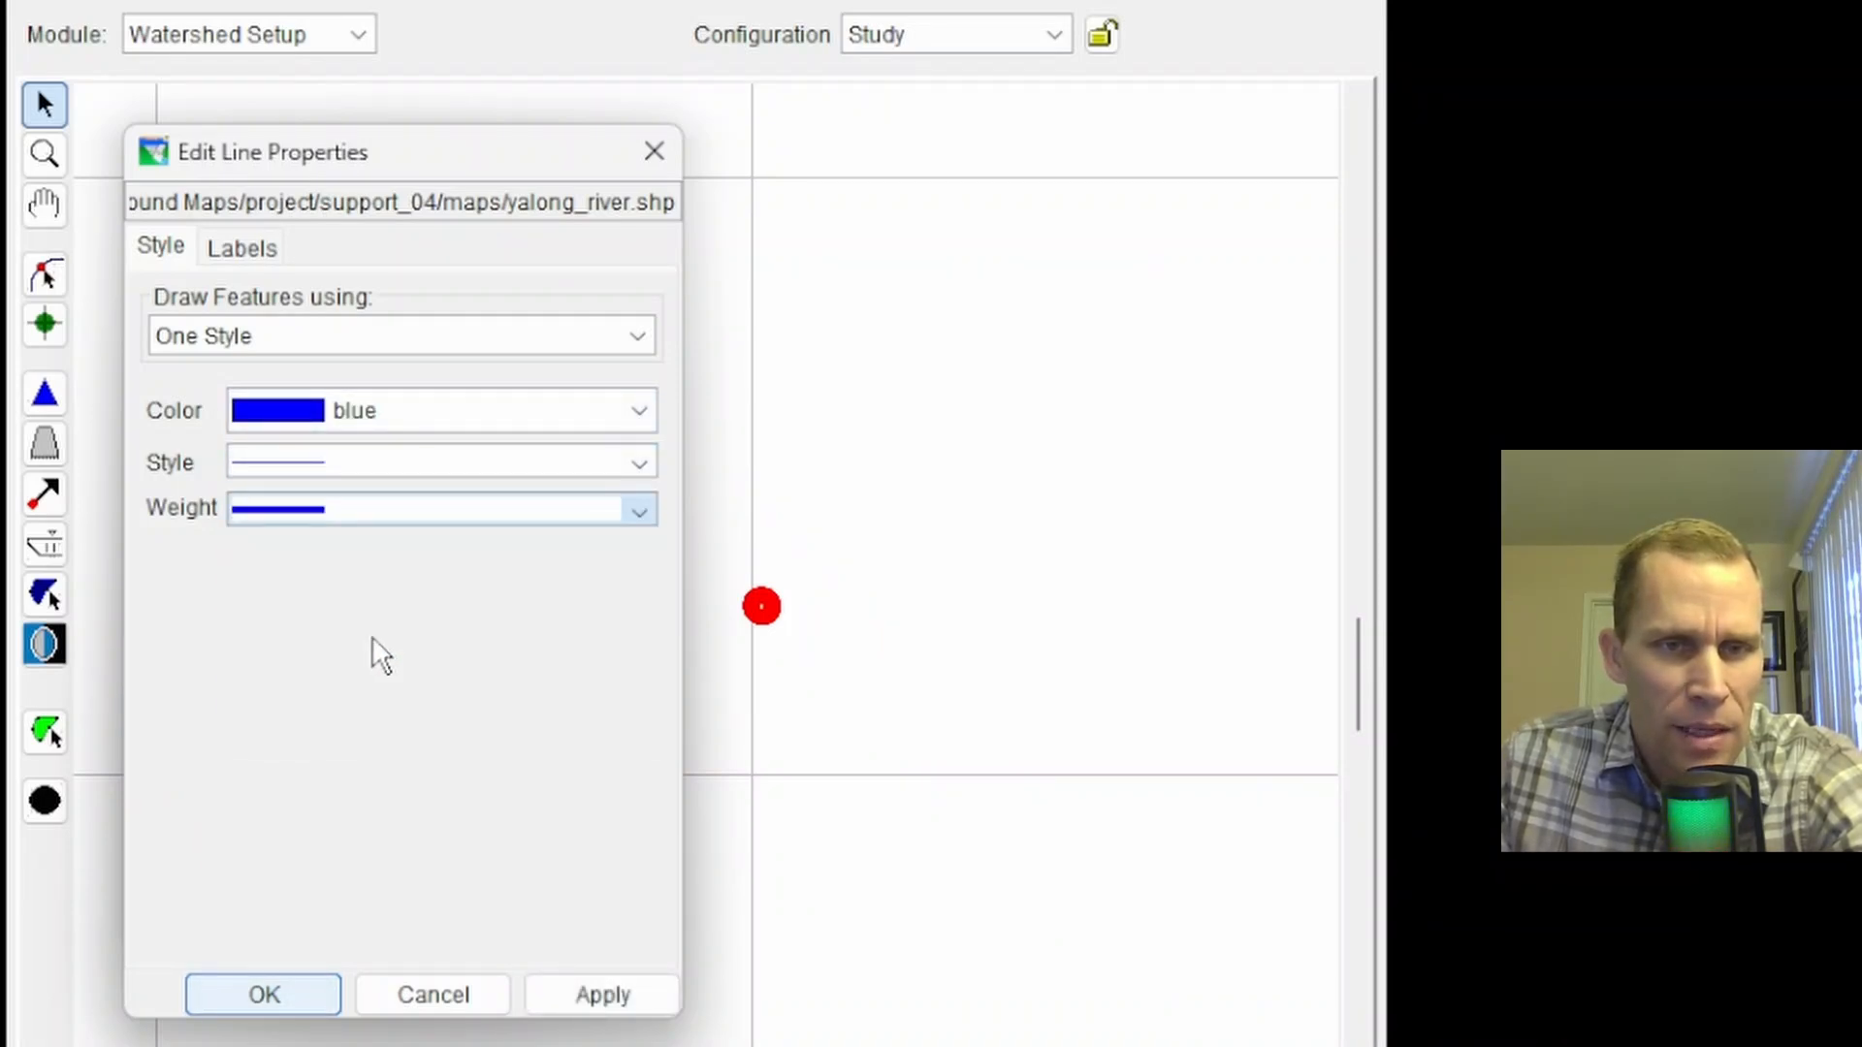
click(602, 995)
click(305, 993)
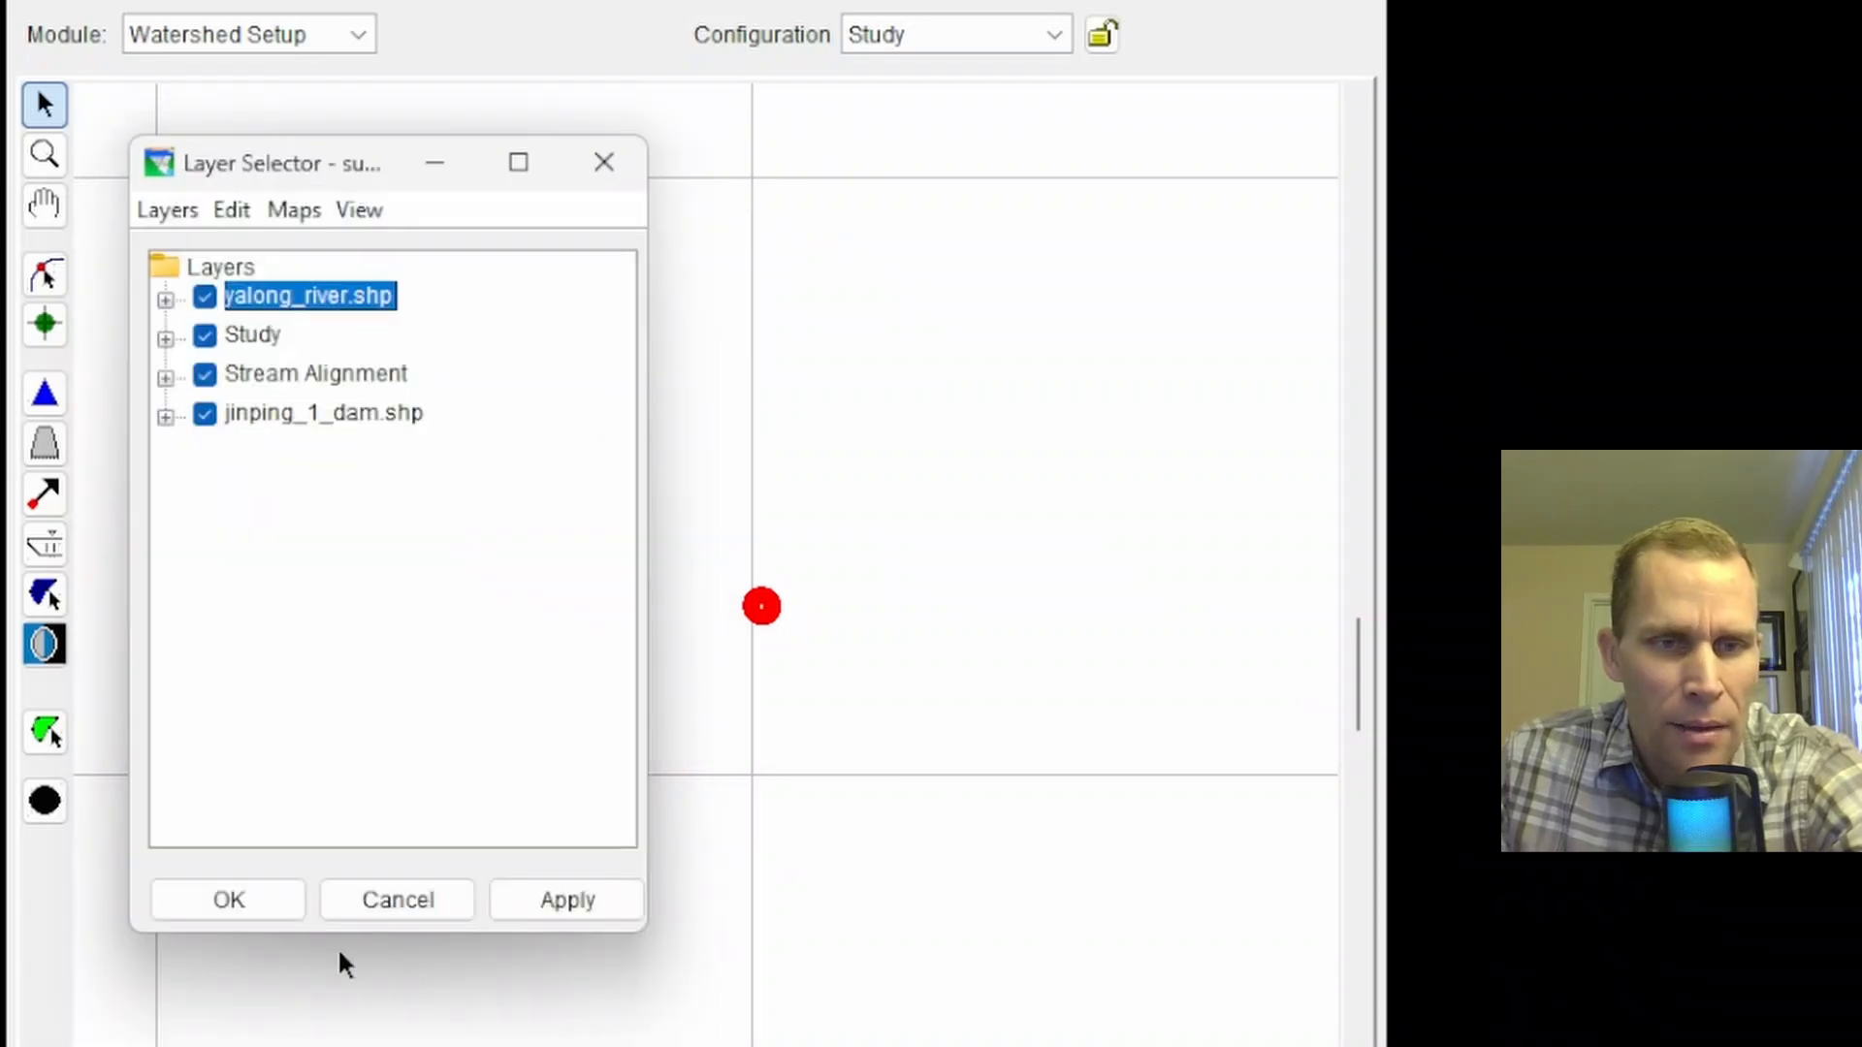
click(532, 911)
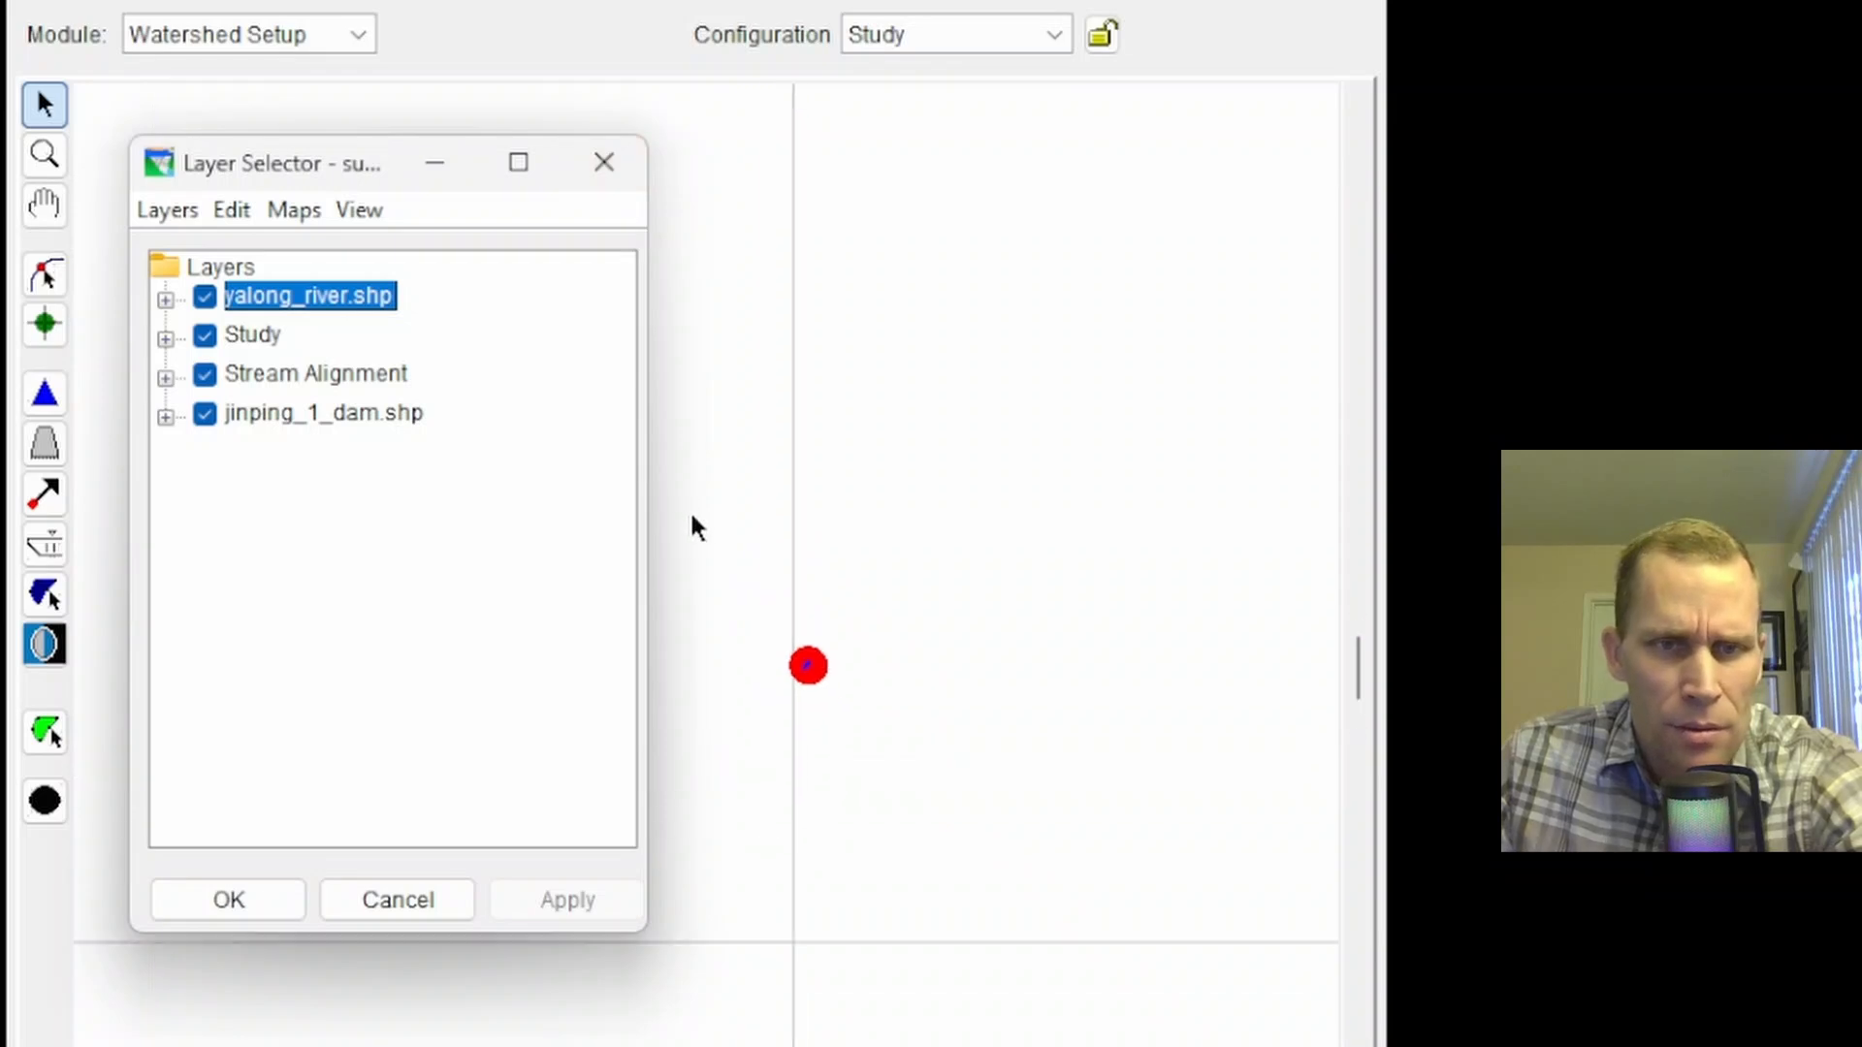
Close the Layer Selector and zoom in on the dam point and river line to examine their alignment.
scroll(814, 737, up, 5)
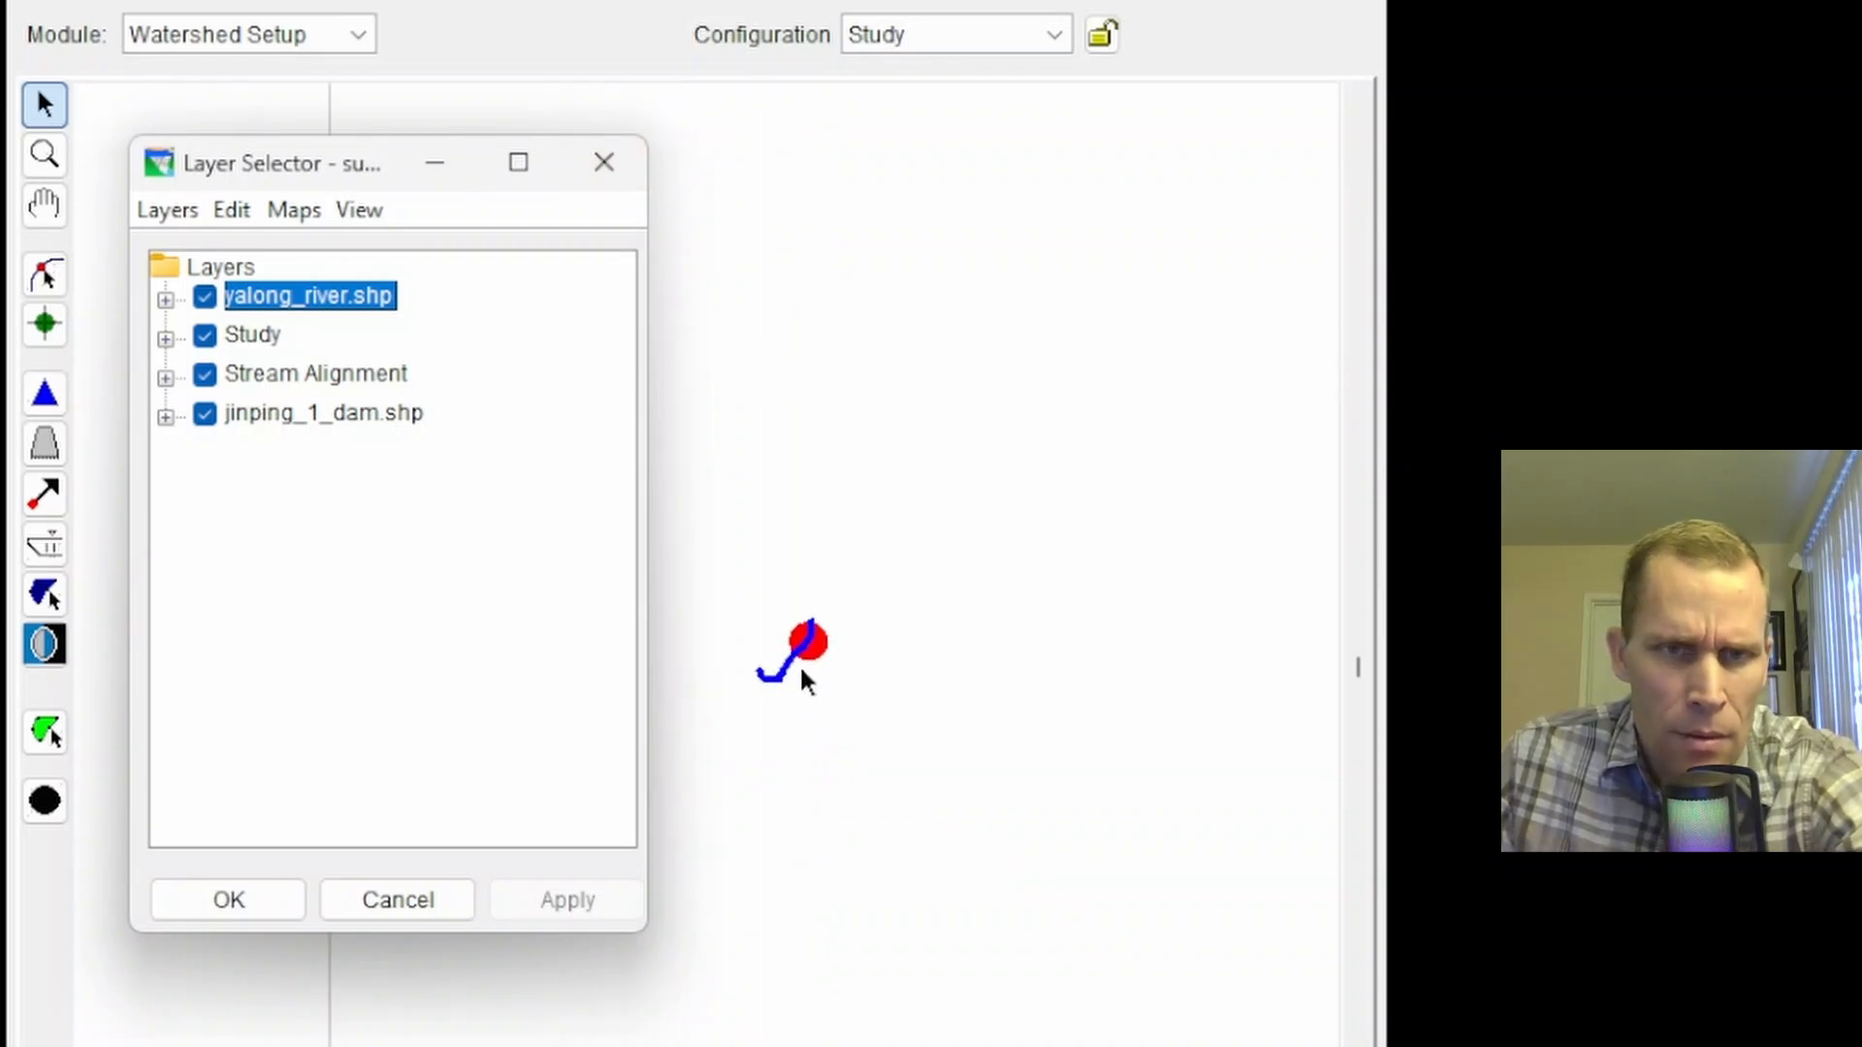
click(822, 679)
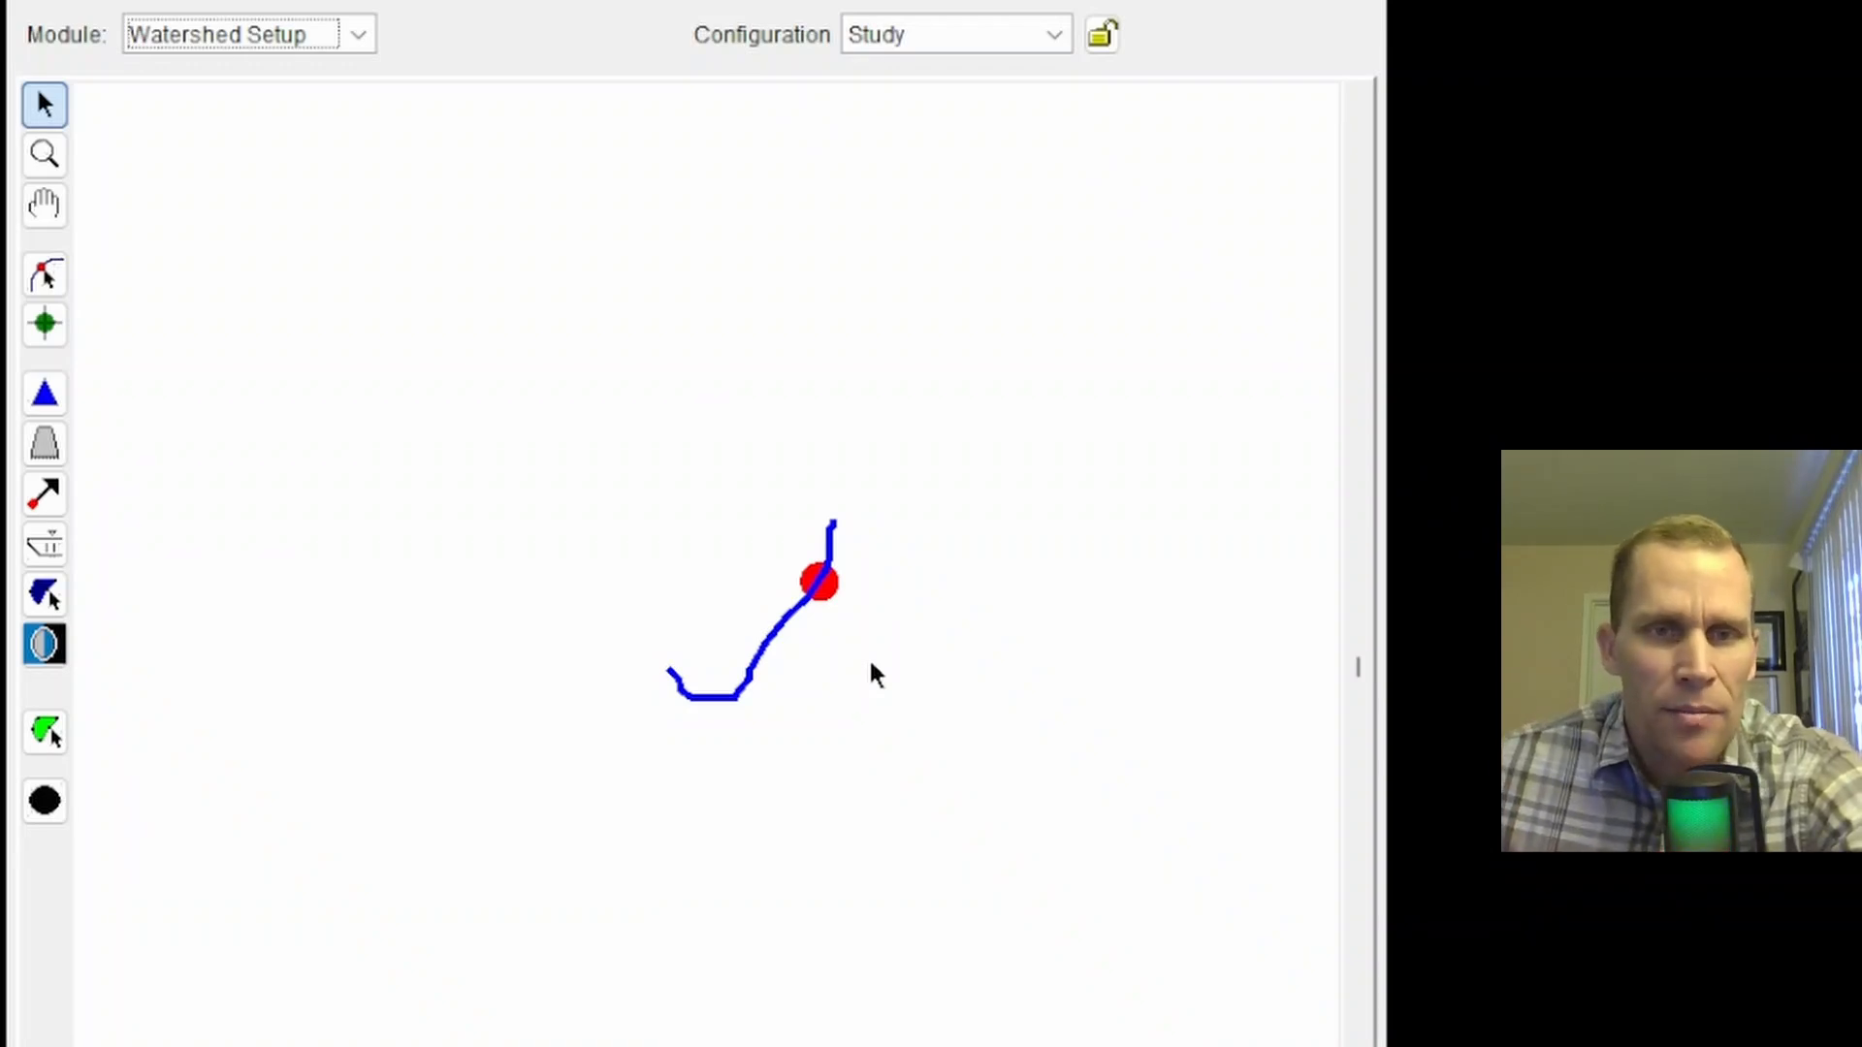
scroll(816, 632, up, 1)
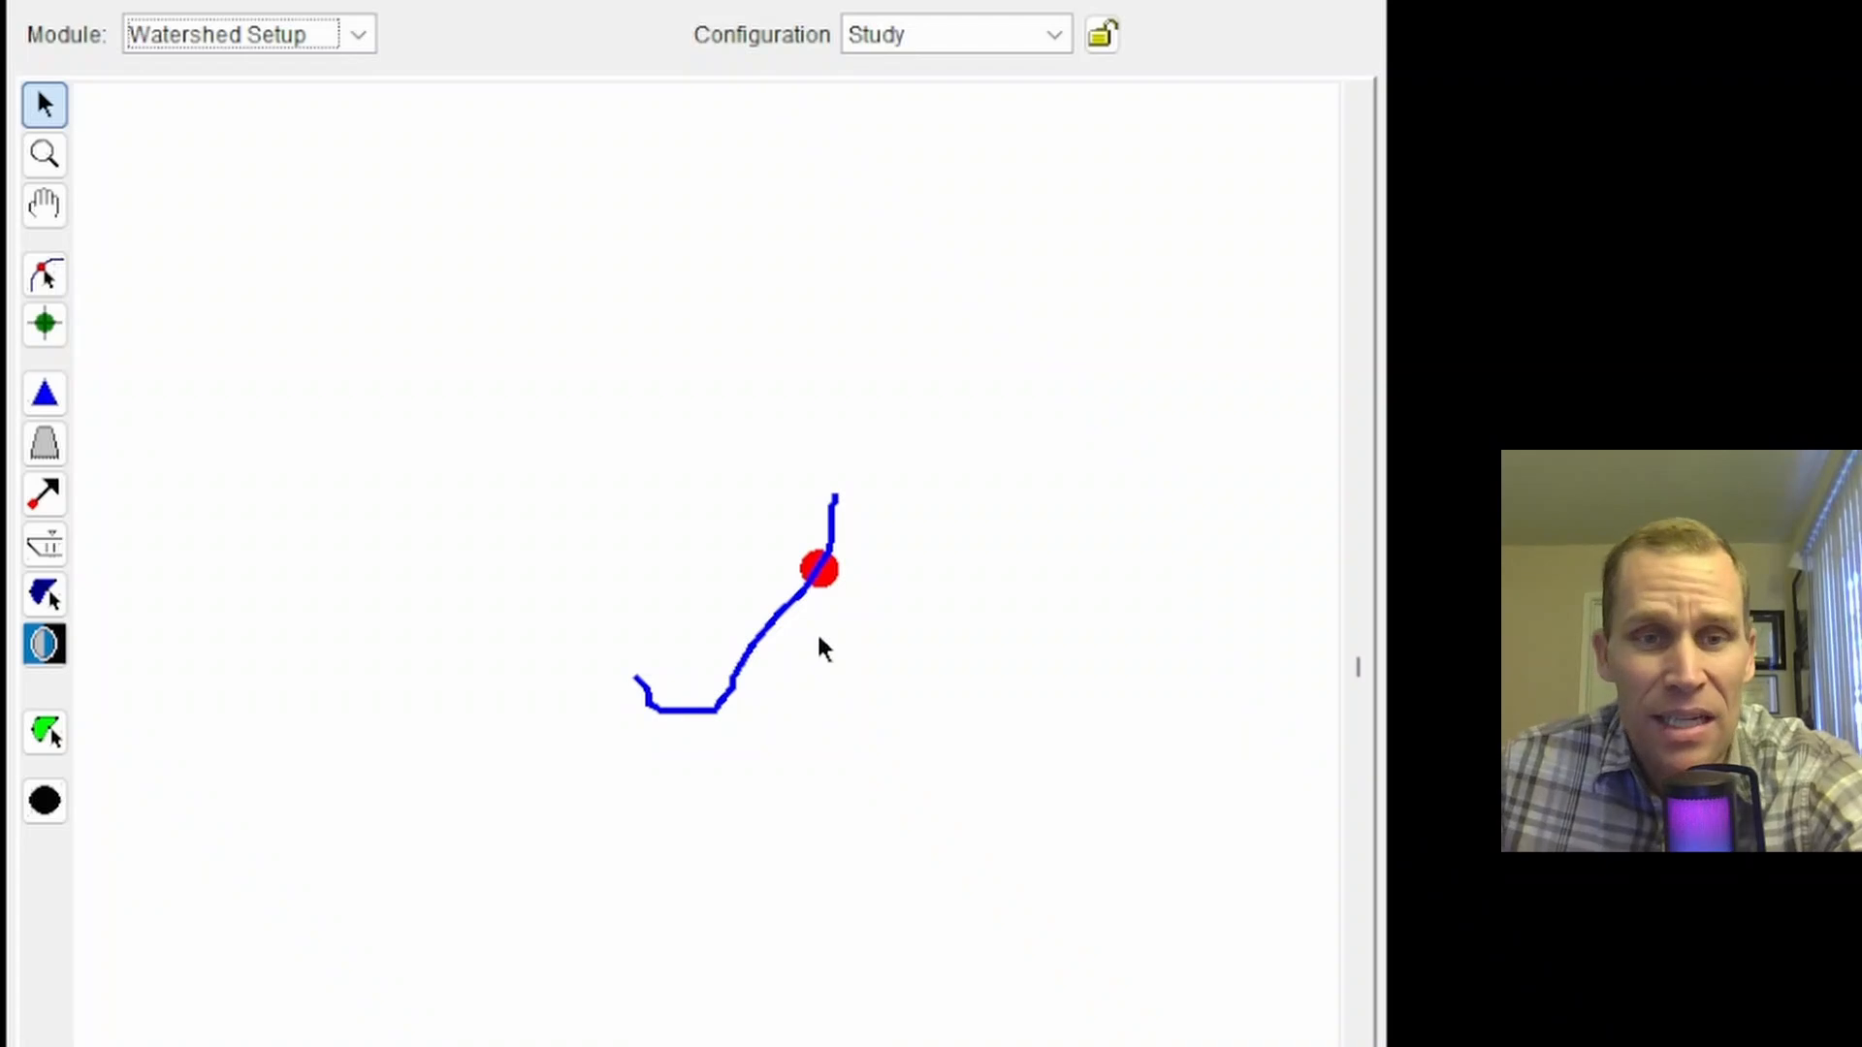
scroll(817, 631, up, 3)
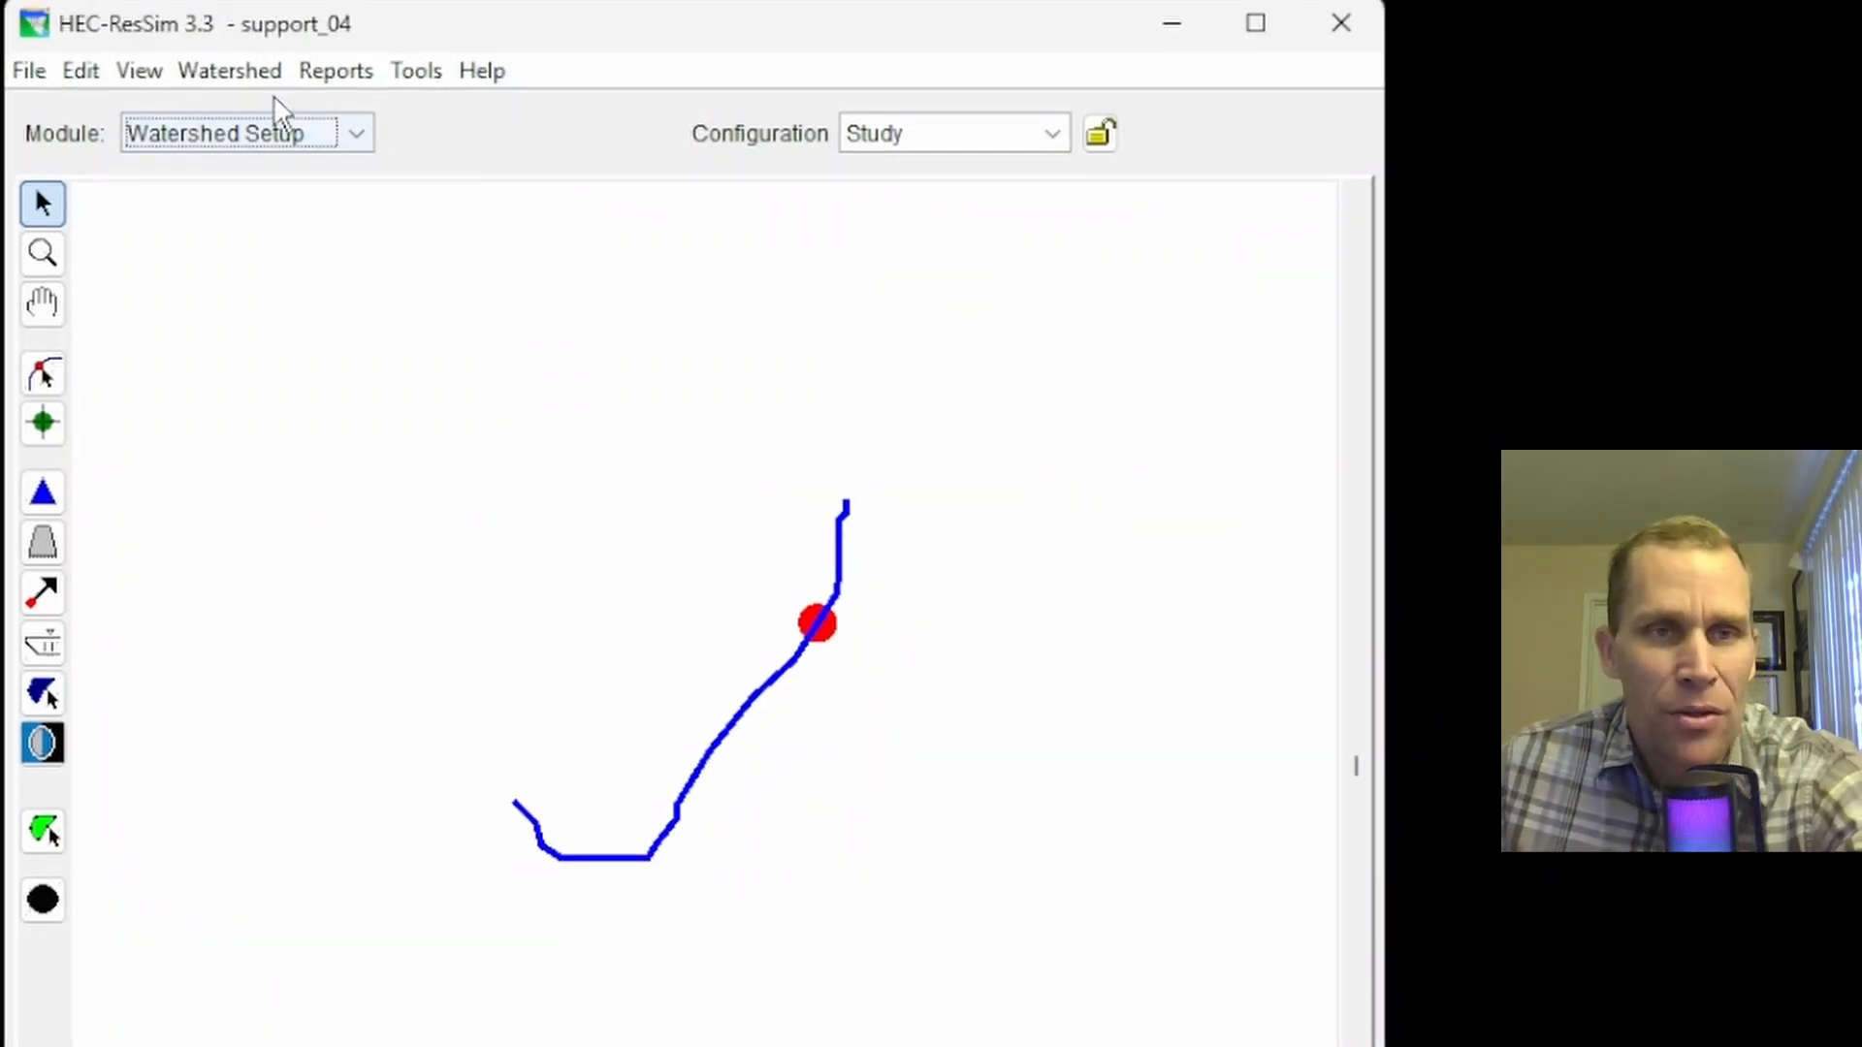
Turn off Grow to Map Extents in the map display coordinates, set the map coordinates to the display, and accept the change.
click(139, 71)
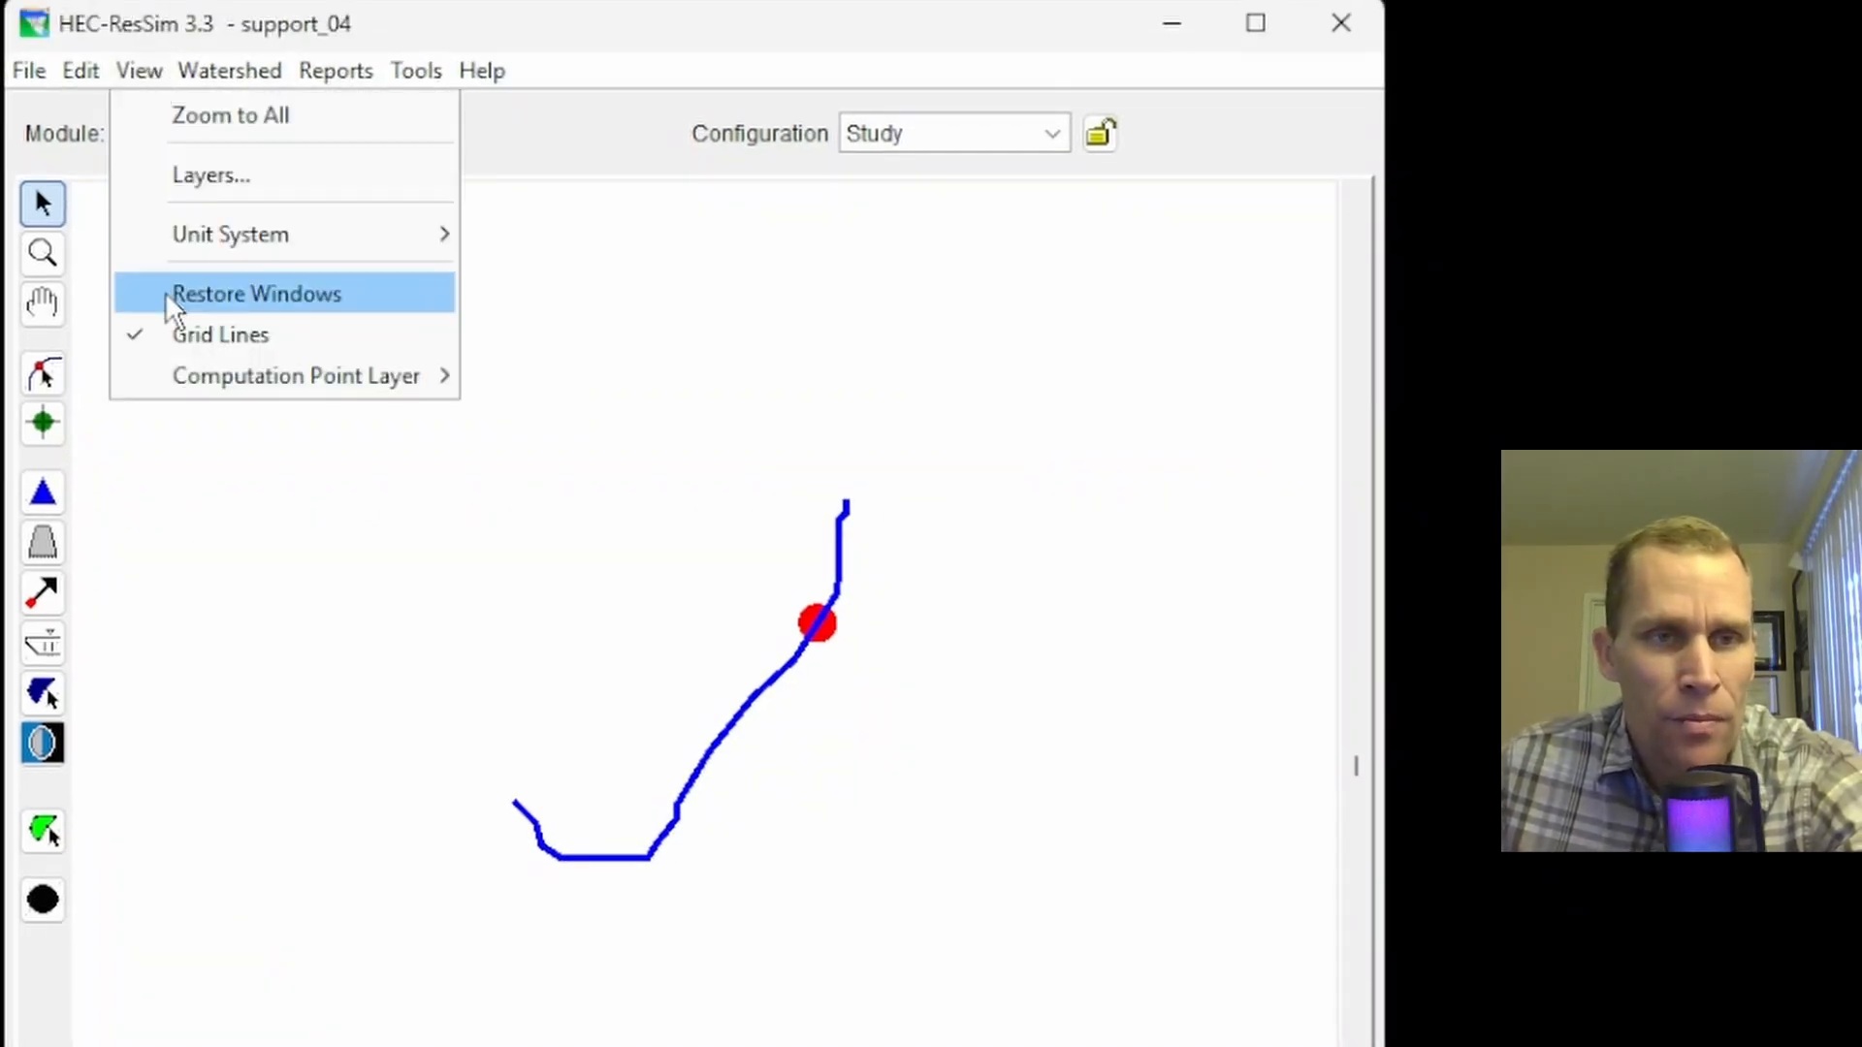
click(181, 178)
drag(349, 262, 262, 259)
click(201, 306)
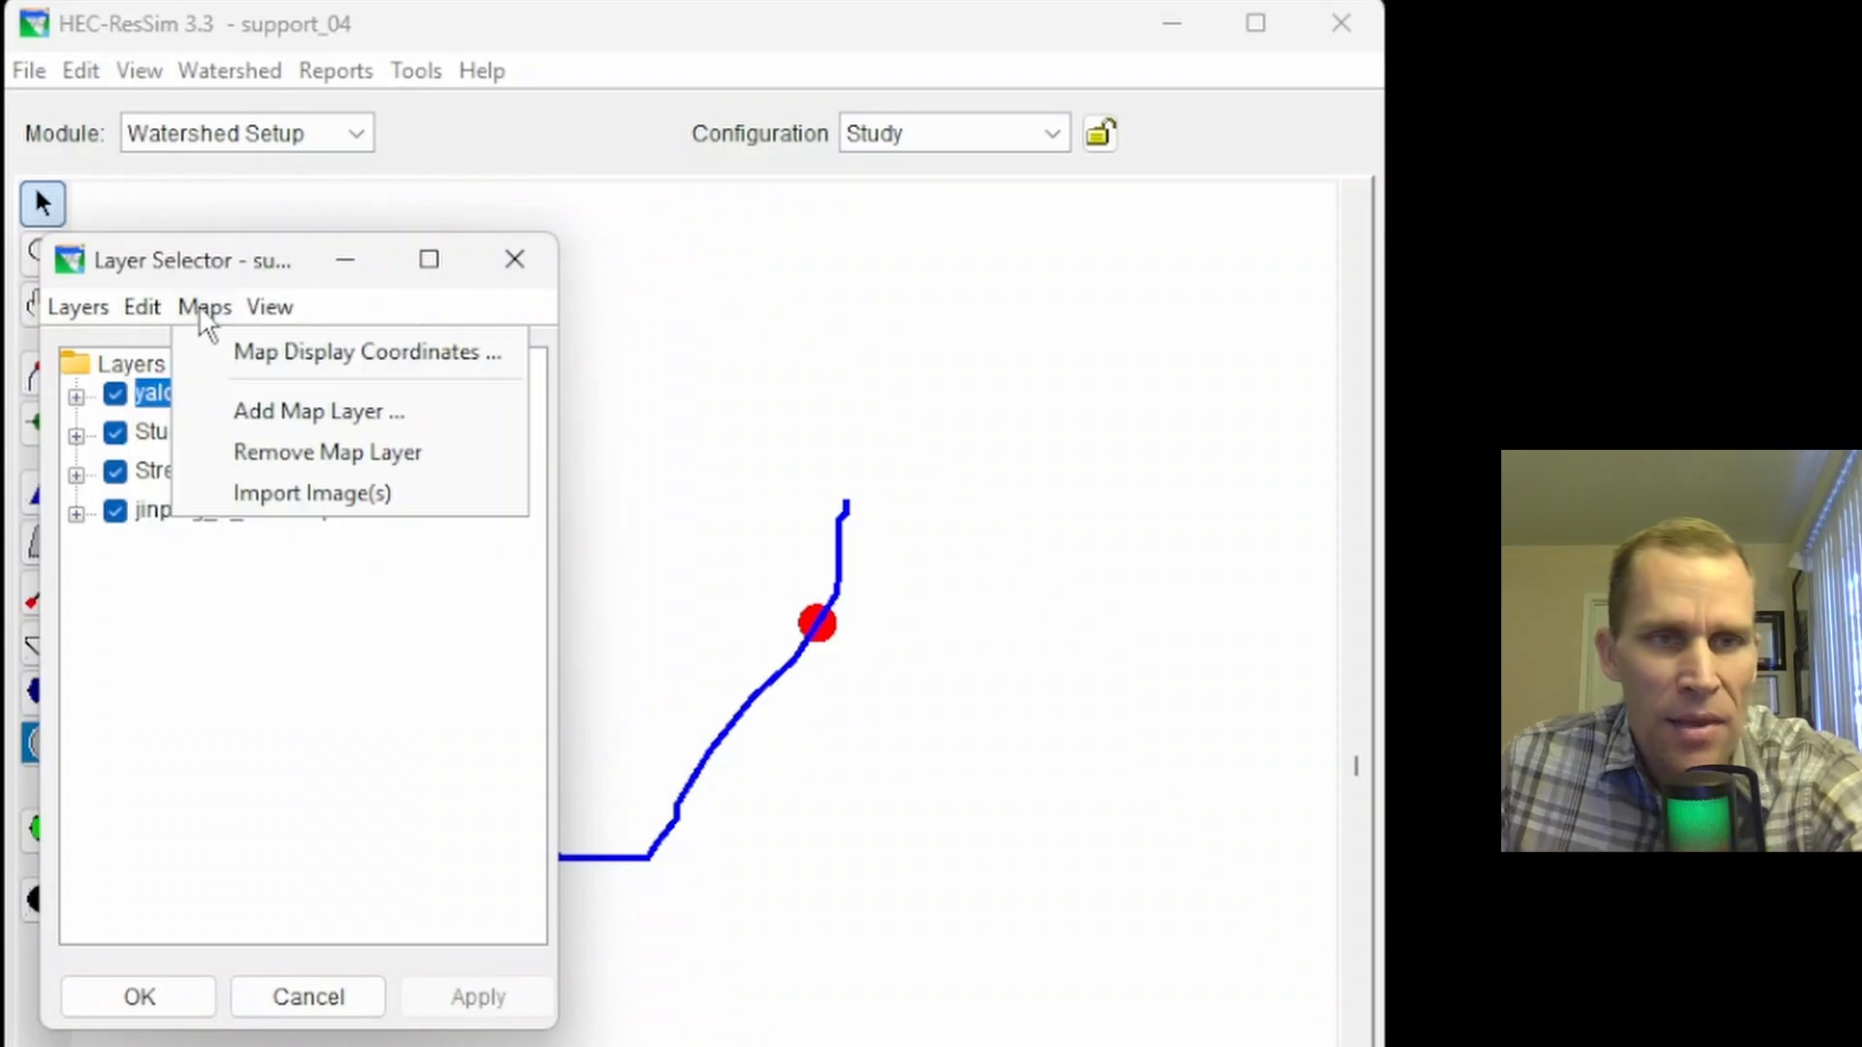
click(255, 353)
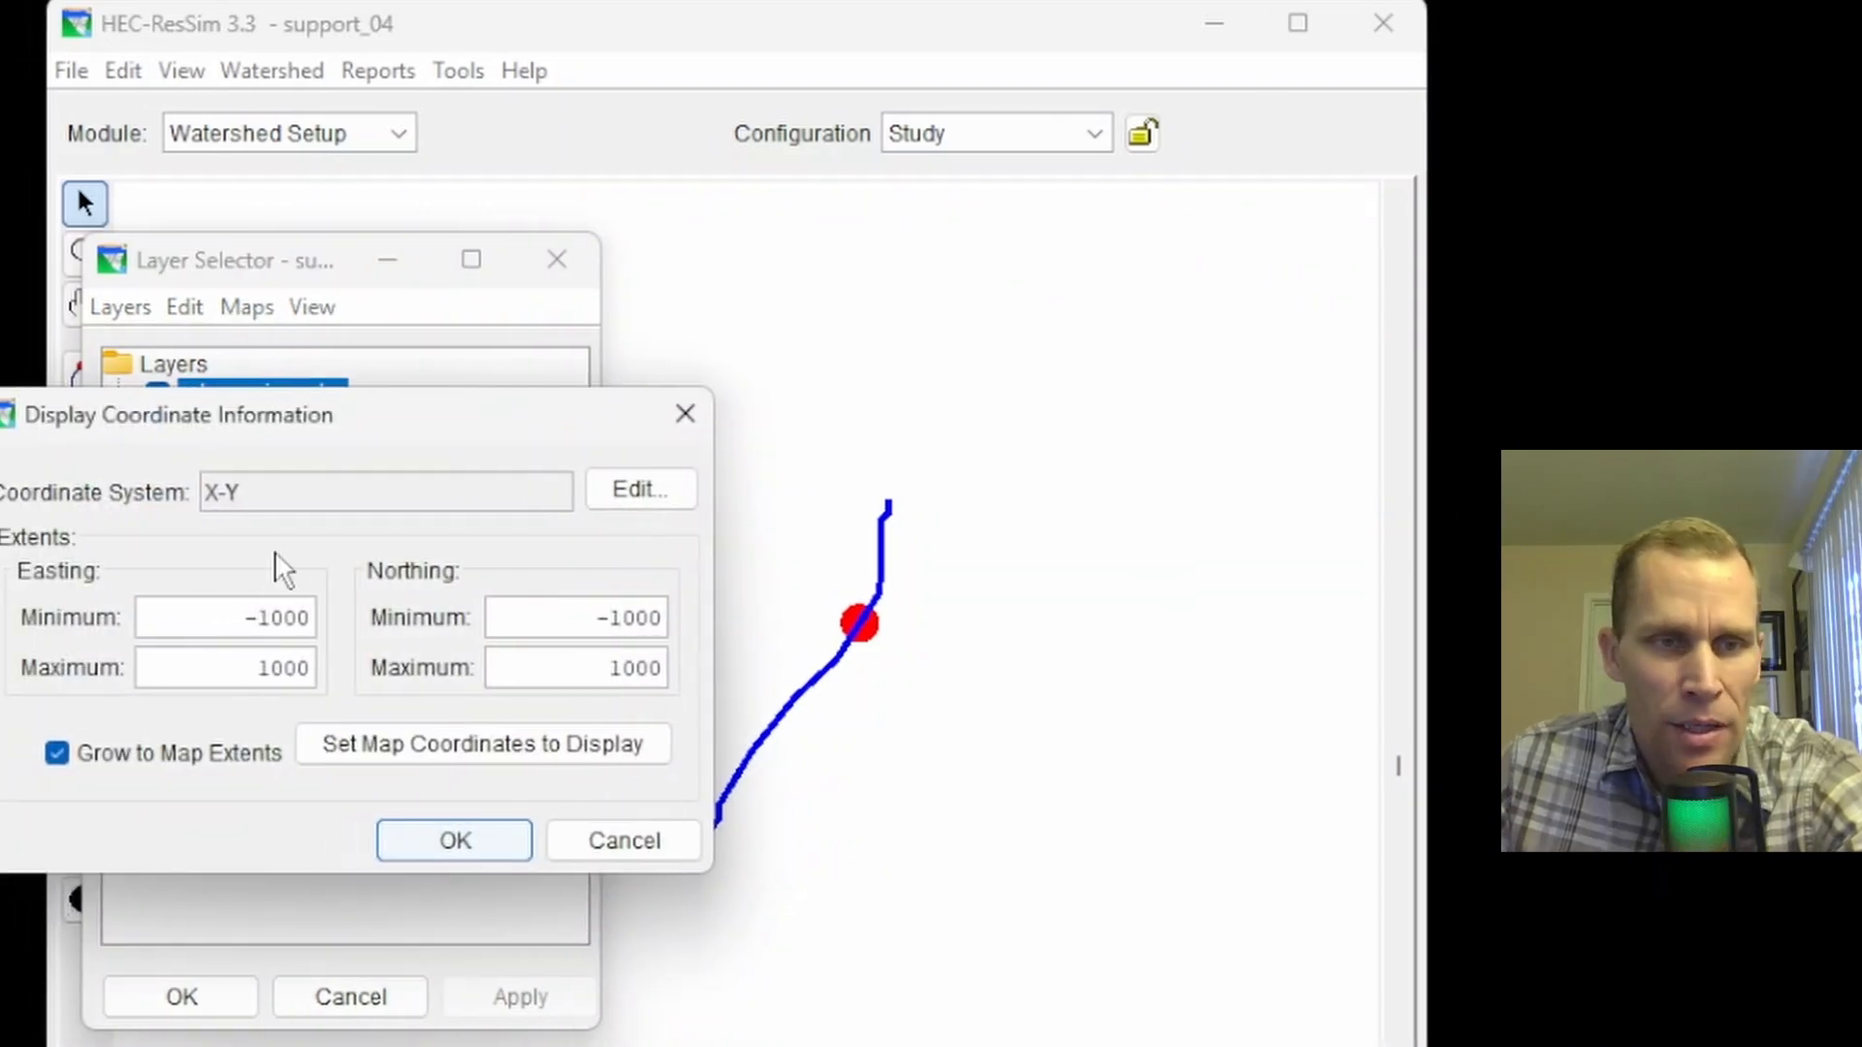
click(104, 760)
click(403, 757)
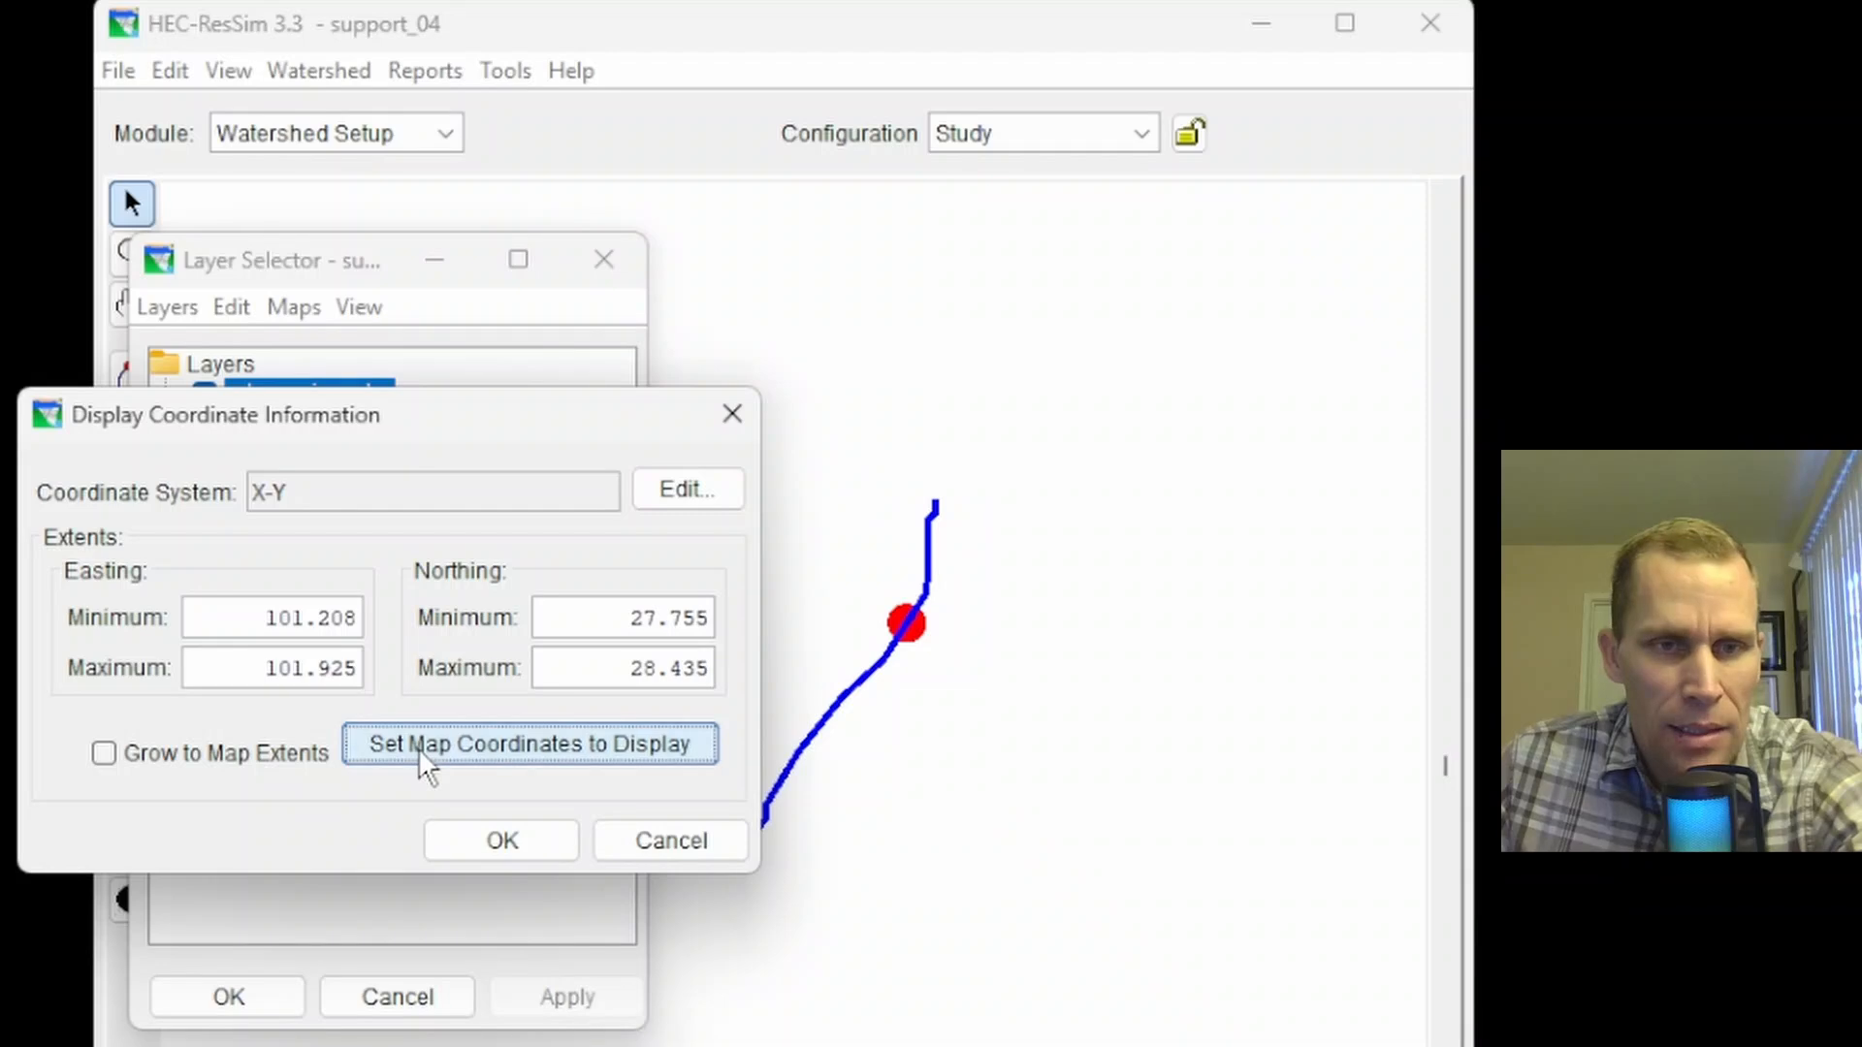
click(503, 849)
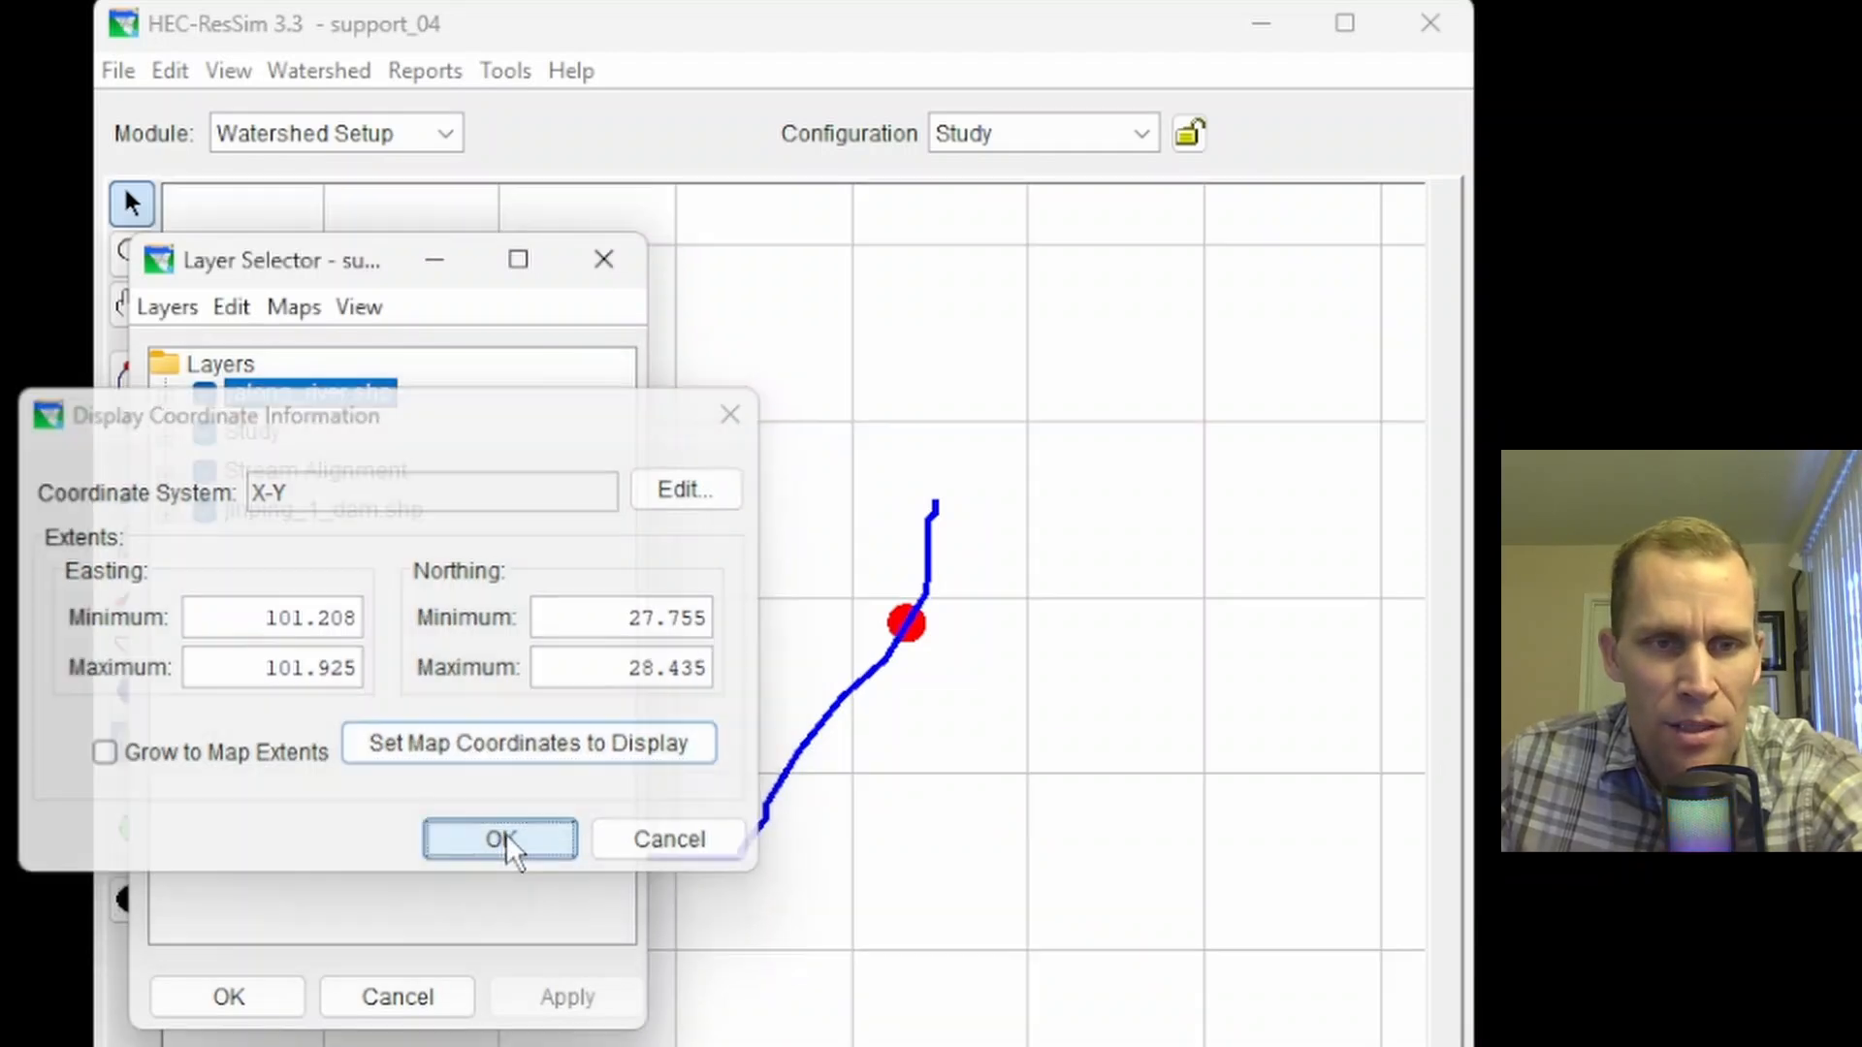
click(264, 997)
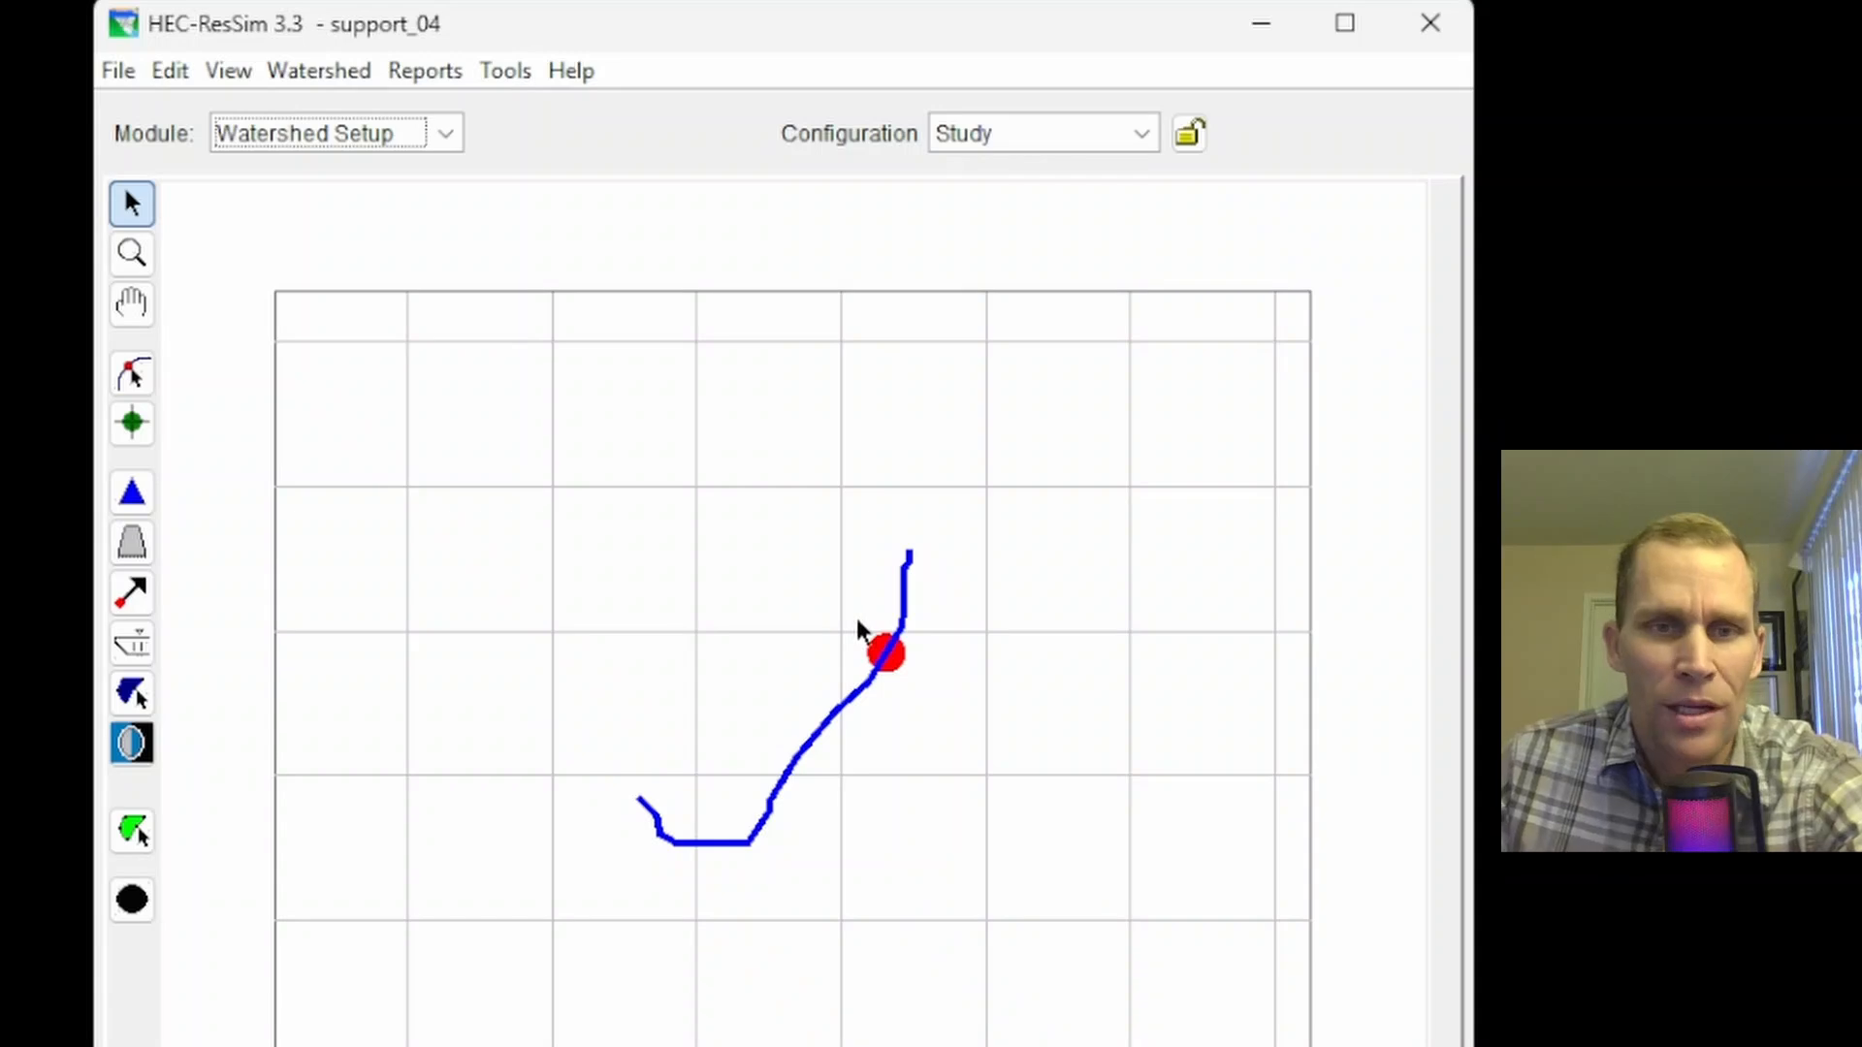
Reopen the Layer Selector and allow layer editing so the map layers can be reordered.
scroll(860, 625, up, 1)
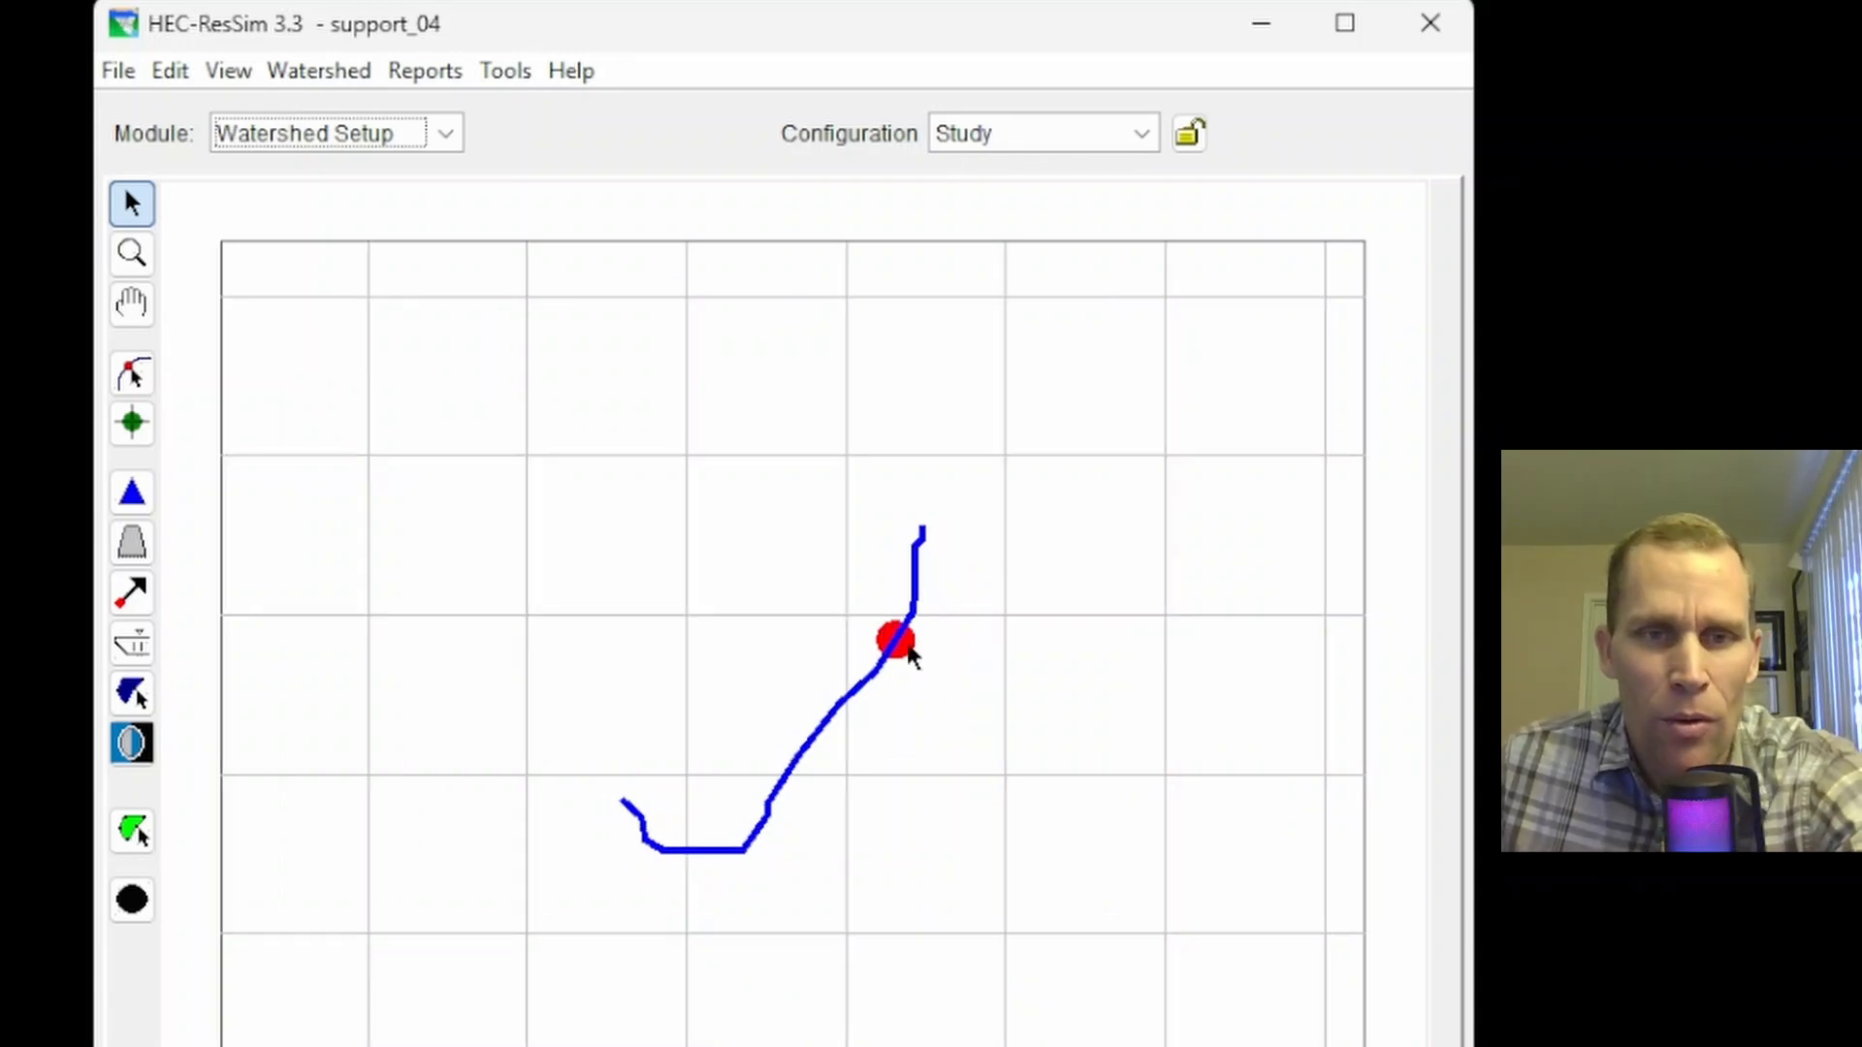
click(219, 74)
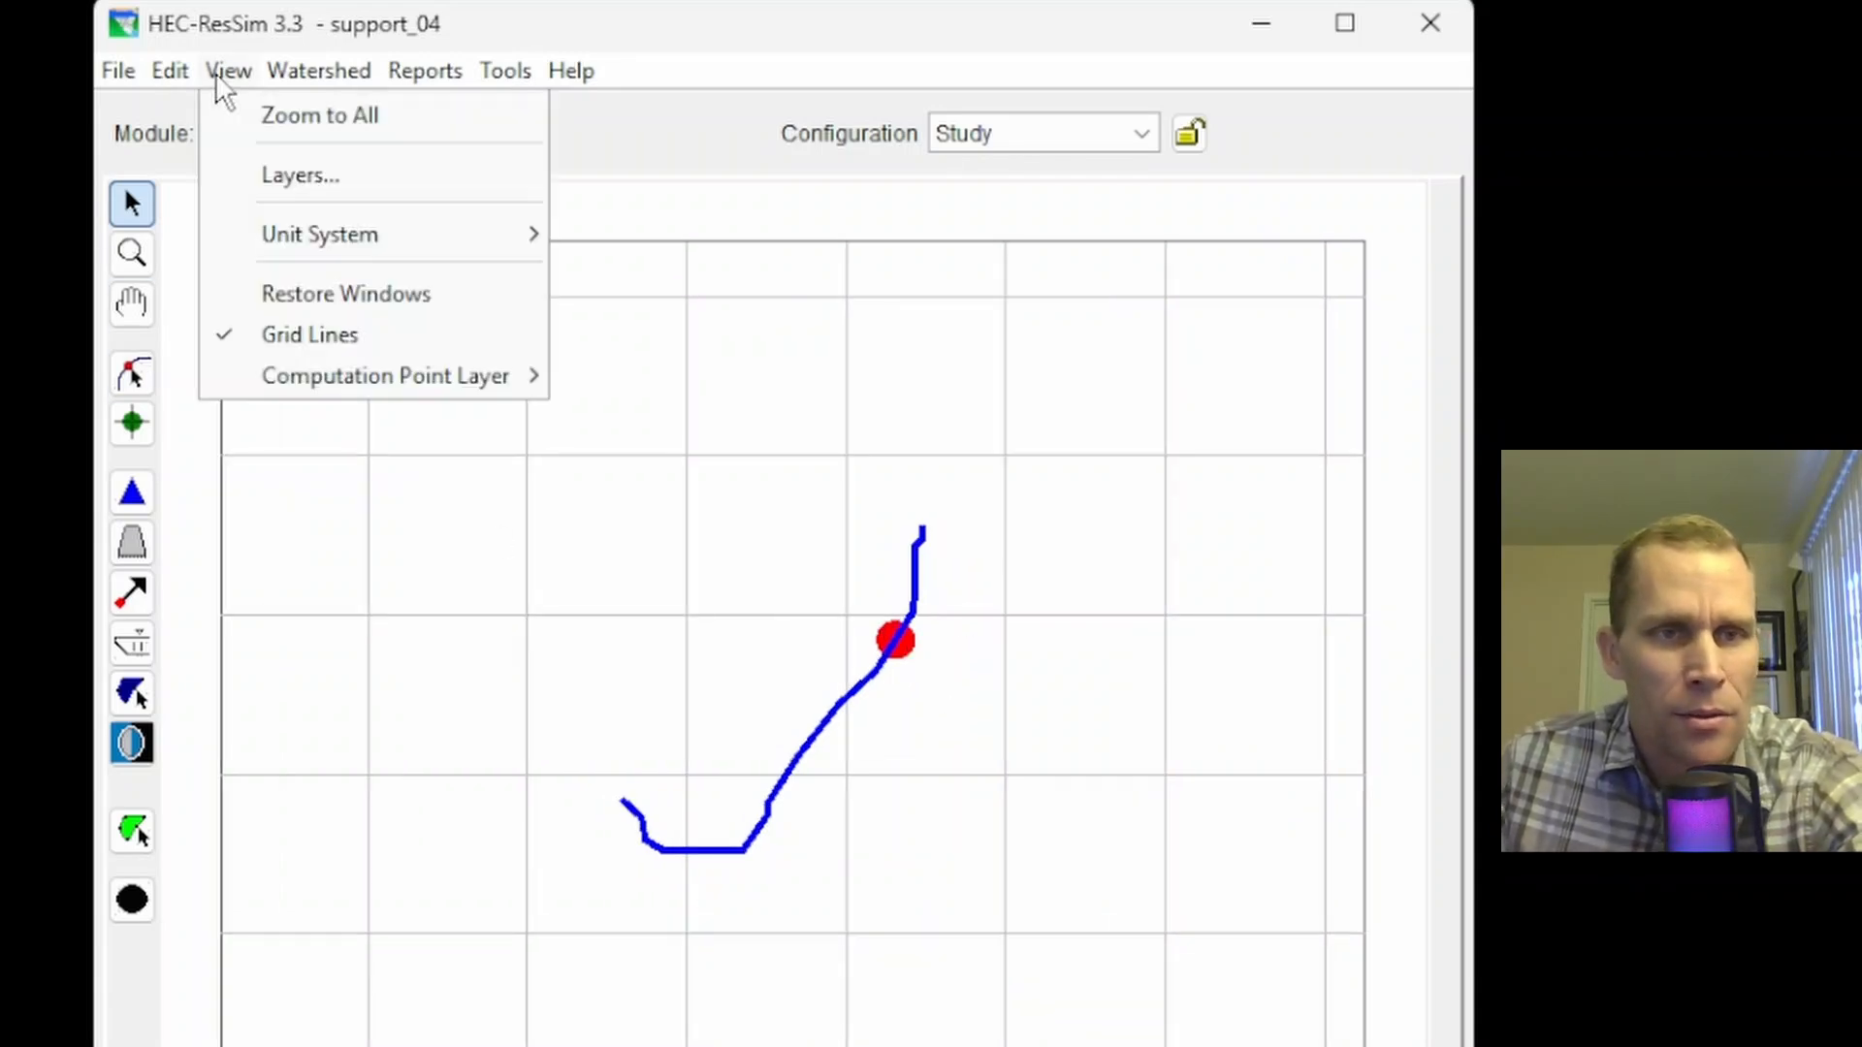
click(276, 175)
click(232, 306)
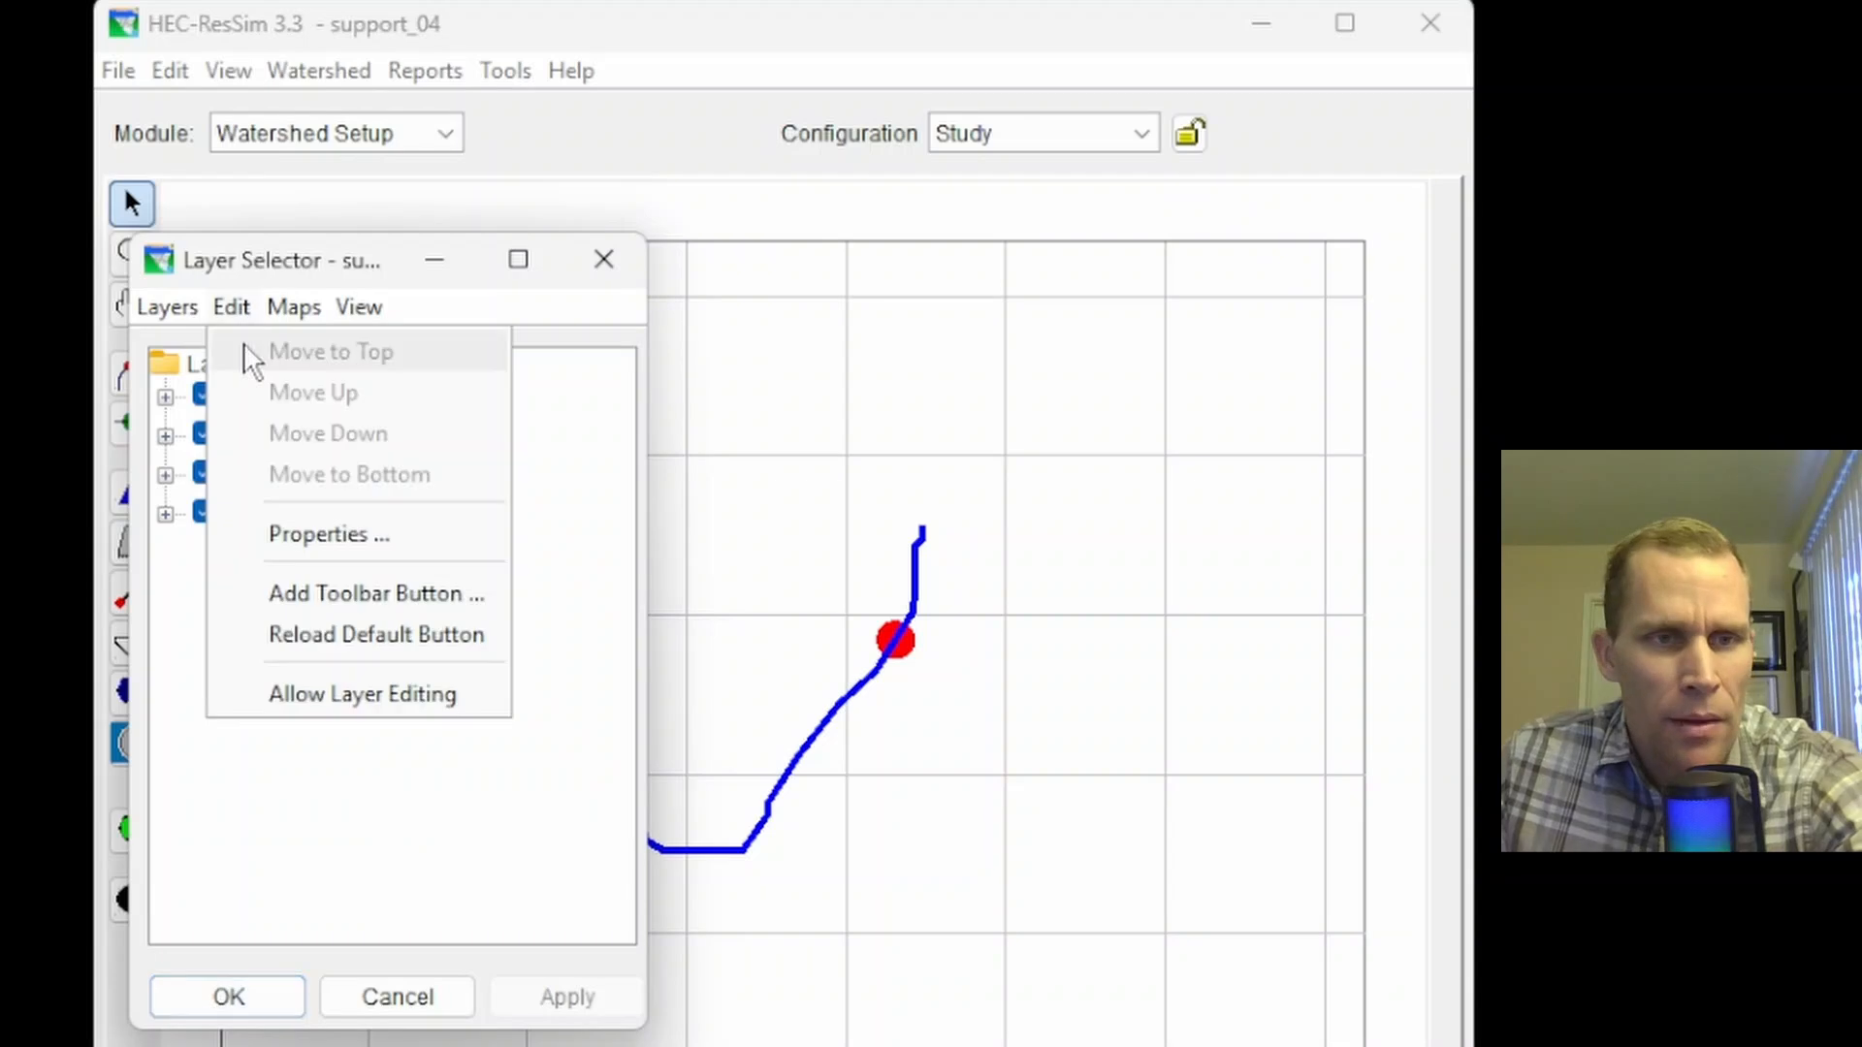
click(336, 687)
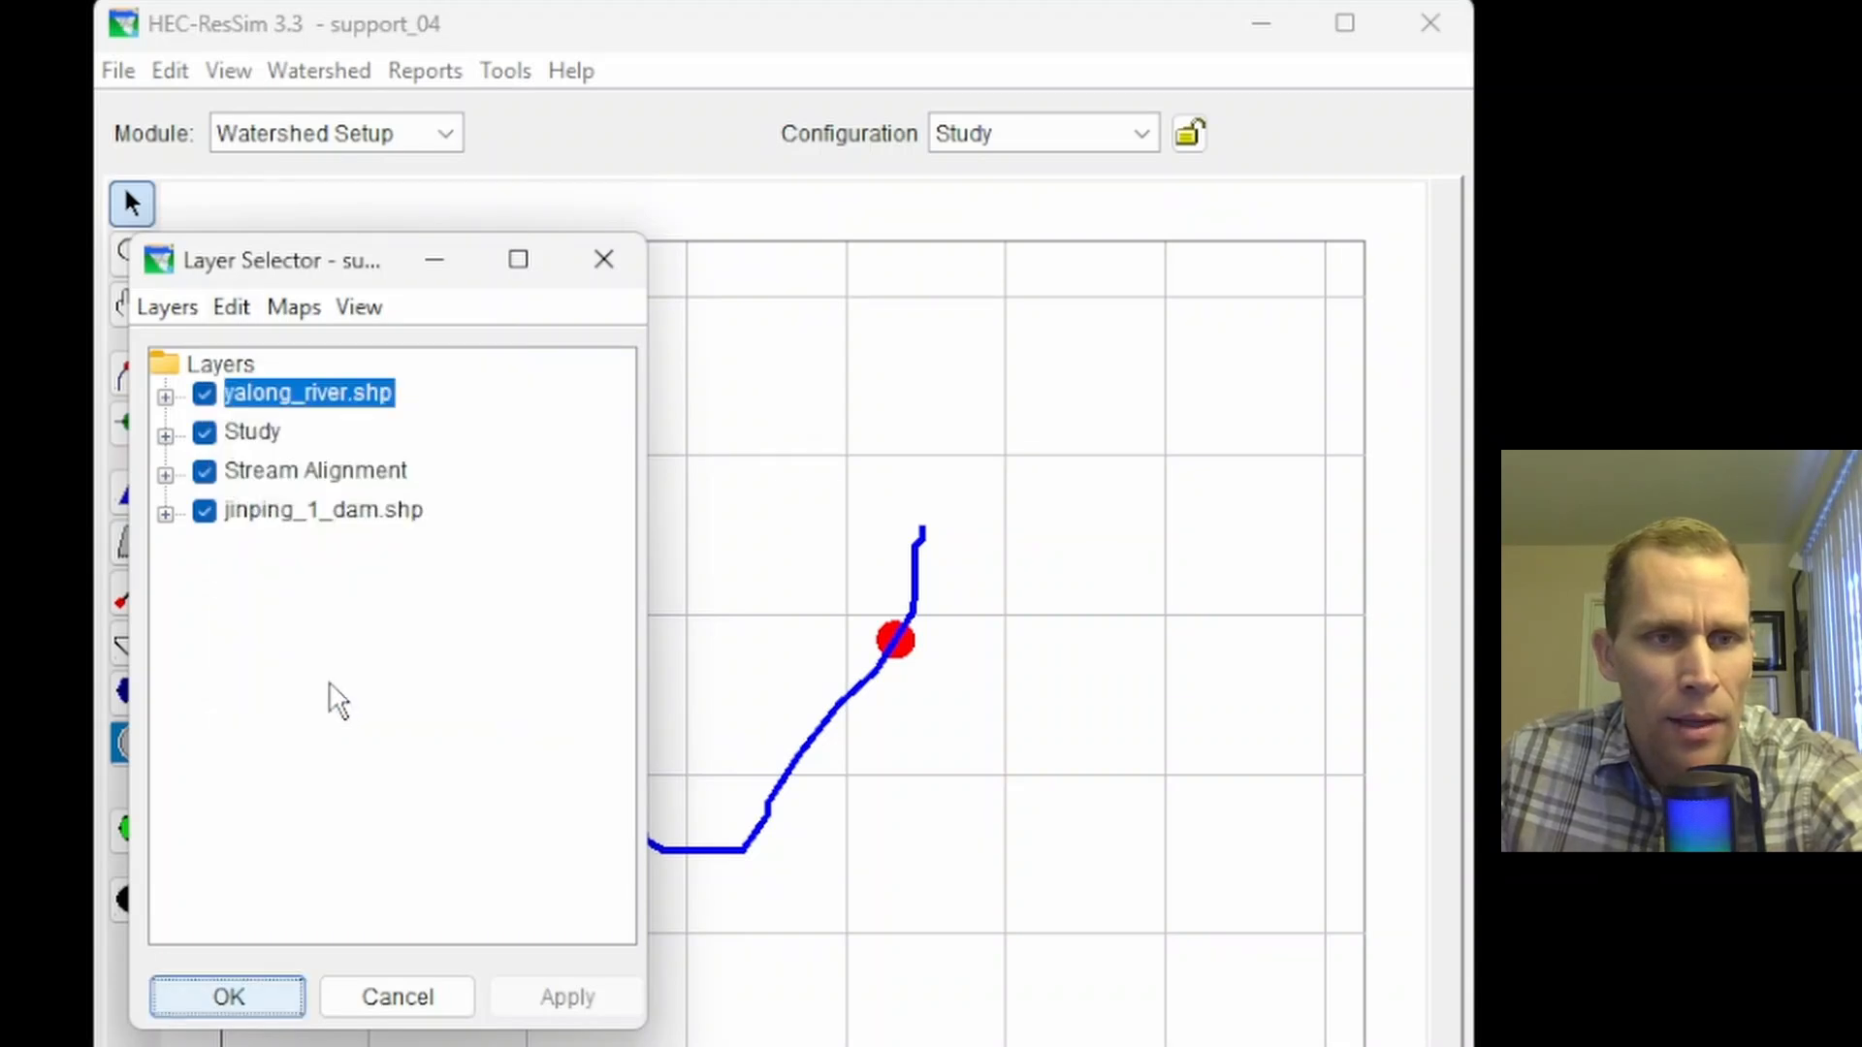
Move the jinping_1_dam.shp layer to the top of the layer list and apply the new order to the map.
click(275, 519)
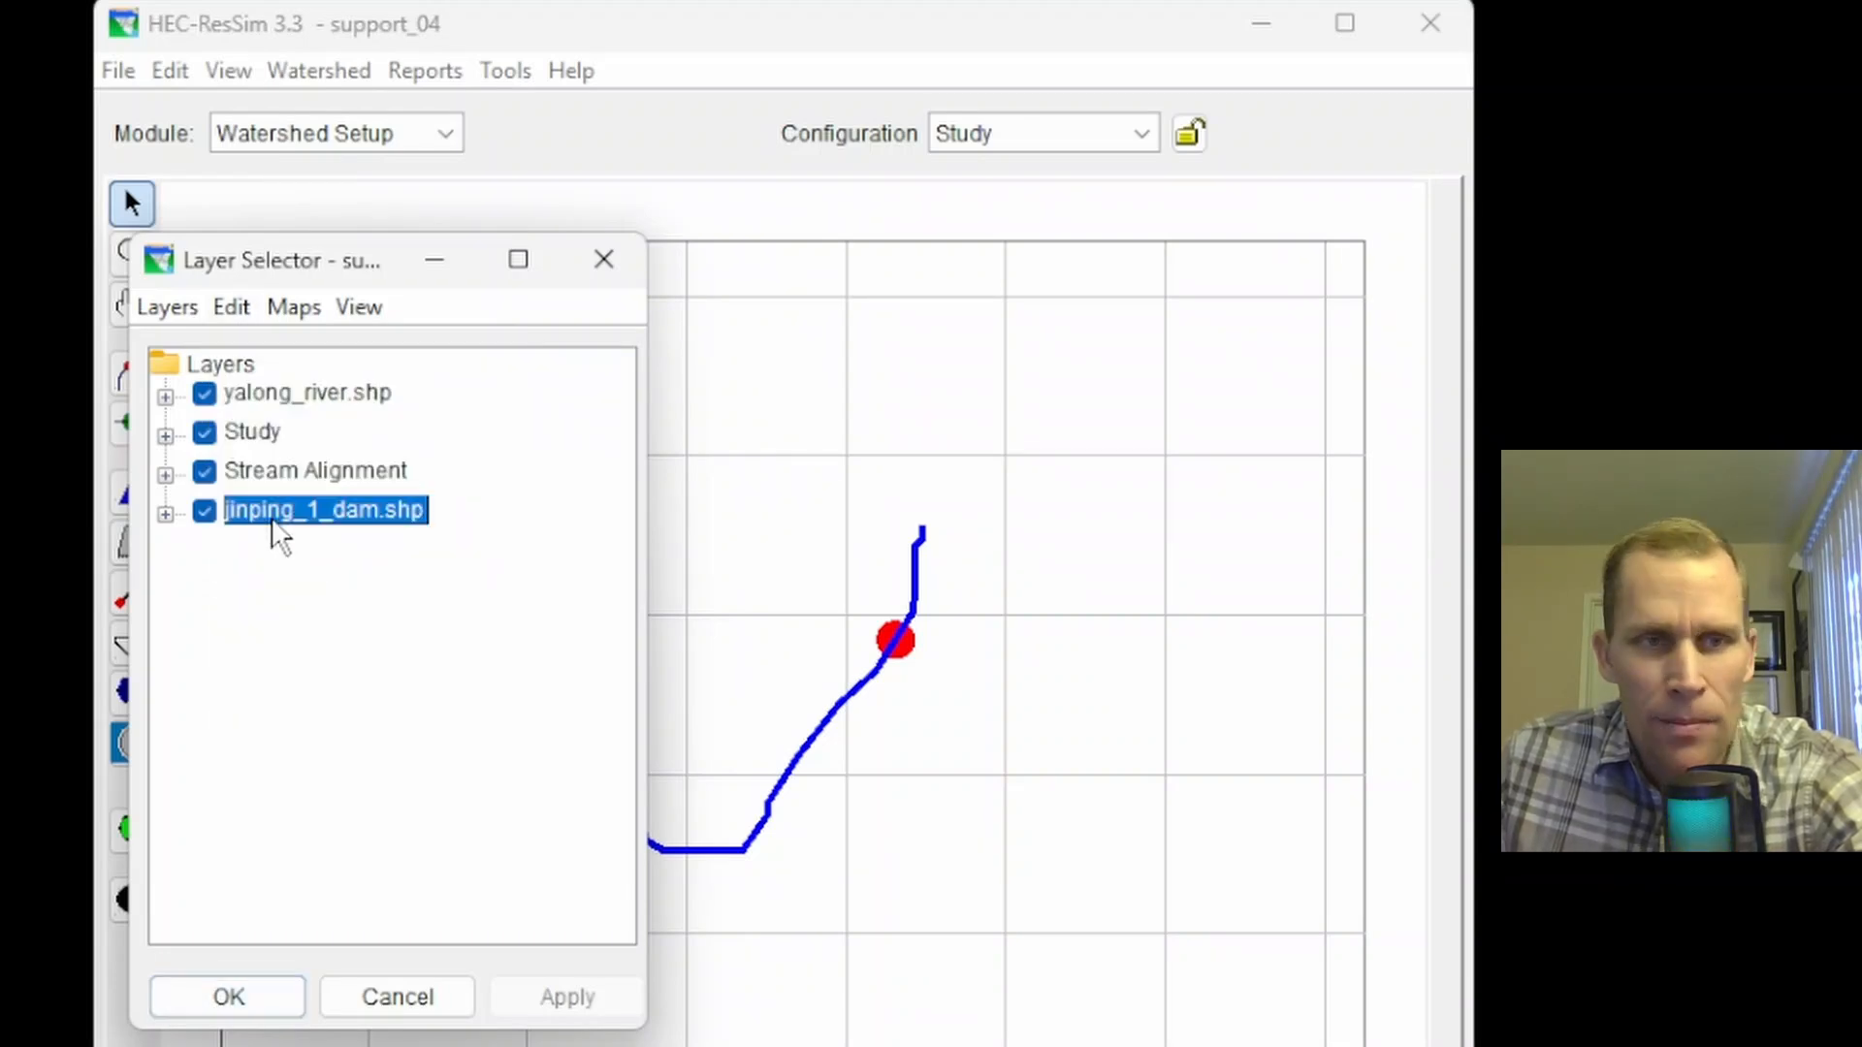
click(292, 308)
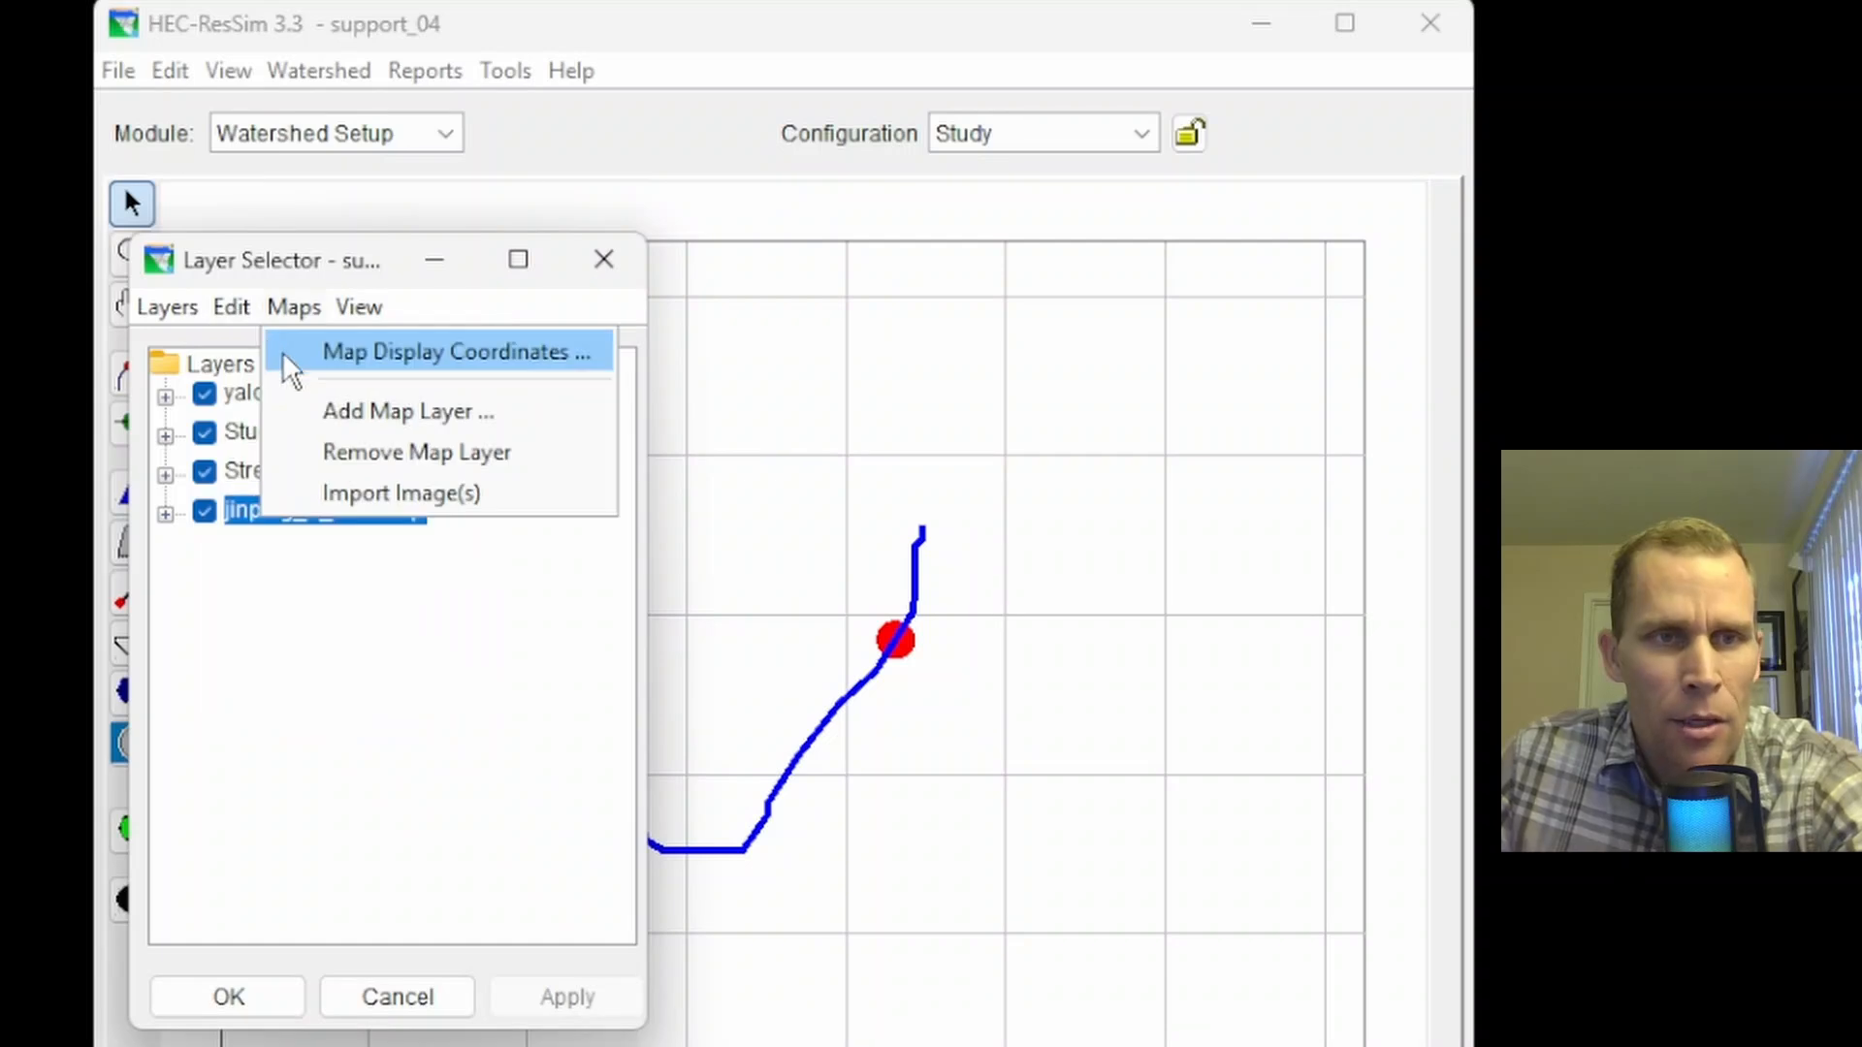
mouse_move(239, 311)
click(254, 355)
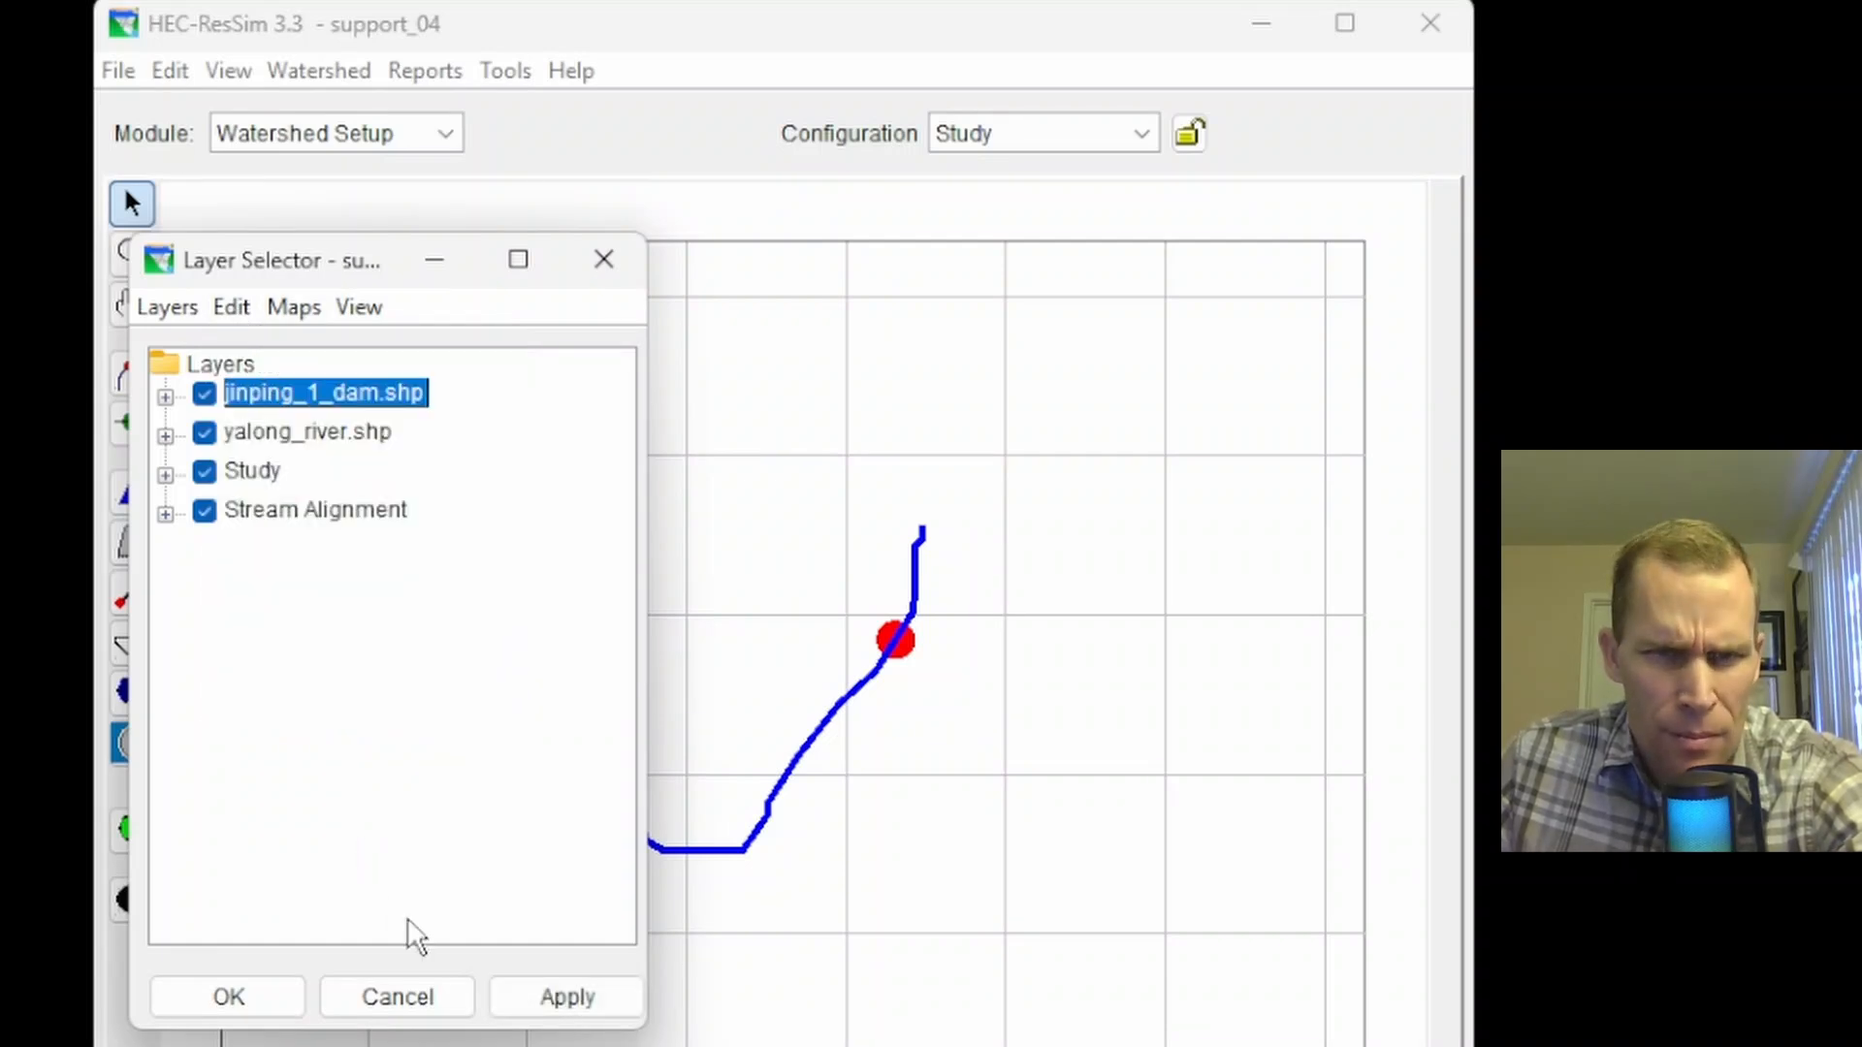
click(550, 1007)
click(267, 995)
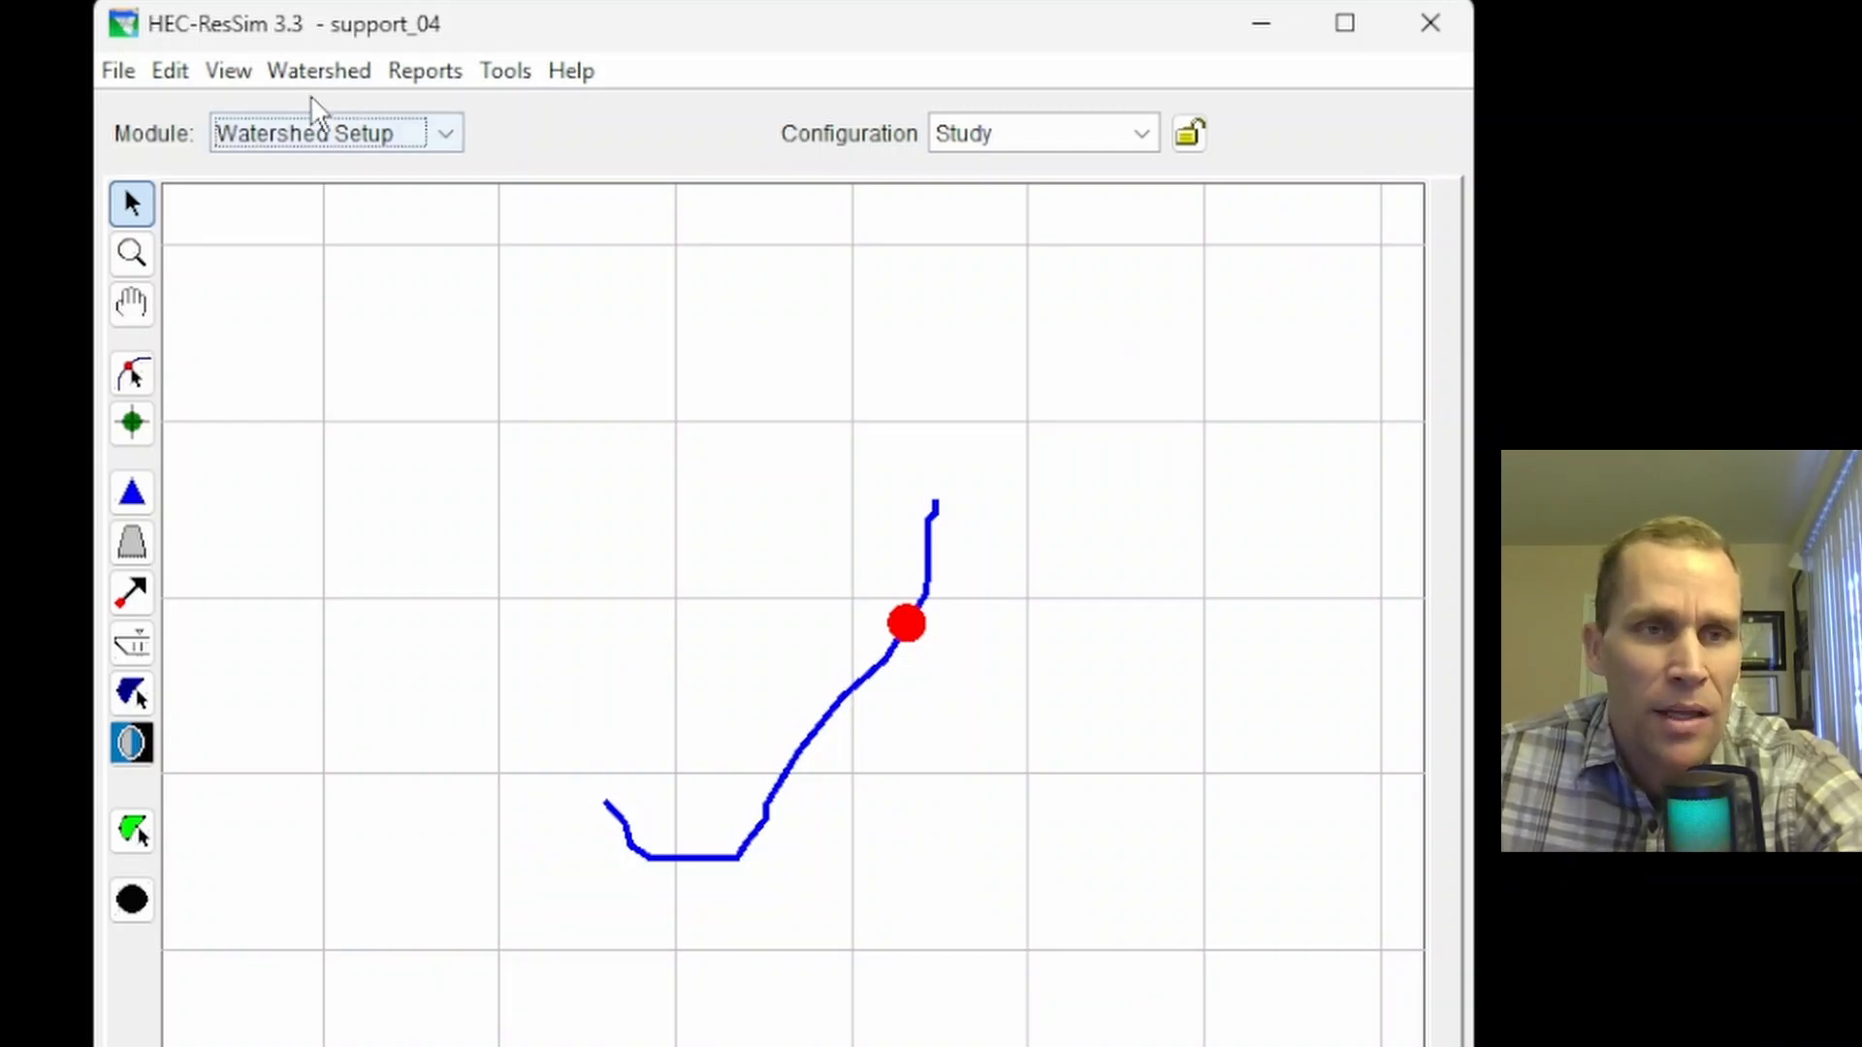
Review the layer order in the Layer Selector and close it.
click(241, 71)
click(241, 176)
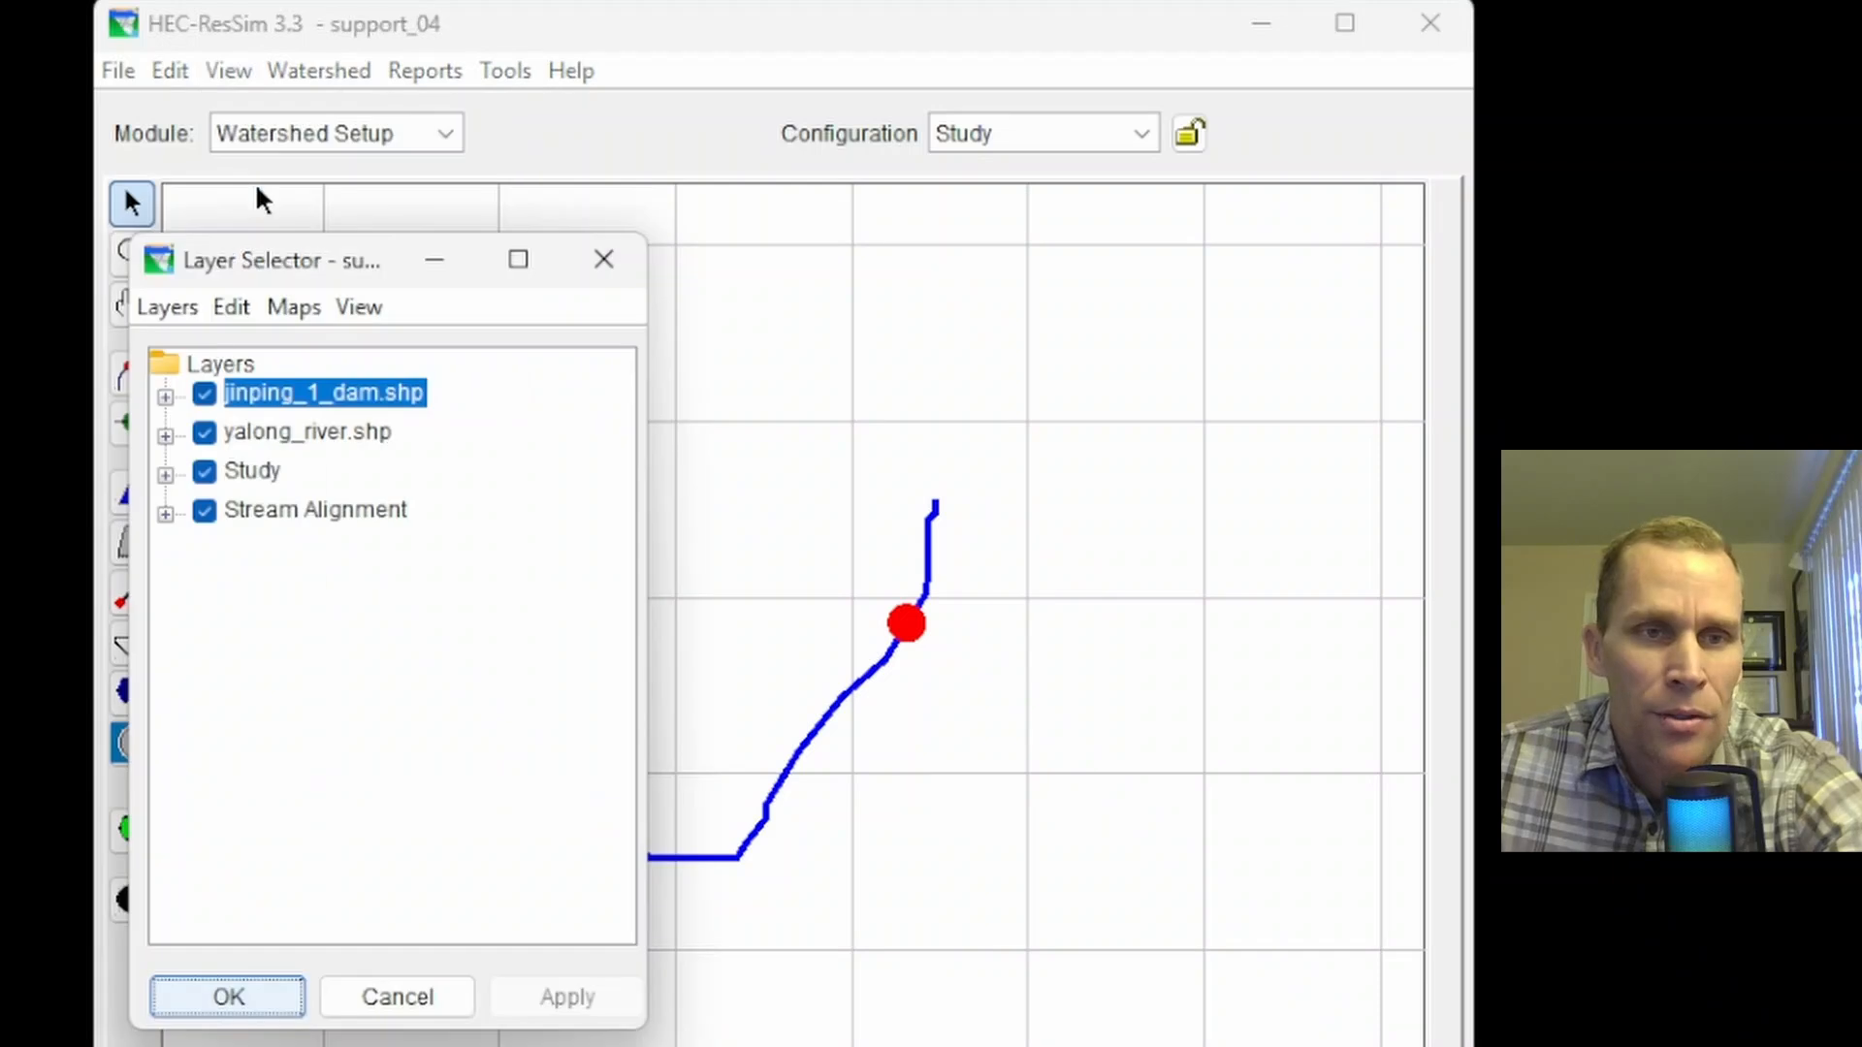
click(604, 278)
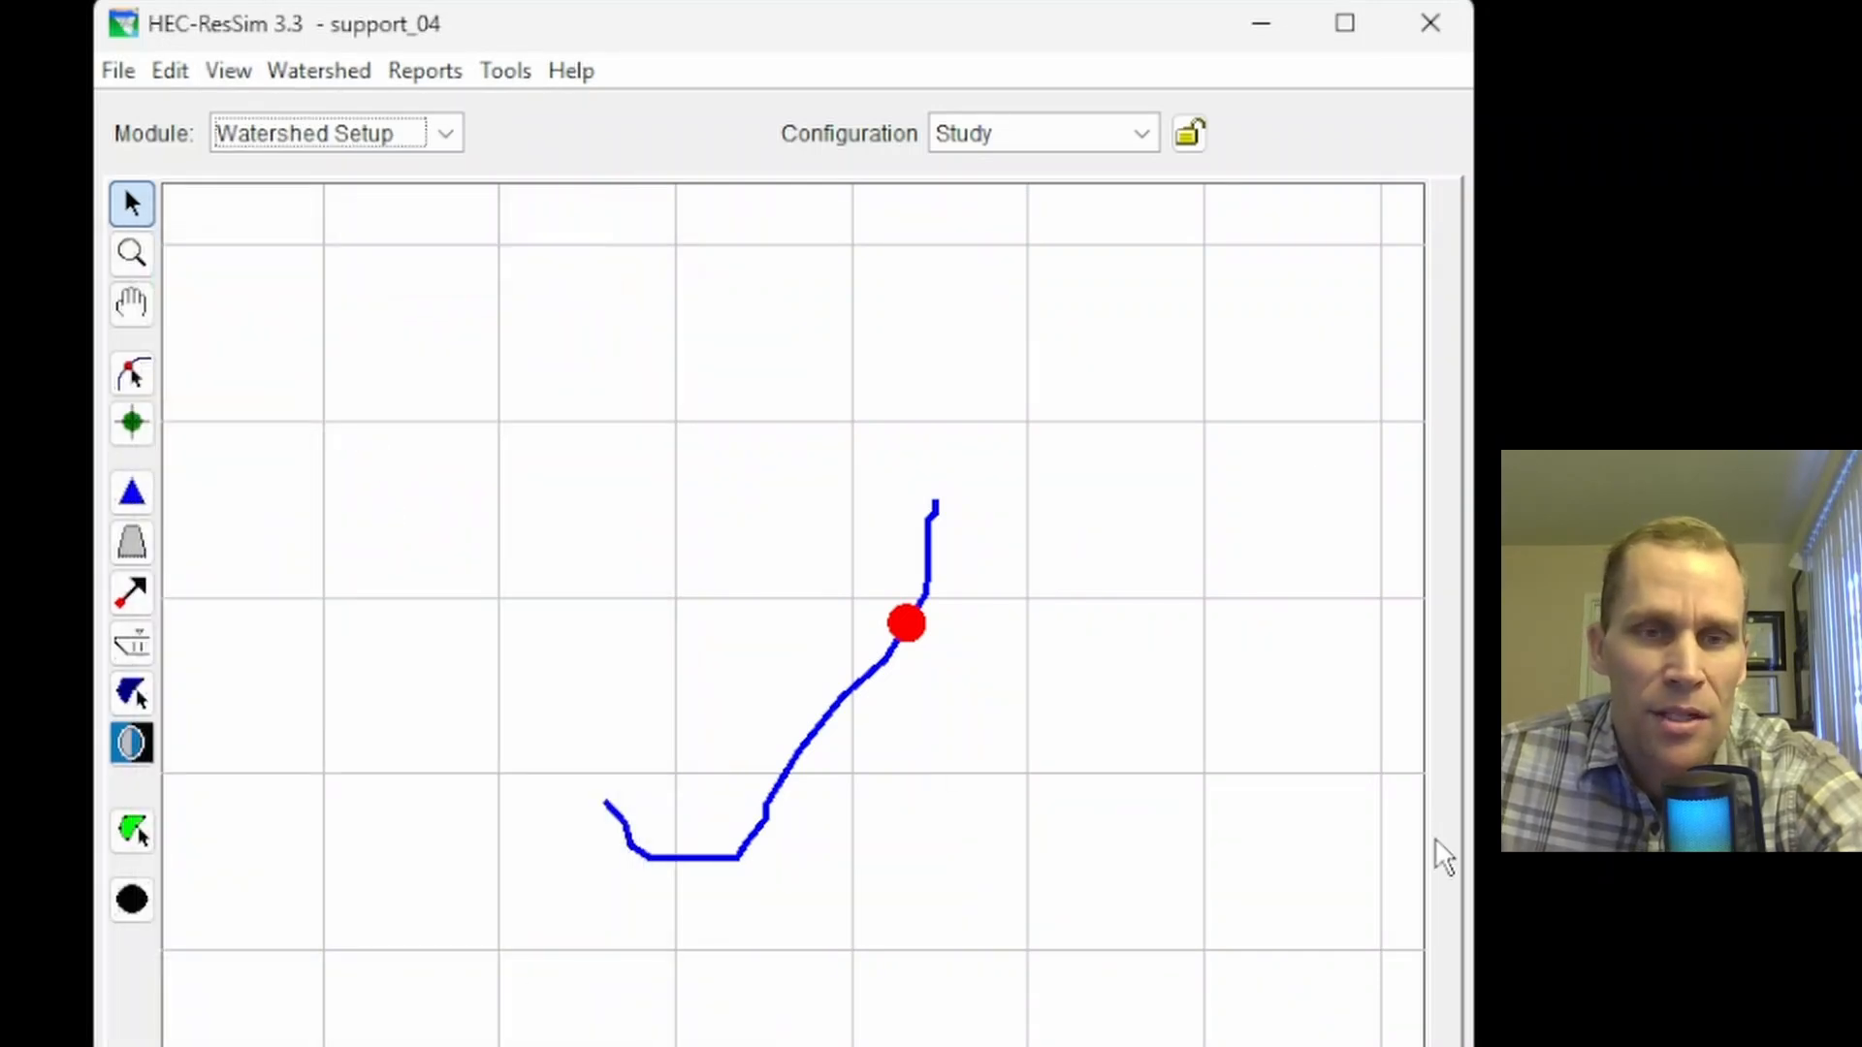